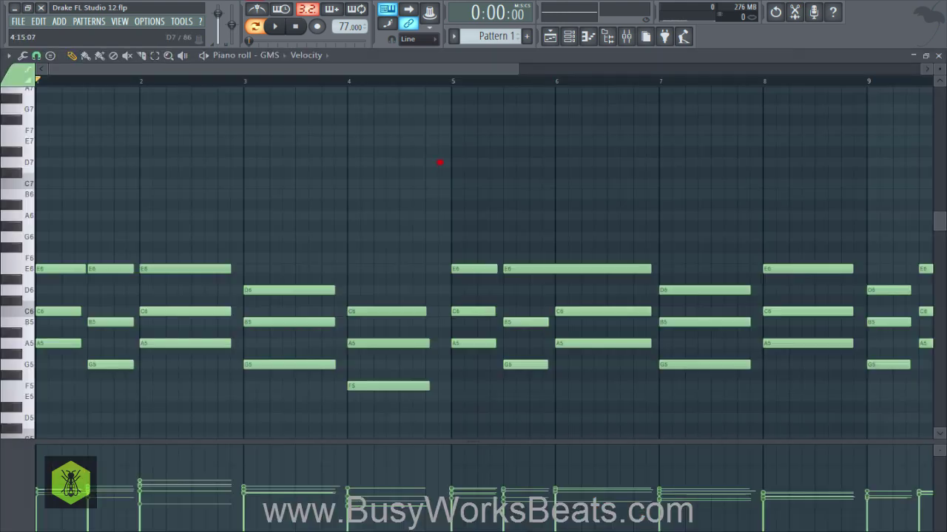
# - Move the GMS synth window down to uncover the Channel rack's title bar
pyautogui.scroll(-3, 439, 158)
pyautogui.scroll(3, 473, 259)
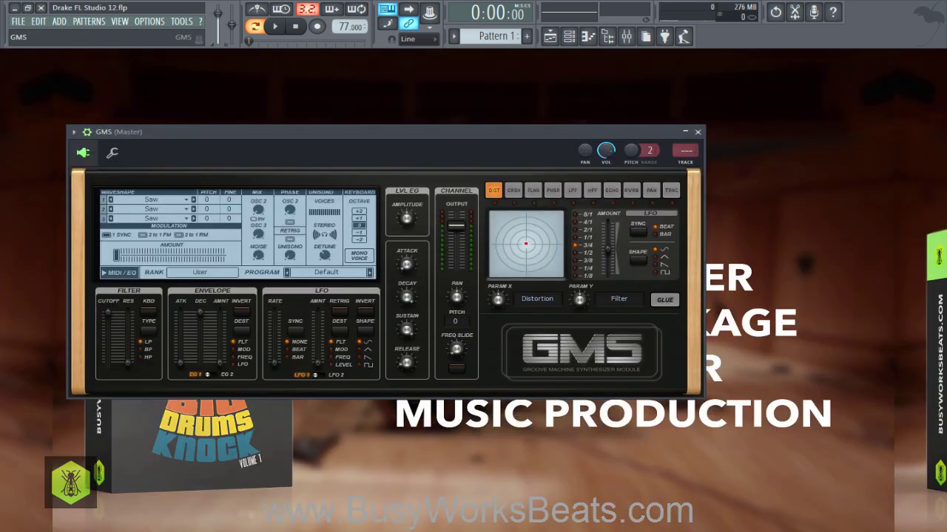
pyautogui.moveTo(288, 134); pyautogui.dragTo(301, 164)
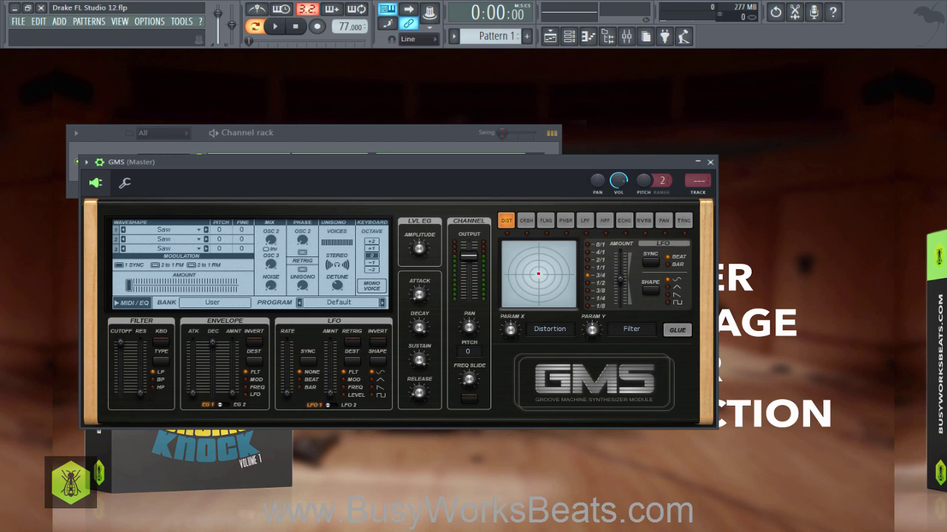
# - Raise the GMS amp attack and play back part of the pattern to hear the softer note onset
pyautogui.click(418, 294)
pyautogui.click(419, 295)
pyautogui.moveTo(419, 295)
pyautogui.mouseDown()
pyautogui.moveTo(412, 302)
pyautogui.moveTo(412, 292)
pyautogui.mouseUp()
pyautogui.click(420, 294)
pyautogui.moveTo(418, 293); pyautogui.dragTo(412, 279)
pyautogui.click(274, 26)
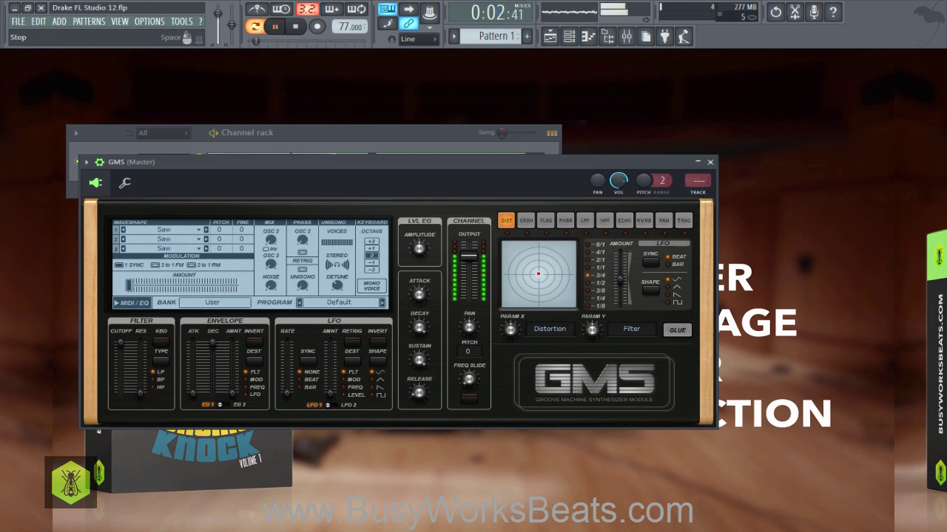
pyautogui.click(275, 26)
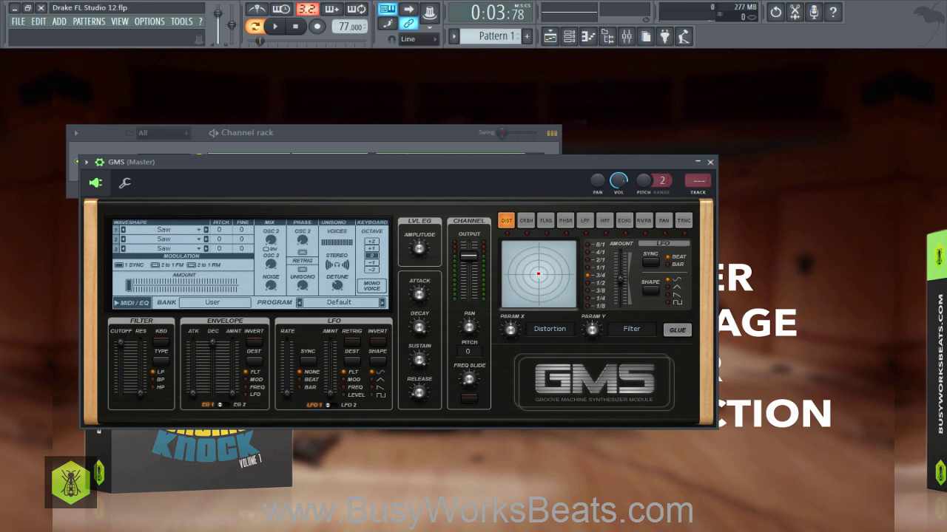
# - Adjust the GMS amp envelope's sustain and release, set its decay to 0.65%, and audition the pattern
pyautogui.moveTo(419, 359); pyautogui.dragTo(419, 375)
pyautogui.click(419, 359)
pyautogui.click(418, 319)
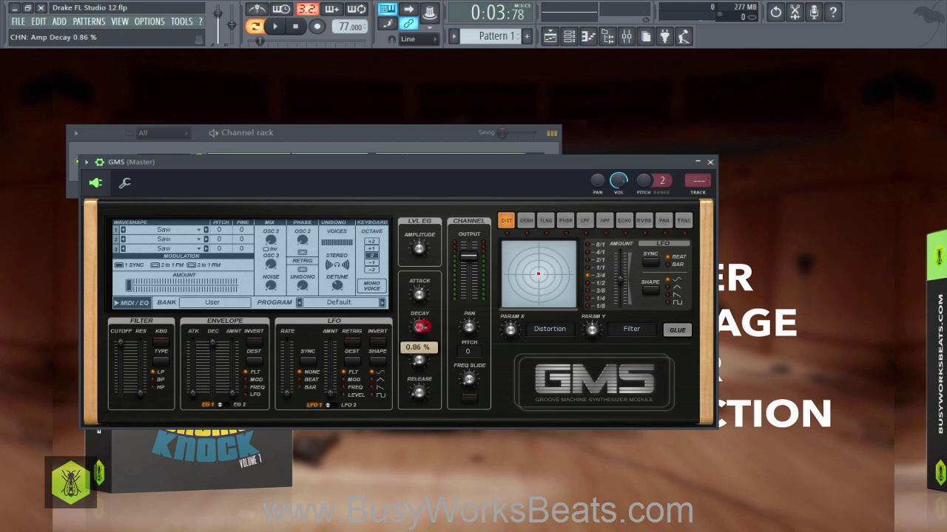
pyautogui.moveTo(419, 326); pyautogui.dragTo(418, 329)
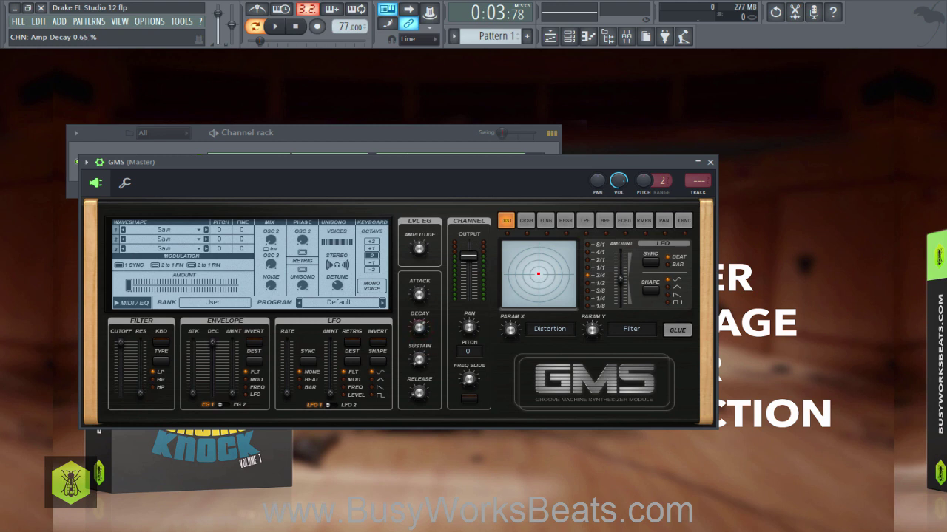
pyautogui.click(419, 359)
pyautogui.moveTo(419, 392); pyautogui.dragTo(418, 391)
pyautogui.click(274, 26)
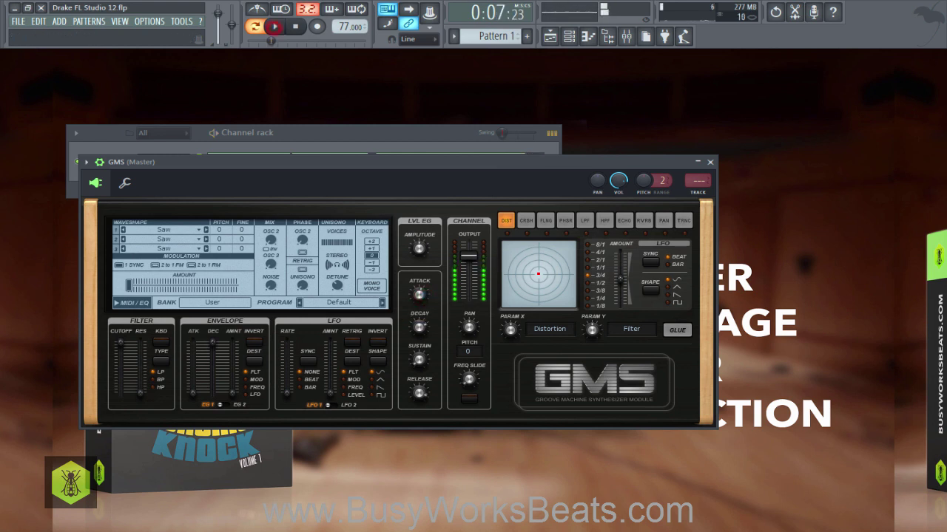
pyautogui.press('space')
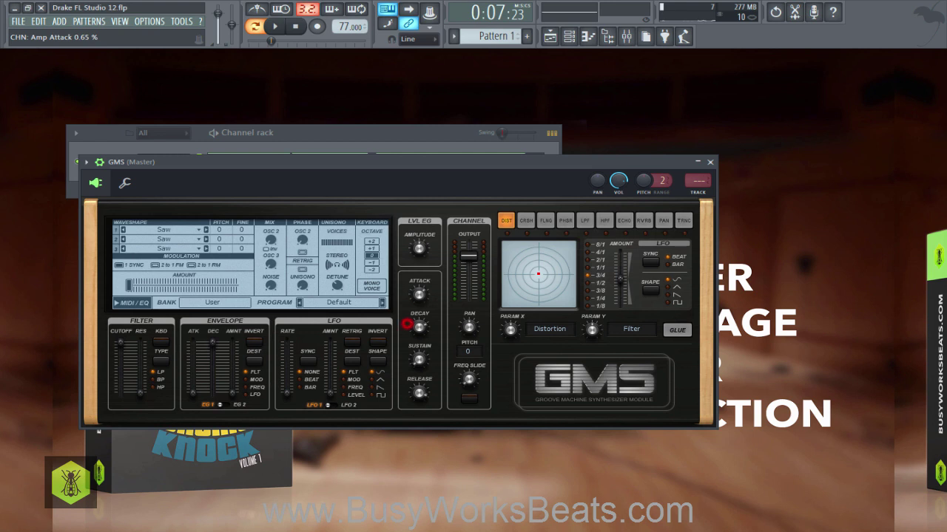
# - Fine-tune the amp envelope during playback, with attack at 0.79% and release at 0.94%, and pause the pattern
pyautogui.press('space')
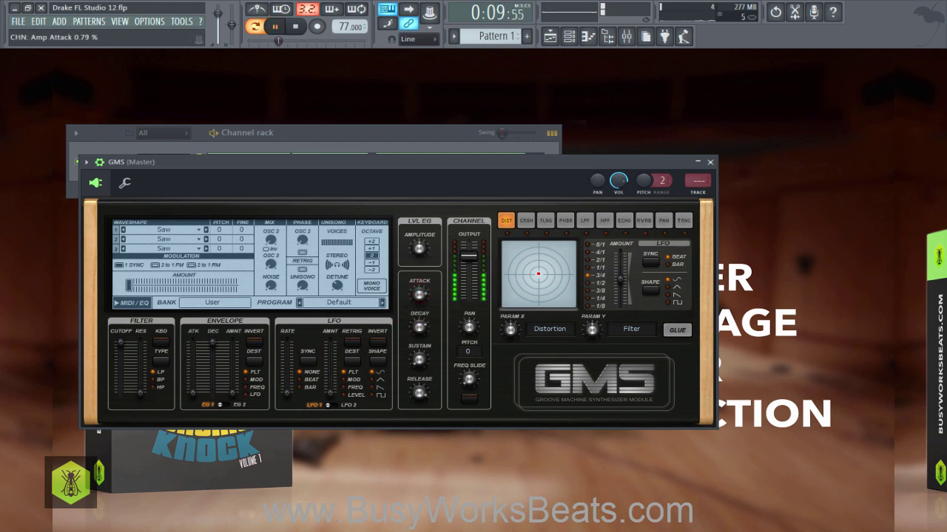
pyautogui.moveTo(419, 327); pyautogui.dragTo(418, 324)
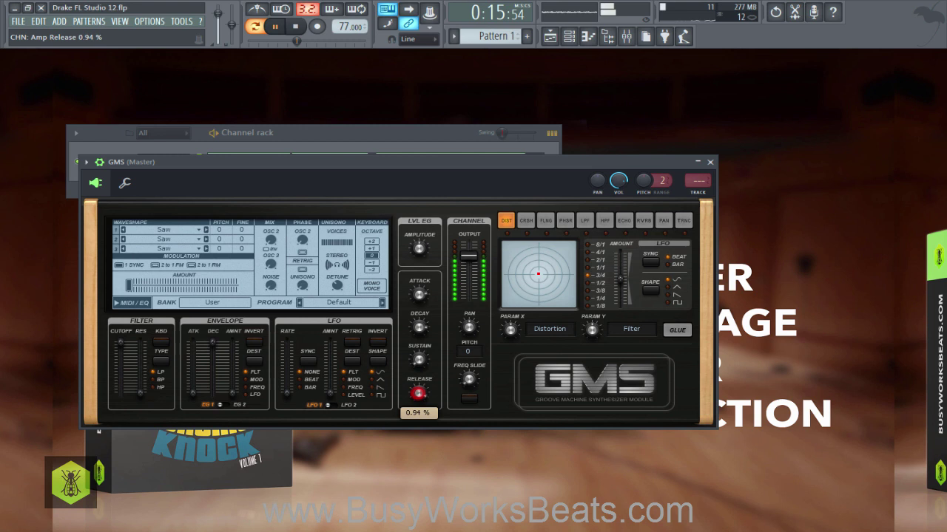
pyautogui.click(315, 133)
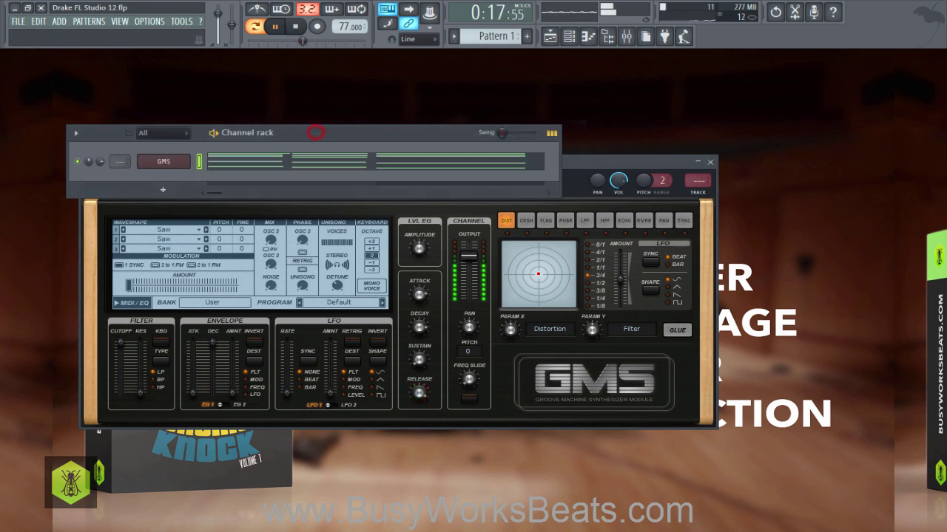
pyautogui.press('space')
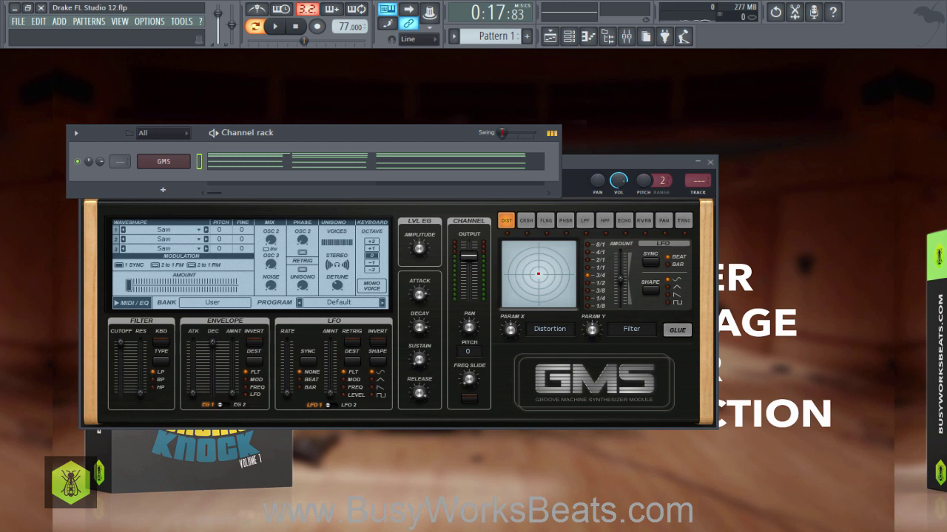
# - Lower the GMS filter cutoff to 0.57% while the pattern plays, and stop playback
pyautogui.moveTo(121, 343); pyautogui.dragTo(120, 366)
pyautogui.scroll(5, 117, 346)
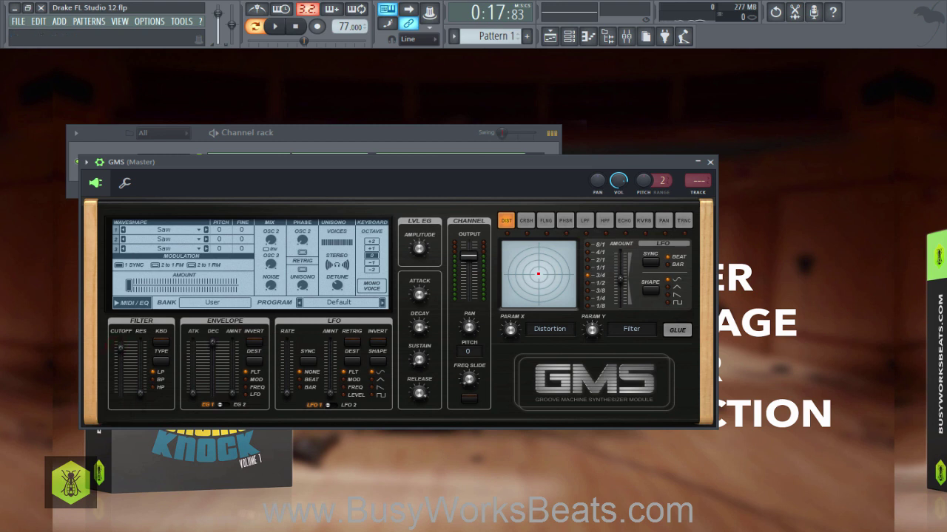
pyautogui.click(275, 26)
pyautogui.scroll(-4, 118, 344)
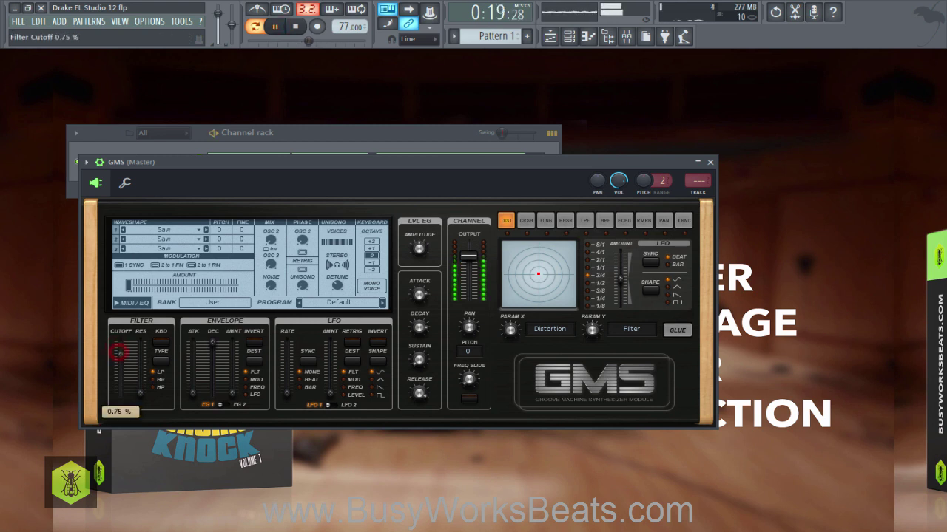
pyautogui.moveTo(120, 364); pyautogui.dragTo(120, 363)
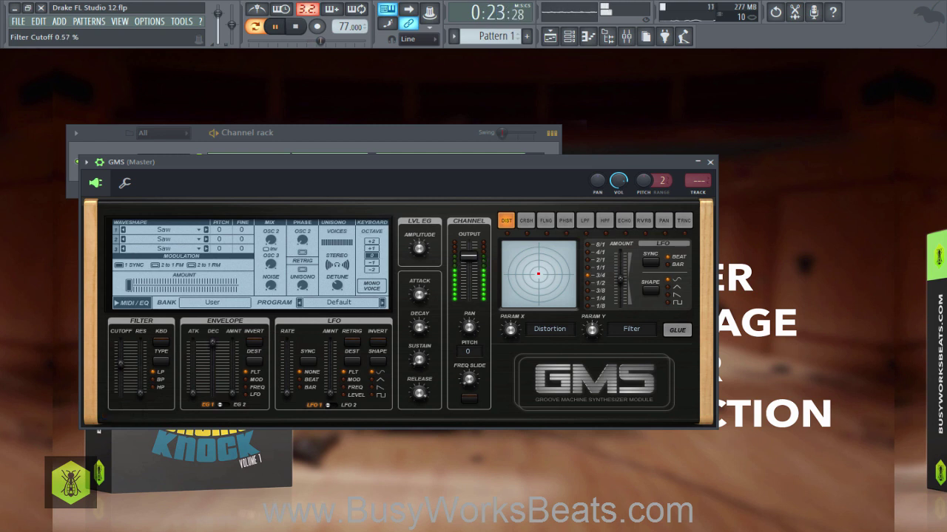
pyautogui.click(275, 26)
pyautogui.click(295, 26)
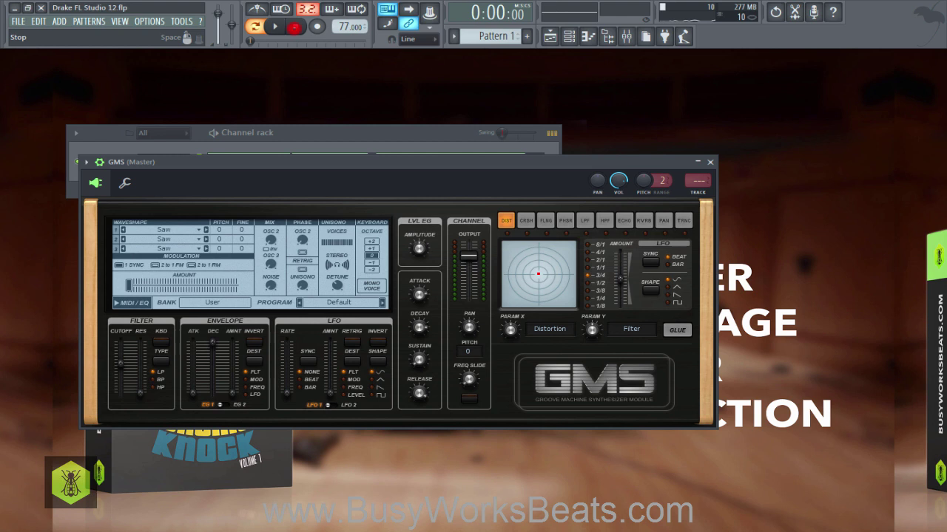
# - Play the pattern from the start, pause it, and set the filter cutoff to 0.54%
pyautogui.click(275, 26)
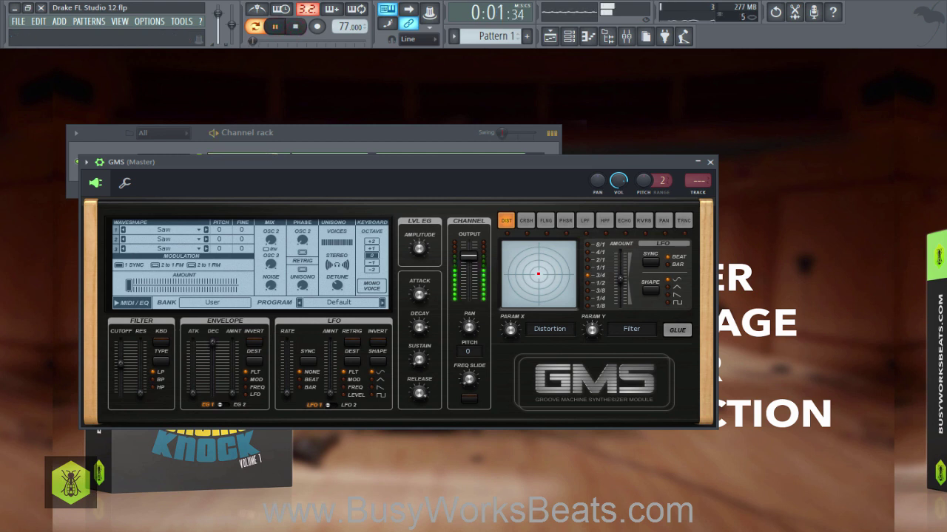
pyautogui.click(275, 26)
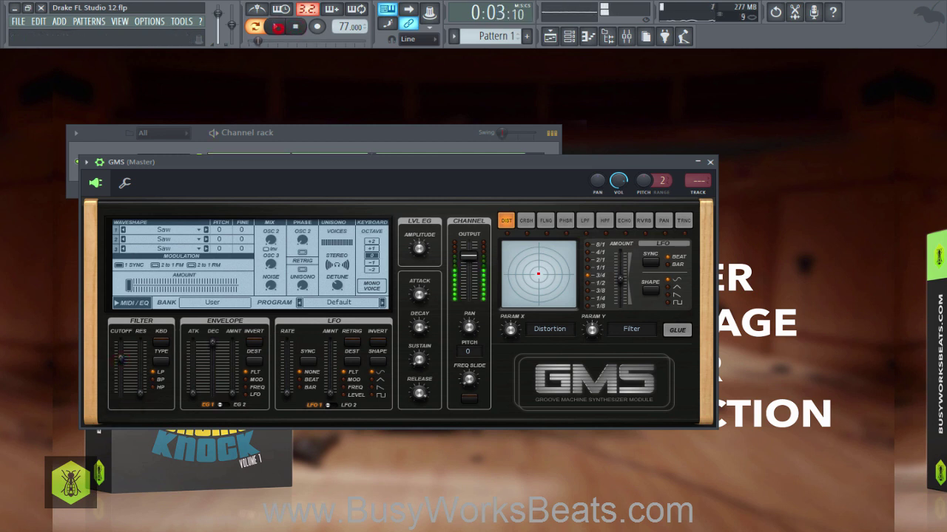
pyautogui.click(122, 351)
pyautogui.moveTo(122, 352); pyautogui.dragTo(121, 362)
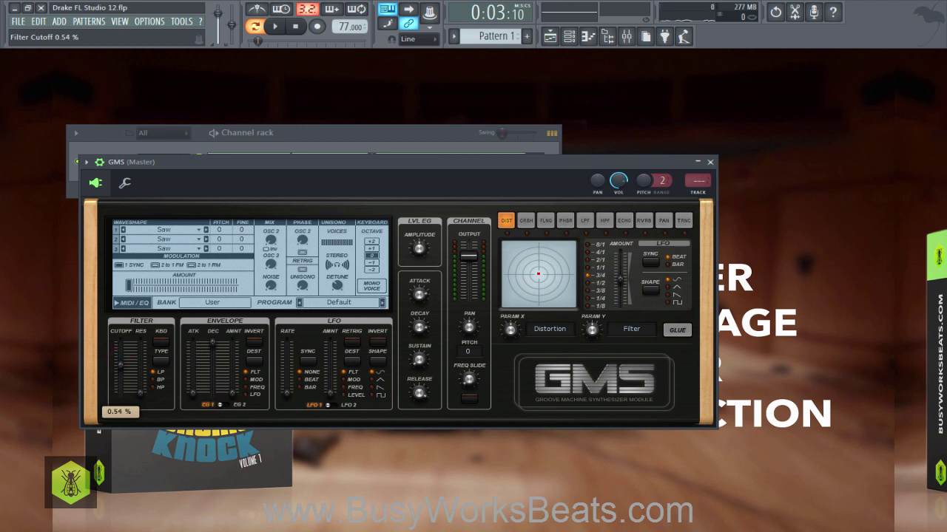
# - Refine the filter cutoff to slightly below 0.54% while auditioning the pattern
pyautogui.click(121, 356)
pyautogui.moveTo(120, 368); pyautogui.dragTo(120, 368)
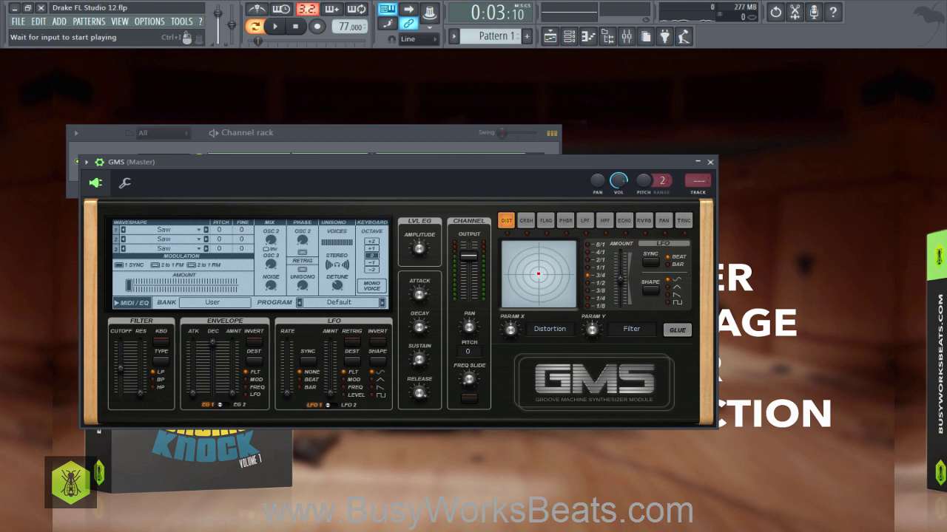
pyautogui.click(274, 26)
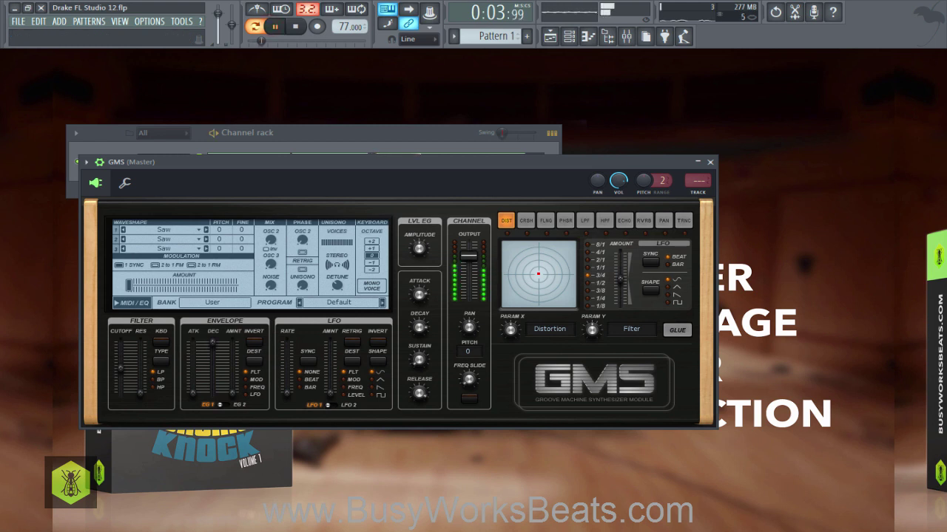
pyautogui.moveTo(120, 365); pyautogui.dragTo(119, 366)
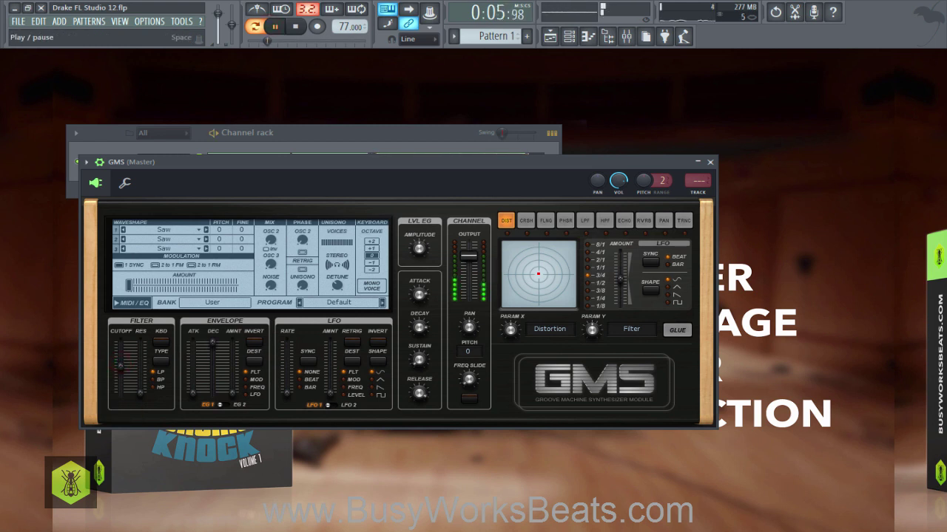
pyautogui.click(275, 26)
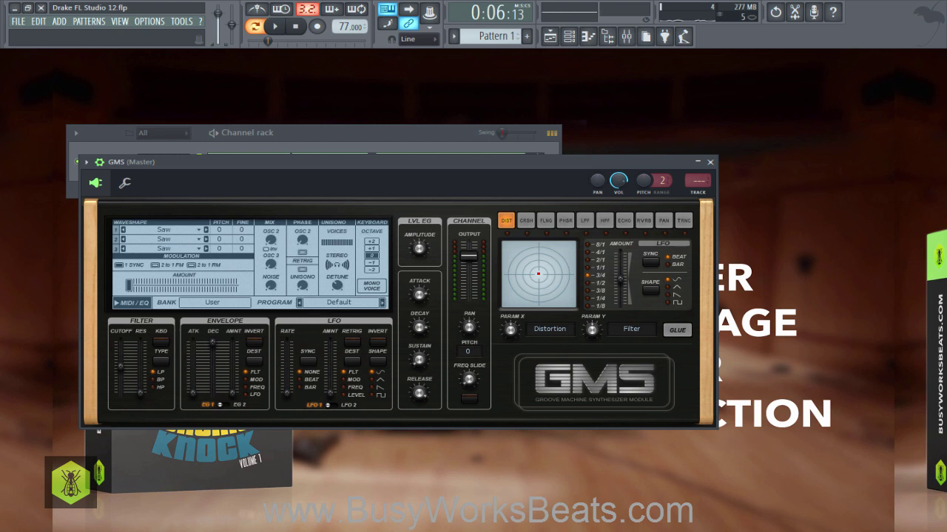
# - With FLT as the EG 1 destination, raise the envelope amount to maximum, set its decay to 0.72%, and start playback
pyautogui.click(254, 359)
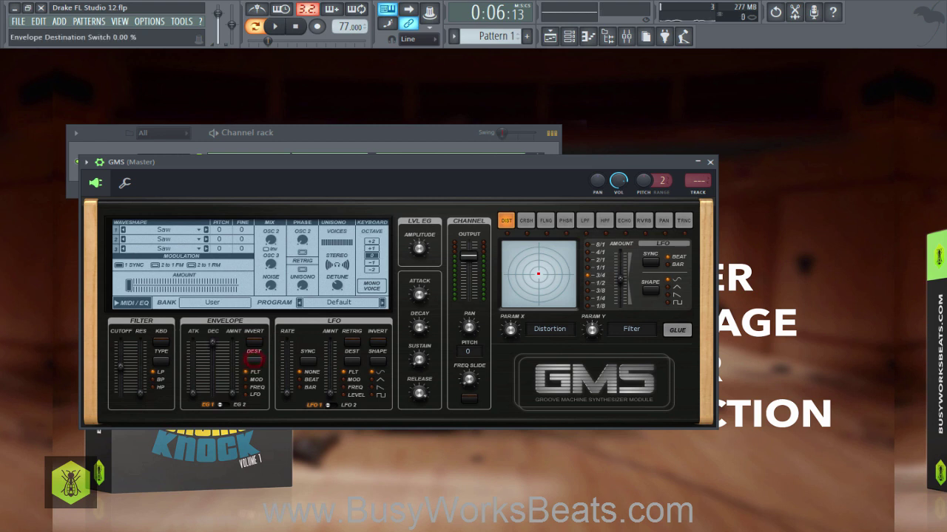
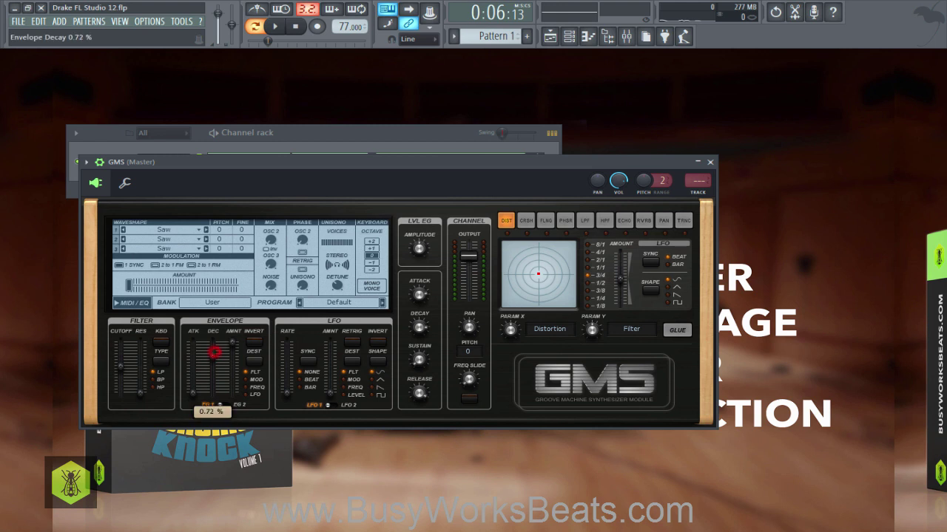
pyautogui.moveTo(214, 352); pyautogui.dragTo(214, 352)
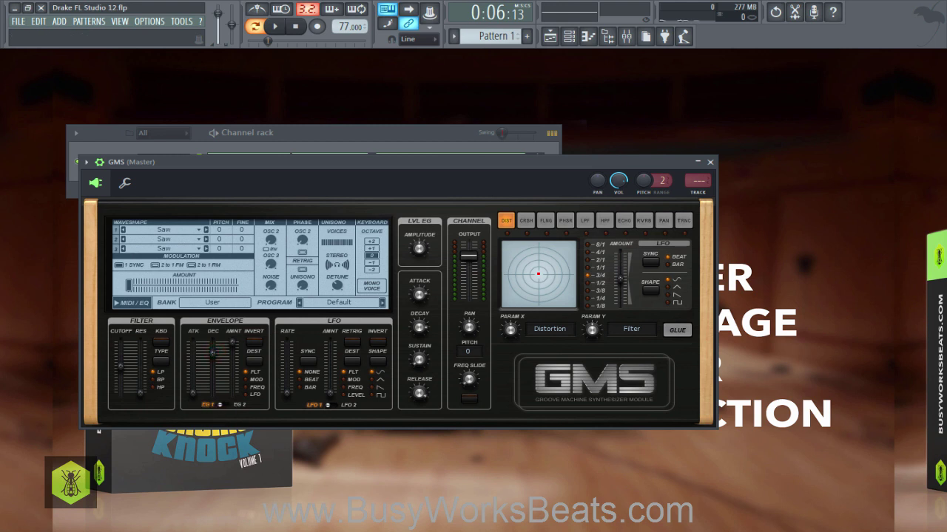
pyautogui.press('space')
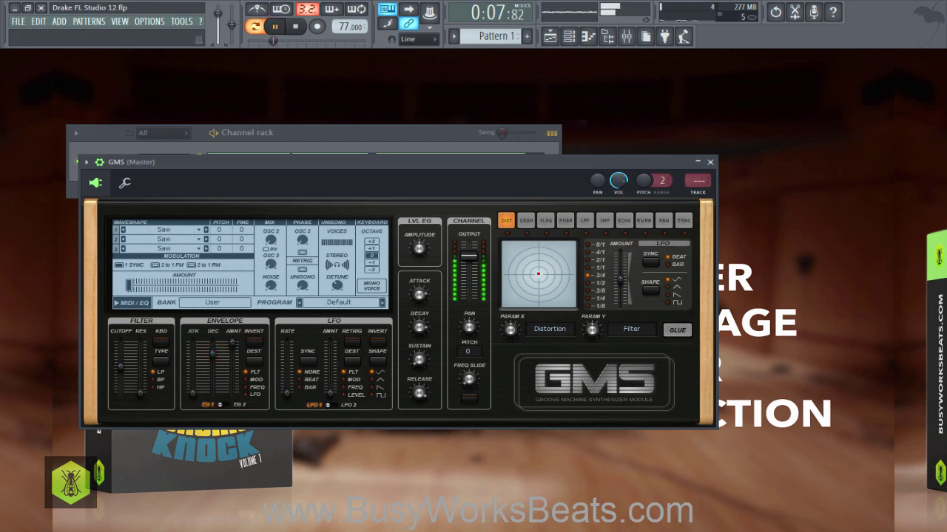
# - Reduce the EG 1 envelope amount to around the middle and shorten its decay slightly, auditioning the pattern
pyautogui.moveTo(232, 342); pyautogui.dragTo(232, 365)
pyautogui.click(275, 32)
pyautogui.press('space')
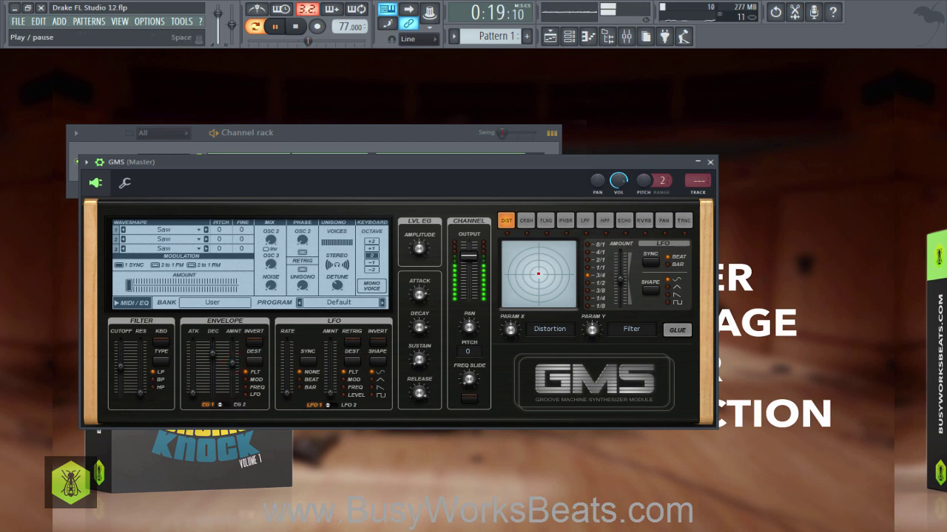
pyautogui.click(274, 26)
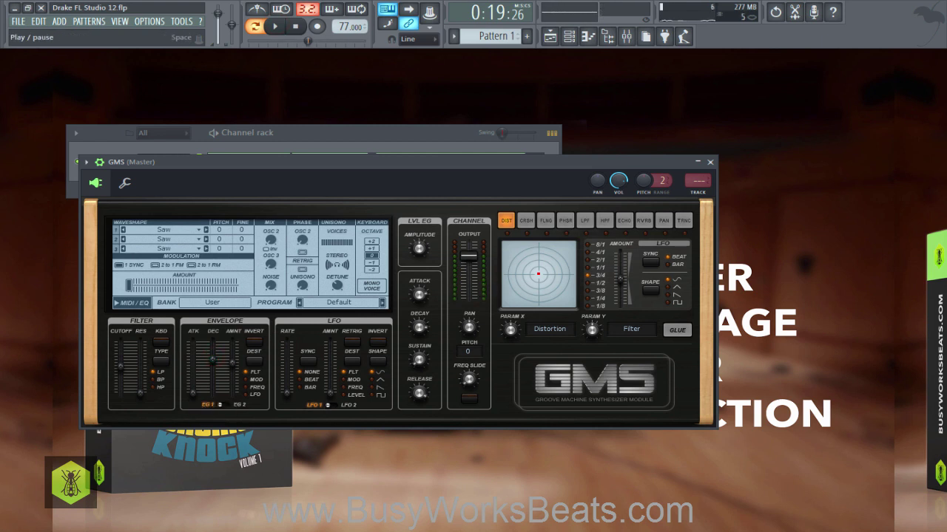
pyautogui.click(274, 26)
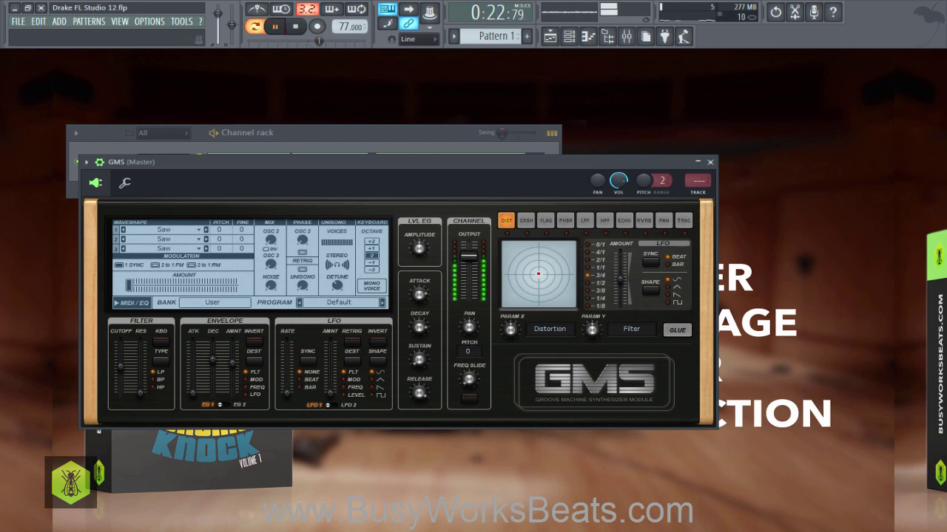
pyautogui.click(274, 26)
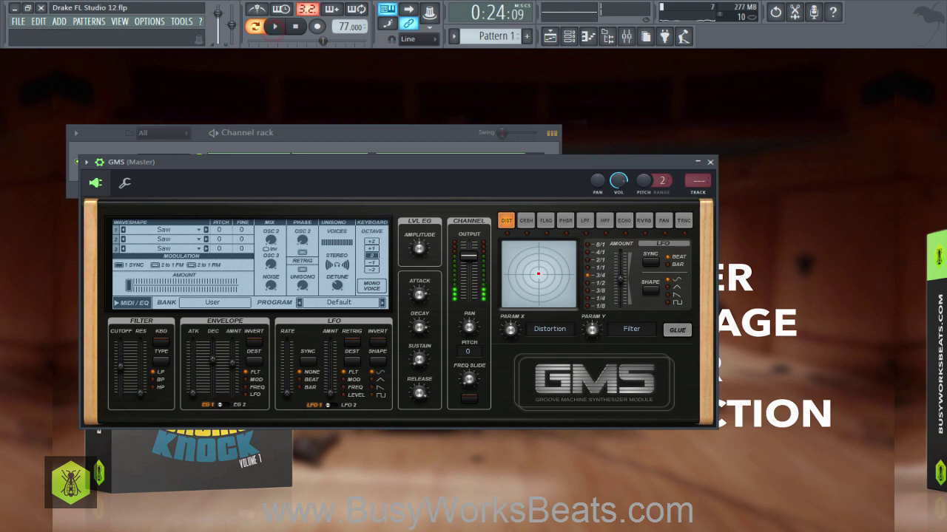
# - Raise the EG 1 envelope attack to just below the middle while the pattern plays, and pause playback
pyautogui.click(192, 396)
pyautogui.press('space')
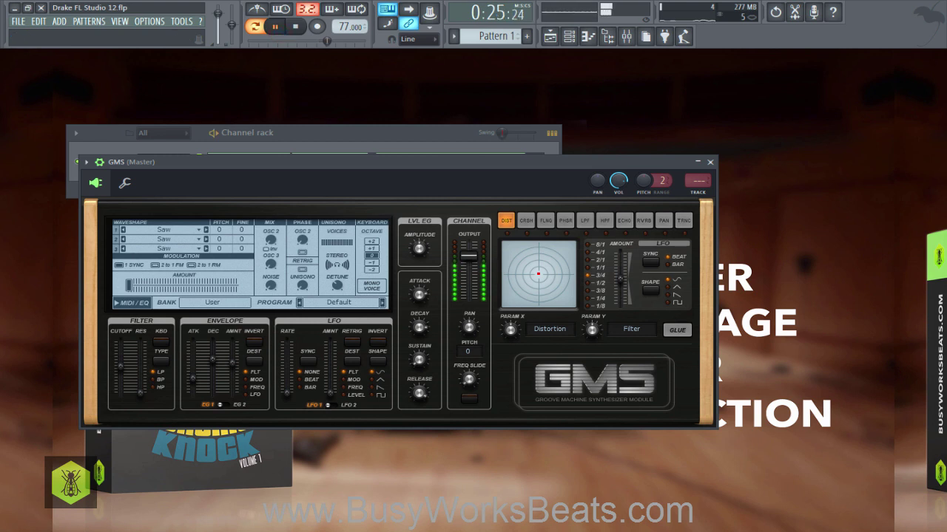
pyautogui.moveTo(193, 377); pyautogui.dragTo(193, 374)
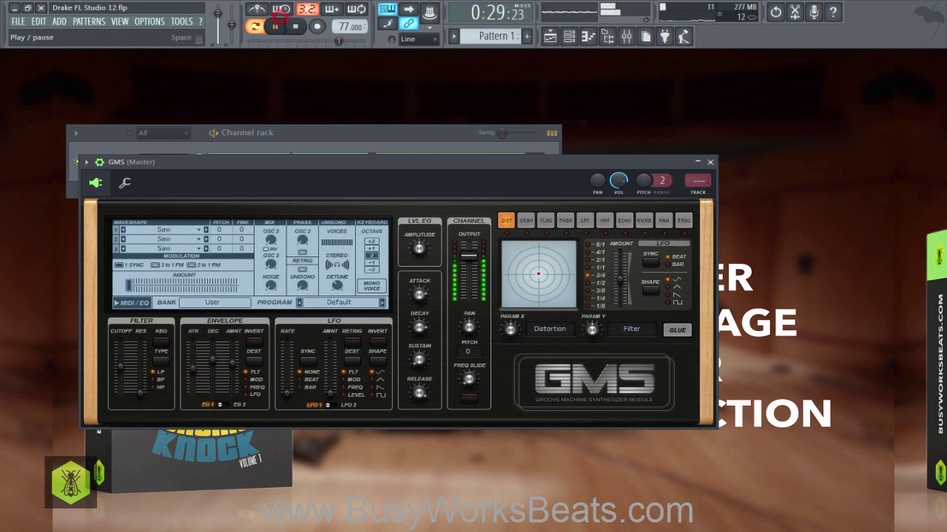
pyautogui.click(275, 25)
# - Raise the EG 1 envelope amount close to maximum, set the filter resonance to 0.85%, and play the pattern
pyautogui.moveTo(231, 364); pyautogui.dragTo(231, 349)
pyautogui.moveTo(141, 393); pyautogui.dragTo(141, 349)
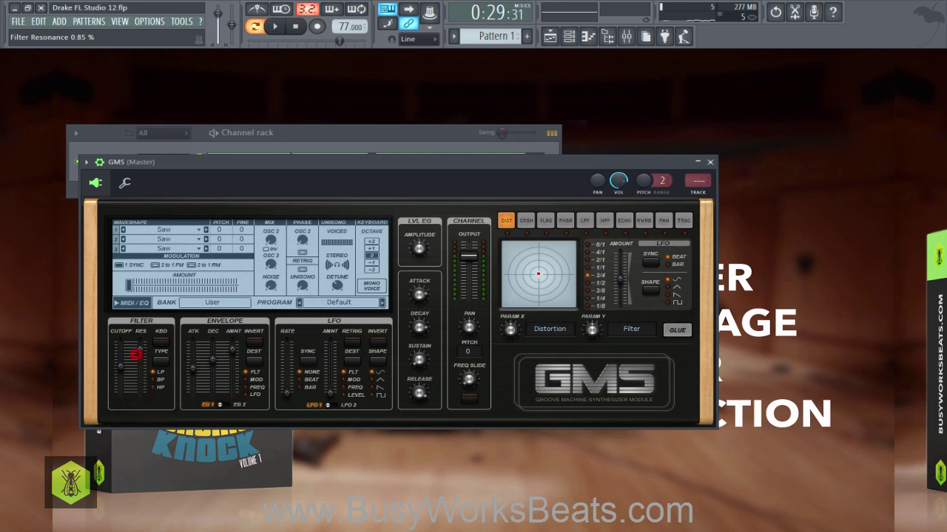
pyautogui.click(275, 25)
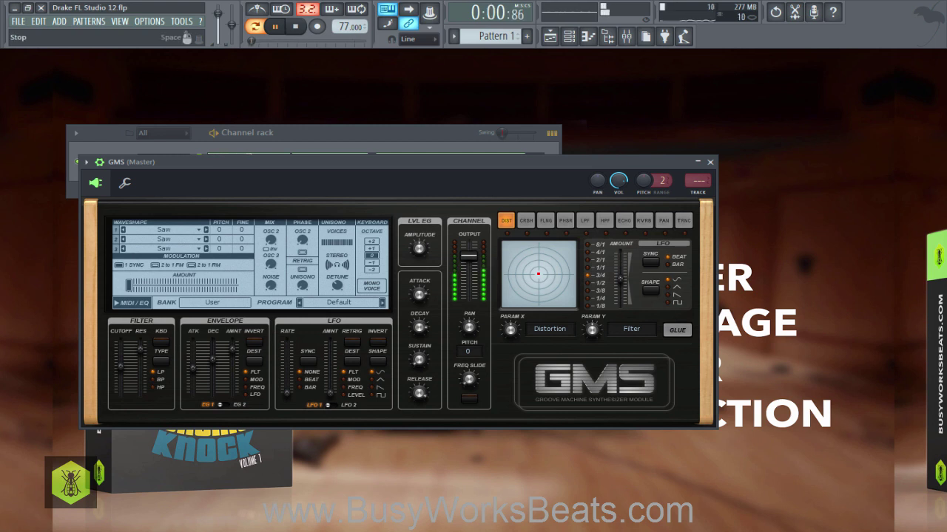
# - Pause playback, lower the filter resonance to slightly above the middle, and play the pattern again
pyautogui.click(275, 27)
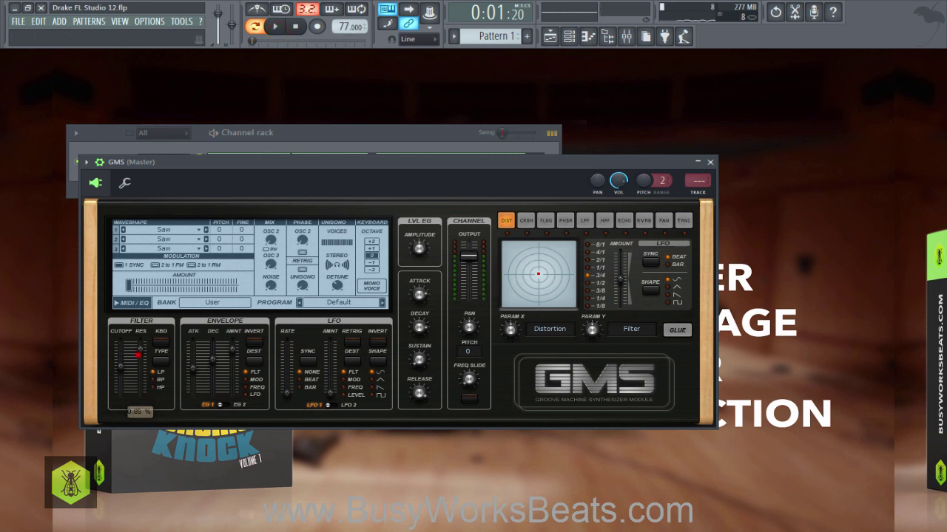
pyautogui.moveTo(141, 354); pyautogui.dragTo(140, 363)
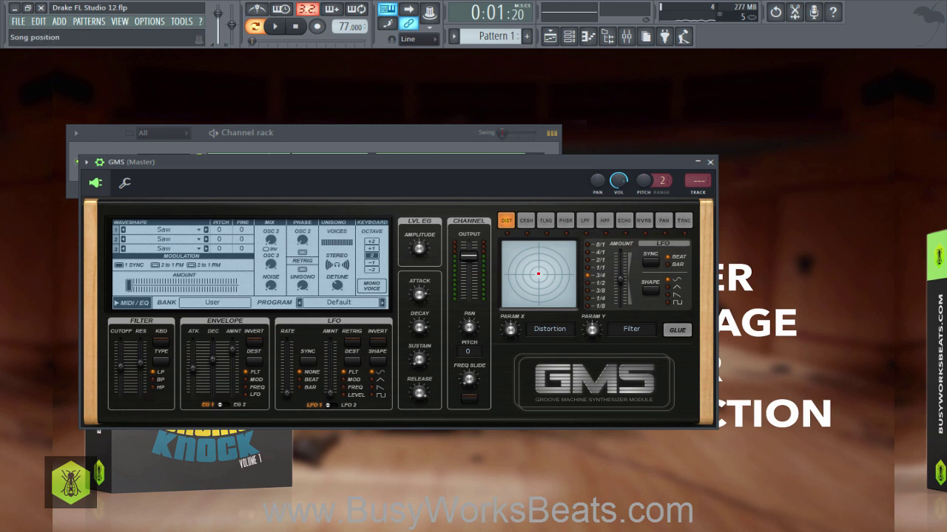
pyautogui.click(275, 27)
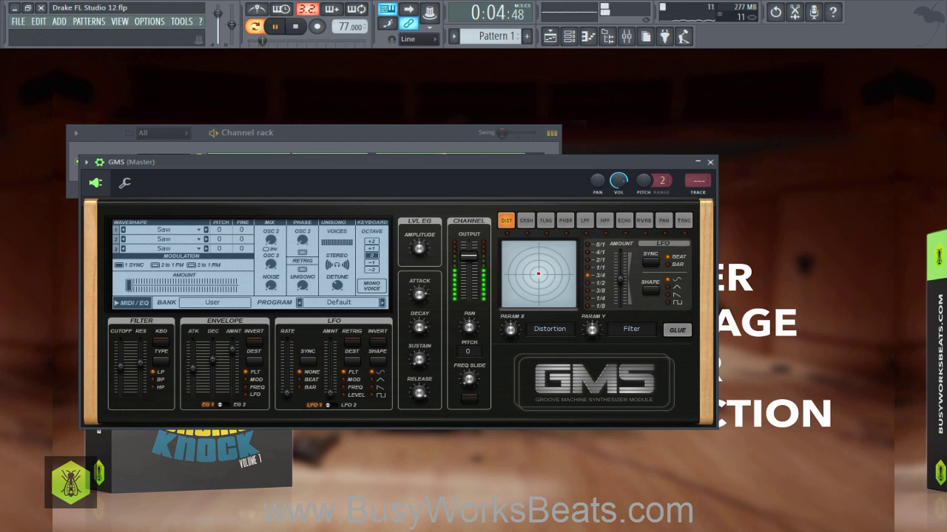
# - Set the amp decay to 0.94% and raise the EG 1 envelope decay to about the level of its amount, pausing and resuming playback
pyautogui.moveTo(422, 326); pyautogui.dragTo(422, 324)
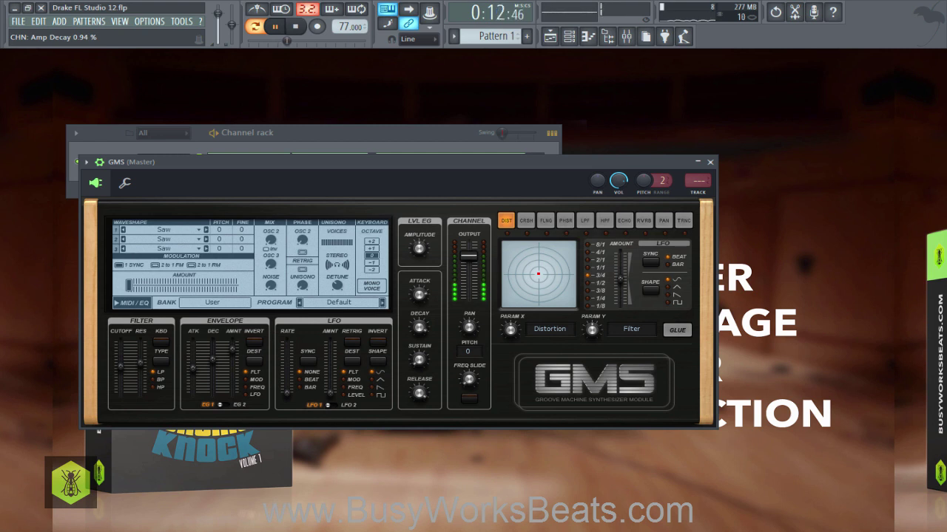
pyautogui.click(275, 26)
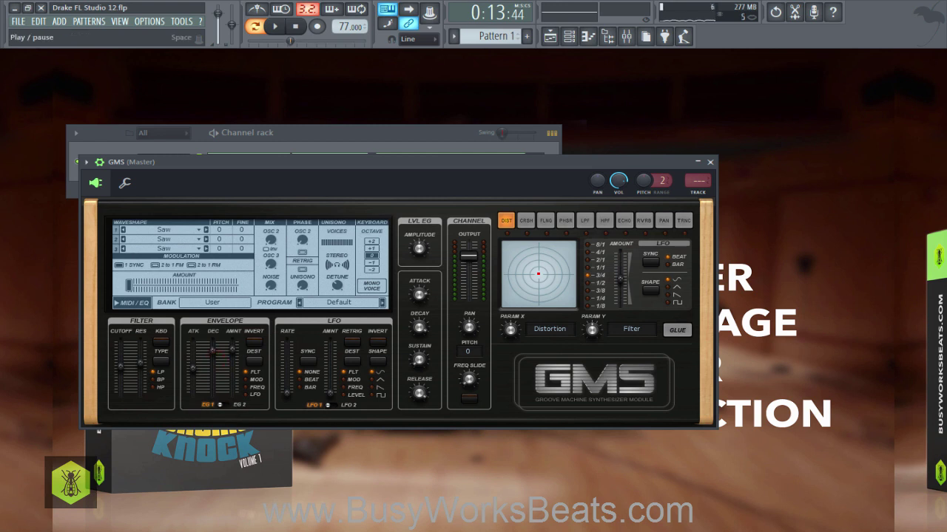
pyautogui.click(275, 27)
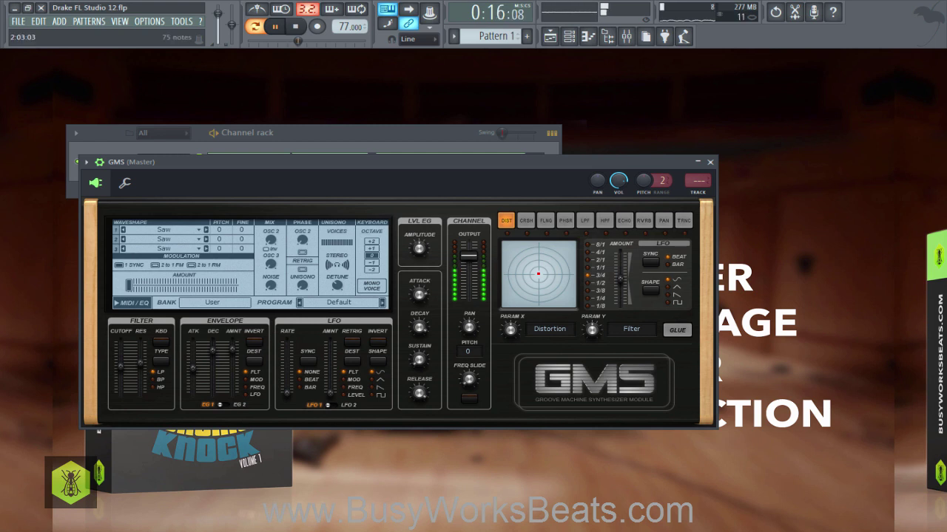
# - While the pattern plays, set the amp attack to 0.75%, the filter cutoff to 0.42% and the EG 1 decay to 0.85%
pyautogui.moveTo(419, 293); pyautogui.dragTo(419, 295)
pyautogui.scroll(1, 418, 294)
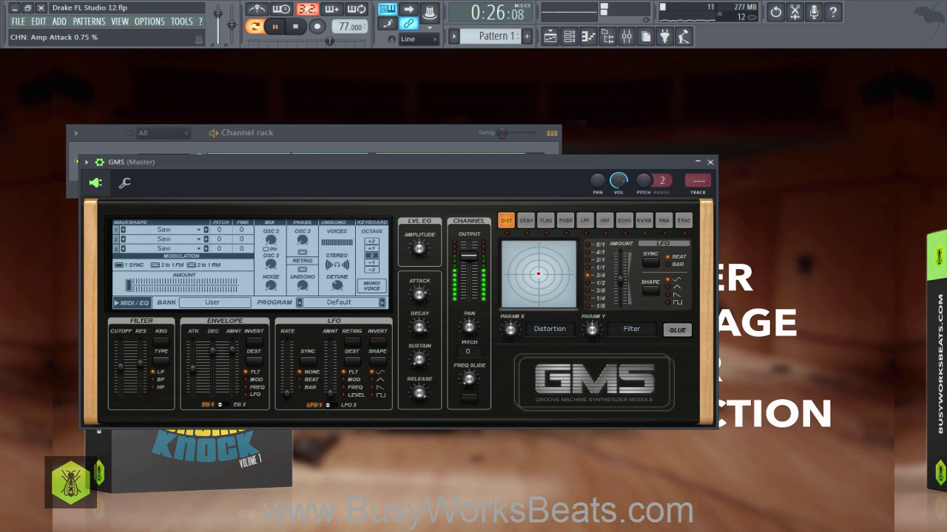
pyautogui.moveTo(119, 367); pyautogui.dragTo(119, 372)
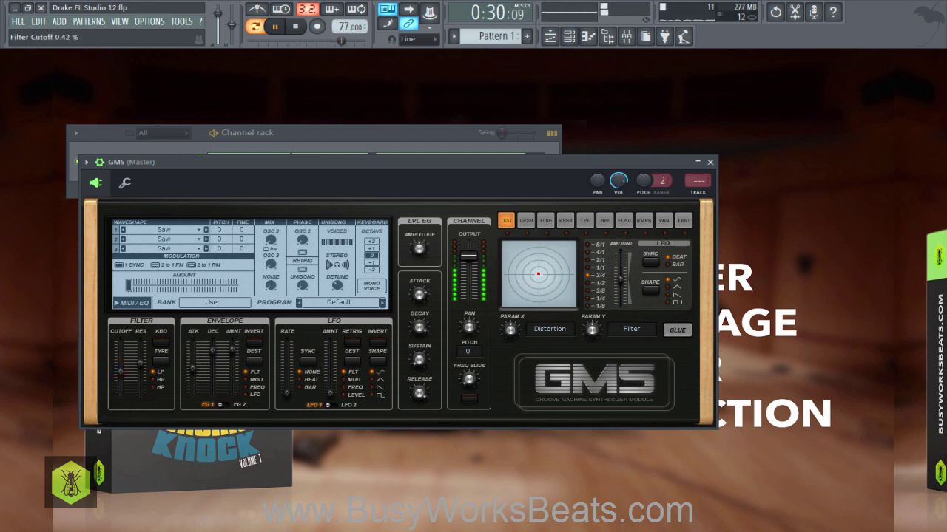
pyautogui.moveTo(213, 350); pyautogui.dragTo(213, 348)
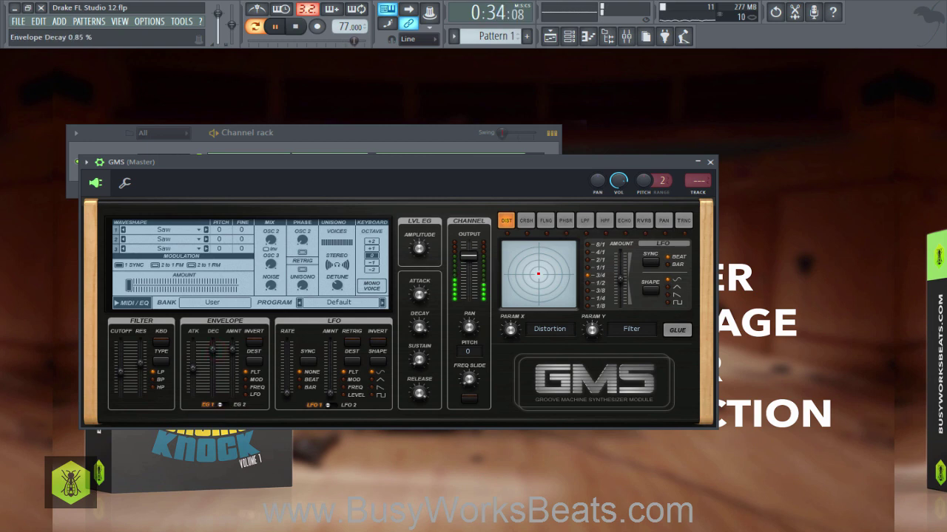
# - Stop playback, open the GMS pattern in the piano roll and articulate all notes so each extends to the next
pyautogui.click(332, 133)
pyautogui.press('space')
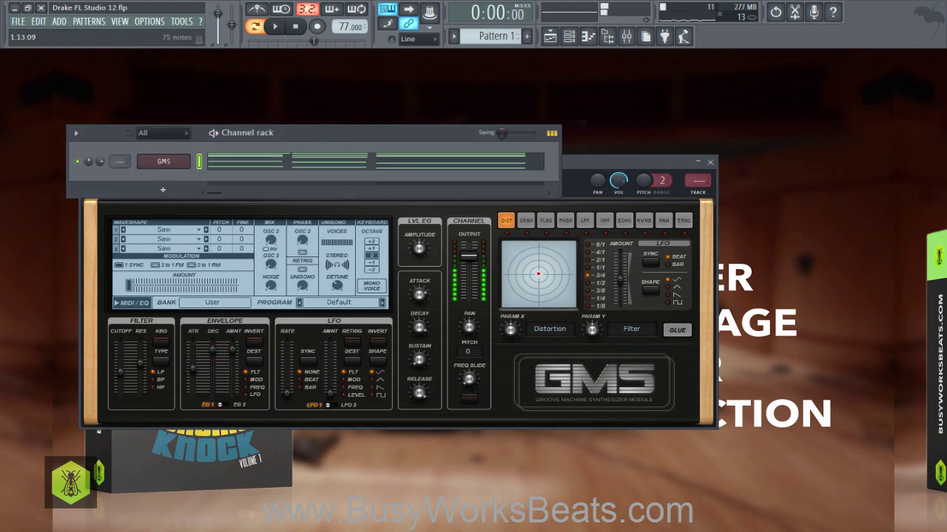
pyautogui.click(338, 157)
pyautogui.scroll(-8, 337, 157)
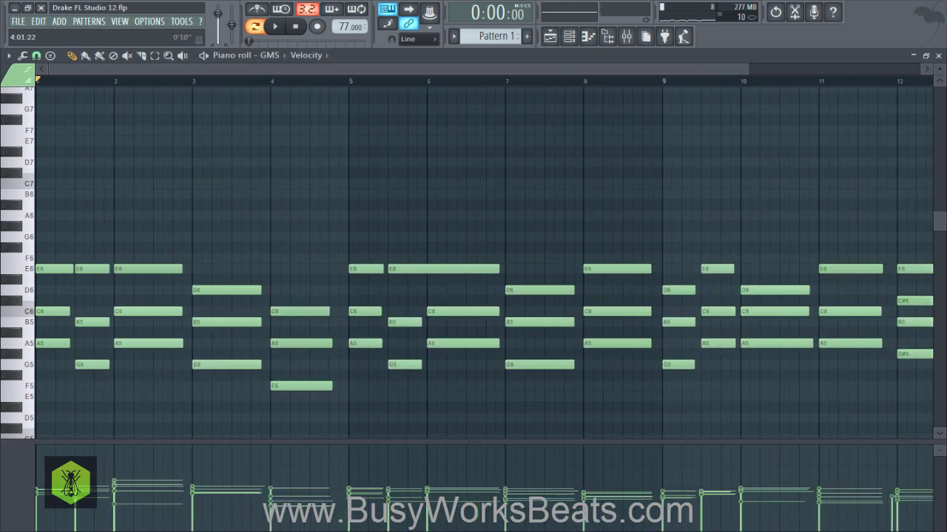
pyautogui.hotkey('ctrl', 'a')
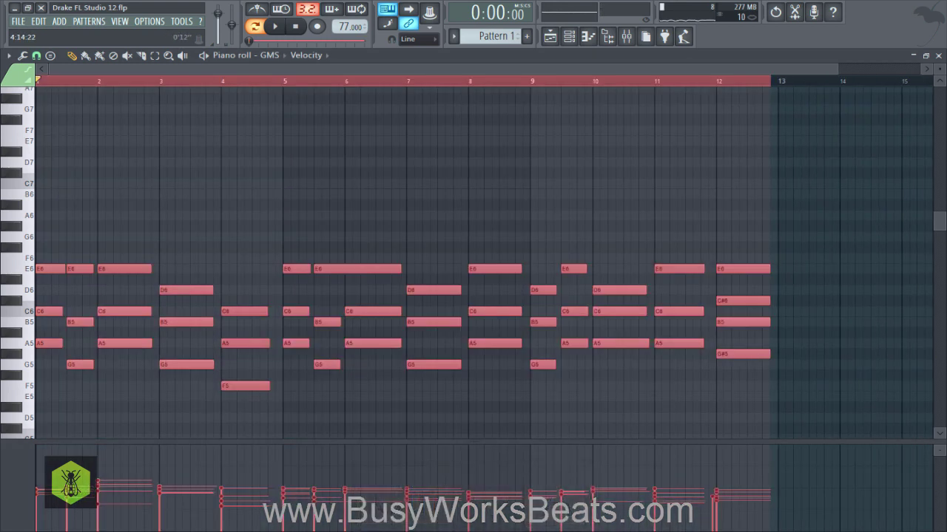
pyautogui.hotkey('alt', 'l')
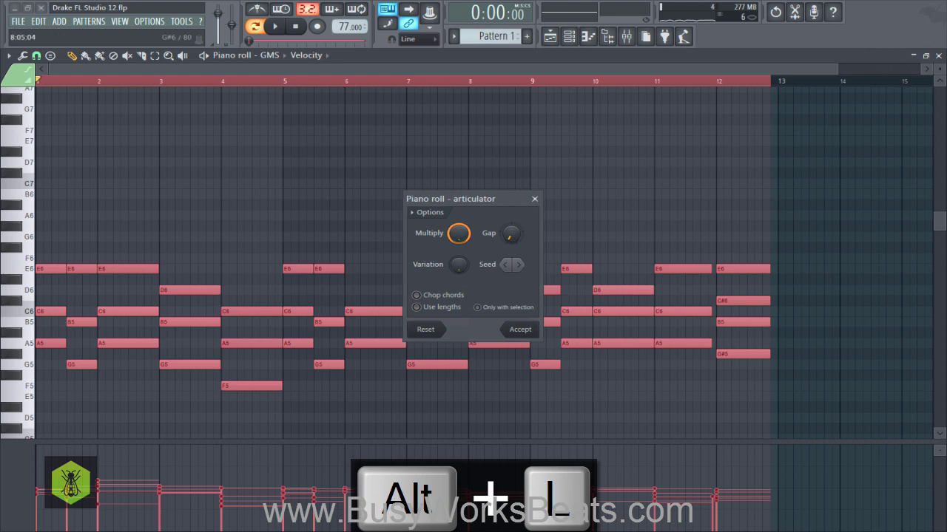
pyautogui.press('Escape')
# - Select the chord notes in bars 11 and 12 and articulate them with Only with selection enabled
pyautogui.moveTo(680, 231); pyautogui.dragTo(765, 397)
pyautogui.scroll(4, 705, 183)
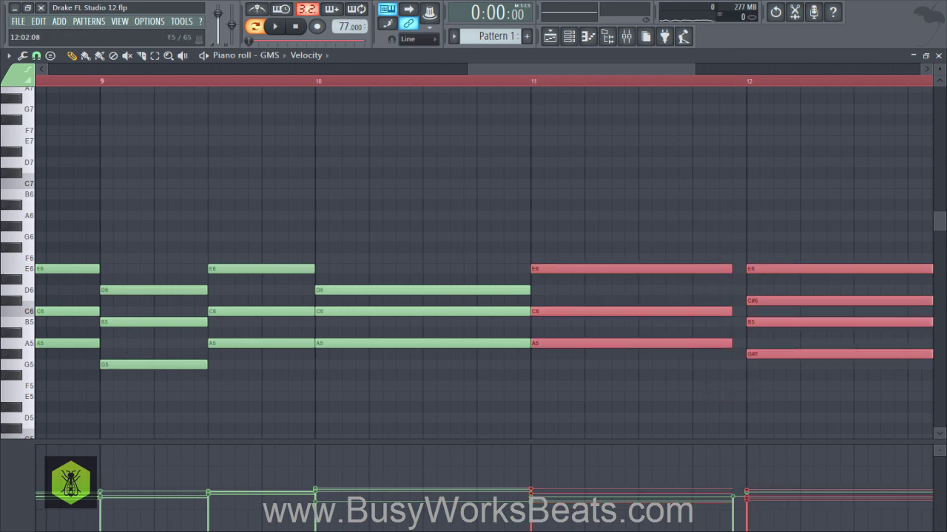
pyautogui.hotkey('alt', 'l')
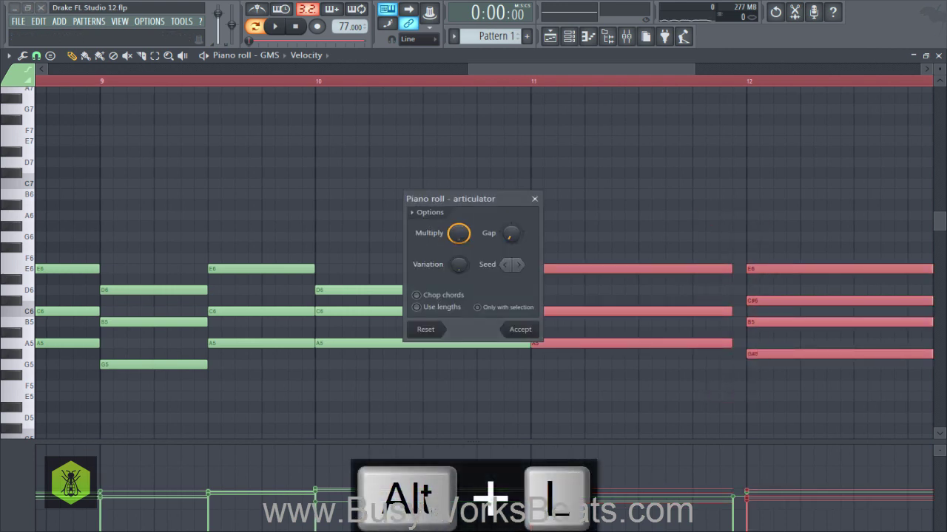
pyautogui.click(491, 310)
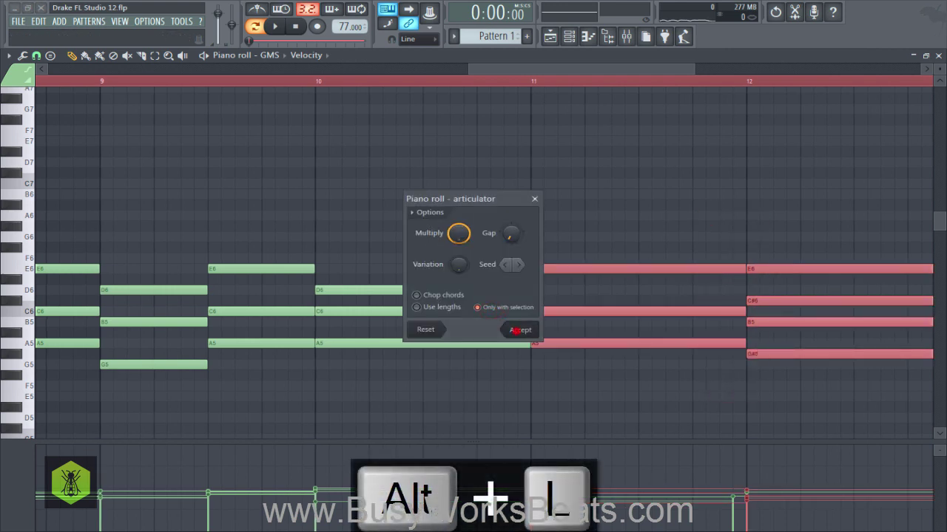
pyautogui.click(520, 329)
# - Replace the short A3 bass note before bar 12 with one running from bar 12 to bar 13, and start playback
pyautogui.scroll(-3, 685, 312)
pyautogui.moveTo(686, 311); pyautogui.dragTo(683, 89)
pyautogui.rightClick(592, 386)
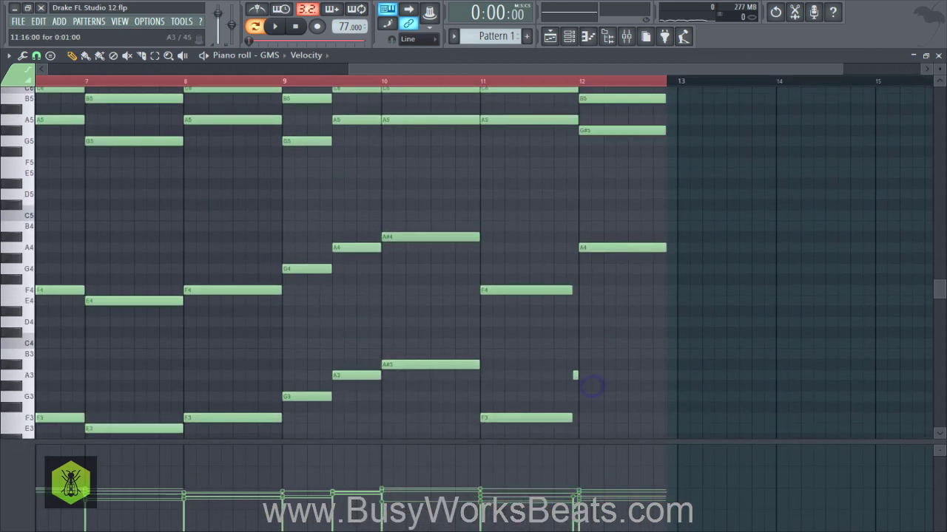
pyautogui.moveTo(574, 375); pyautogui.dragTo(676, 376)
pyautogui.press('space')
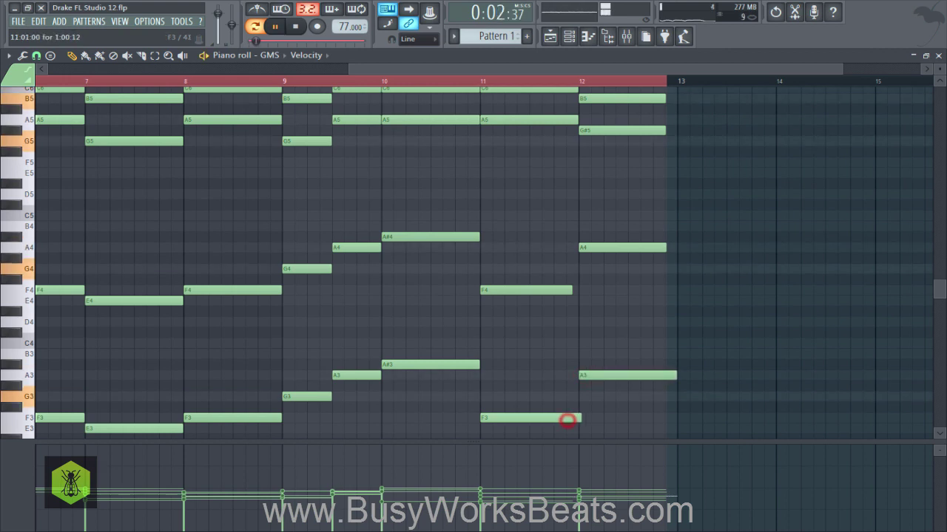
# - Extend the F3 and F4 notes to bar 12 and the A4 note to bar 13, and stop playback
pyautogui.moveTo(570, 418); pyautogui.dragTo(577, 418)
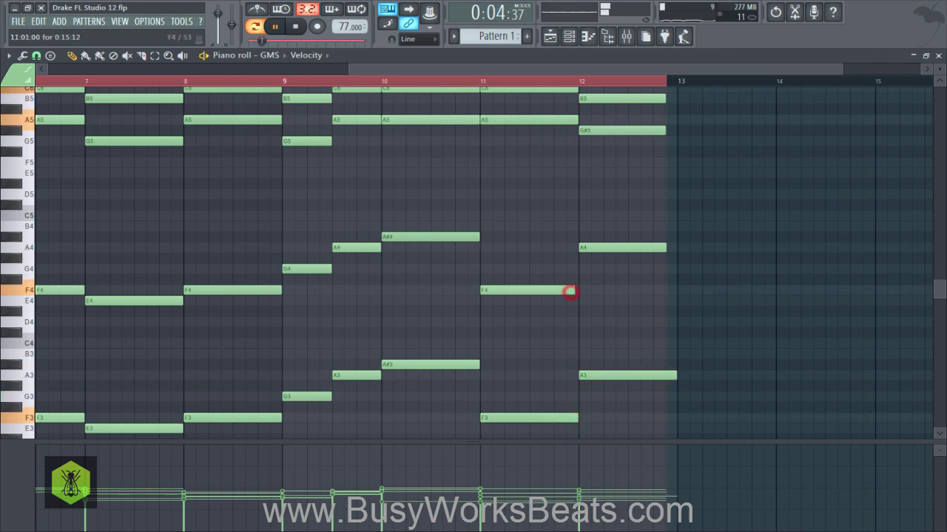
pyautogui.moveTo(571, 290); pyautogui.dragTo(577, 290)
pyautogui.moveTo(665, 248); pyautogui.dragTo(676, 248)
pyautogui.press('space')
# - Look over the corrected notes, save the project and close the piano roll
pyautogui.scroll(-3, 307, 253)
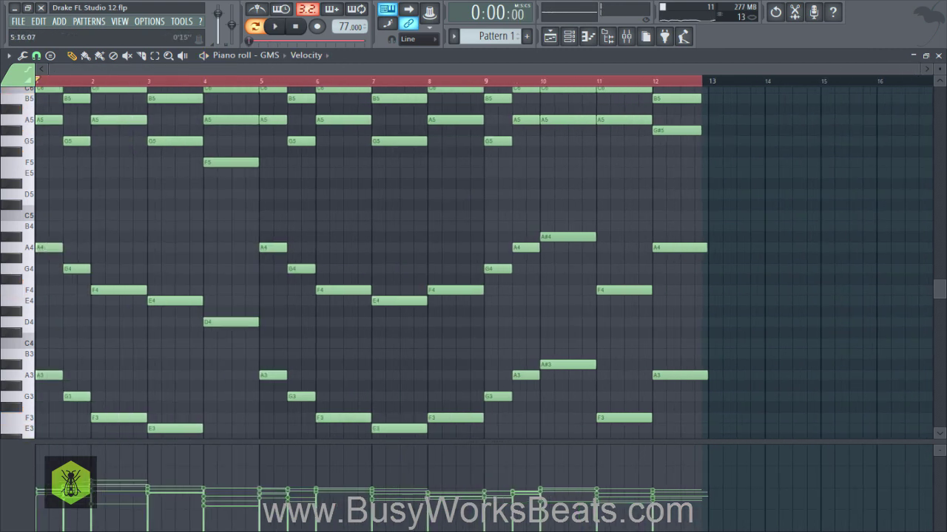
pyautogui.scroll(-3, 323, 254)
pyautogui.scroll(5, 355, 259)
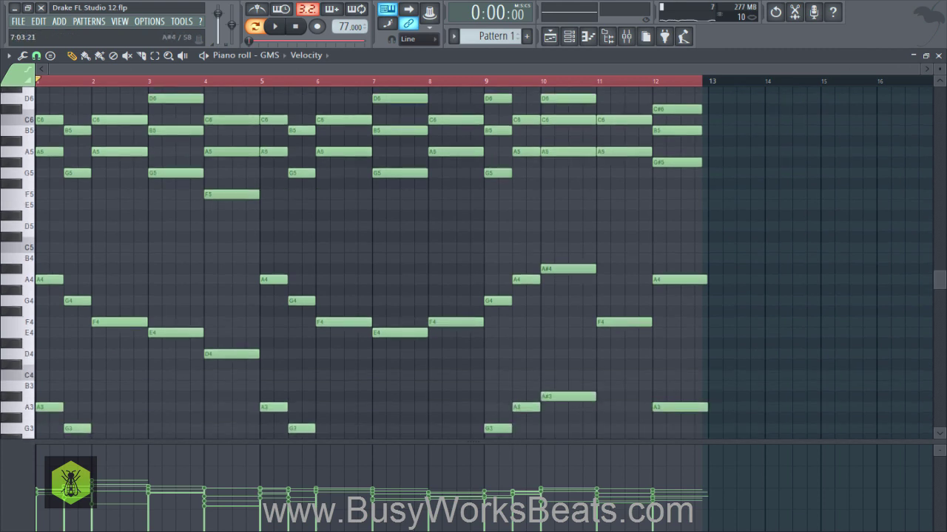
pyautogui.hotkey('ctrl', 's')
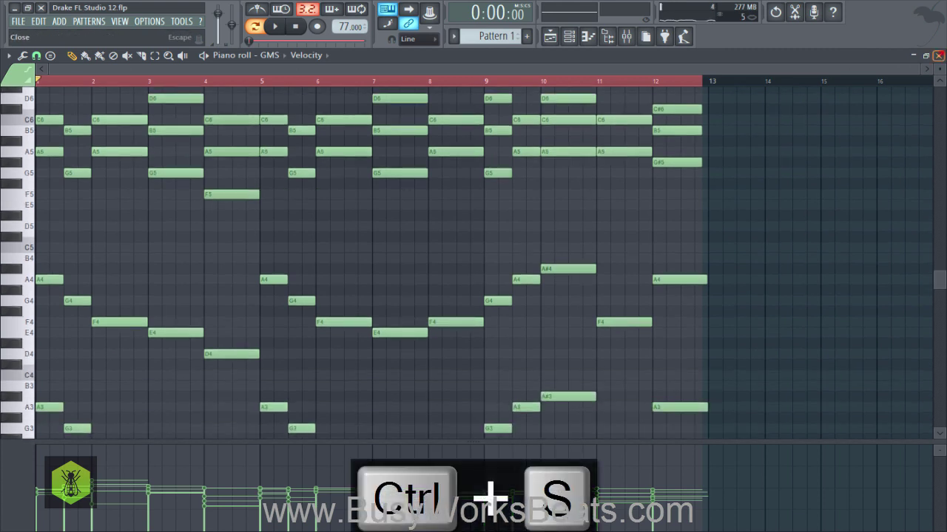
pyautogui.click(937, 56)
# - Play the pattern while setting the GMS filter cutoff to 0.35% and the noise mix to 0.36%, and stop playback
pyautogui.press('space')
pyautogui.click(582, 167)
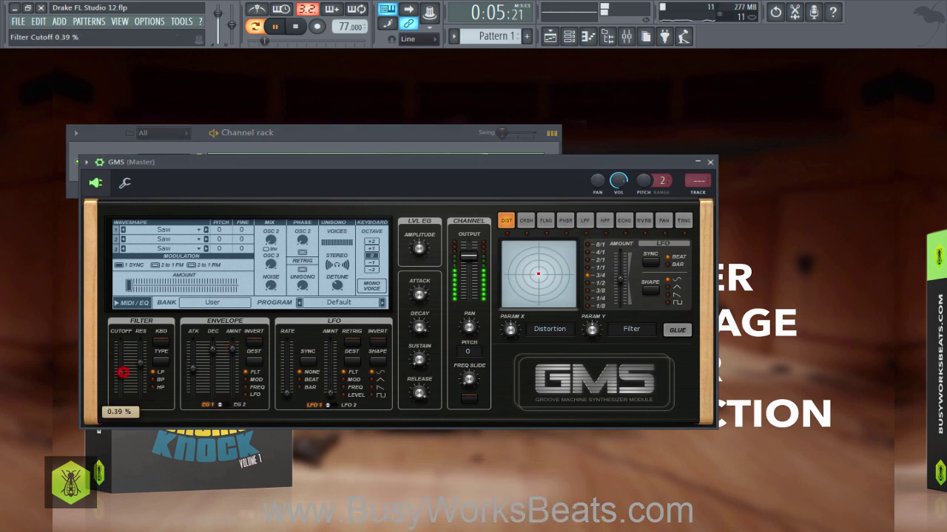
pyautogui.moveTo(121, 374); pyautogui.dragTo(120, 376)
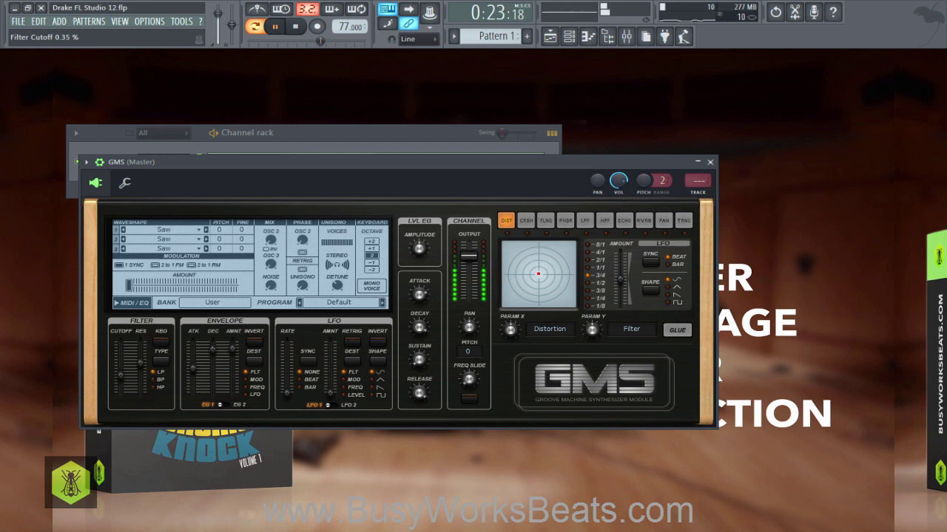
pyautogui.moveTo(271, 285); pyautogui.dragTo(271, 286)
pyautogui.press('space')
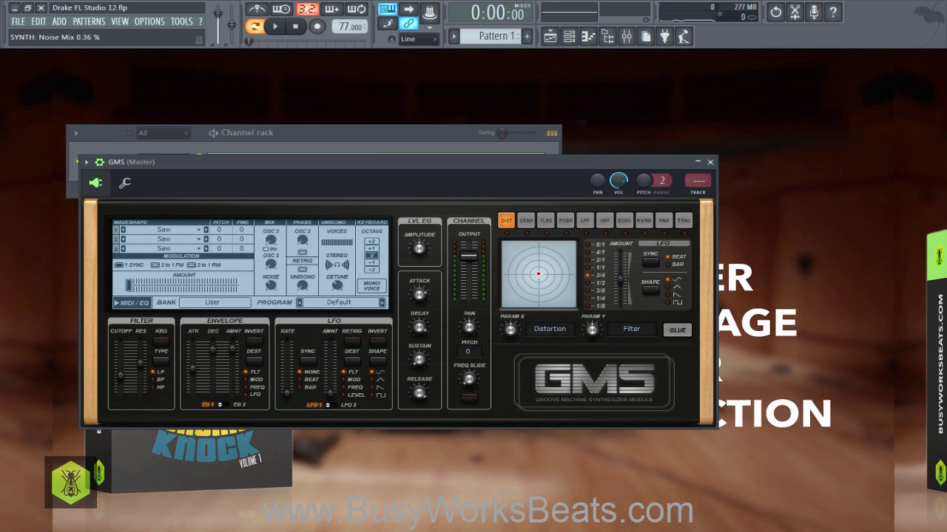
# - Set the oscillator 2 mix to 0.49% and change its waveform to Beast
pyautogui.click(271, 238)
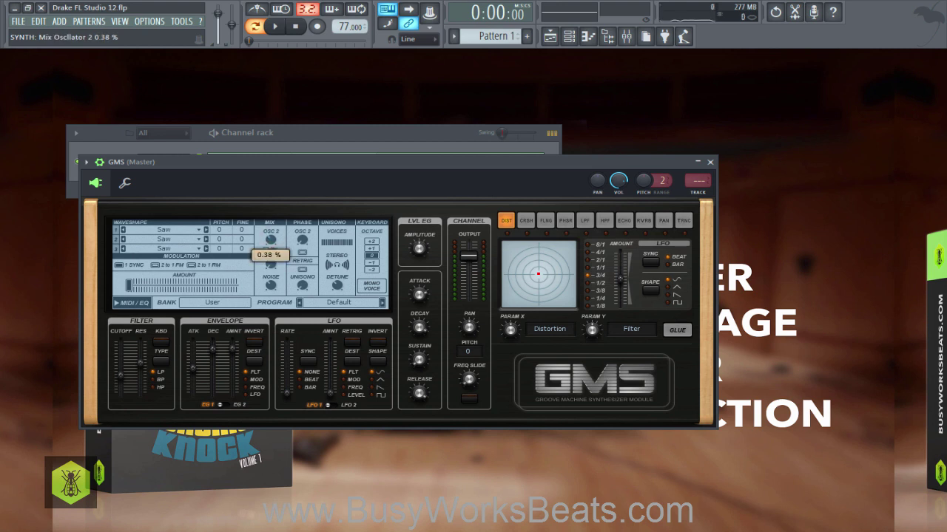
pyautogui.moveTo(271, 239); pyautogui.dragTo(271, 238)
pyautogui.click(204, 239)
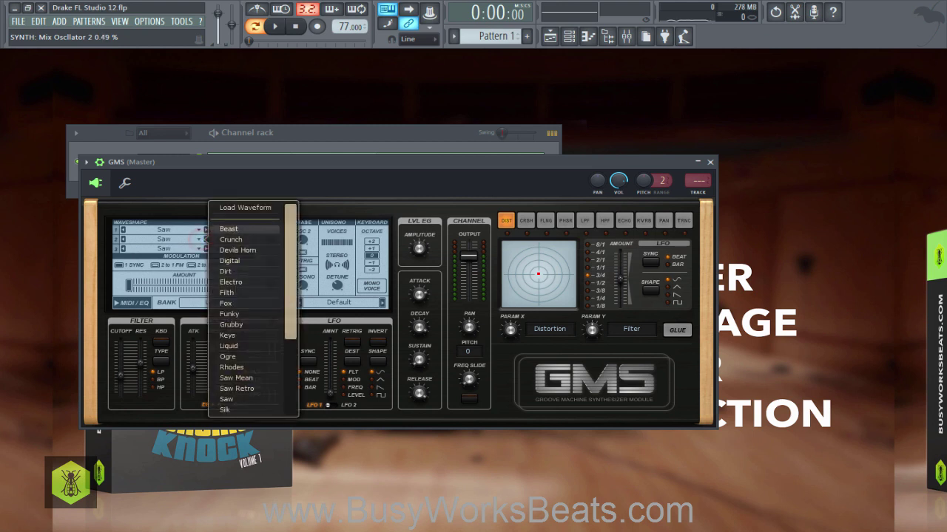
pyautogui.click(219, 230)
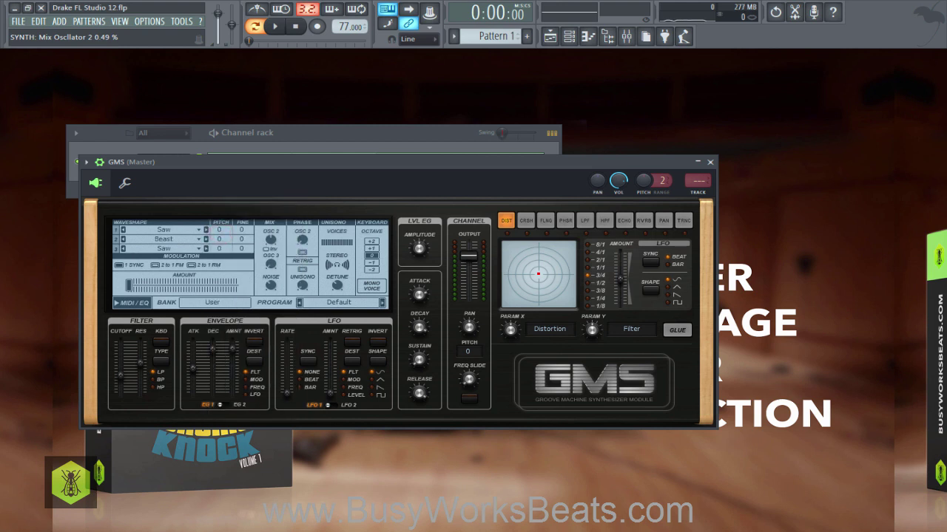
# - Audition the pattern while trying oscillator 2 mix levels of 0.78% and 0.61%
pyautogui.press('space')
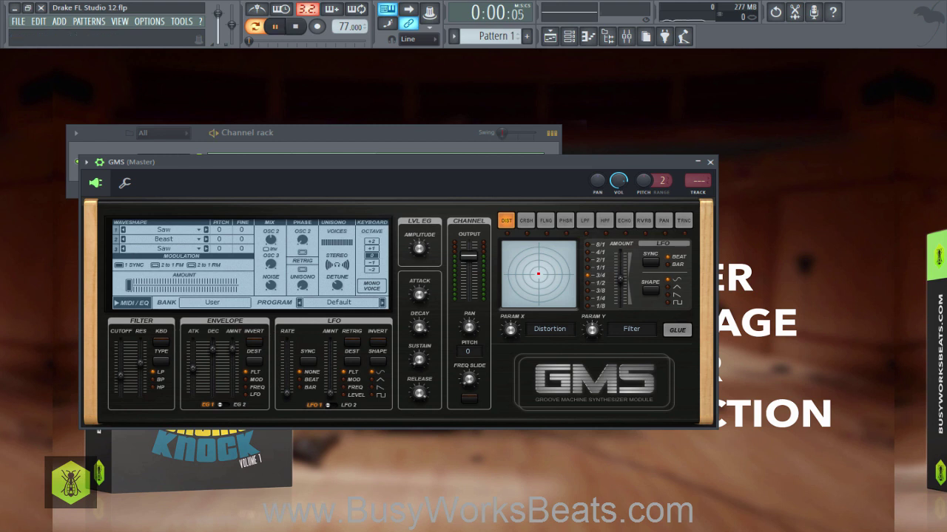
pyautogui.moveTo(270, 244); pyautogui.dragTo(269, 238)
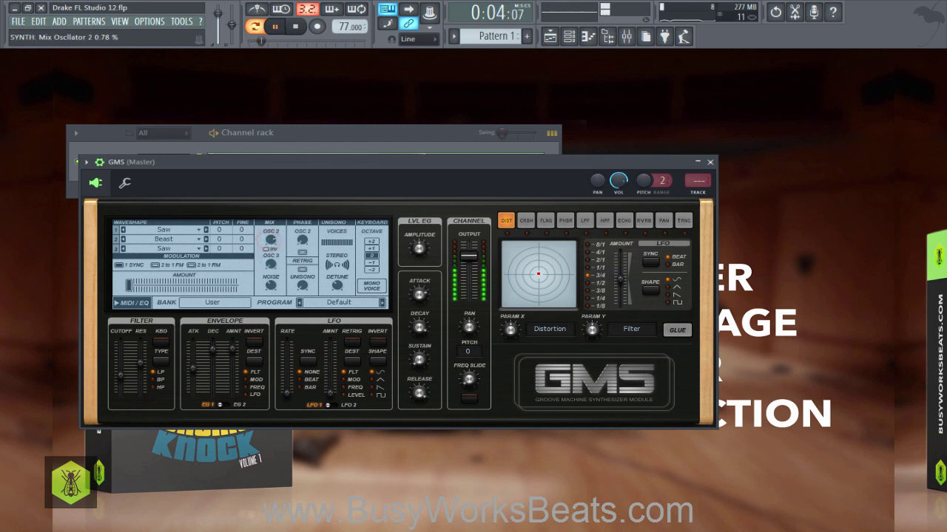
pyautogui.press('space')
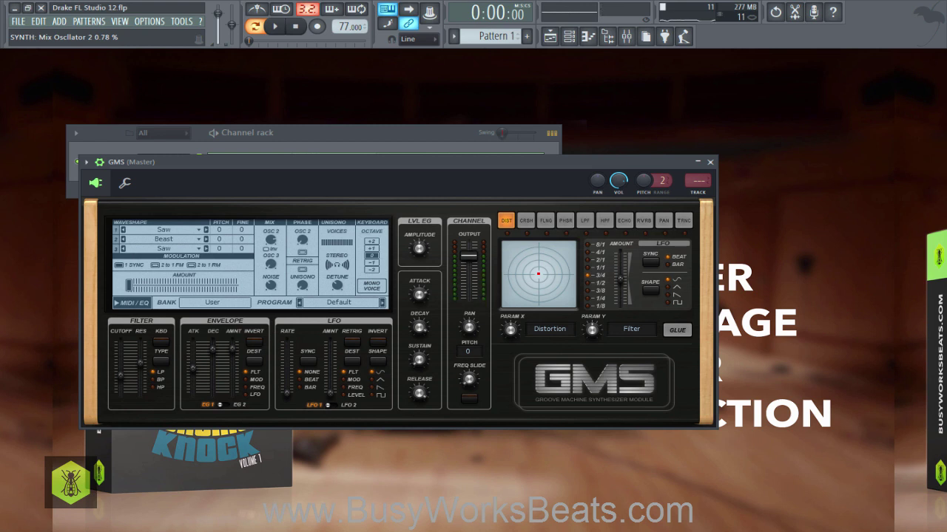
pyautogui.press('space')
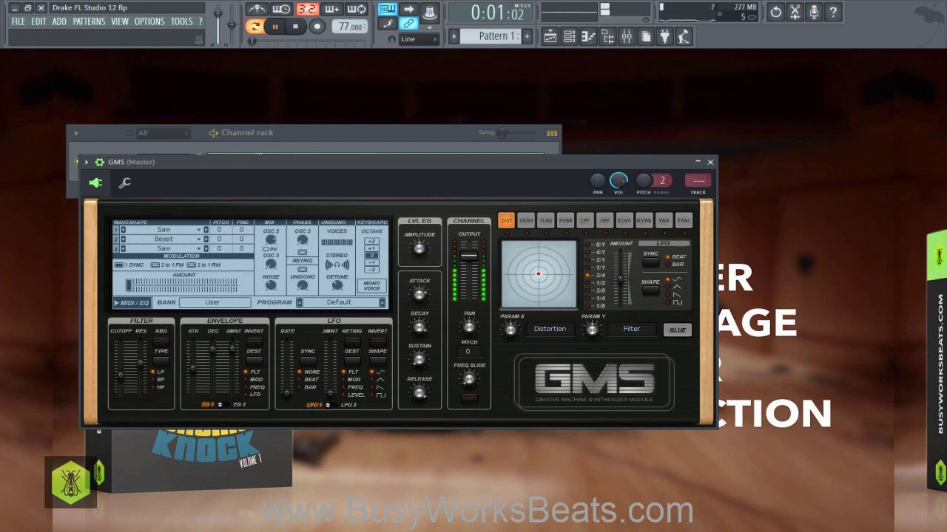
pyautogui.moveTo(270, 240); pyautogui.dragTo(269, 240)
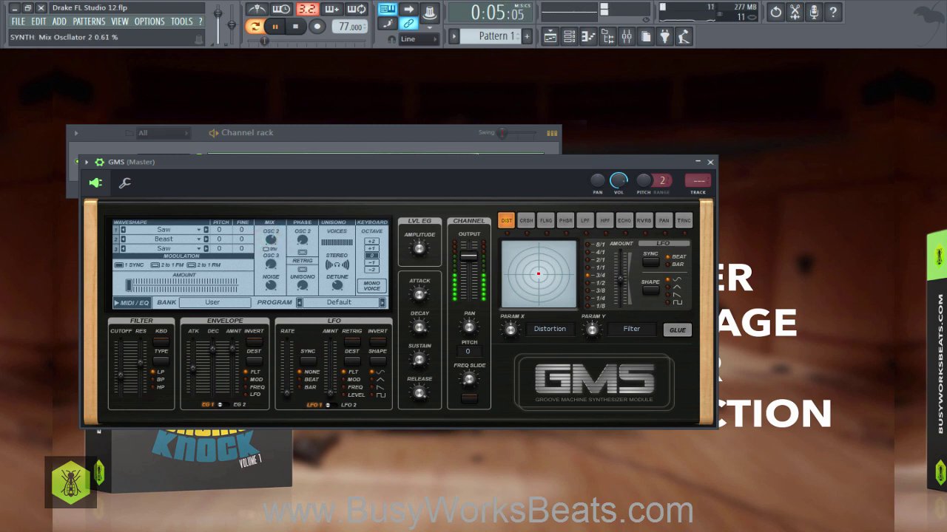
# - Set oscillator 2's pitch to -12 and its mix to 0.74%, pause, and replay the pattern with the Channel rack in front
pyautogui.moveTo(220, 239); pyautogui.dragTo(271, 238)
pyautogui.click(275, 27)
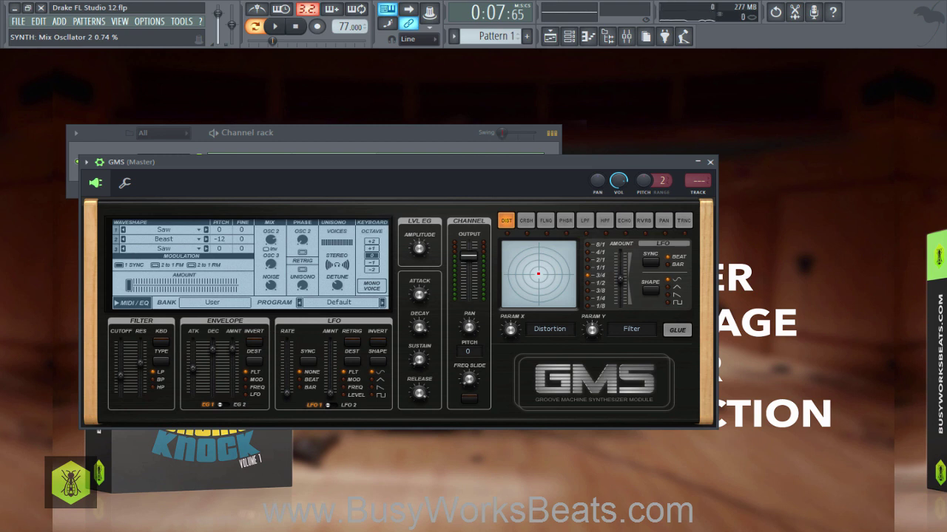
pyautogui.click(307, 136)
pyautogui.press('space')
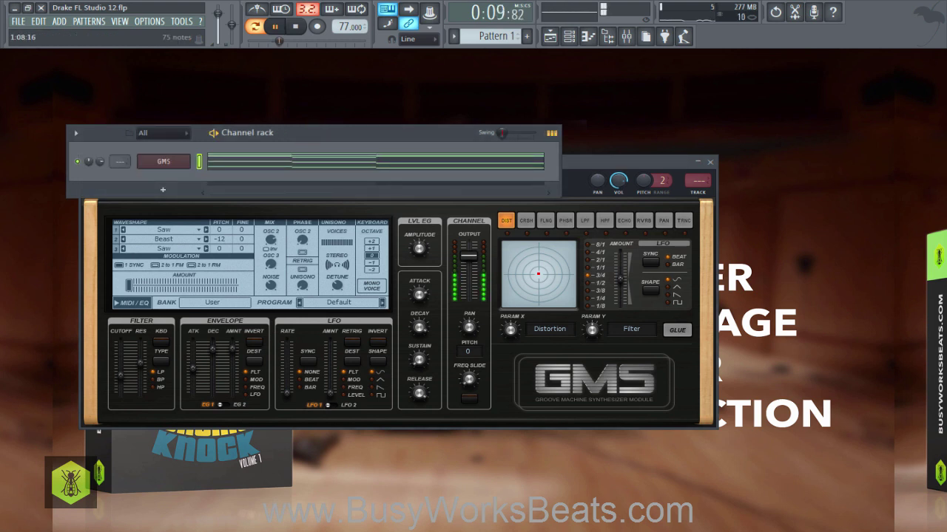
# - Stop playback and change oscillator 2's waveform to Saw
pyautogui.press('space')
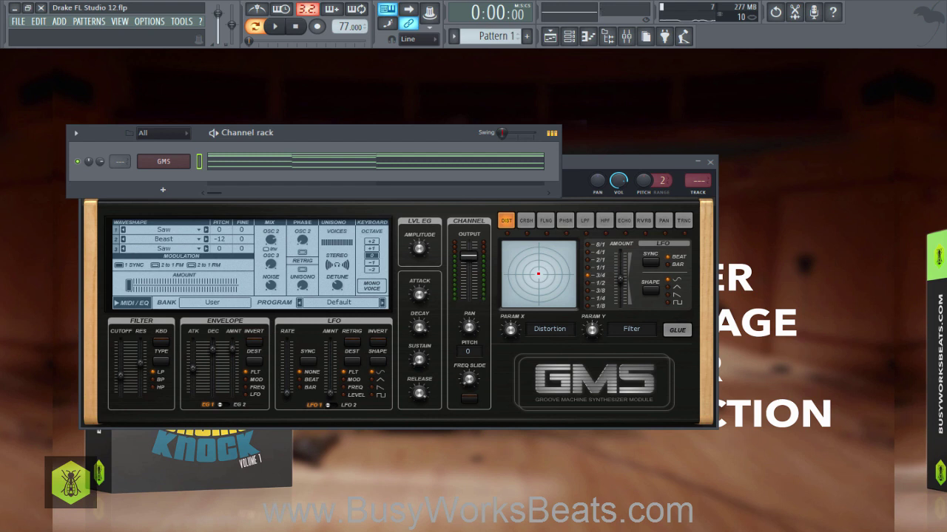
pyautogui.click(206, 239)
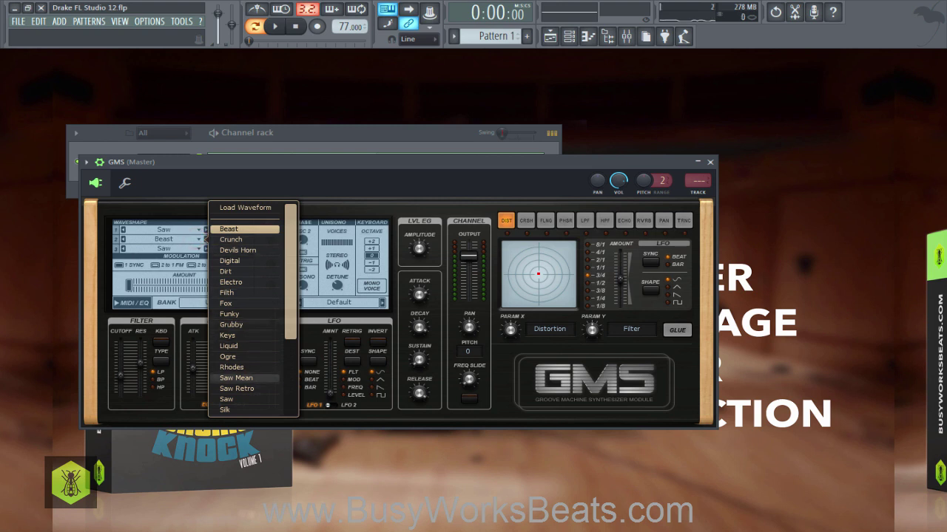
pyautogui.click(235, 399)
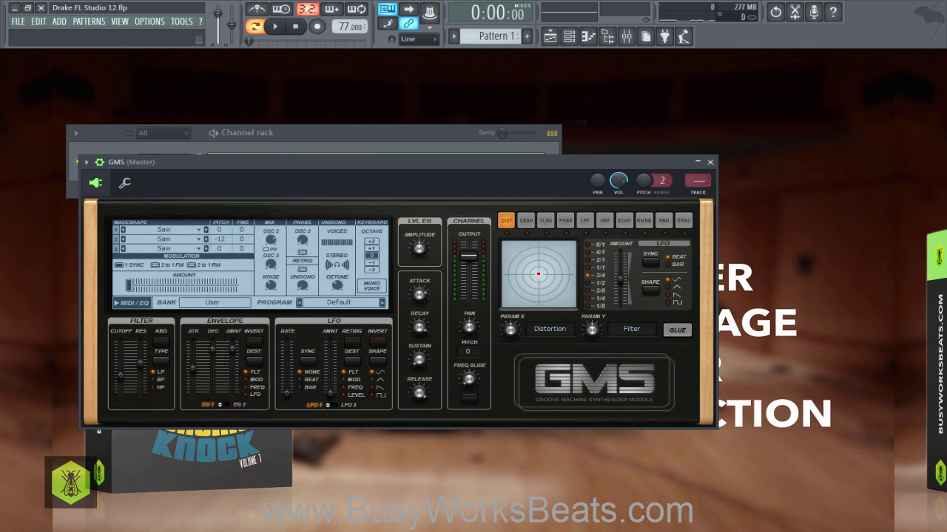
pyautogui.moveTo(220, 243); pyautogui.dragTo(220, 239)
# - Add a second GMS channel and copy the first GMS channel's notes into it
pyautogui.click(294, 136)
pyautogui.rightClick(158, 164)
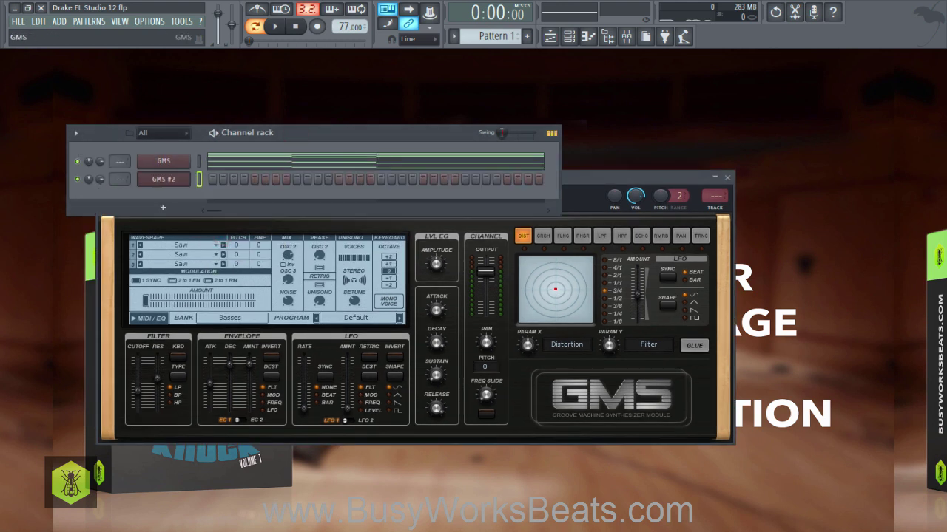
pyautogui.click(198, 161)
pyautogui.hotkey('ctrl', 'c')
pyautogui.rightClick(185, 179)
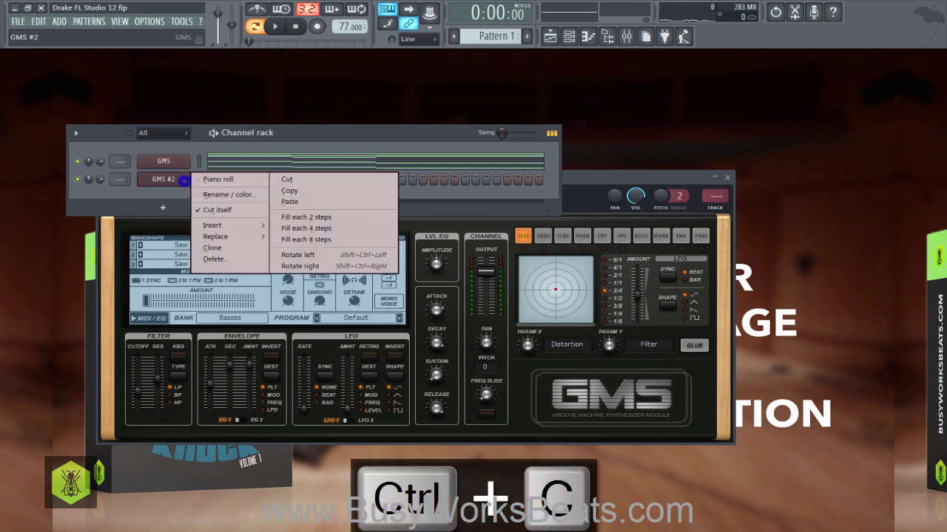
pyautogui.click(182, 190)
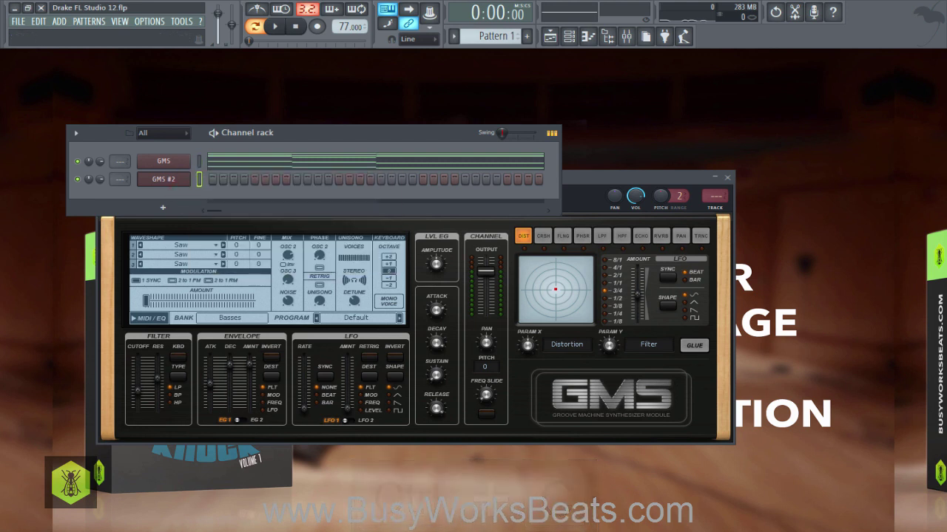
pyautogui.hotkey('ctrl', 'v')
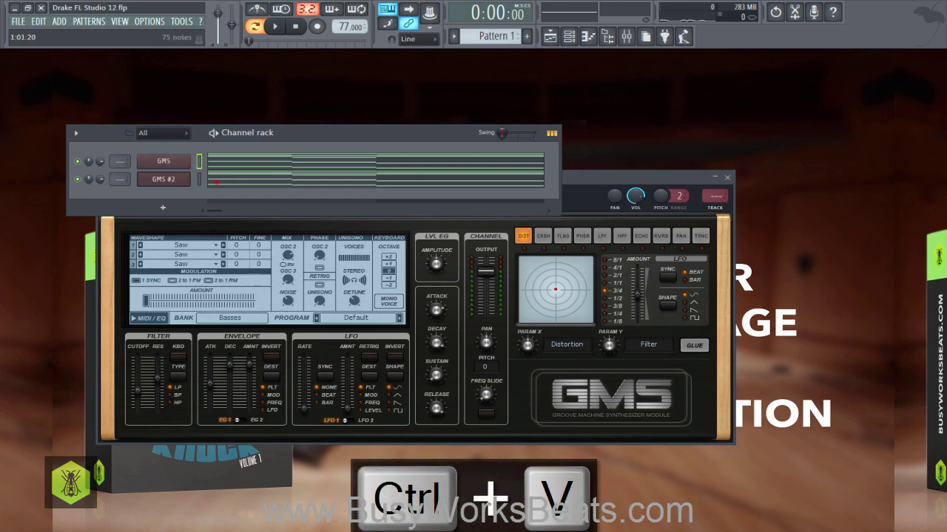
# - Delete the upper notes from GMS #2 in the piano roll, keeping only the lowest line between D3 and A#3, and close the piano roll
pyautogui.click(215, 181)
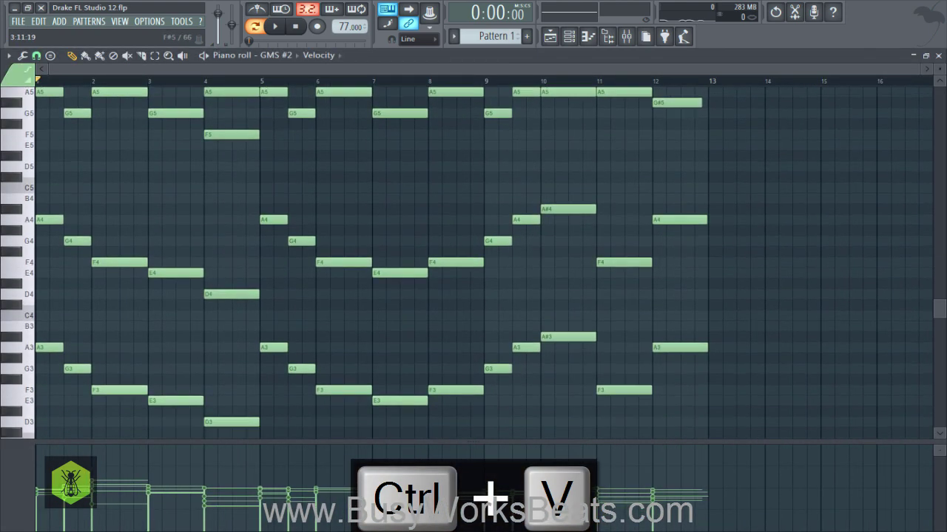
pyautogui.scroll(-2, 483, 262)
pyautogui.scroll(3, 484, 263)
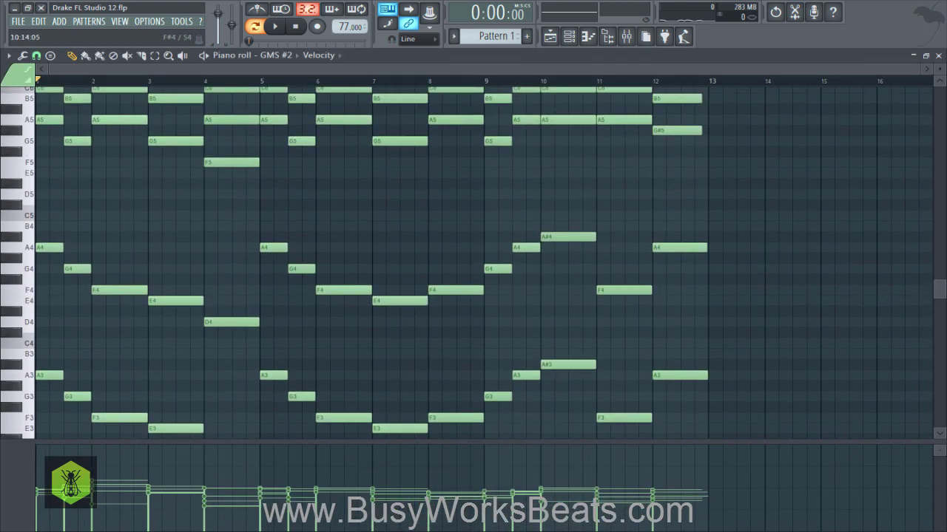
pyautogui.moveTo(722, 327); pyautogui.dragTo(268, 113)
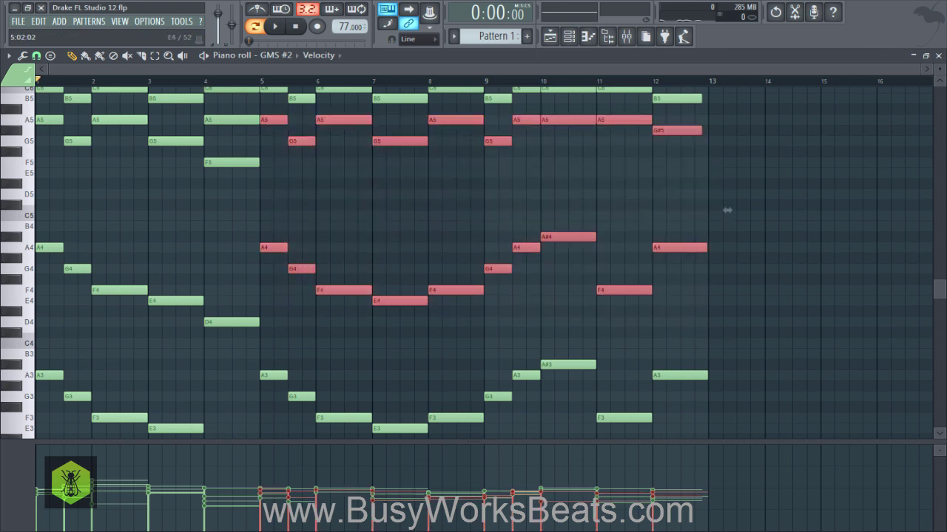
pyautogui.moveTo(232, 332); pyautogui.dragTo(36, 214)
pyautogui.scroll(-2, 725, 213)
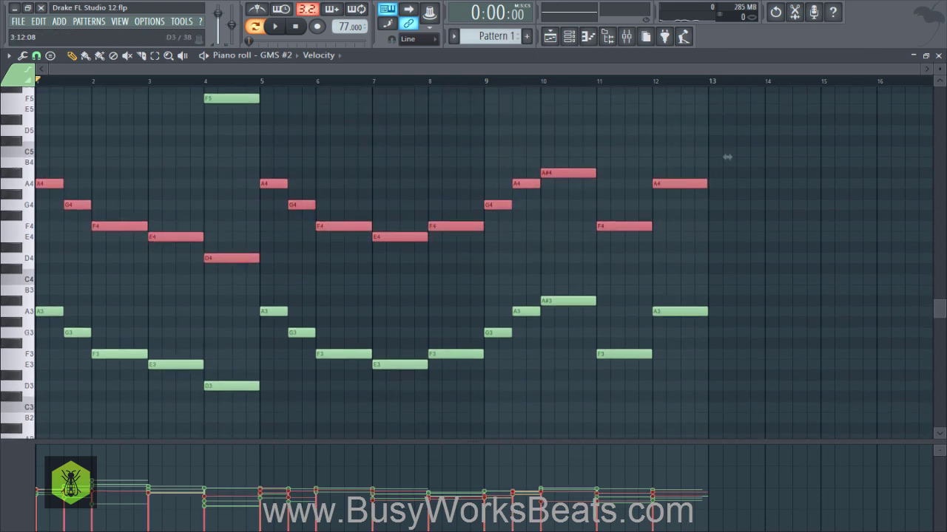
pyautogui.moveTo(727, 157); pyautogui.dragTo(727, 348)
pyautogui.moveTo(777, 325); pyautogui.dragTo(37, 114)
pyautogui.press('Delete')
pyautogui.scroll(-6, 484, 262)
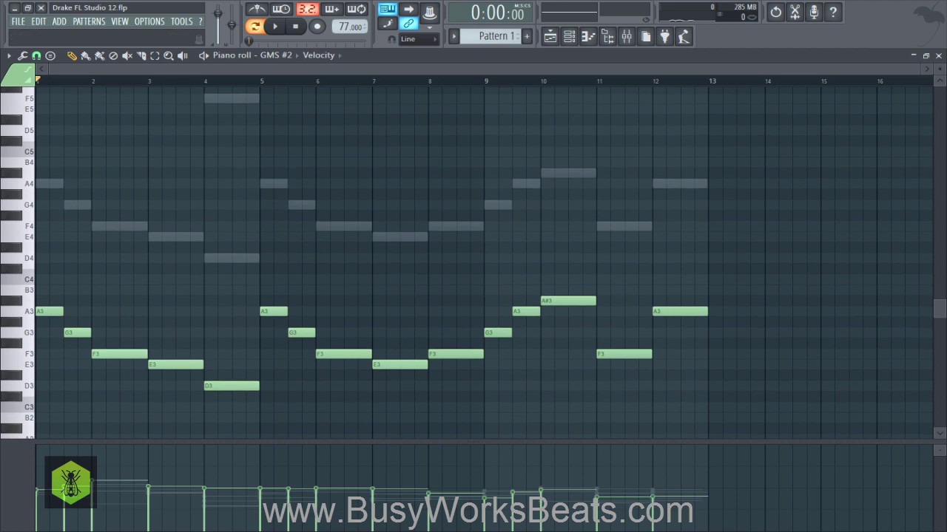
pyautogui.click(938, 55)
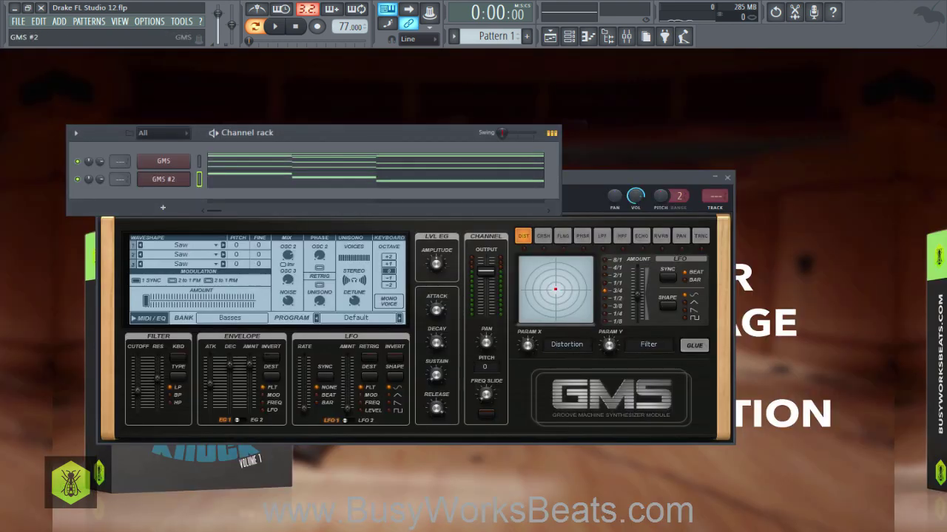
# - In GMS #2, set oscillator 1's pitch to -12 and waveform to Beast, and the oscillator 2 mix to 0.00%
pyautogui.click(163, 179)
pyautogui.click(162, 179)
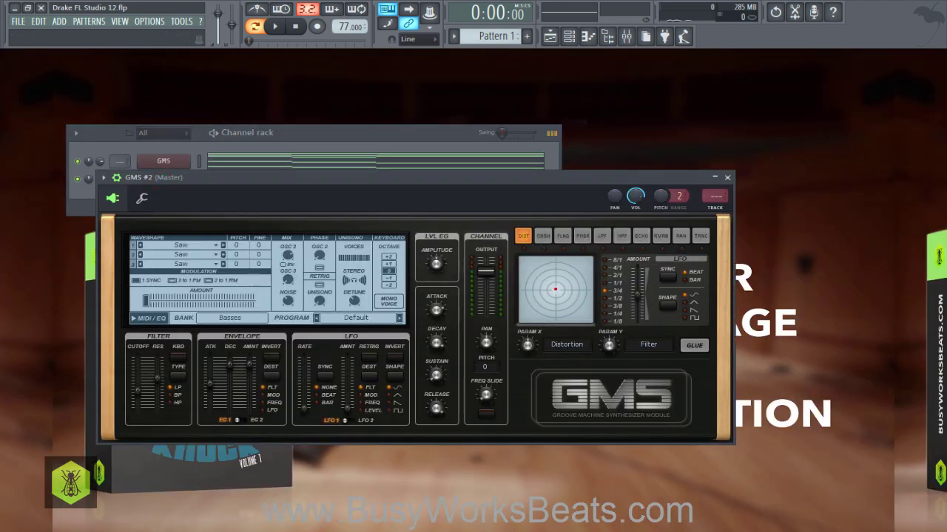
pyautogui.moveTo(237, 245); pyautogui.dragTo(289, 270)
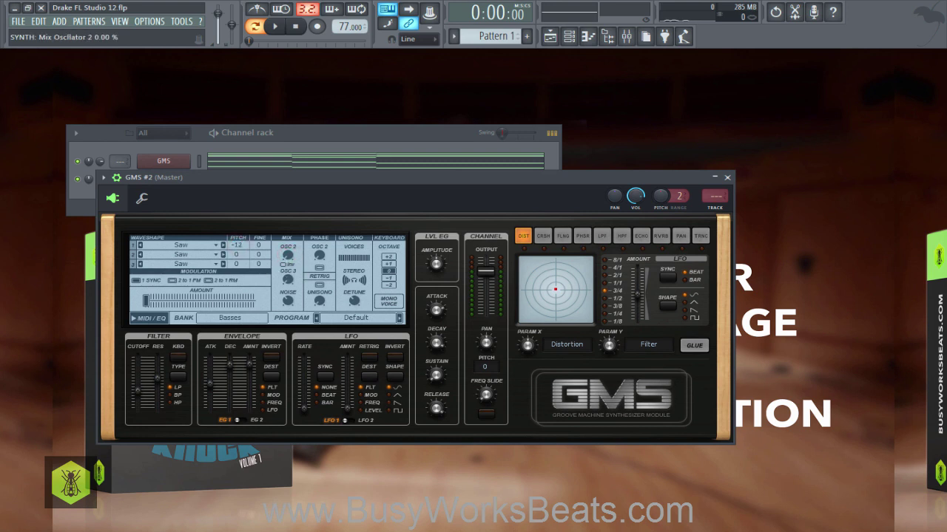
pyautogui.click(216, 244)
pyautogui.click(248, 244)
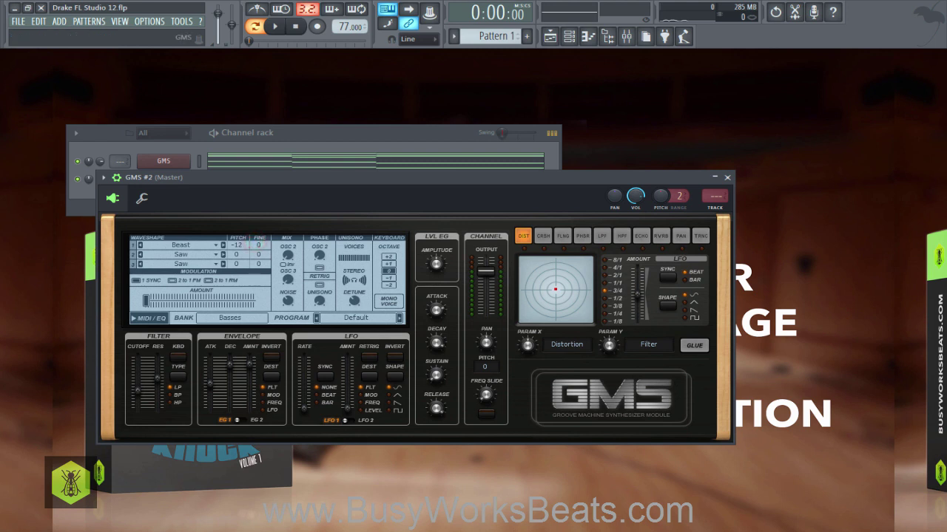
# - Play the pattern, solo the GMS #2 channel, and stop playback
pyautogui.click(303, 132)
pyautogui.press('space')
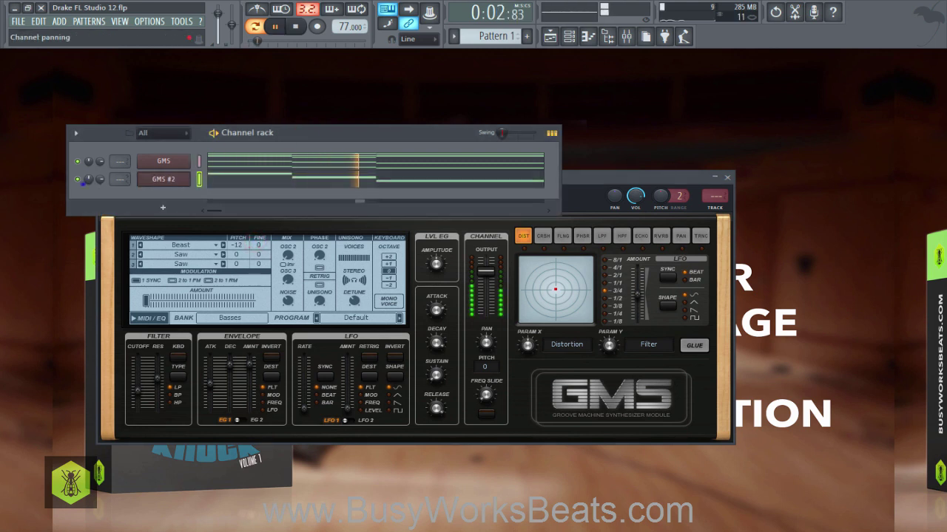
pyautogui.rightClick(81, 183)
pyautogui.click(88, 187)
pyautogui.press('space')
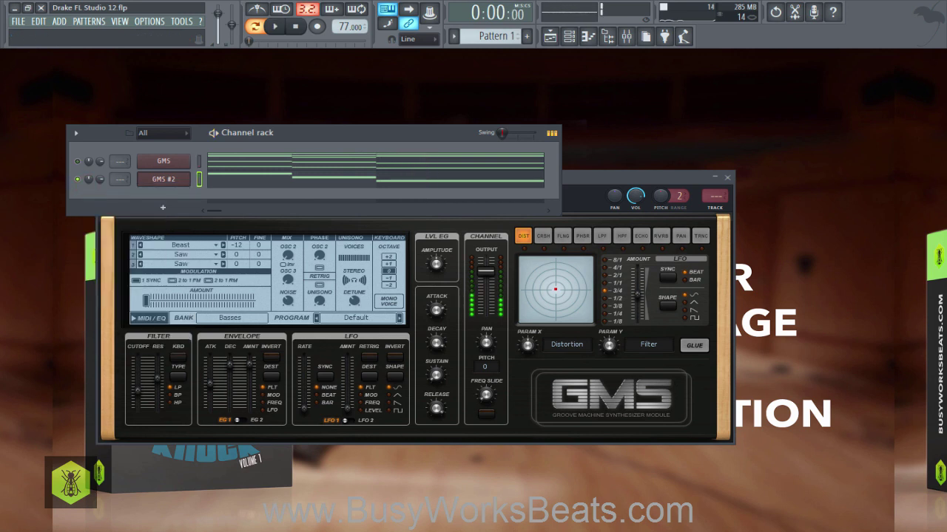
# - Adjust GMS #2's amp attack and release, set the amp sustain to 1.00%, and audition the pattern
pyautogui.click(437, 309)
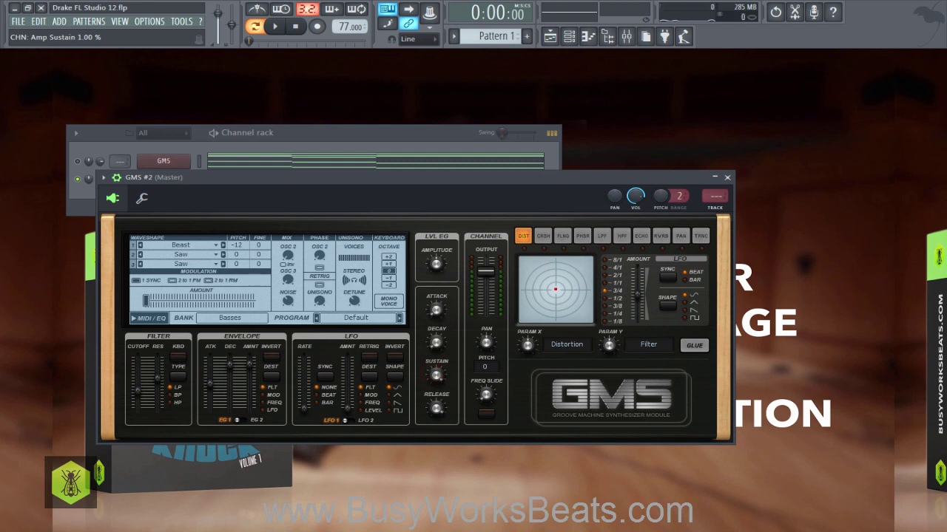
pyautogui.moveTo(436, 408); pyautogui.dragTo(436, 413)
pyautogui.moveTo(436, 310); pyautogui.dragTo(436, 306)
pyautogui.moveTo(436, 408); pyautogui.dragTo(436, 407)
pyautogui.press('space')
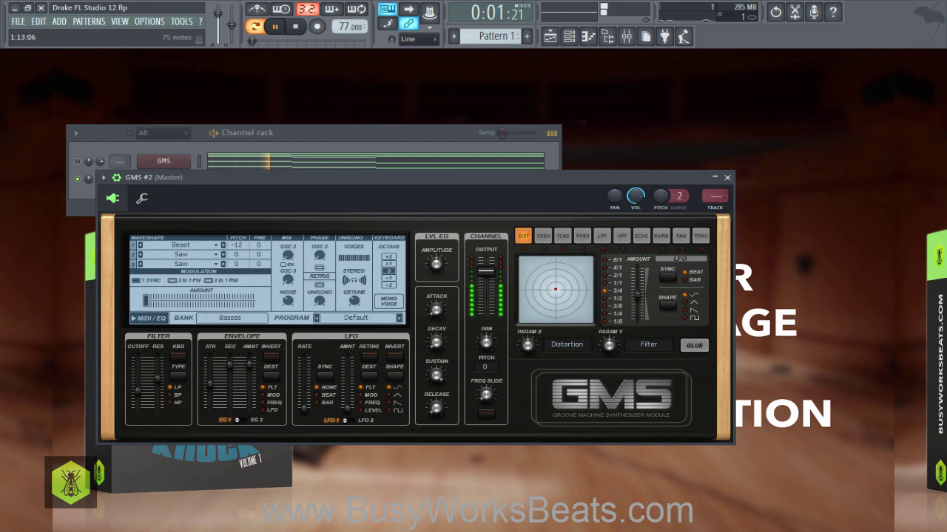
pyautogui.press('space')
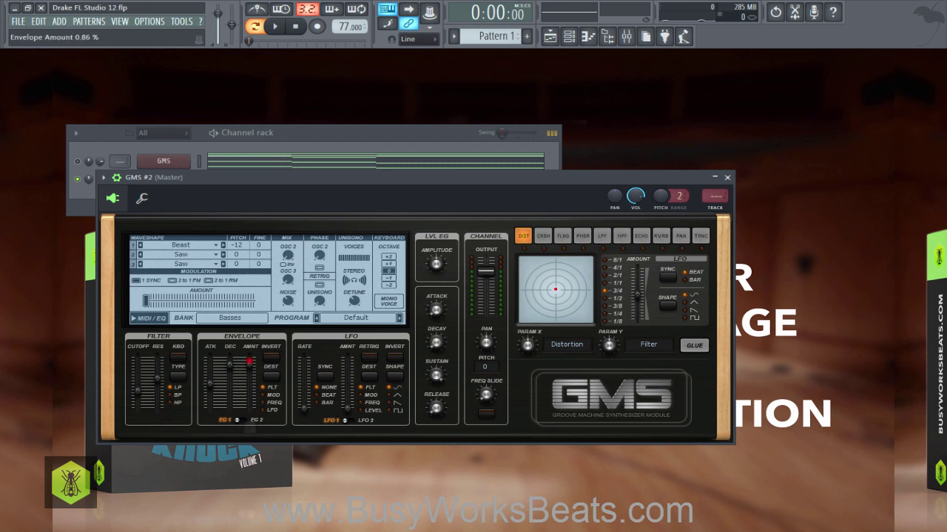
# - Lower GMS #2's envelope amount to its minimum, set the filter resonance to 0.00% and cutoff to 0.97% during playback, and stop
pyautogui.click(331, 140)
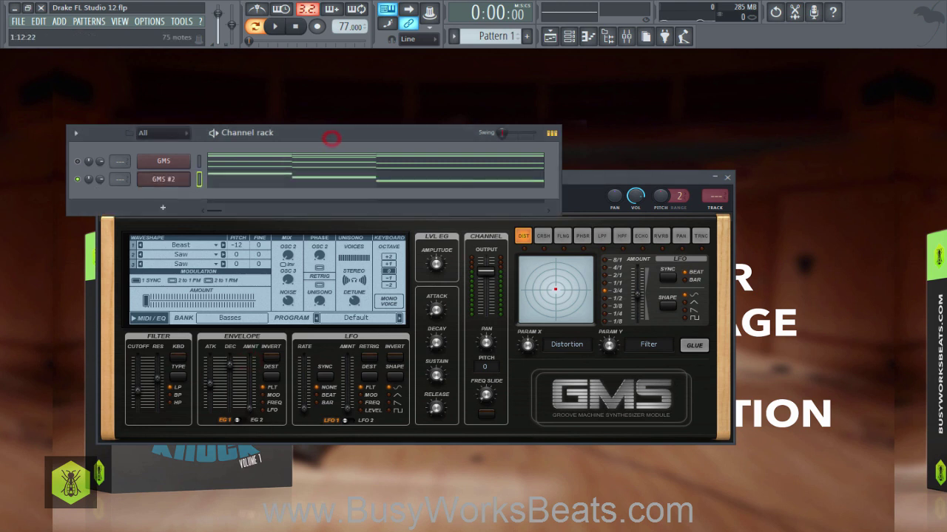
pyautogui.press('space')
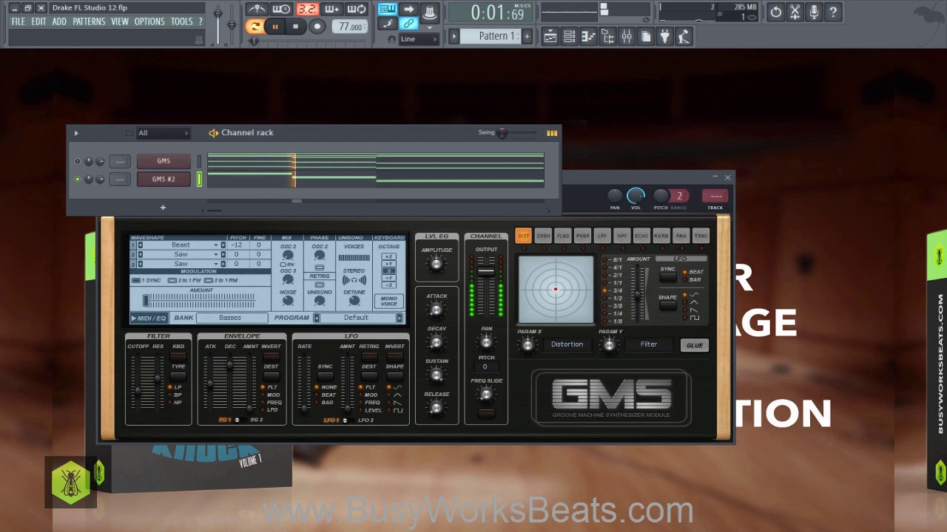
pyautogui.moveTo(137, 390); pyautogui.dragTo(158, 408)
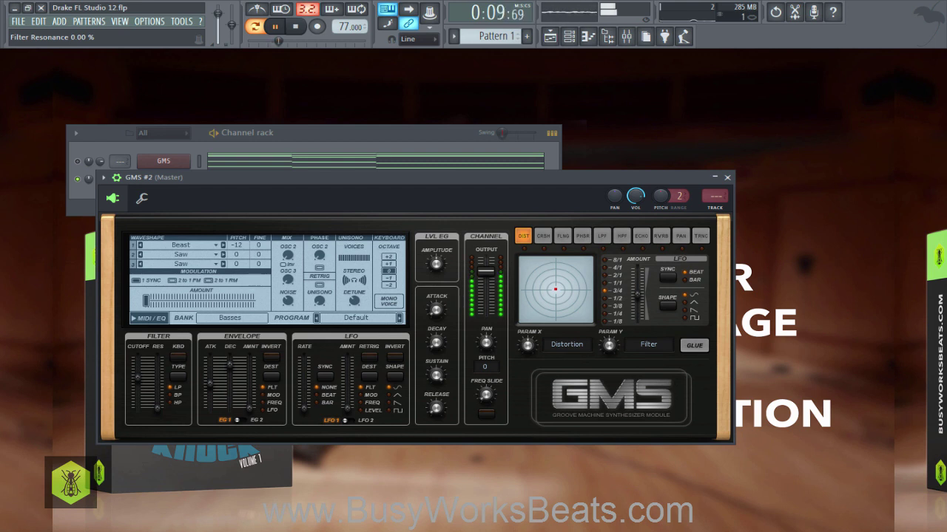
pyautogui.moveTo(137, 376); pyautogui.dragTo(137, 357)
pyautogui.press('space')
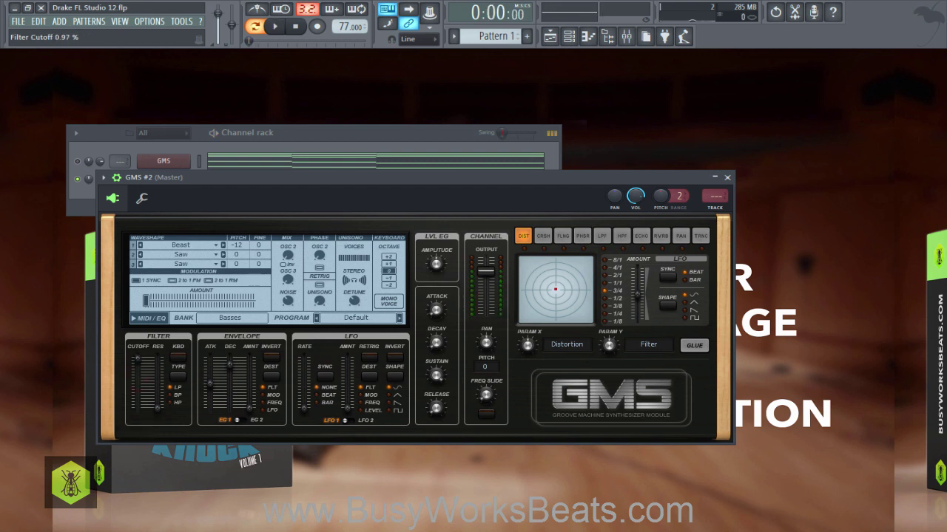
# - Unmute the first GMS channel, lower GMS #2's filter cutoff and slightly raise its resonance while both channels play, and stop
pyautogui.click(77, 162)
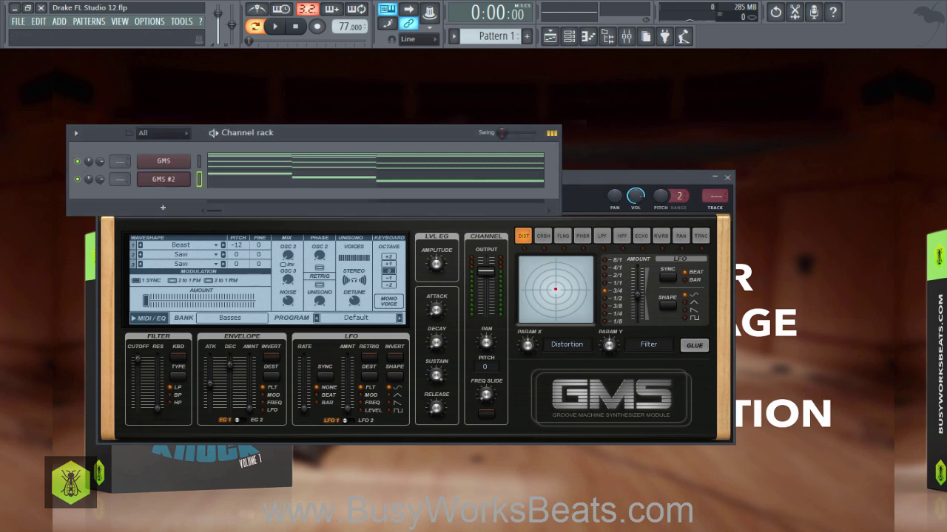
pyautogui.press('space')
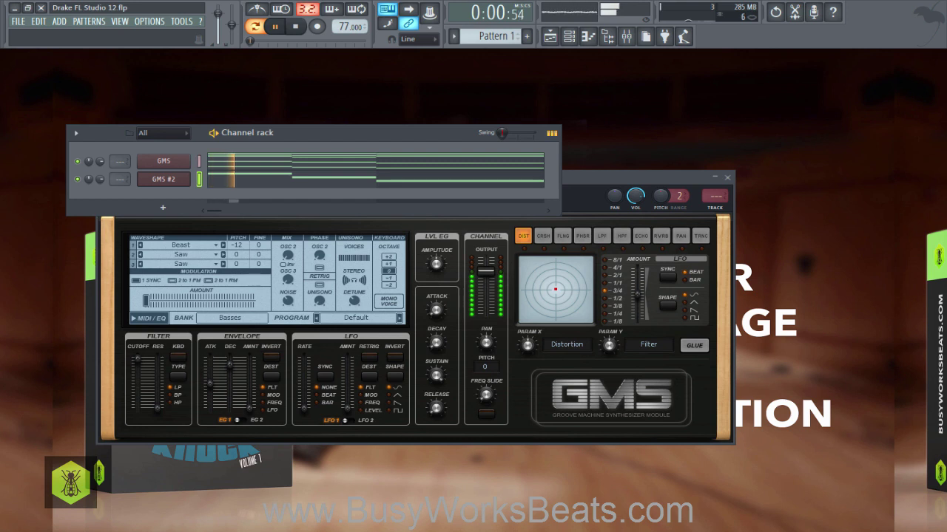
pyautogui.moveTo(137, 359); pyautogui.dragTo(138, 374)
pyautogui.moveTo(158, 409); pyautogui.dragTo(158, 404)
pyautogui.click(288, 130)
pyautogui.press('space')
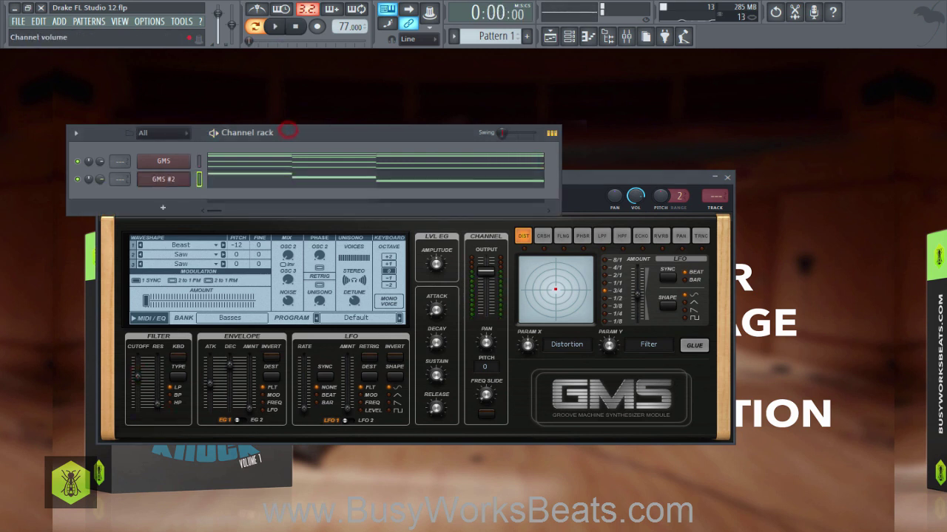
# - Solo GMS #2, set its filter resonance to 0.28% during playback, and stop the pattern
pyautogui.rightClick(78, 179)
pyautogui.click(91, 186)
pyautogui.press('space')
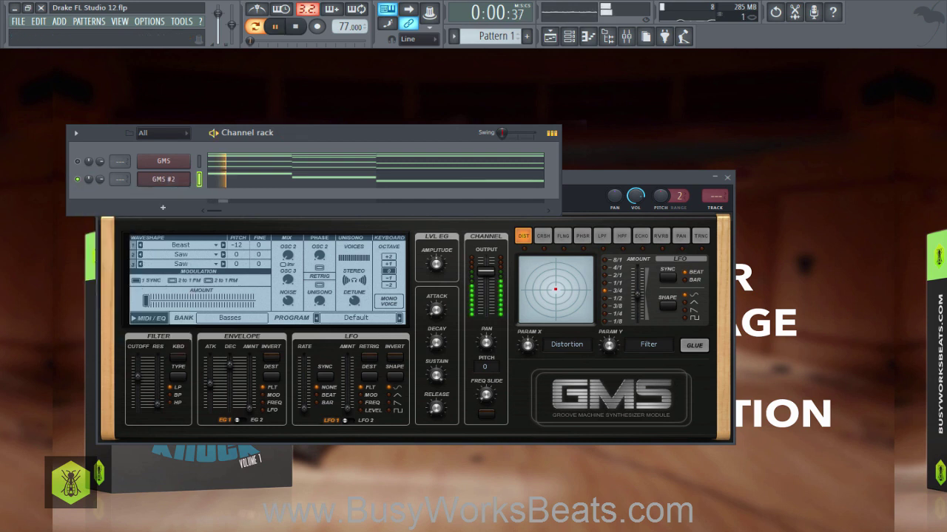
pyautogui.moveTo(157, 405); pyautogui.dragTo(157, 394)
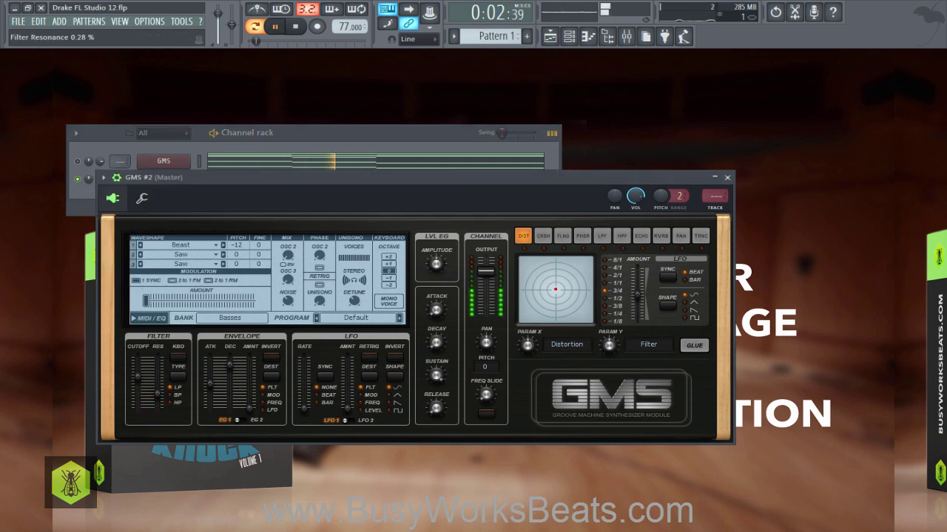
pyautogui.press('F6')
pyautogui.press('space')
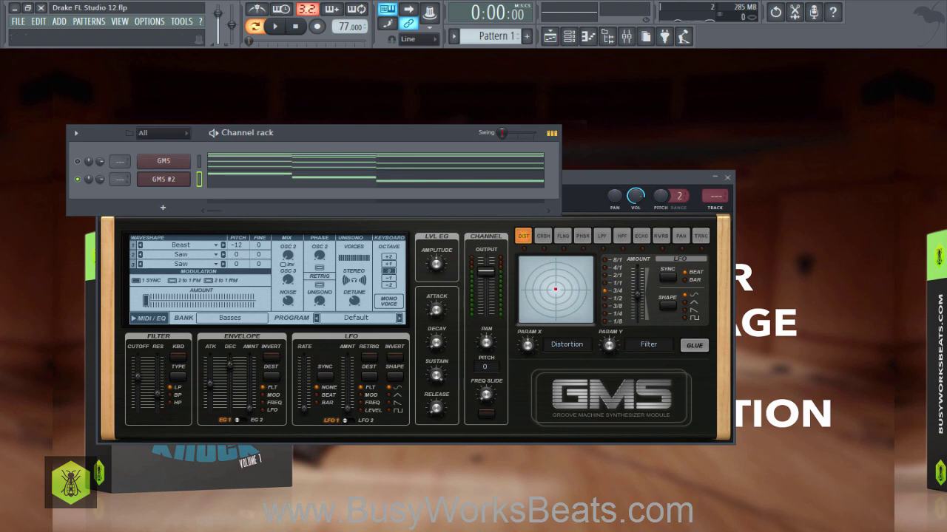
# - Lengthen all GMS #2 notes so they overlap slightly, trim the last A3 to the end of bar 12, and close the piano roll
pyautogui.press('F7')
pyautogui.scroll(-3, 738, 344)
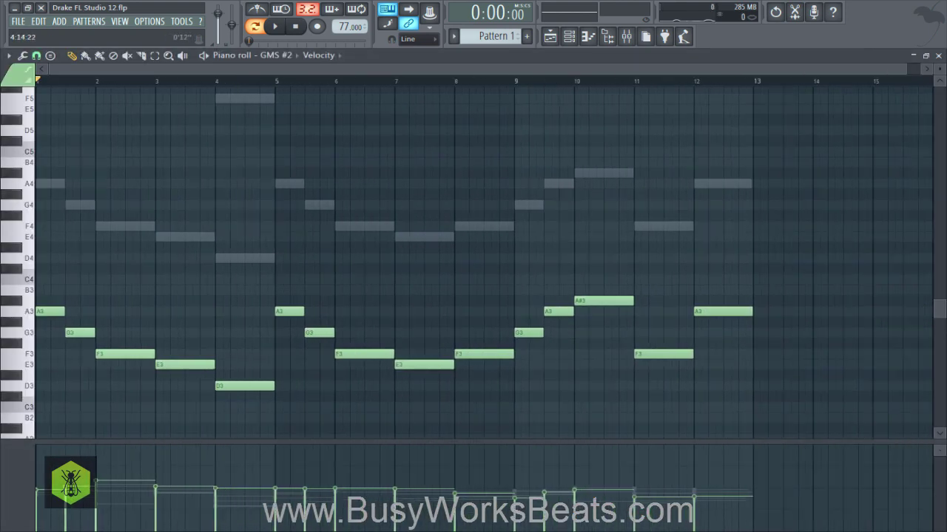
pyautogui.hotkey('ctrl', 'a')
pyautogui.moveTo(201, 365); pyautogui.dragTo(206, 365)
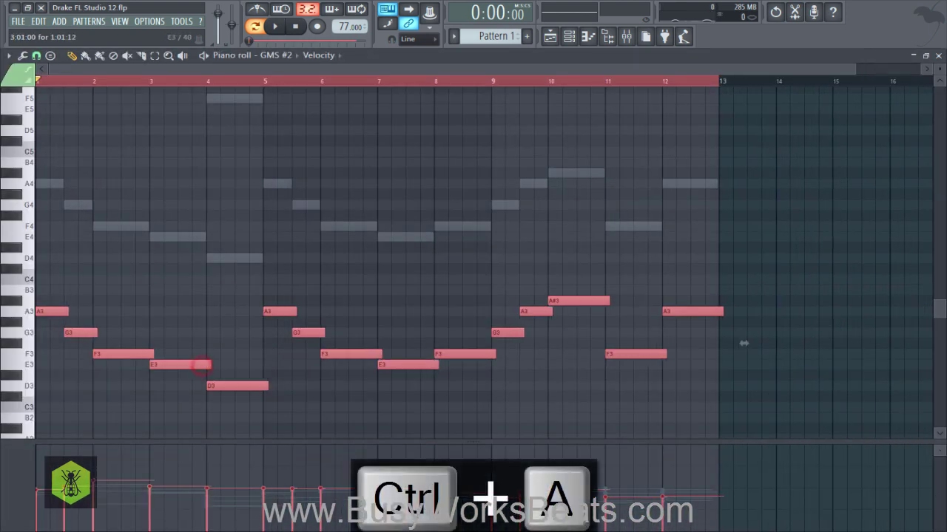
pyautogui.keyDown('ctrl'); pyautogui.click(706, 314); pyautogui.keyUp('ctrl')
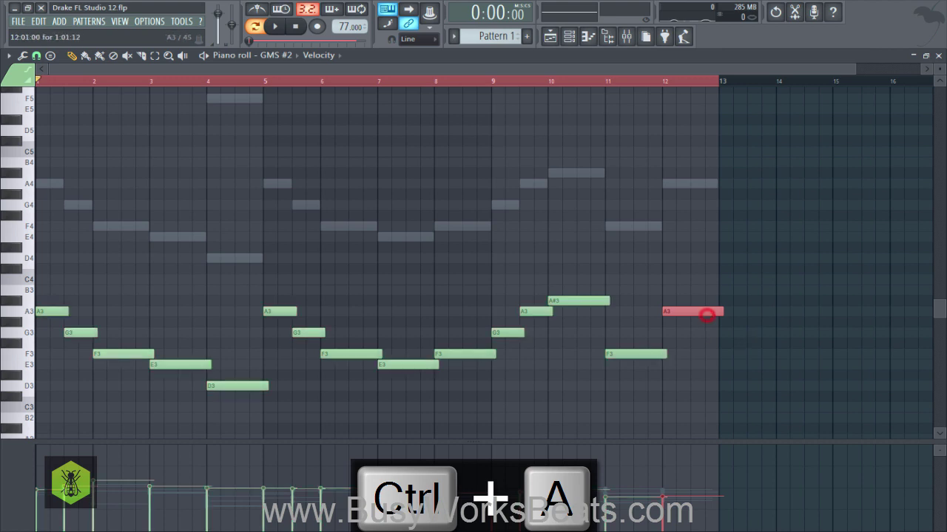
pyautogui.moveTo(723, 311); pyautogui.dragTo(717, 311)
pyautogui.click(938, 56)
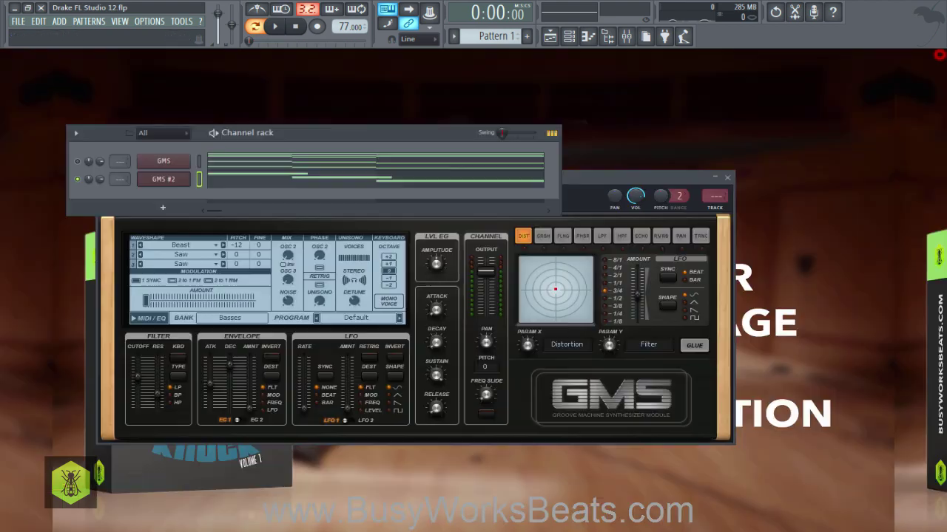
# - Enable portamento and mono mode for GMS #2, raise the slide time, and play test notes to hear the glide
pyautogui.click(634, 180)
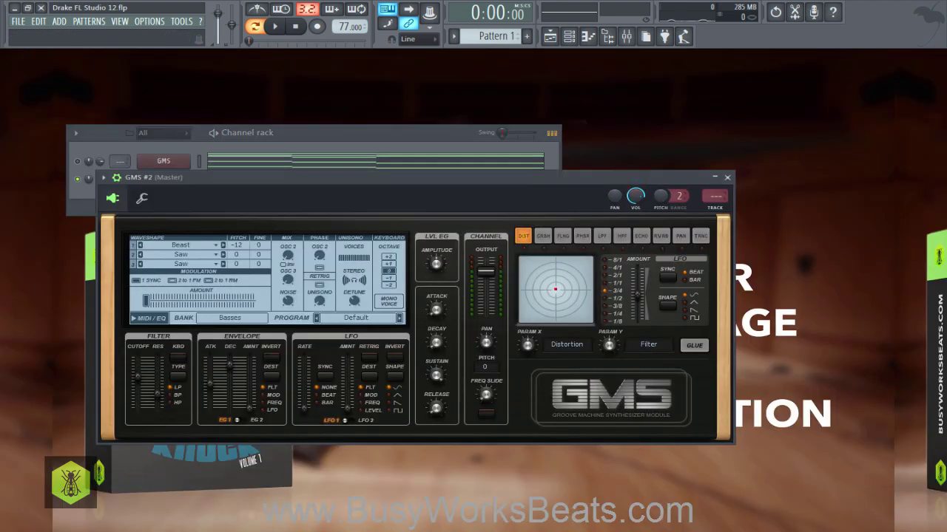
pyautogui.click(142, 198)
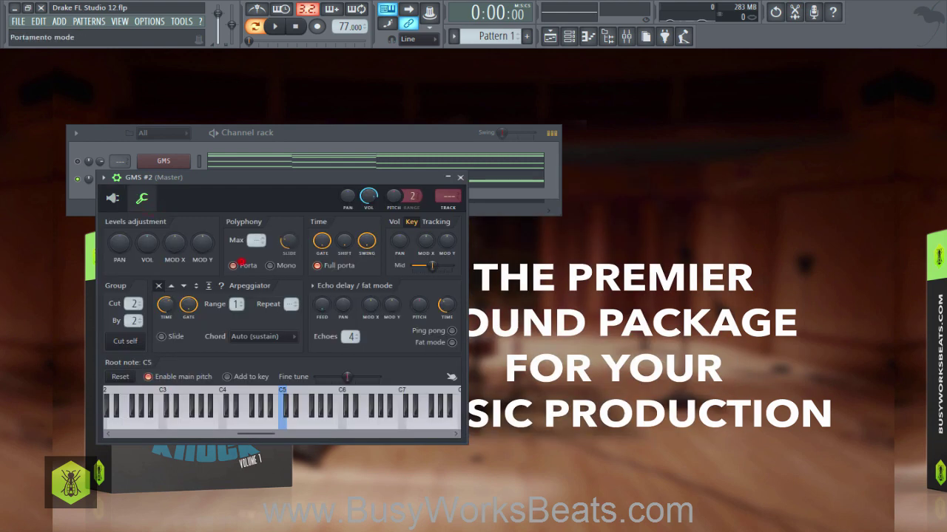
pyautogui.click(270, 265)
pyautogui.click(289, 240)
pyautogui.press('e')
pyautogui.press('y')
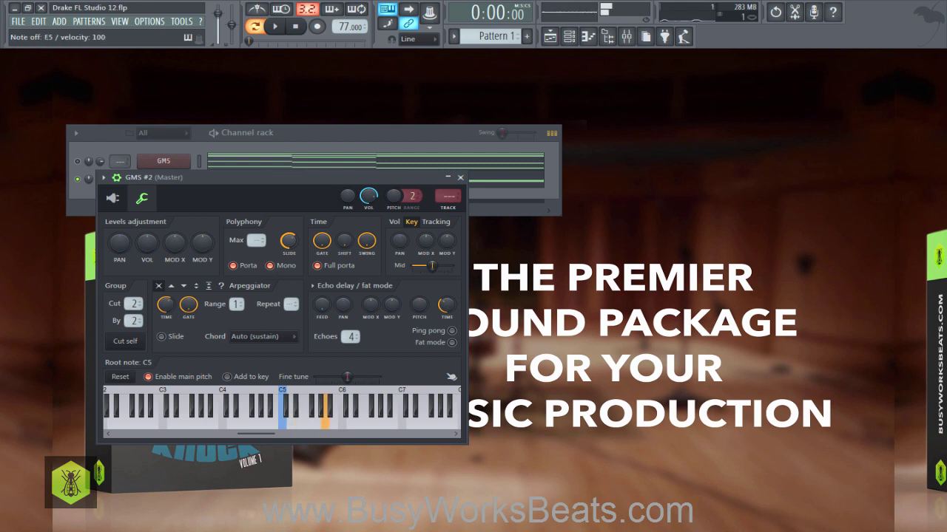
pyautogui.press('w')
pyautogui.press('b')
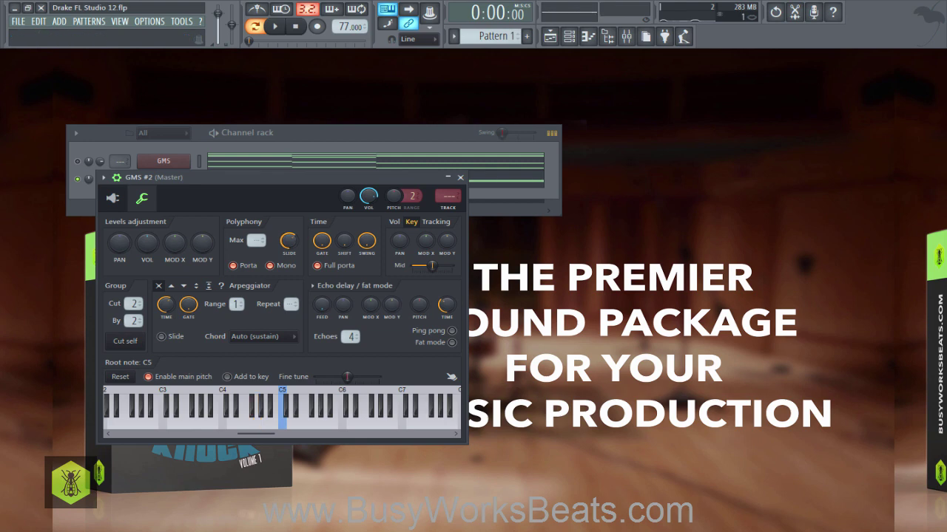
# - Return to GMS #2's synthesizer controls and audition the bass pattern with the slide settings
pyautogui.click(117, 200)
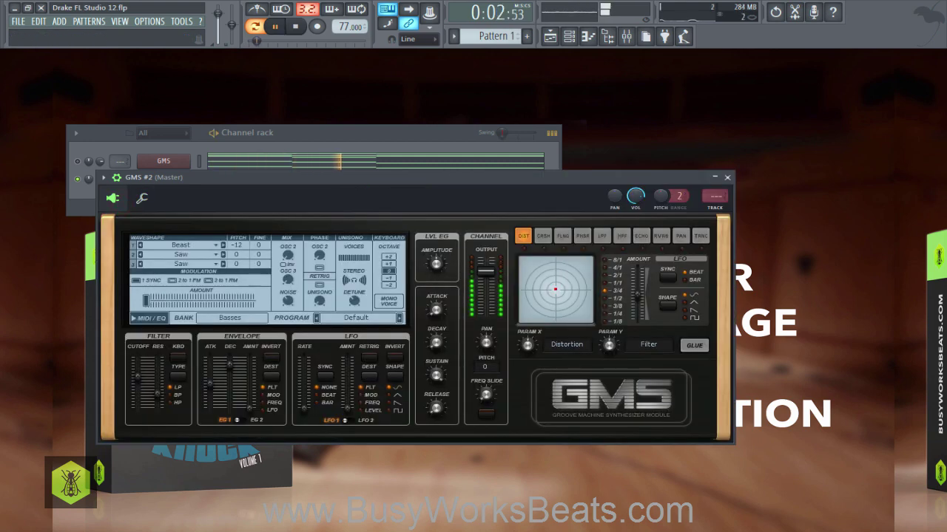
pyautogui.press('space')
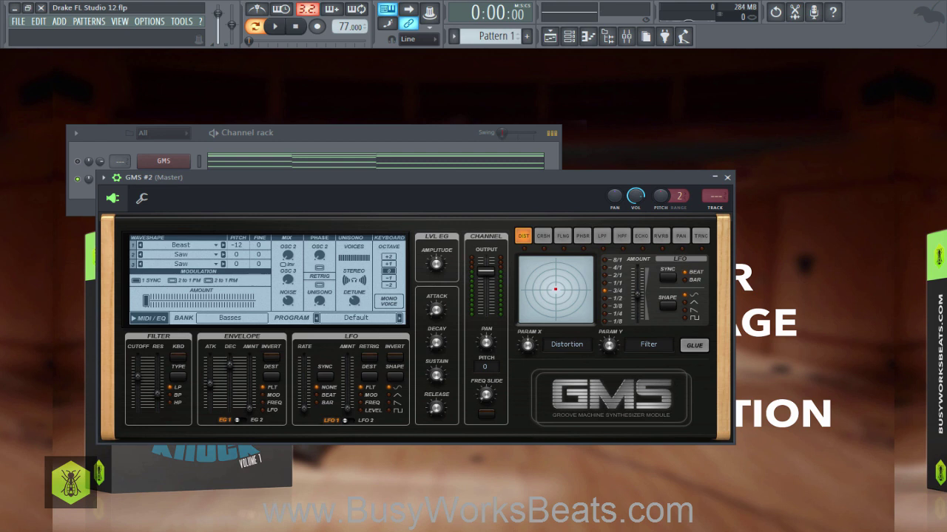
pyautogui.press('space')
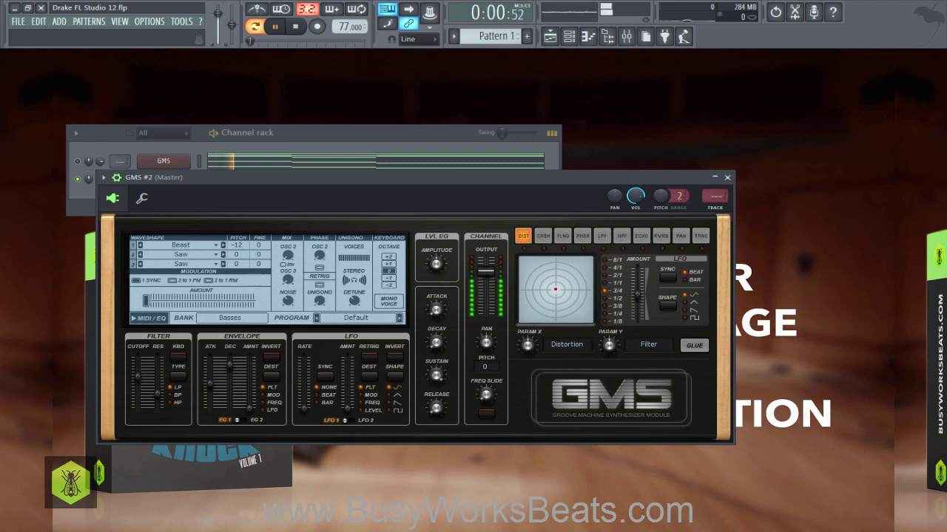
pyautogui.press('space')
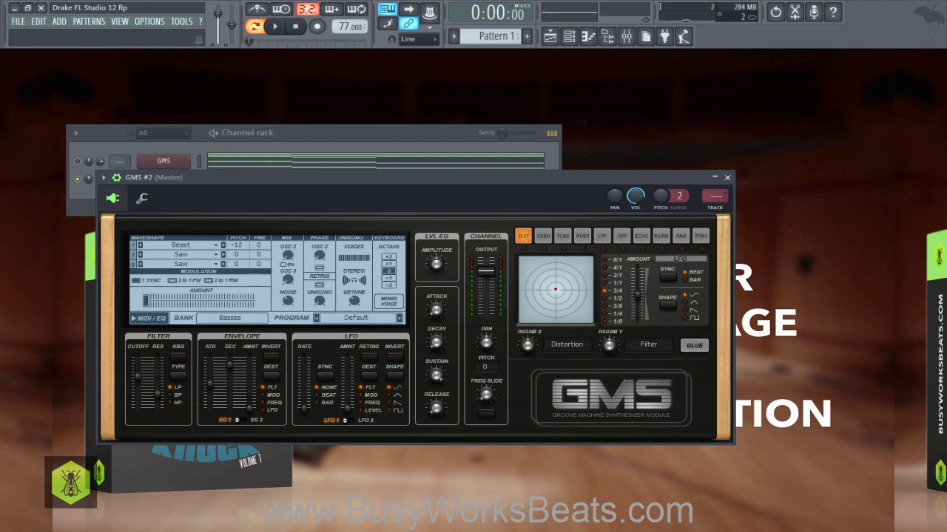
# - Set GMS #2's oscillator 2 pitch to -24, leave its mix at 0.00%, and briefly audition the pattern
pyautogui.moveTo(240, 254); pyautogui.dragTo(240, 268)
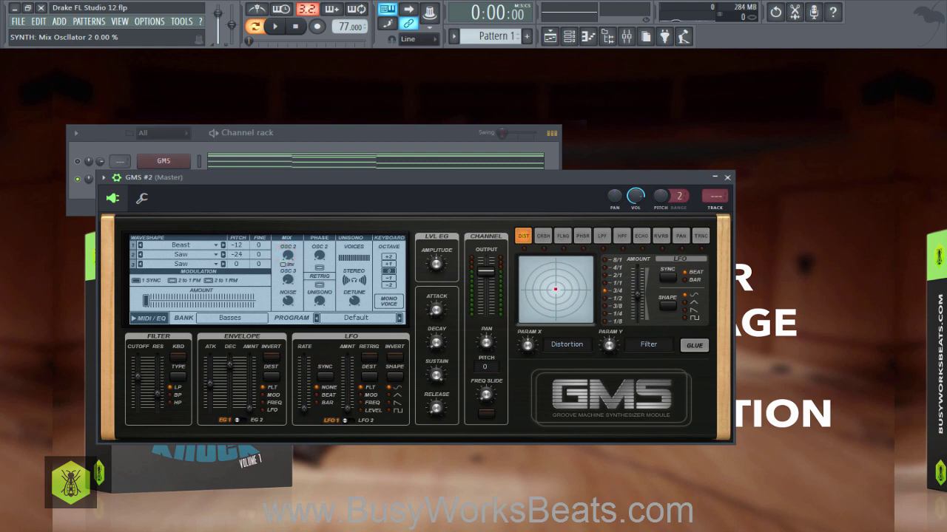
pyautogui.moveTo(287, 253); pyautogui.dragTo(287, 254)
pyautogui.click(308, 147)
pyautogui.press('space')
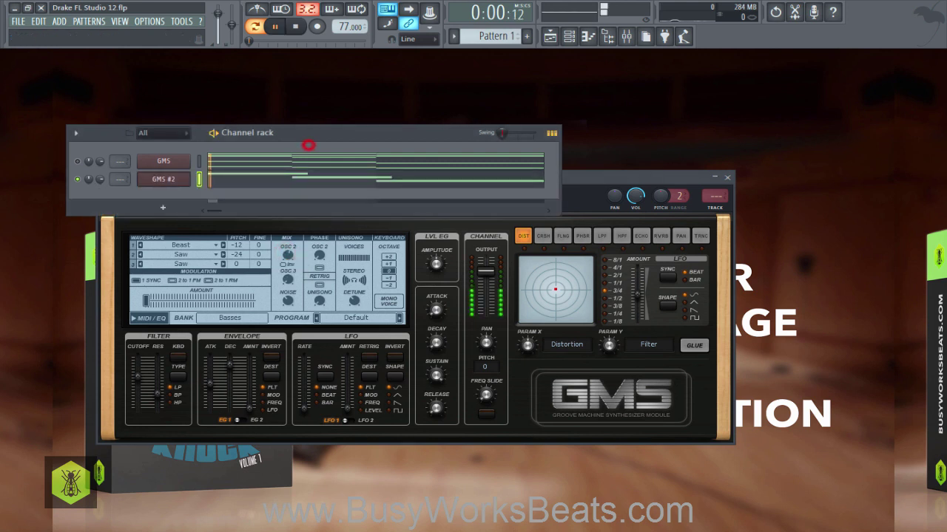
pyautogui.press('space')
pyautogui.click(576, 174)
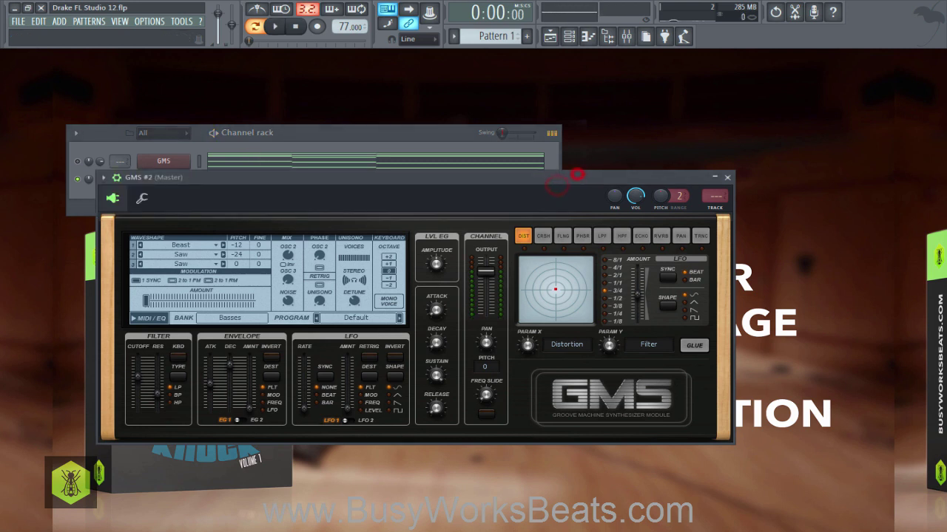
# - Raise GMS #2's oscillator 2 mix to 1.00% while the pattern plays
pyautogui.click(287, 255)
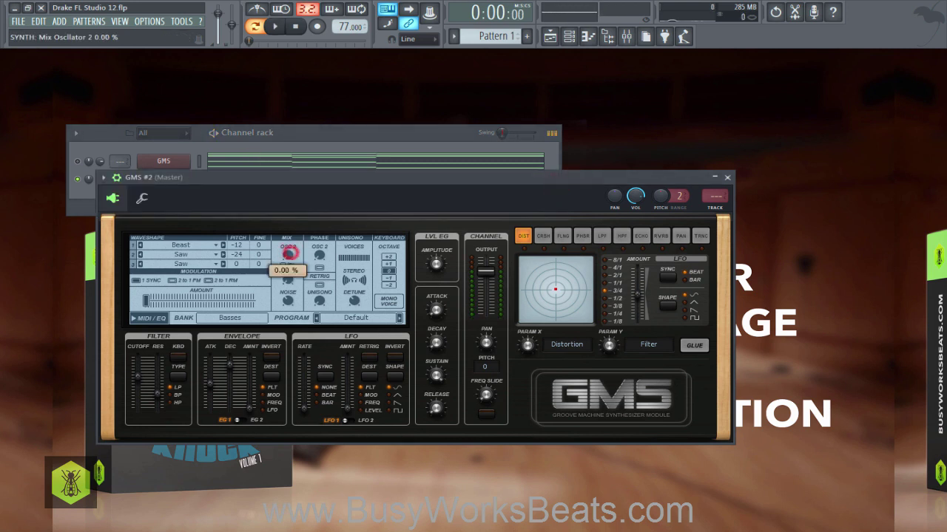
pyautogui.moveTo(288, 255); pyautogui.dragTo(288, 251)
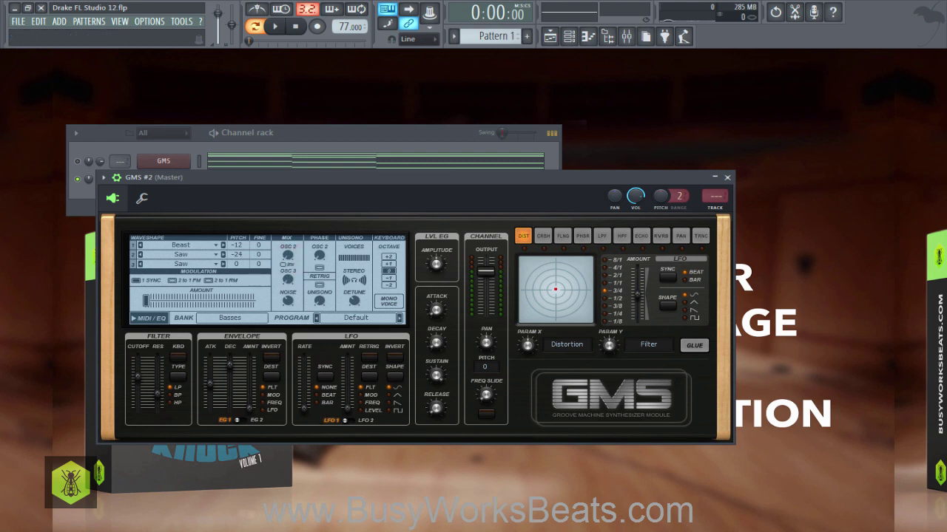
pyautogui.press('space')
pyautogui.click(582, 181)
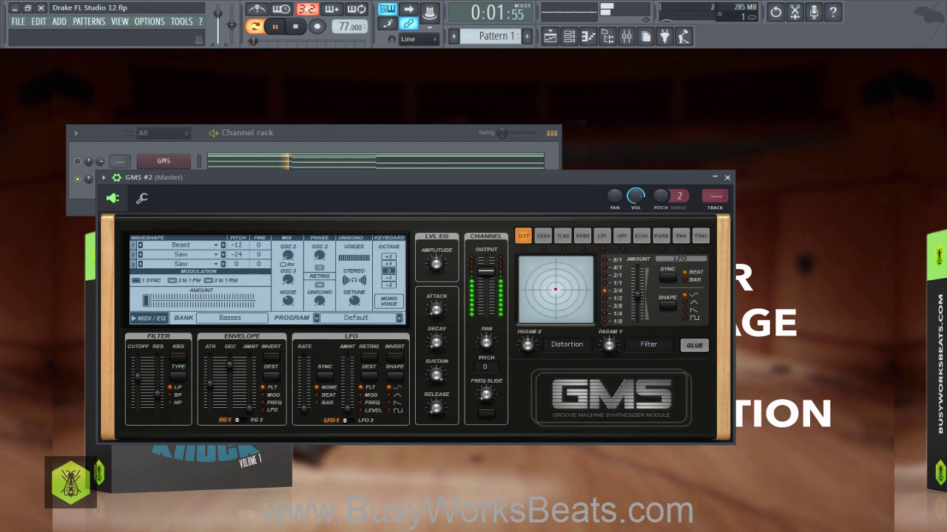
pyautogui.moveTo(287, 255); pyautogui.dragTo(288, 250)
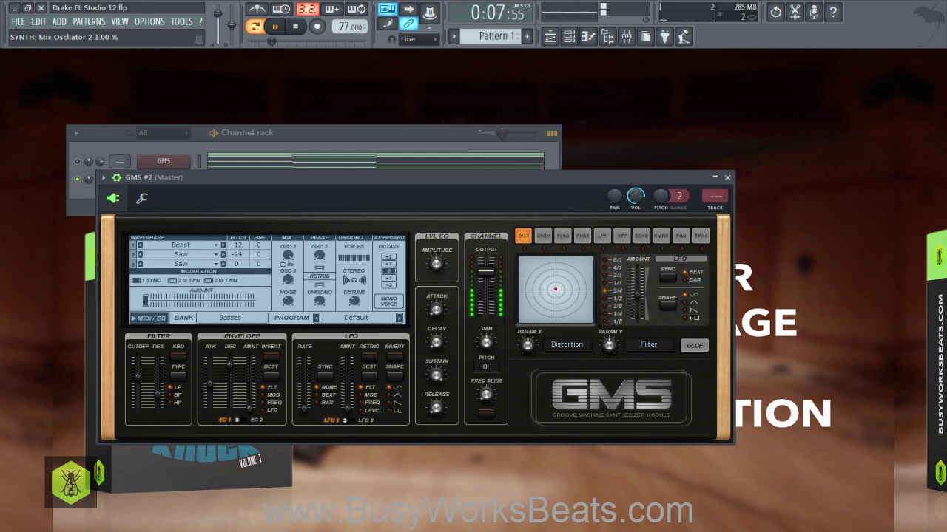
# - Change oscillator 2's waveshape to Square, lower its mix to 0.04%, and stop playback
pyautogui.click(216, 254)
pyautogui.scroll(-2, 266, 318)
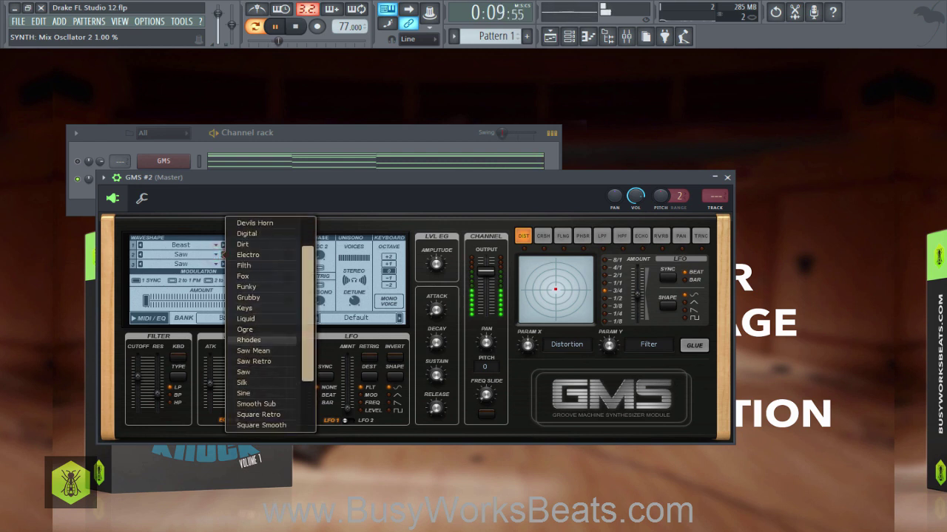
pyautogui.scroll(-3, 267, 340)
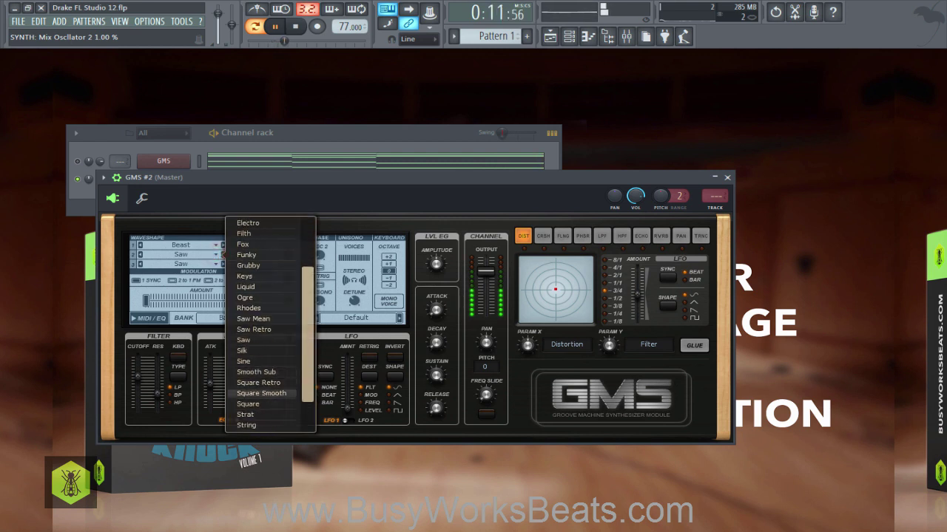
pyautogui.click(248, 404)
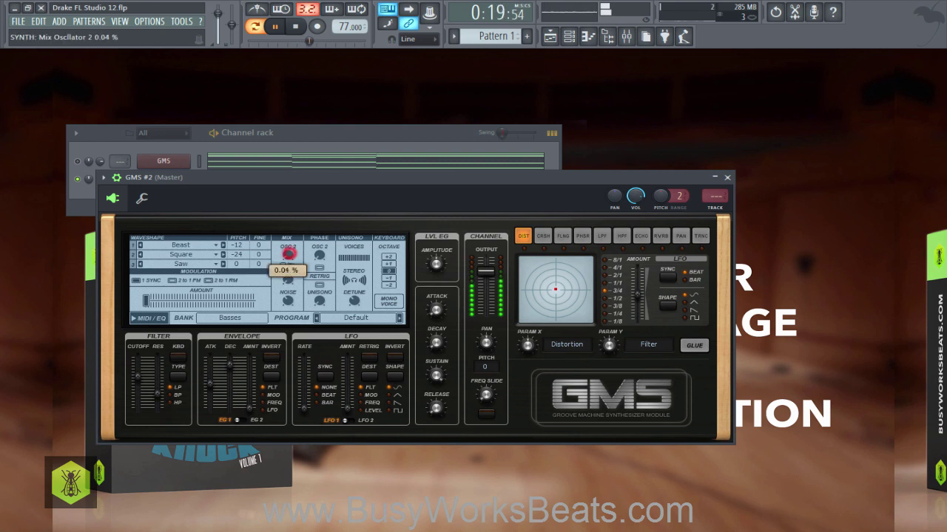
pyautogui.click(327, 133)
pyautogui.press('space')
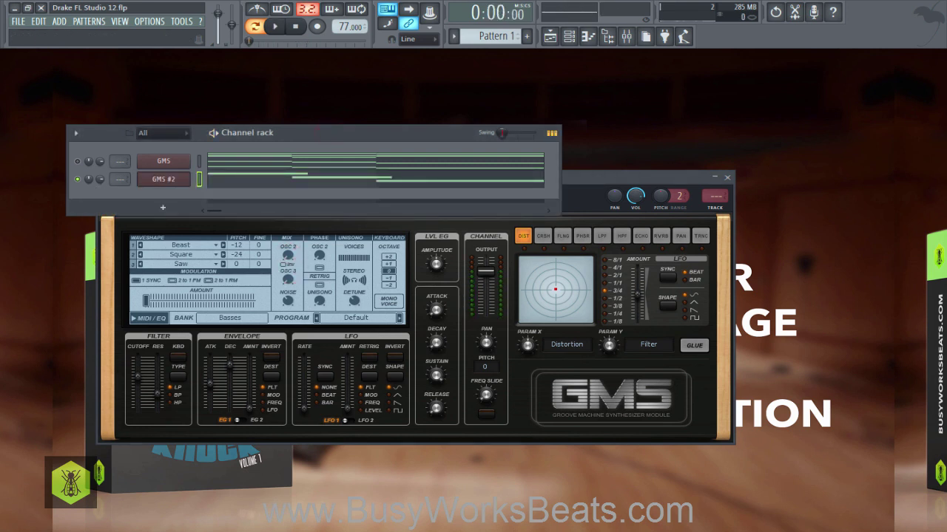
# - Try 2 to 1 FM modulation, raise the modulation amount to about a third during playback, and switch to 2 to 1 RM
pyautogui.click(173, 282)
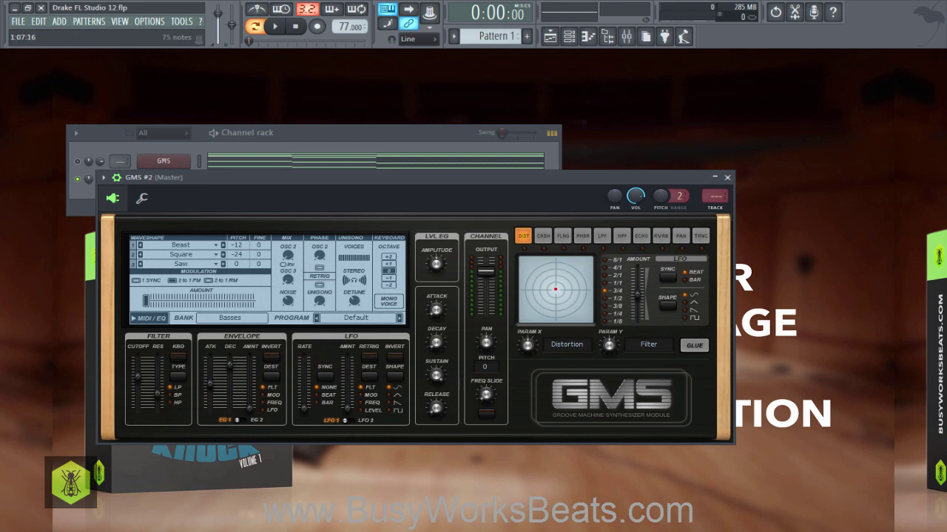
pyautogui.moveTo(537, 177); pyautogui.dragTo(545, 247)
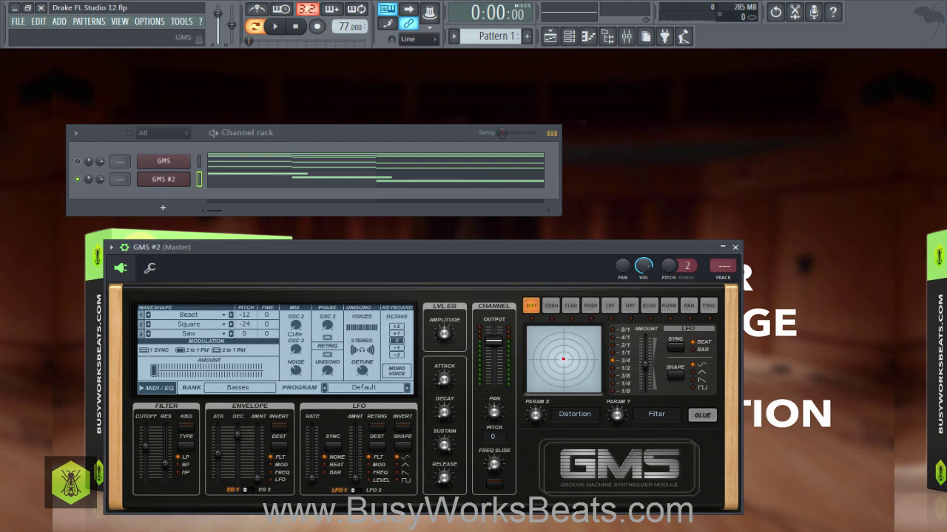
pyautogui.press('space')
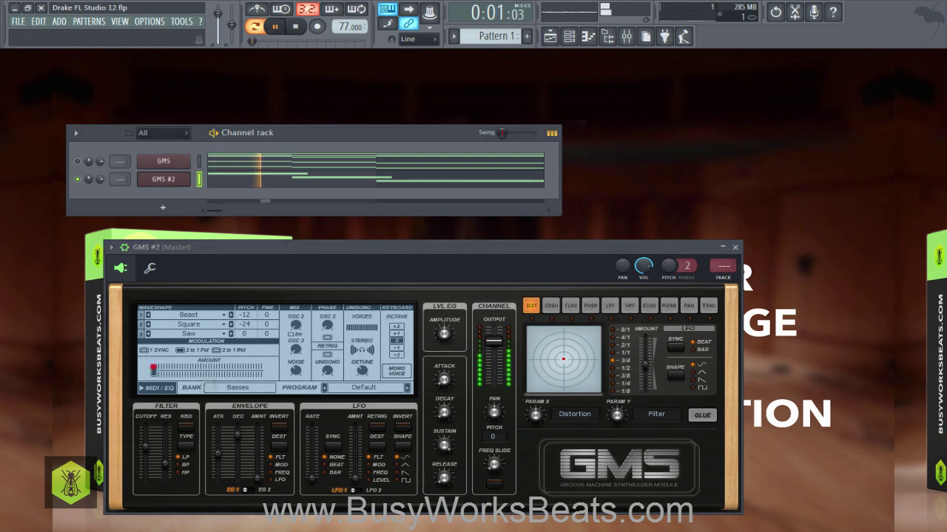
pyautogui.moveTo(154, 367); pyautogui.dragTo(191, 370)
pyautogui.click(215, 350)
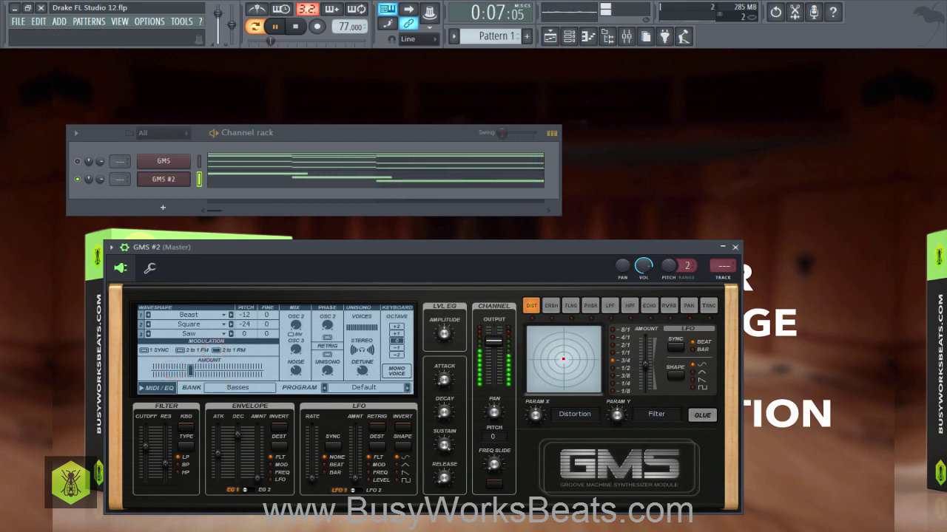
pyautogui.press('space')
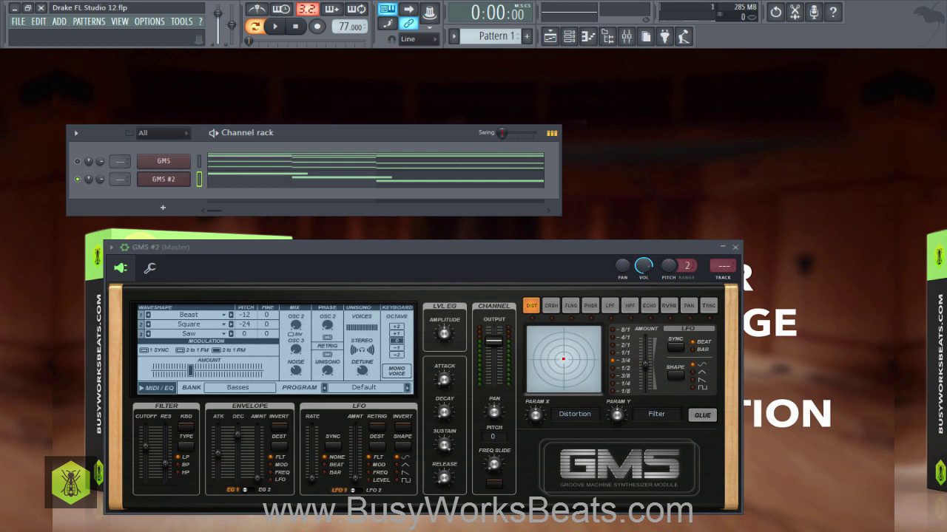
# - Try the modulation amount at 1.00% during playback, and bring it back to about a third
pyautogui.press('space')
pyautogui.moveTo(191, 370); pyautogui.dragTo(260, 370)
pyautogui.press('space')
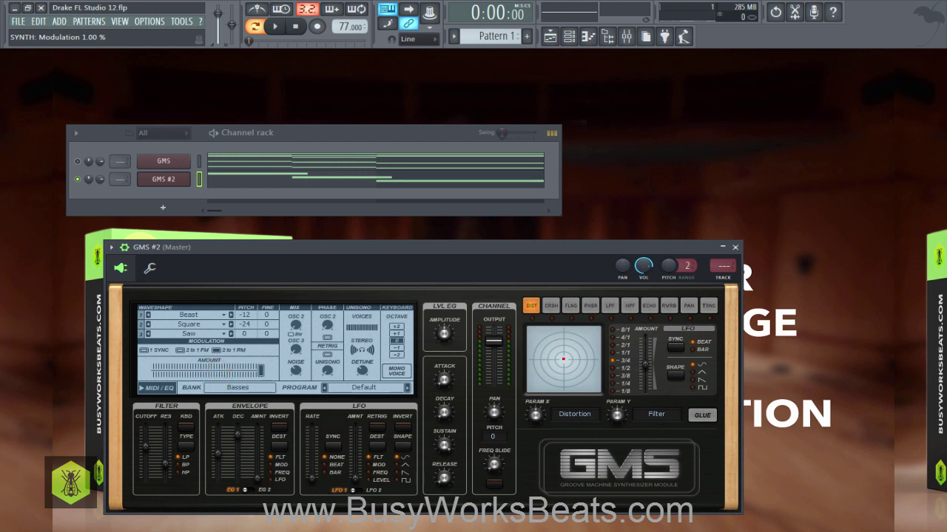
pyautogui.press('space')
pyautogui.moveTo(261, 370); pyautogui.dragTo(189, 370)
# - Set oscillator 2's pitch to -12 and the modulation amount to 1.00%, and audition the pattern
pyautogui.moveTo(249, 324); pyautogui.dragTo(248, 314)
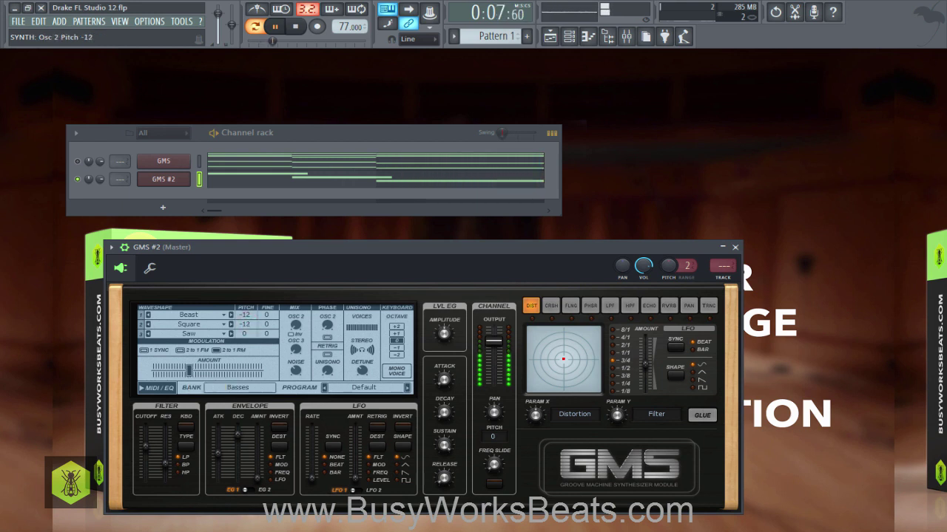
pyautogui.moveTo(191, 369); pyautogui.dragTo(260, 370)
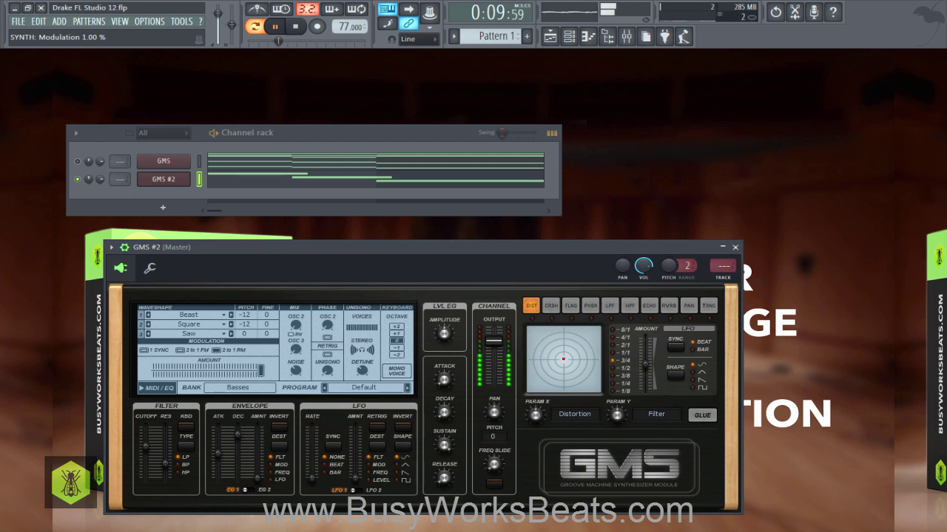
pyautogui.press('space')
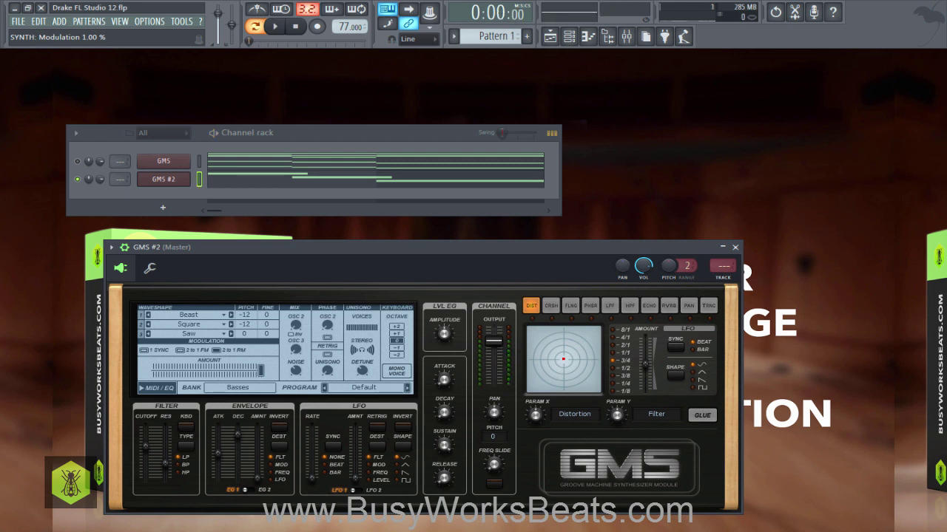
pyautogui.press('space')
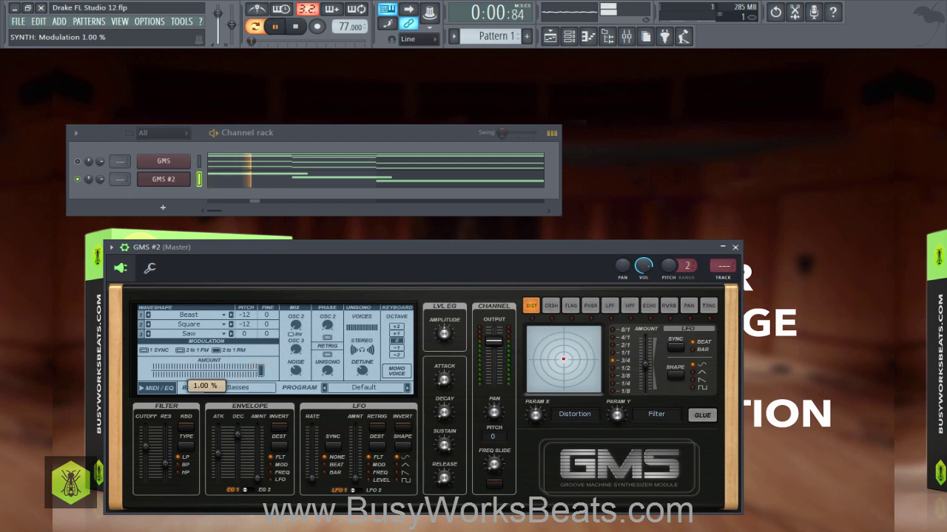
pyautogui.press('space')
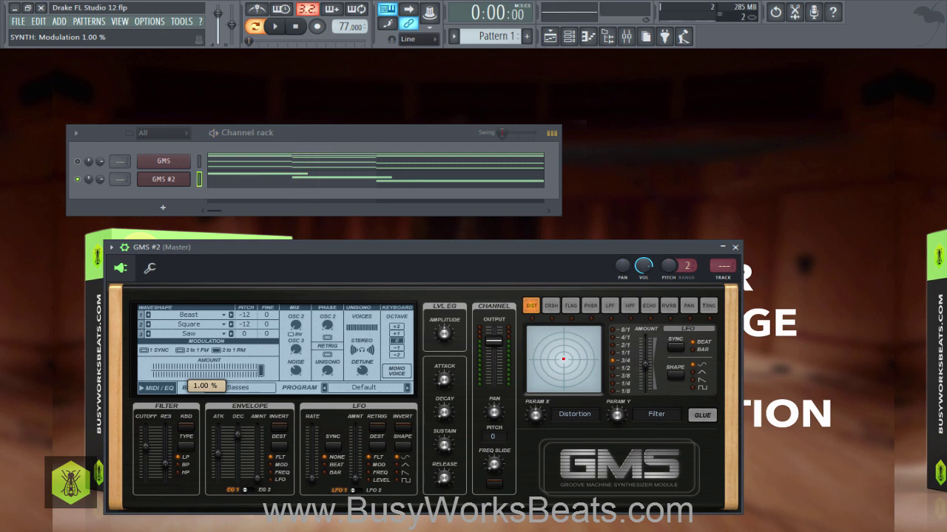
# - During playback, lower the modulation amount to about three quarters, reduce the filter cutoff slightly, and set the resonance to 0.12%
pyautogui.press('space')
pyautogui.moveTo(260, 371); pyautogui.dragTo(238, 371)
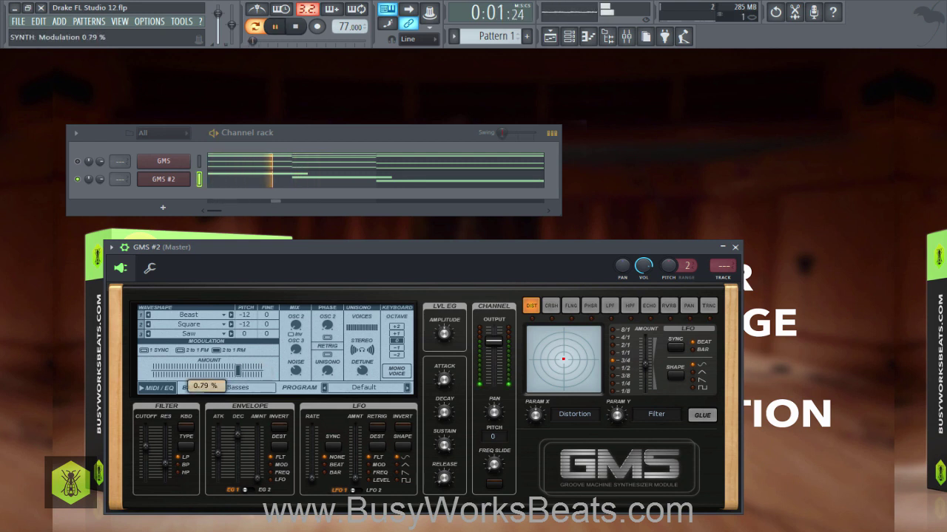
pyautogui.click(143, 445)
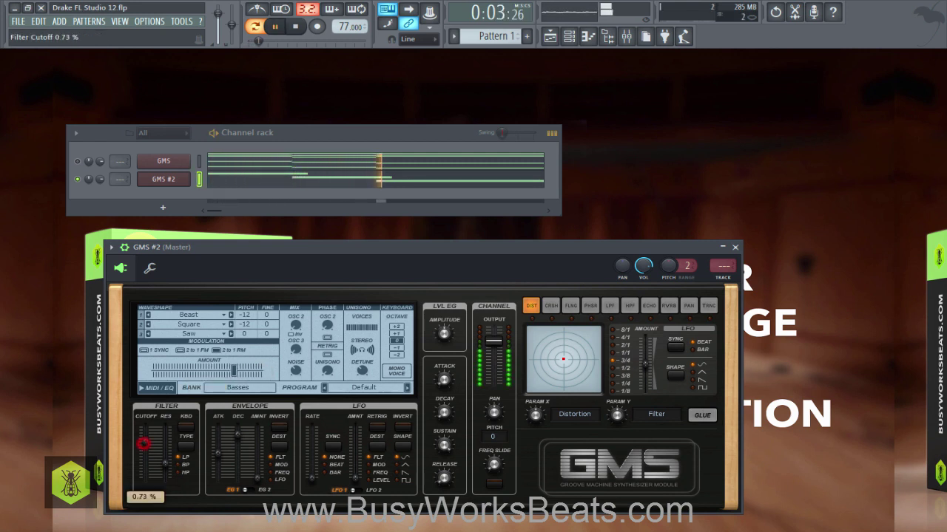
pyautogui.moveTo(142, 444); pyautogui.dragTo(165, 471)
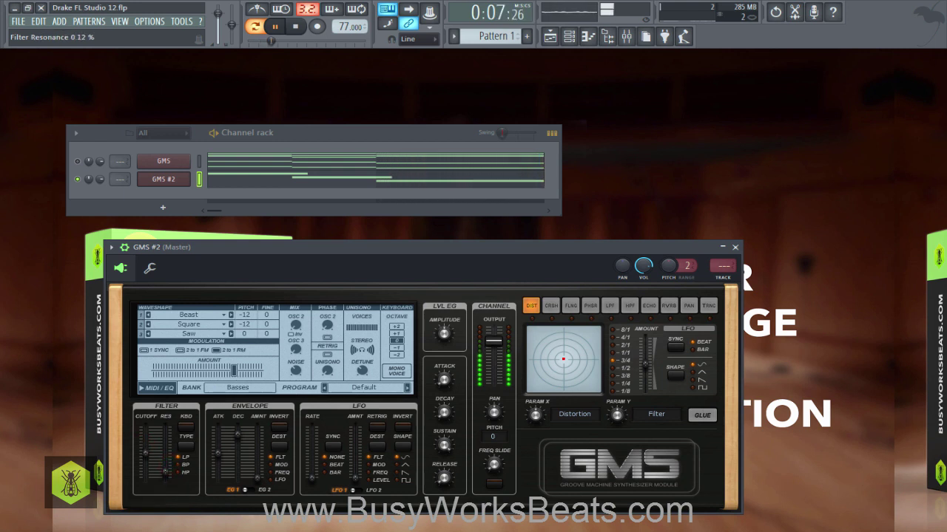
pyautogui.click(146, 450)
# - Try oscillator 1's pitch at -23, return it to -12, and unmute the first GMS channel with playback stopped
pyautogui.moveTo(244, 315); pyautogui.dragTo(245, 321)
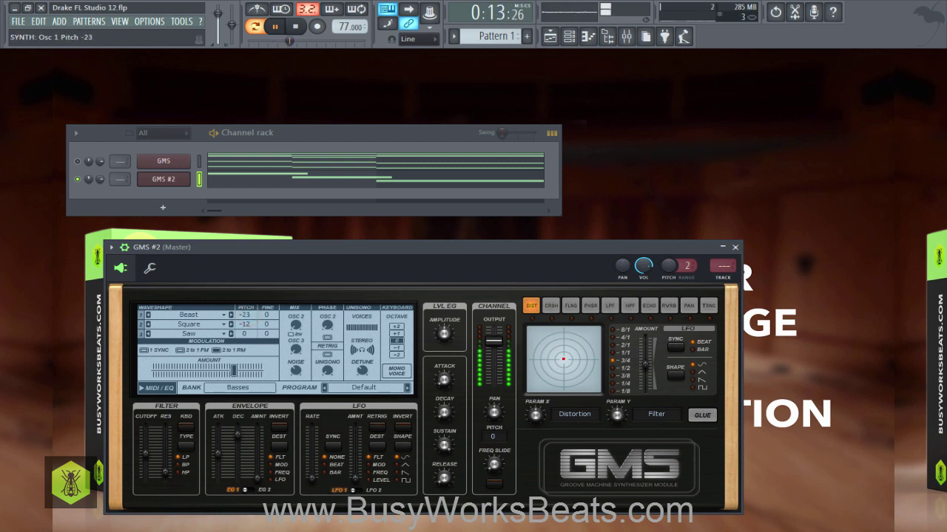
pyautogui.moveTo(250, 315); pyautogui.dragTo(249, 309)
pyautogui.click(77, 160)
pyautogui.press('space')
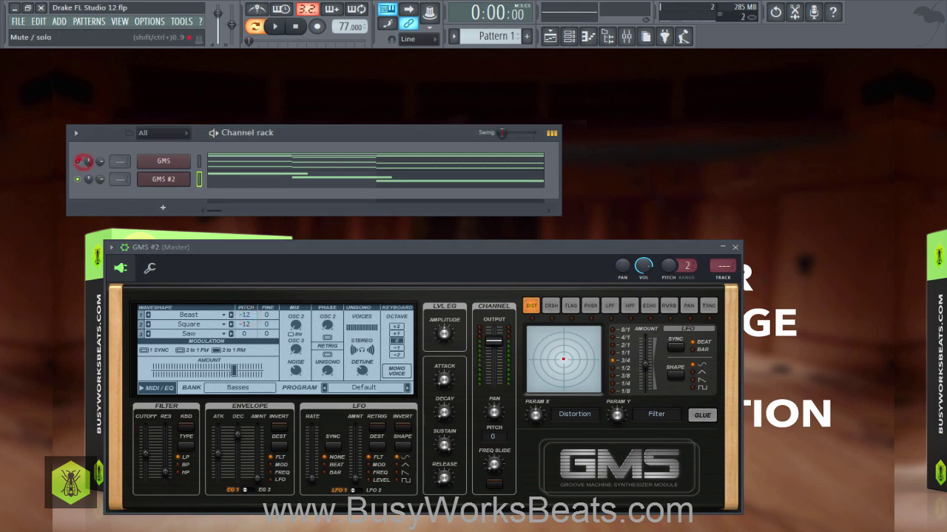
# - Play Pattern 1 with both GMS channels unmuted to audition the layered chords and bass
pyautogui.press('space')
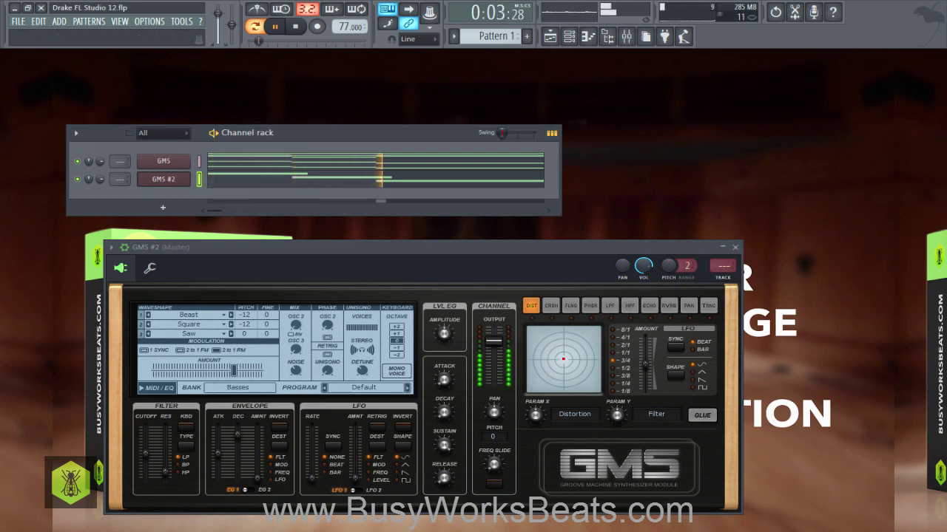
pyautogui.press('space')
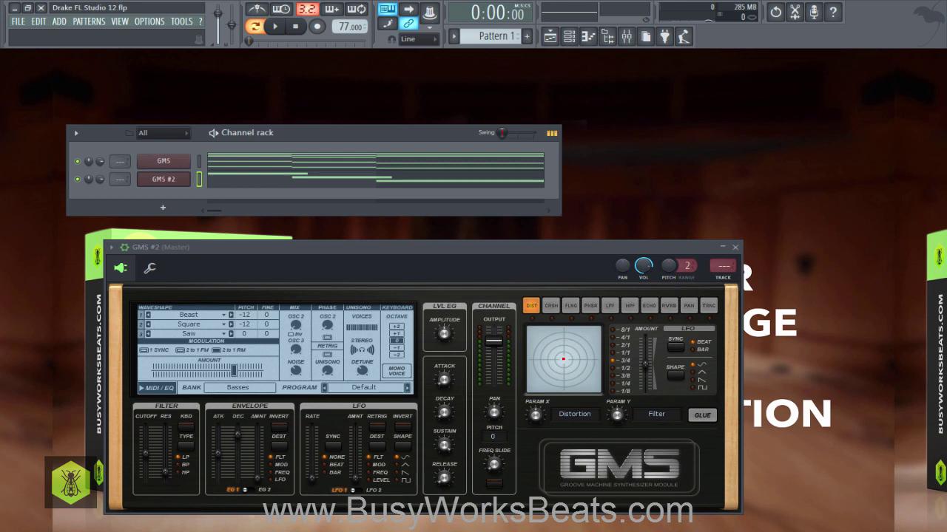
pyautogui.press('space')
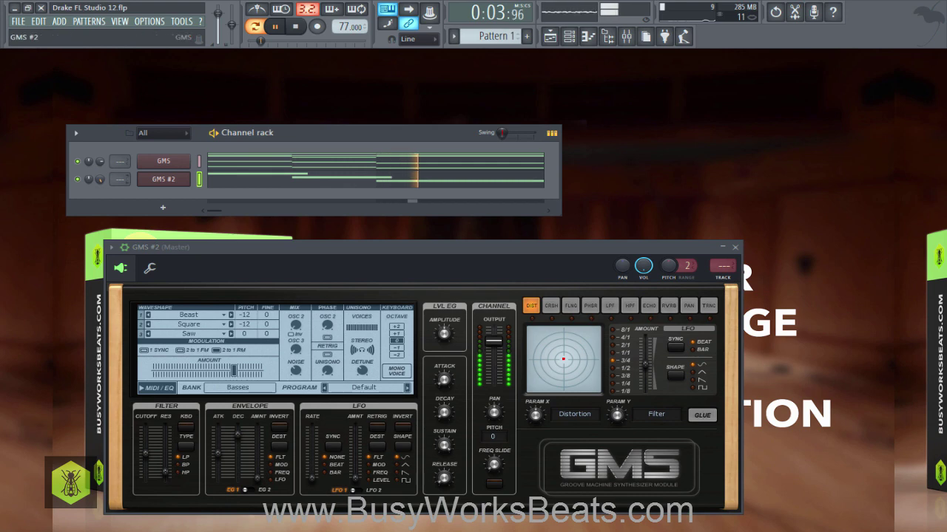
# - Open the playlist and bring the channel rack up over it
pyautogui.click(549, 36)
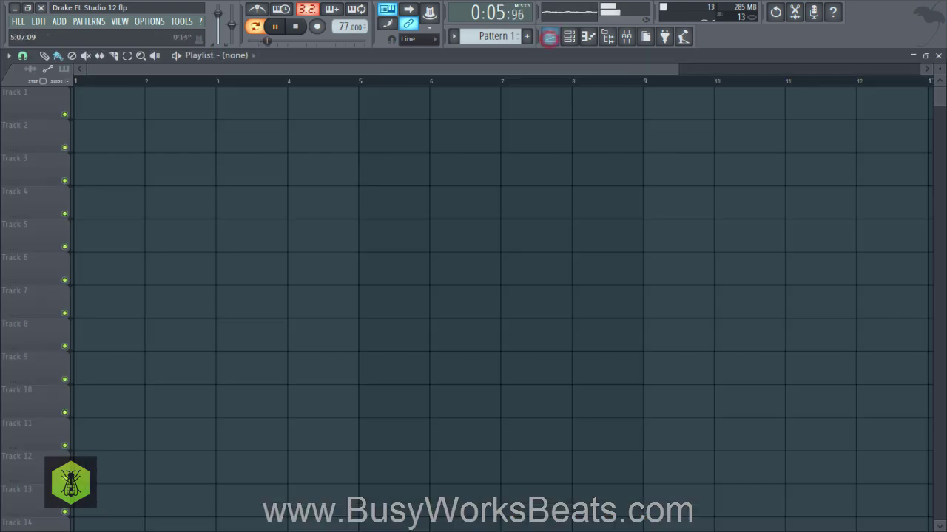
pyautogui.scroll(-3, 502, 309)
pyautogui.scroll(-2, 502, 310)
pyautogui.scroll(2, 502, 309)
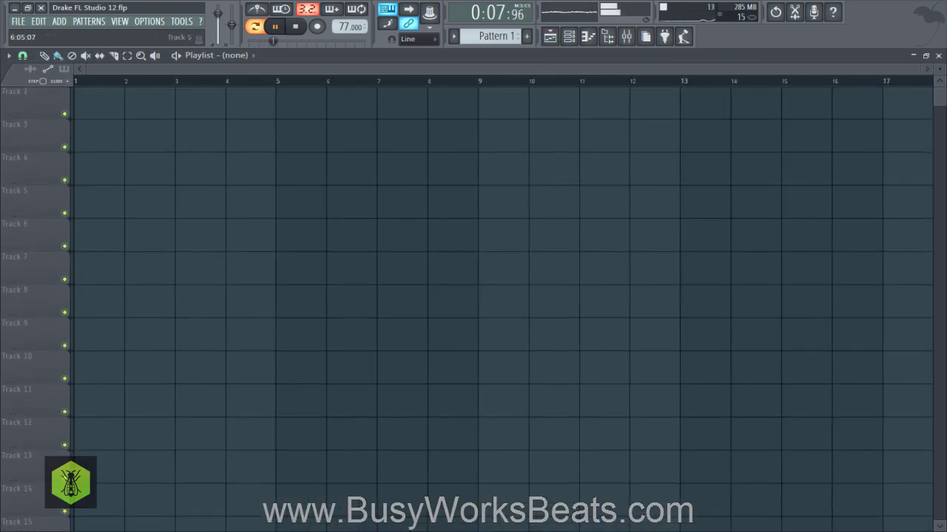
pyautogui.scroll(1, 503, 295)
pyautogui.click(568, 37)
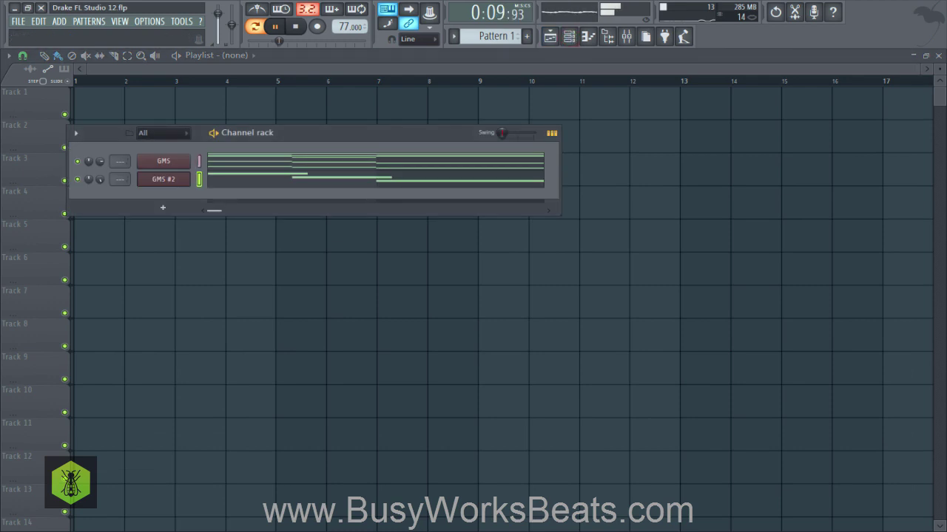
# - Stop playback and move the GMS #2 bass notes from Pattern 1 into Pattern 2
pyautogui.press('space')
pyautogui.click(199, 180)
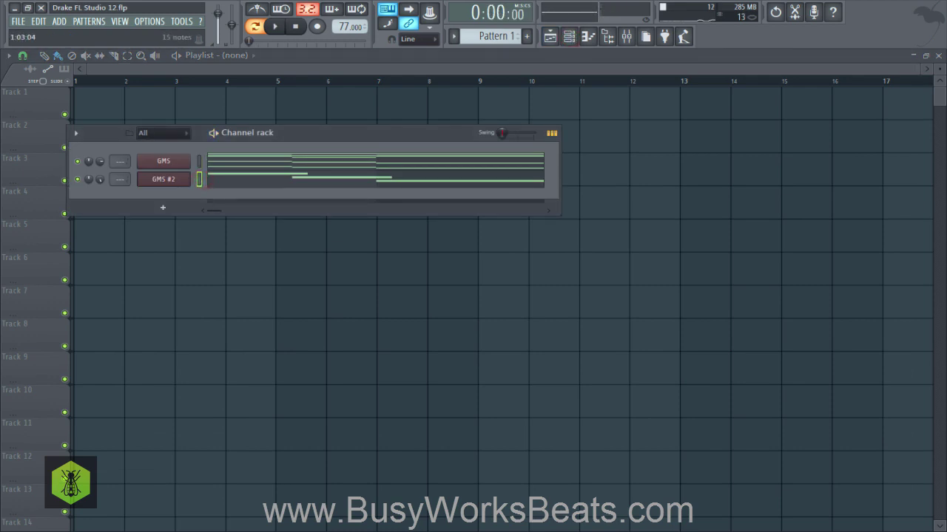
pyautogui.hotkey('ctrl', 'x')
pyautogui.moveTo(491, 36); pyautogui.dragTo(490, 27)
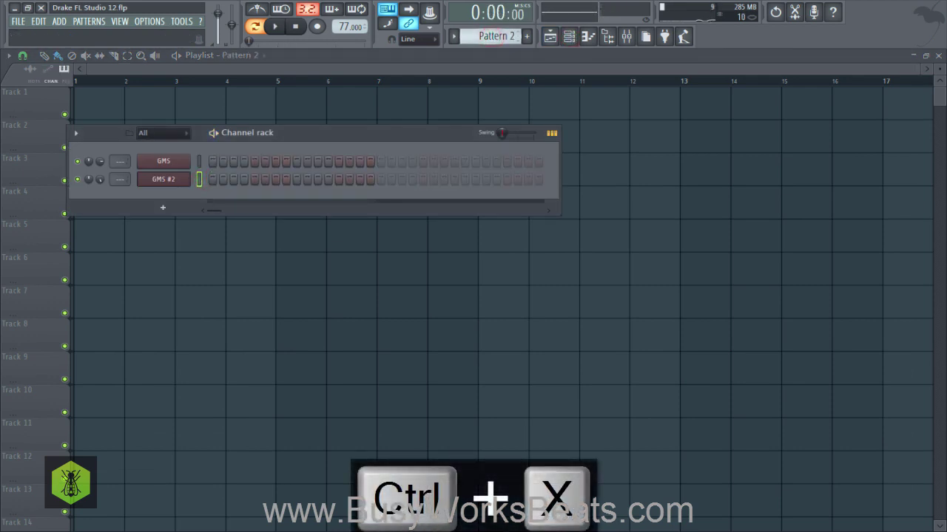
pyautogui.hotkey('ctrl', 'v')
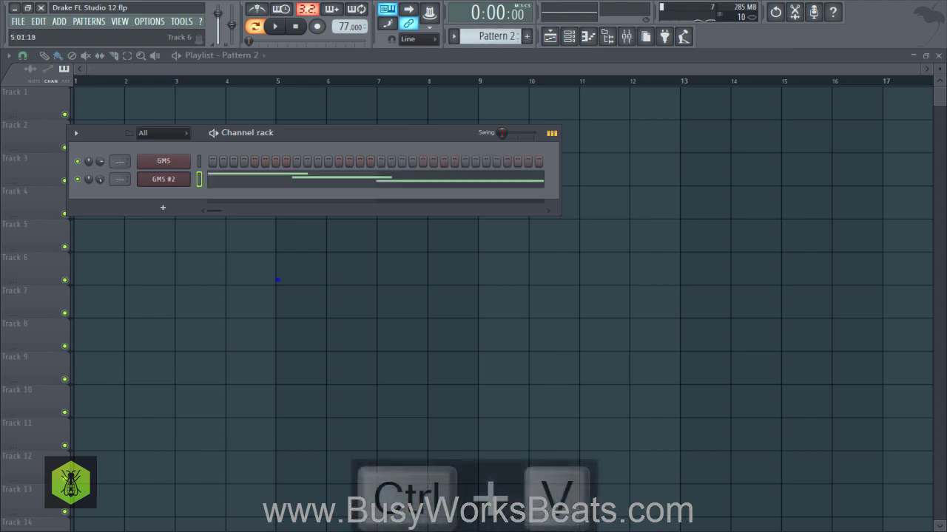
# - Place Pattern 1 on Track 1 and Pattern 2 on Track 2 of the playlist, both starting at bar 1
pyautogui.click(277, 279)
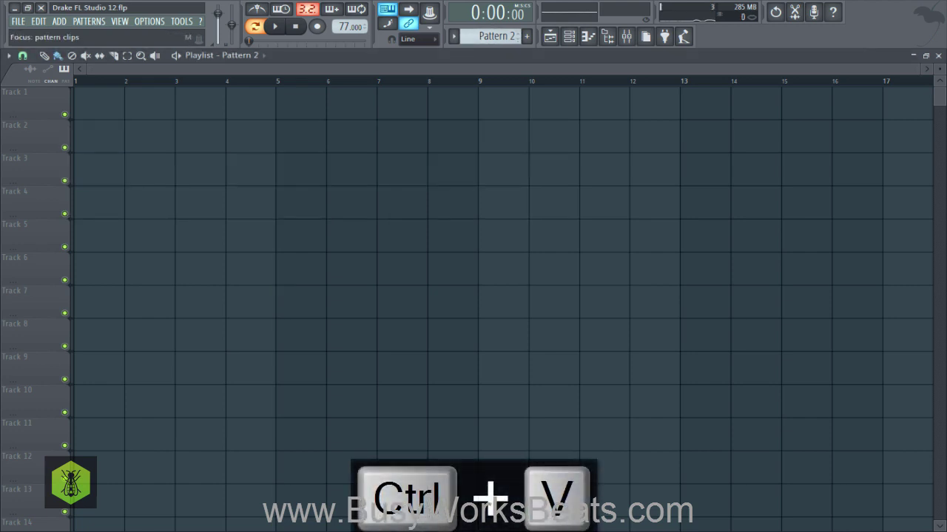
pyautogui.click(64, 69)
pyautogui.click(83, 89)
pyautogui.scroll(-3, 83, 89)
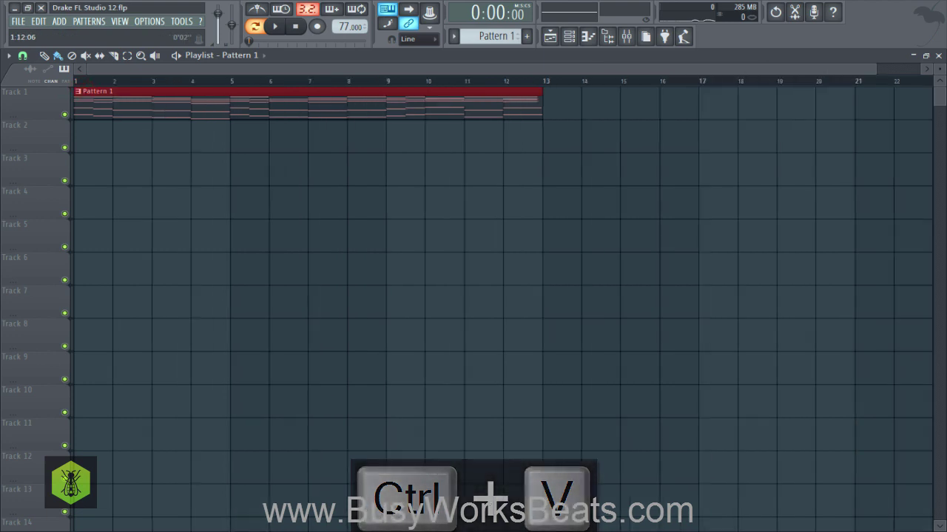
pyautogui.click(64, 68)
pyautogui.click(80, 105)
pyautogui.click(85, 133)
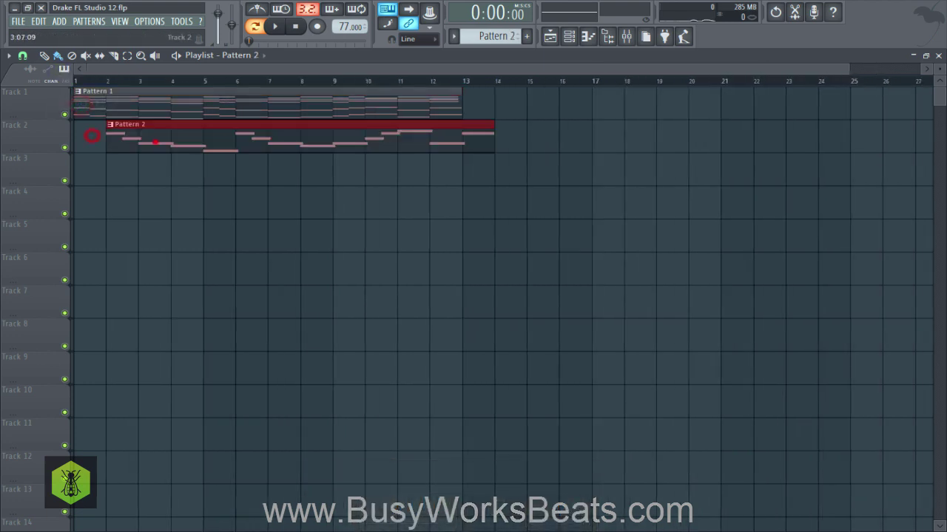
# - Rename Track 2 as "bass" and Track 1 as "chord"
pyautogui.rightClick(42, 134)
pyautogui.click(53, 127)
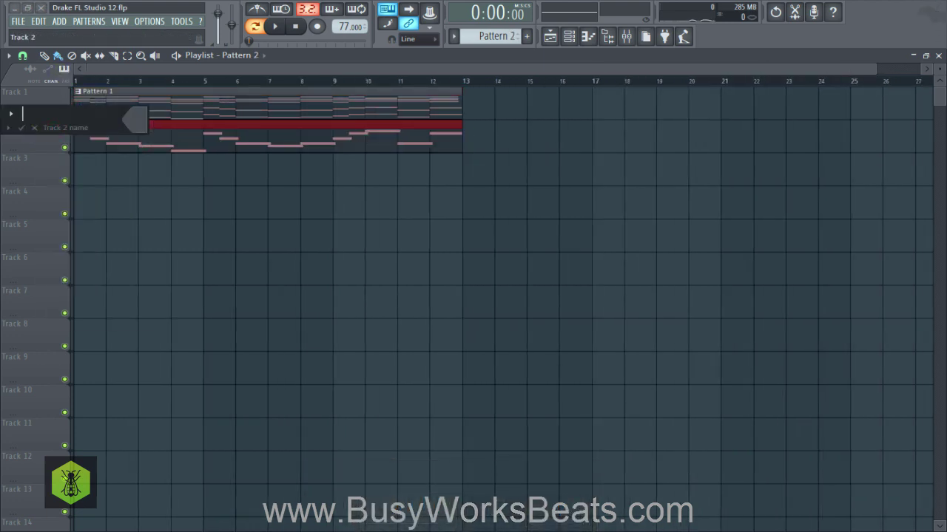
pyautogui.write('bass')
pyautogui.press('Return')
pyautogui.rightClick(13, 88)
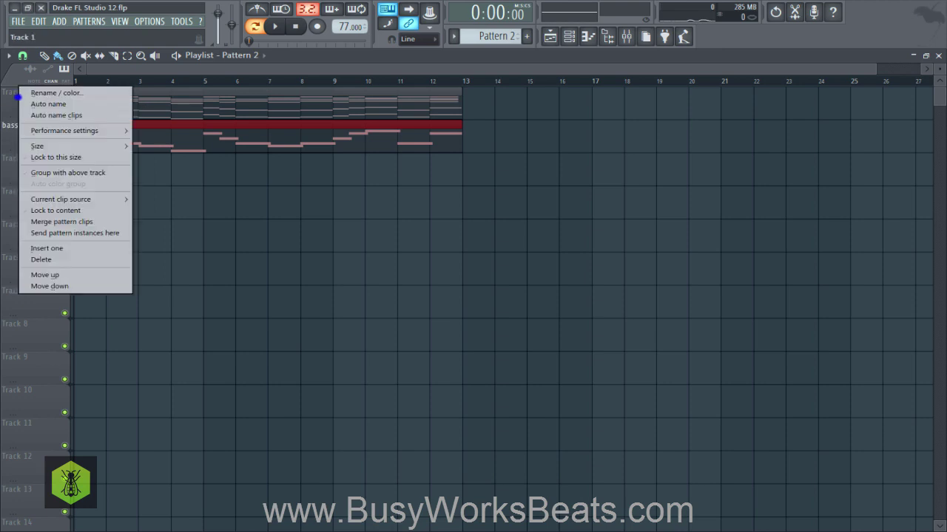
pyautogui.click(26, 91)
pyautogui.write('chor')
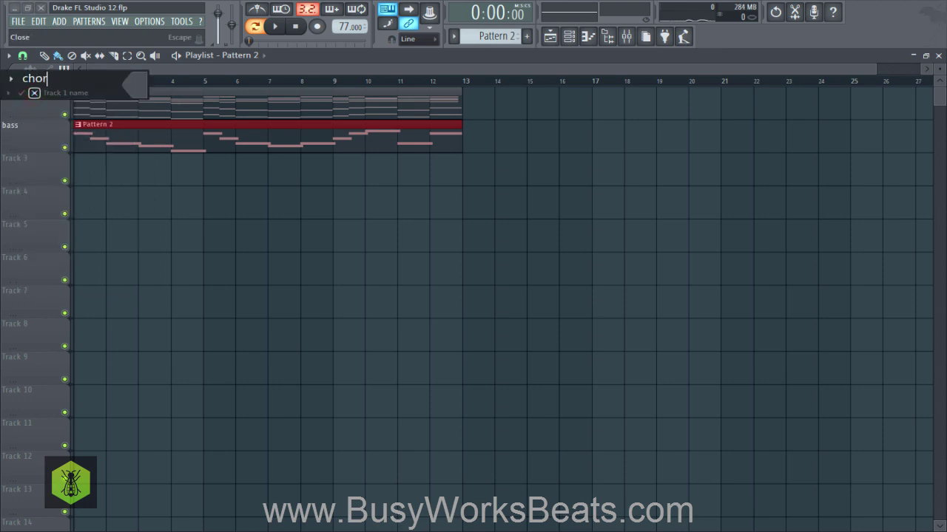
pyautogui.write('d')
pyautogui.press('Return')
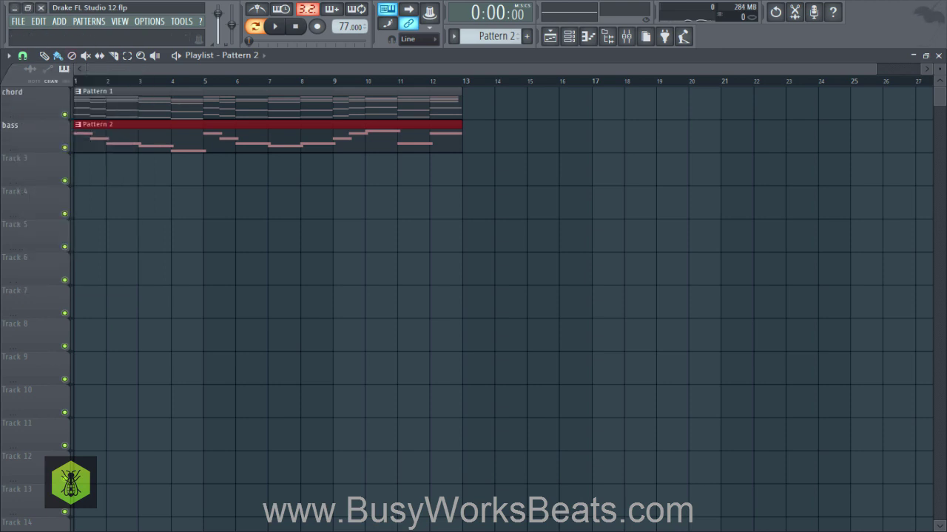
# - Deselect the playlist clips and switch from pattern to song mode, leaving playback stopped
pyautogui.click(273, 245)
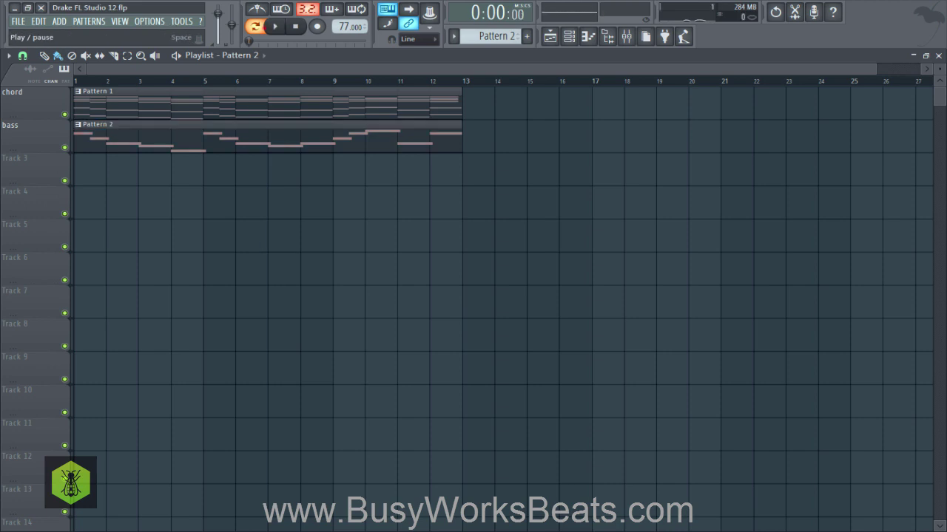
pyautogui.click(275, 27)
pyautogui.click(255, 27)
pyautogui.click(294, 28)
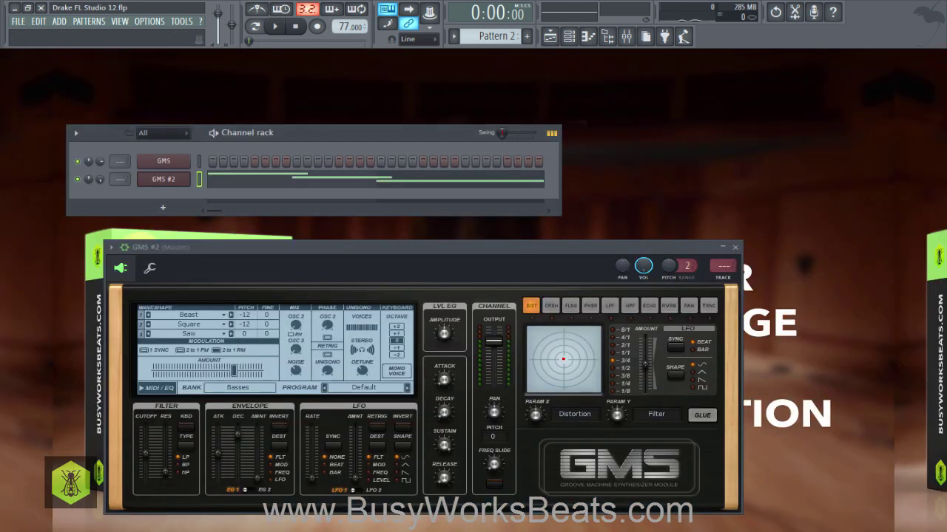
# - Close the GMS #2 window and select the empty Pattern 3 with the channel rack shown over the playlist
pyautogui.click(735, 247)
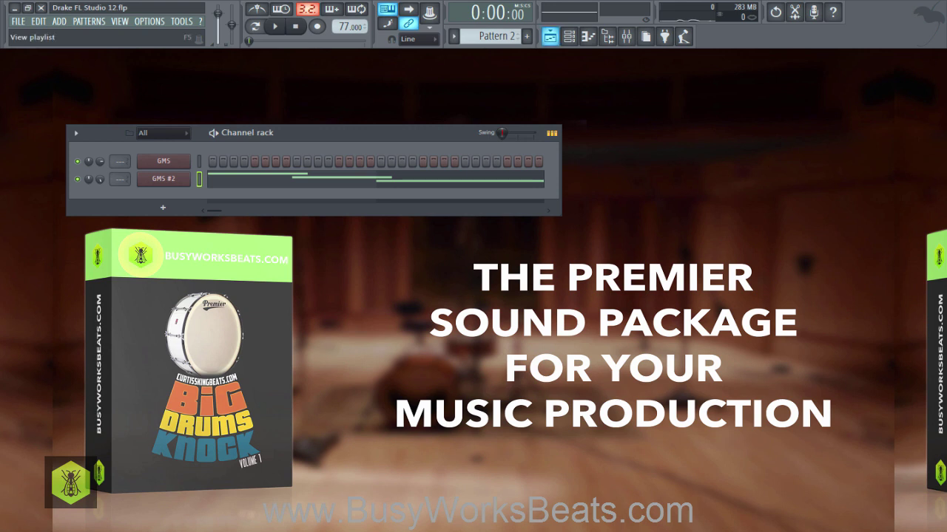
pyautogui.click(549, 36)
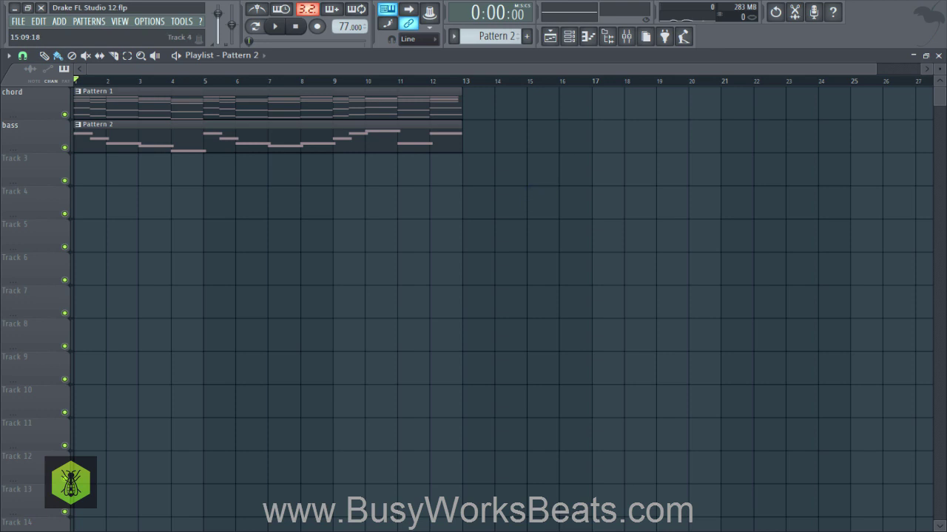
pyautogui.click(568, 35)
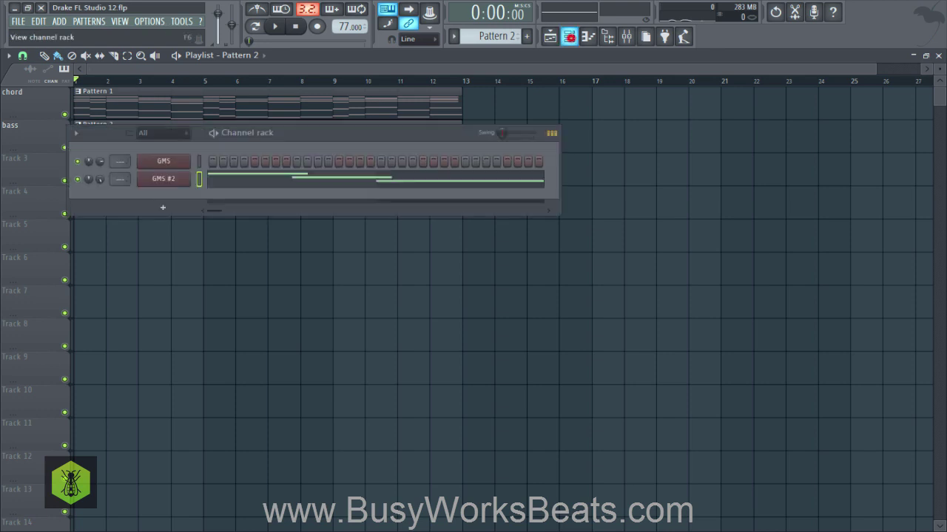
pyautogui.click(569, 35)
pyautogui.click(568, 36)
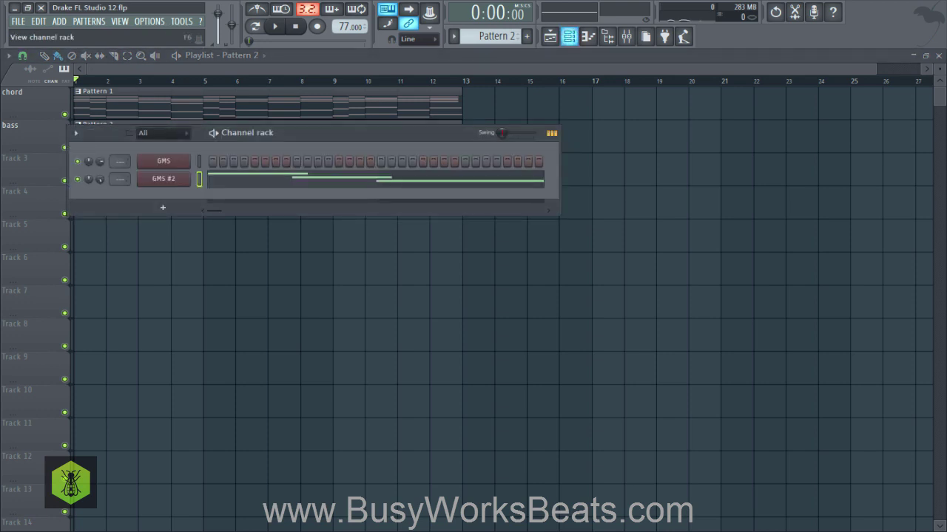
pyautogui.moveTo(502, 36); pyautogui.dragTo(502, 34)
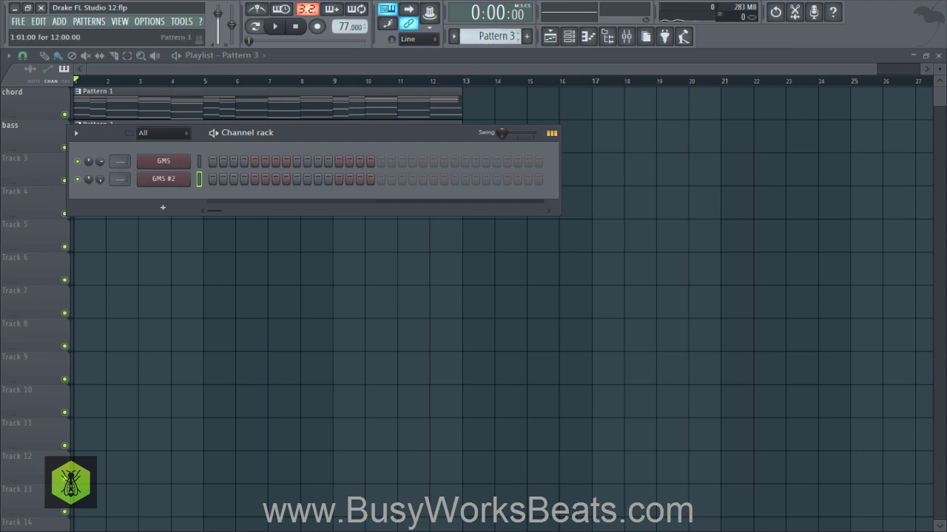
# - Play the chord and bass arrangement in the playlist, save the project during playback, and stop
pyautogui.click(301, 251)
pyautogui.press('space')
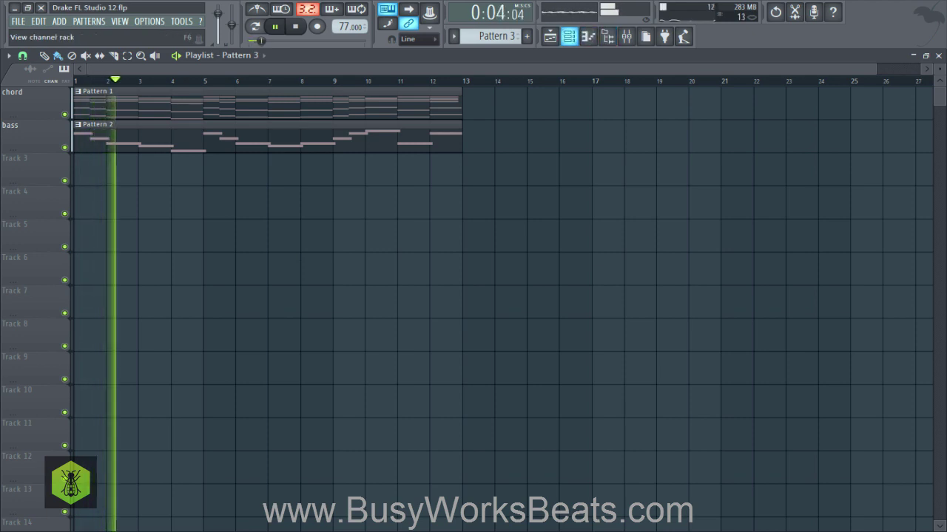
pyautogui.click(569, 36)
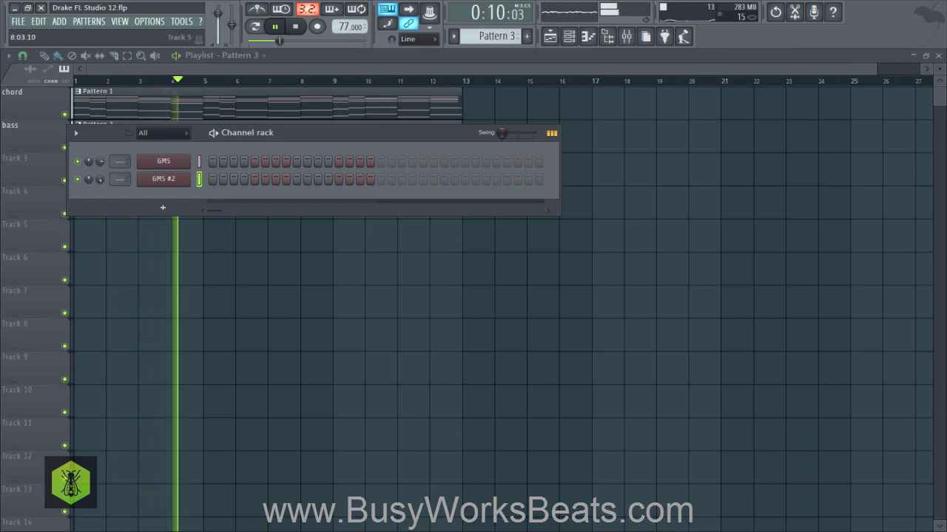
pyautogui.click(300, 249)
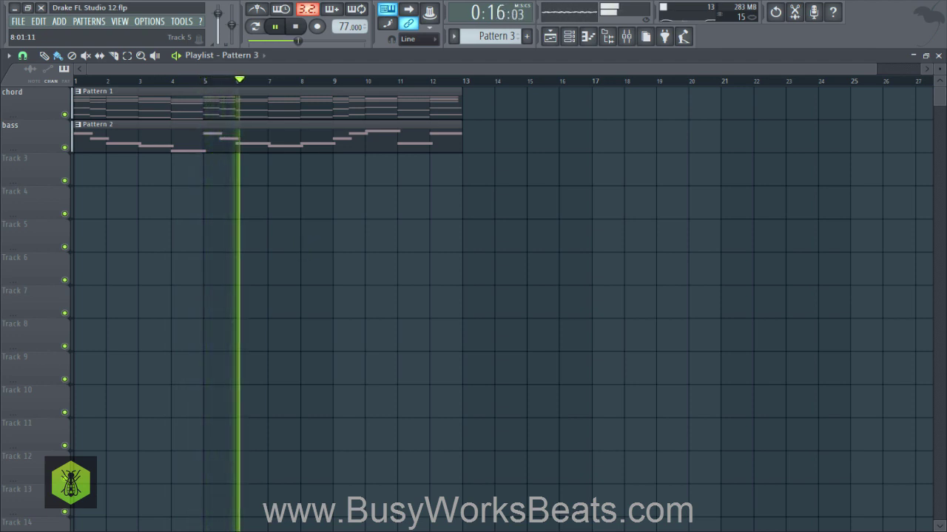
pyautogui.click(296, 249)
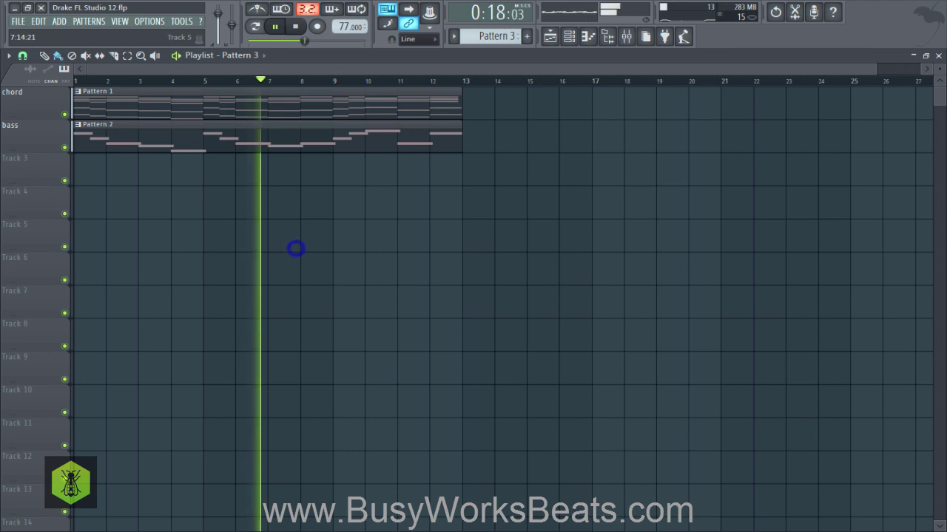
pyautogui.hotkey('ctrl', 's')
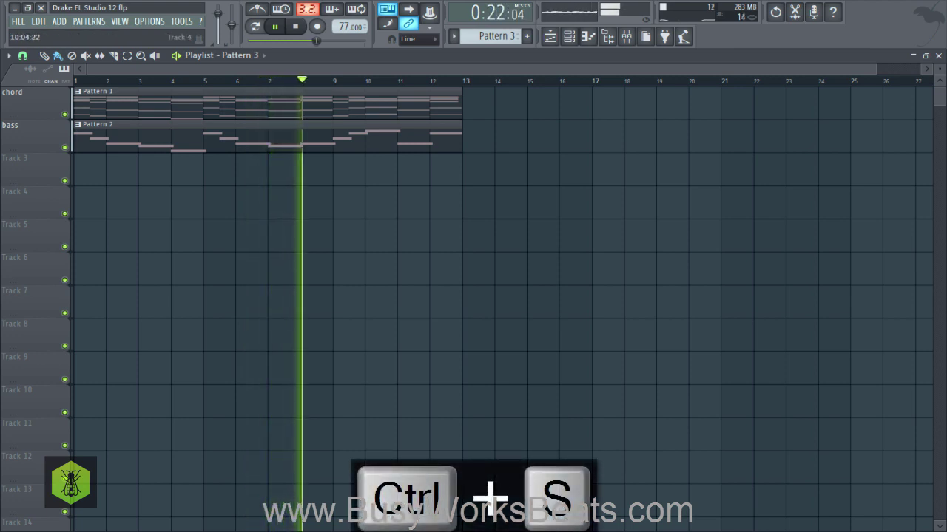
pyautogui.press('space')
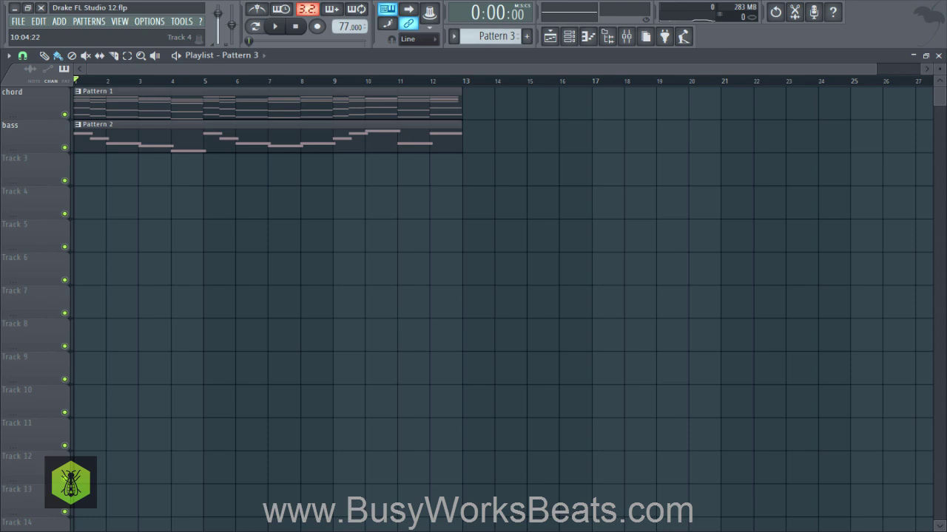
# - Rename Track 3 as "percussion"
pyautogui.rightClick(14, 157)
pyautogui.click(33, 156)
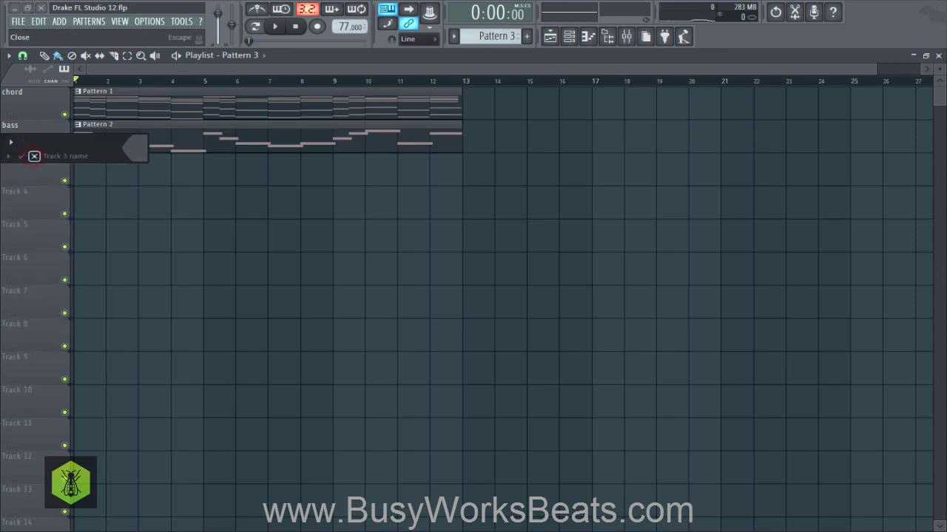
pyautogui.write('percussion')
pyautogui.press('Return')
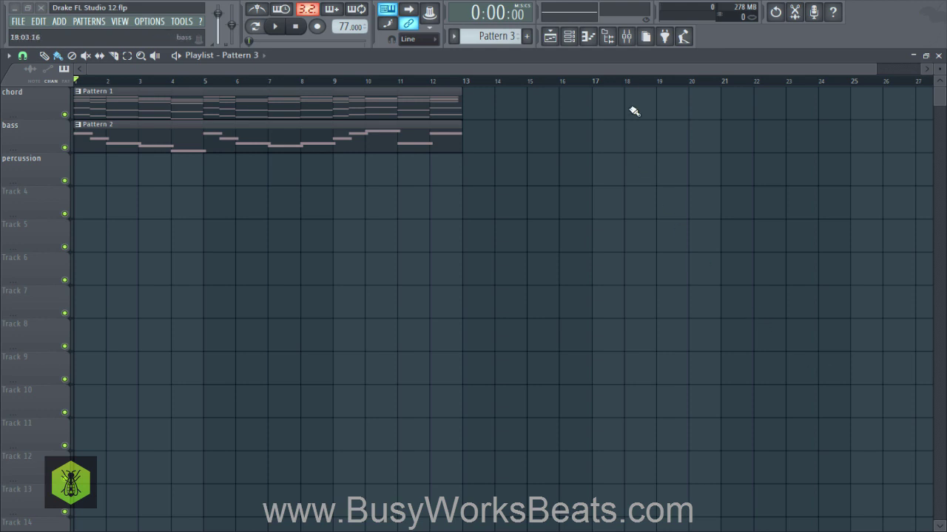
# - Show the browser and open the BigDrumsKnock Kit Vol. 1 folder within BusyWorksBeats.com's Curtiss King folder
pyautogui.click(608, 43)
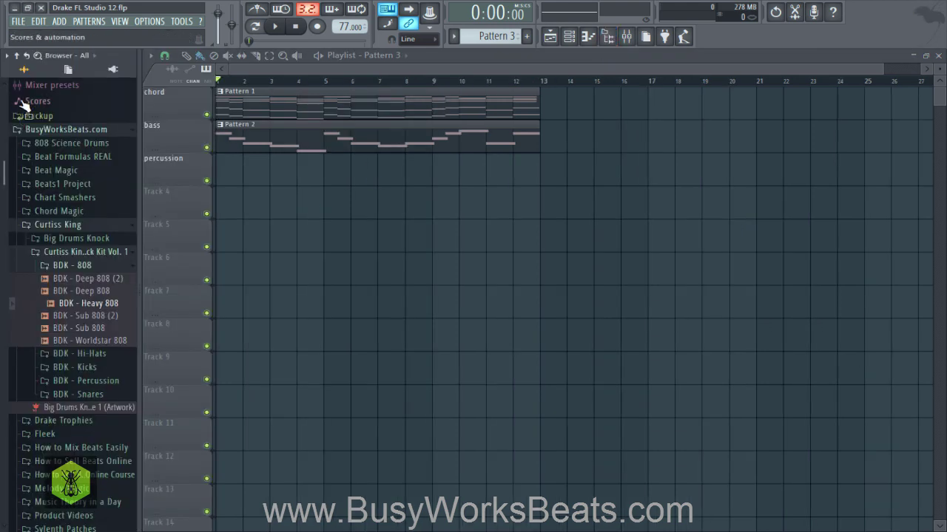
pyautogui.click(17, 56)
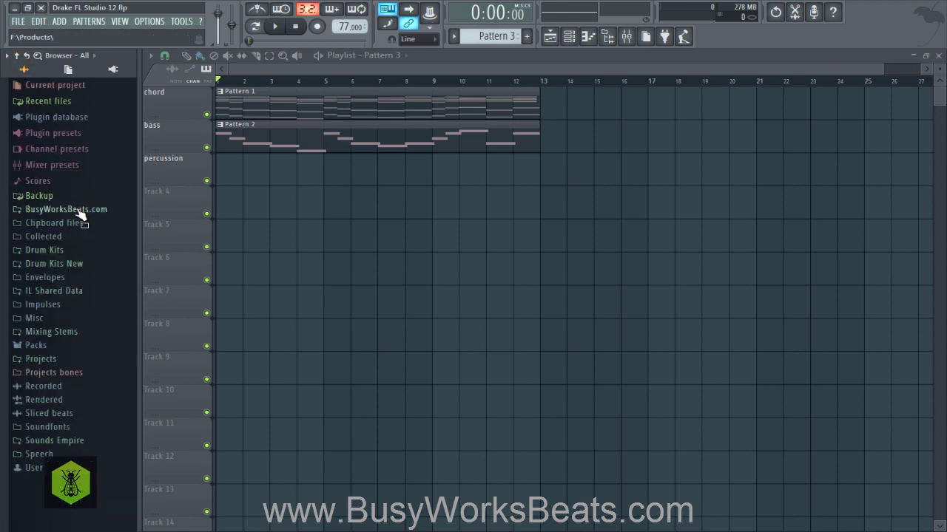
pyautogui.click(74, 209)
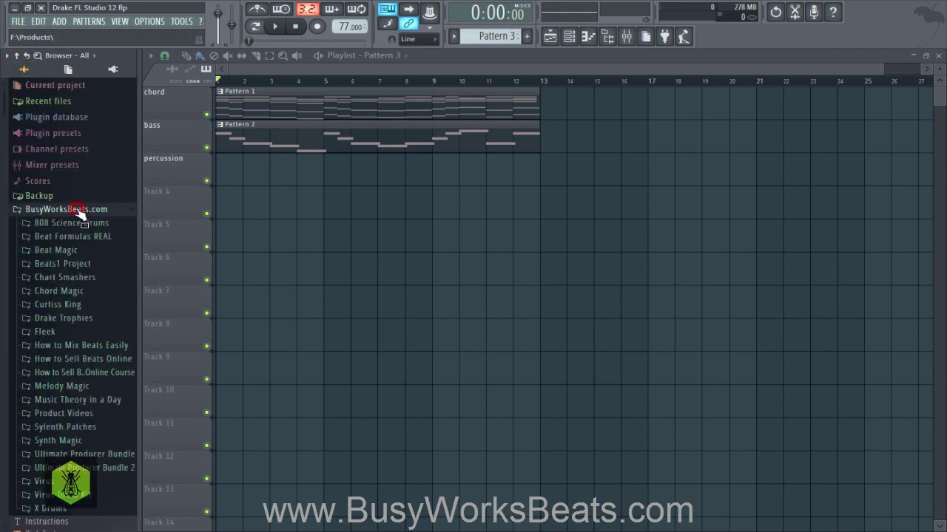
pyautogui.click(94, 303)
pyautogui.click(99, 332)
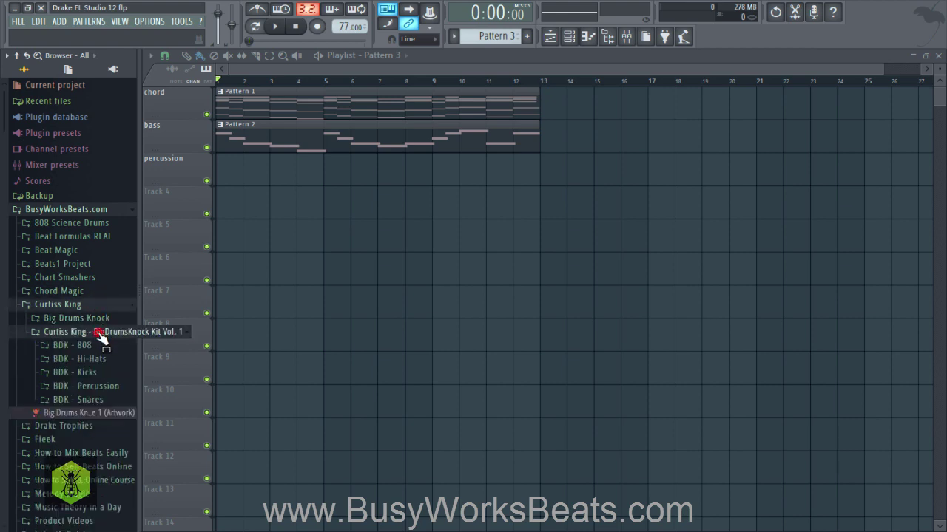
# - Open the BDK - Percussion folder and load the BDK - Dirty Pop 2 sample into a new channel
pyautogui.click(87, 388)
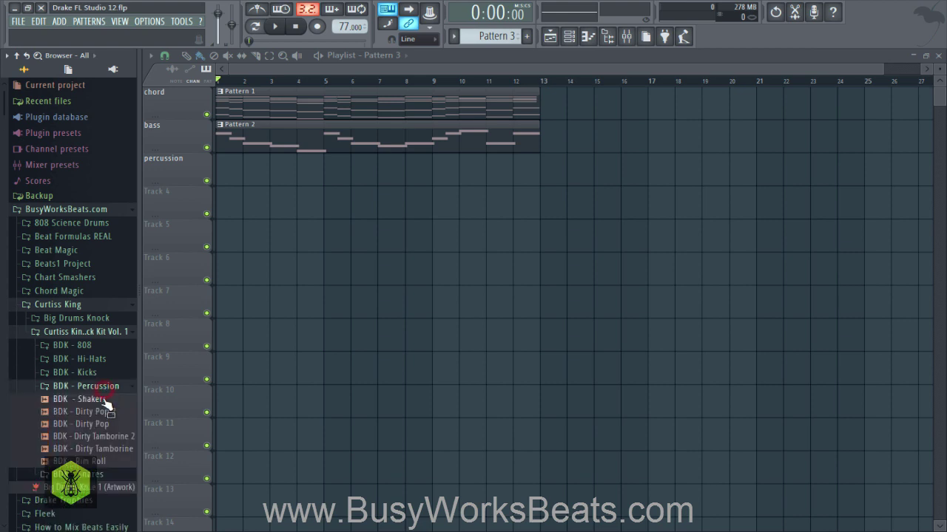
pyautogui.click(88, 338)
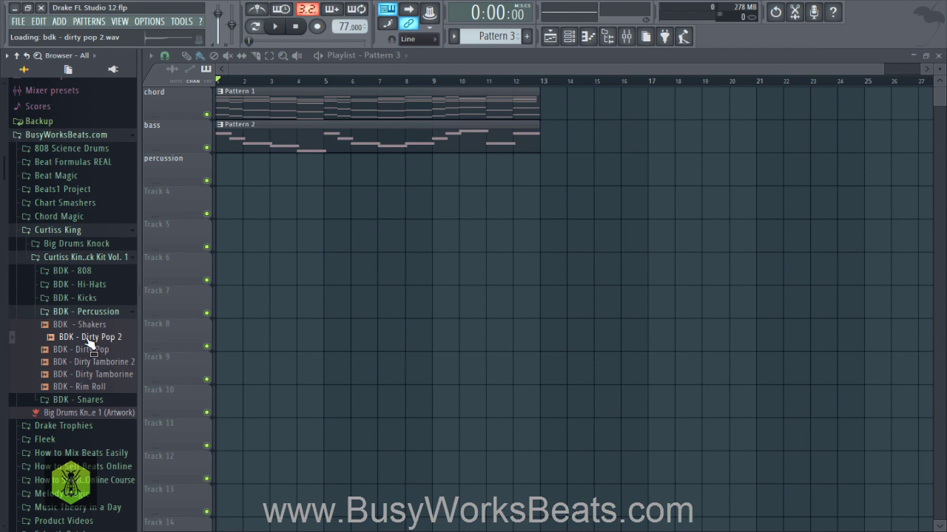
pyautogui.moveTo(89, 341); pyautogui.dragTo(94, 346)
pyautogui.rightClick(93, 345)
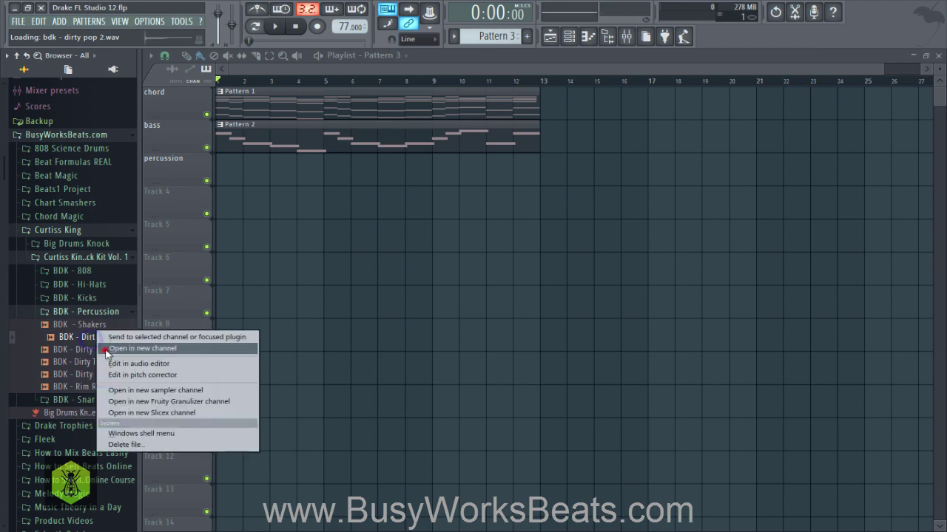
pyautogui.click(103, 347)
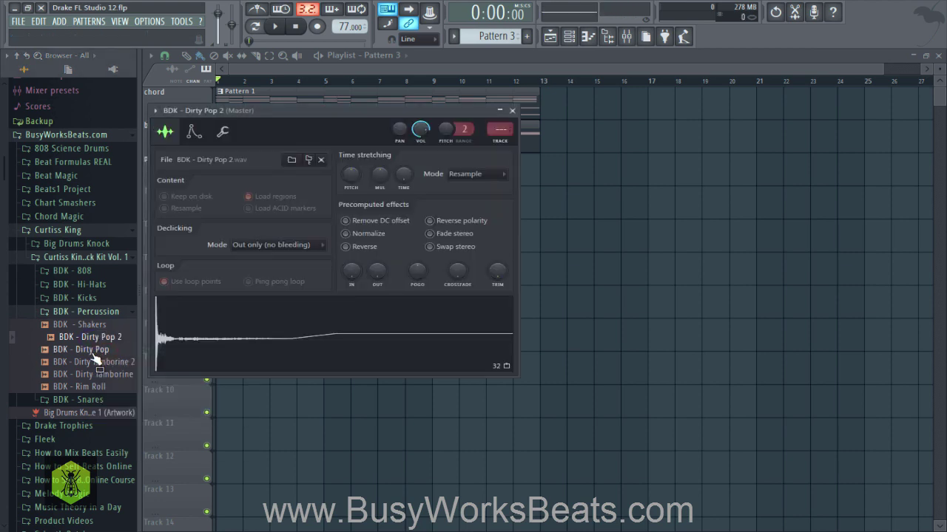
# - Load the BDK - Dirty Pop sample into a new channel and close both sampler windows
pyautogui.rightClick(94, 350)
pyautogui.click(100, 363)
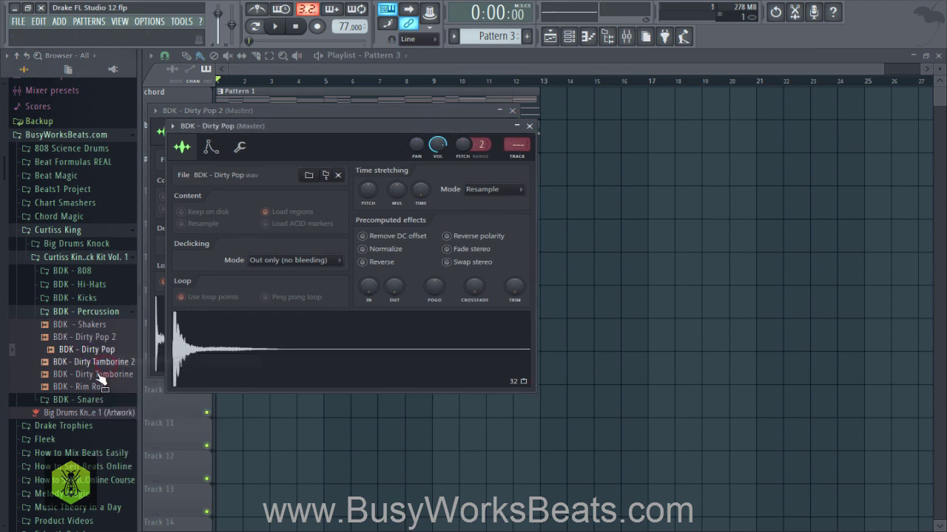
pyautogui.click(528, 126)
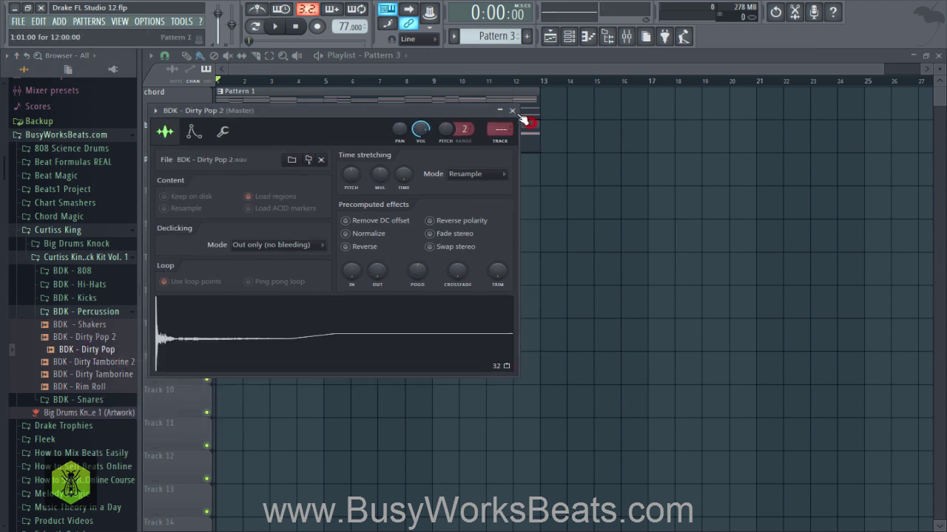
pyautogui.click(513, 111)
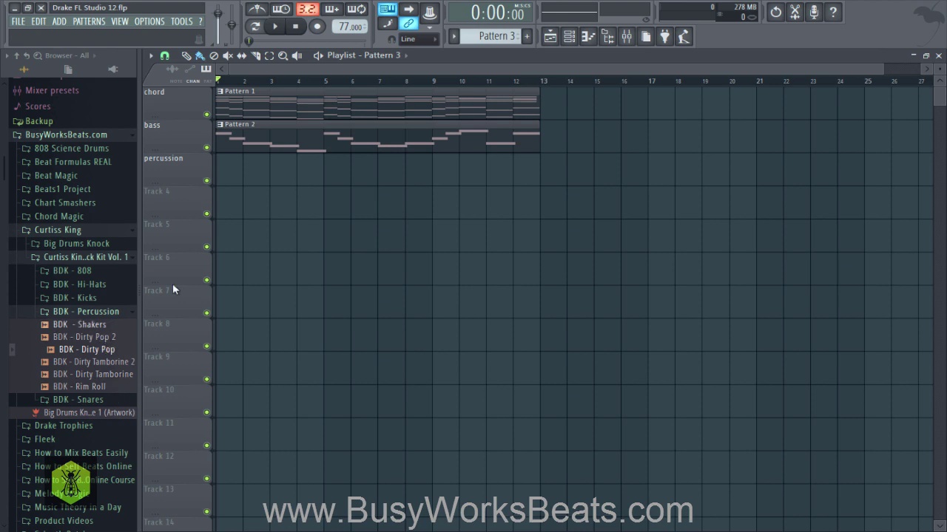
# - Show the channel rack, hide the browser, and reposition the rack over the playlist
pyautogui.click(569, 36)
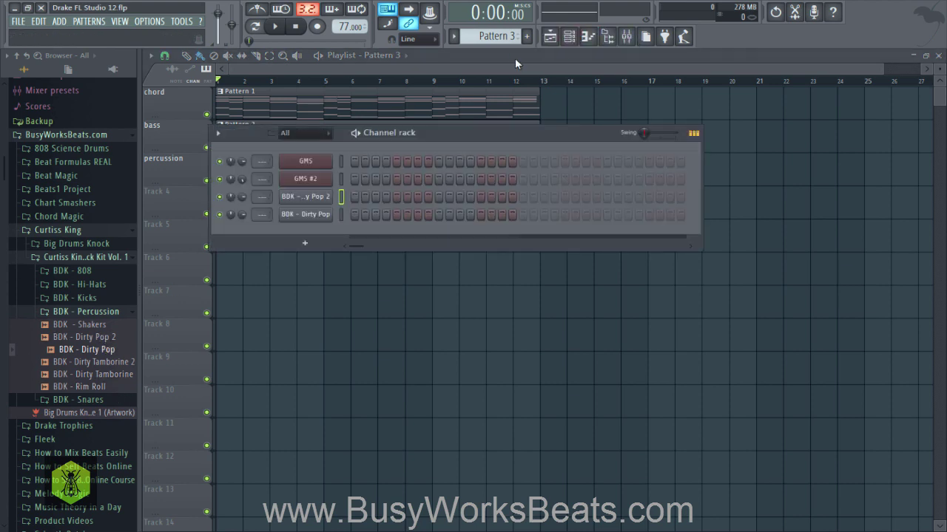
pyautogui.click(608, 39)
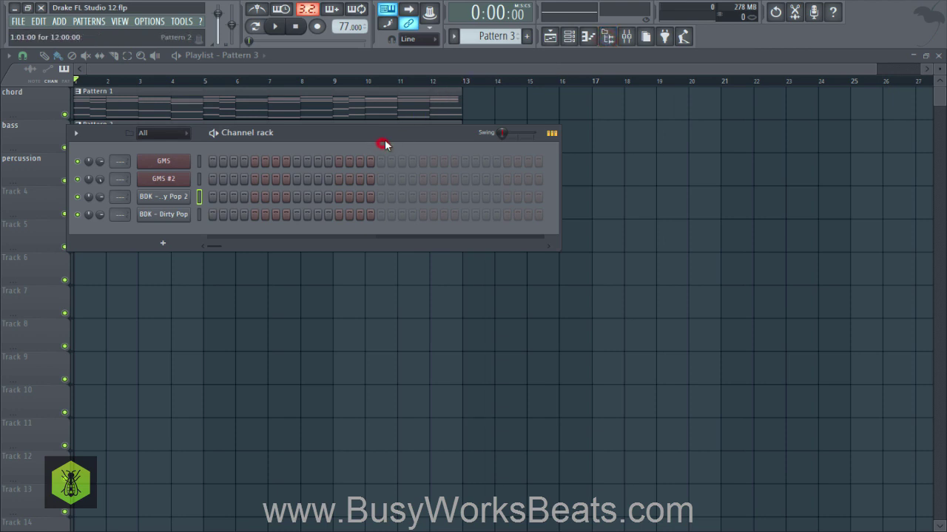
pyautogui.moveTo(385, 141); pyautogui.dragTo(419, 137)
pyautogui.moveTo(501, 36)
pyautogui.mouseDown()
pyautogui.moveTo(500, 52)
pyautogui.moveTo(501, 27)
pyautogui.mouseUp()
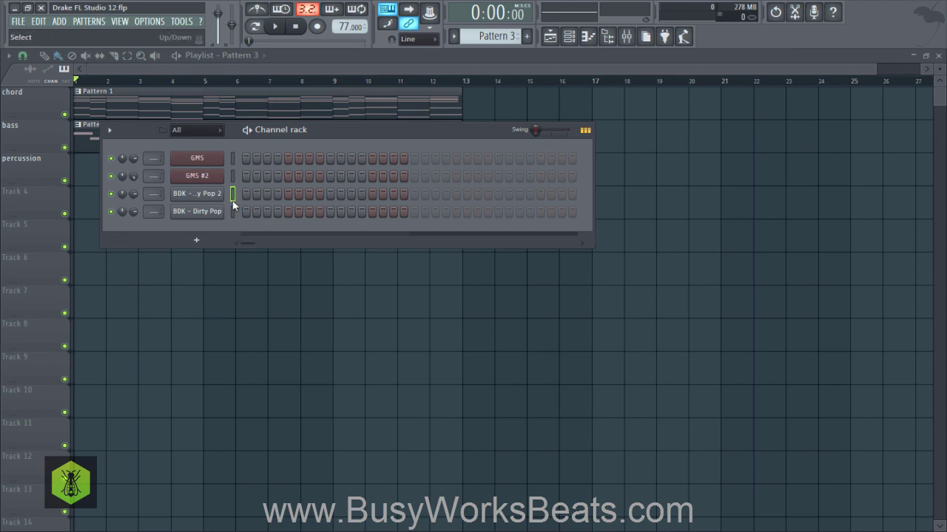
# - Program Dirty Pop 2 hits on steps 5 and 13 of Pattern 3, select the Dirty Pop channel, and run playback briefly
pyautogui.click(286, 194)
pyautogui.click(232, 211)
pyautogui.press('space')
pyautogui.press('space')
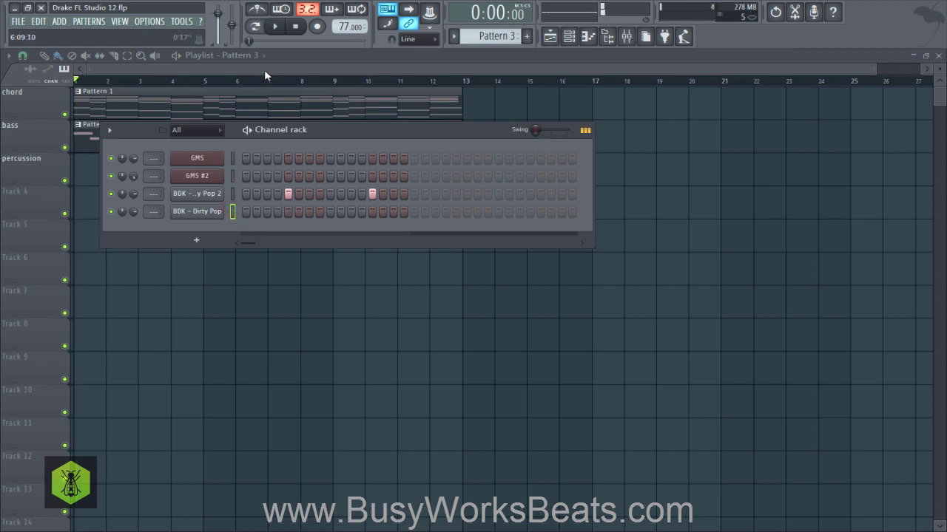
# - Paint Pattern 3 clips across bars 1 to 12 of the percussion track and play them back, showing the channel rack before stopping
pyautogui.rightClick(191, 304)
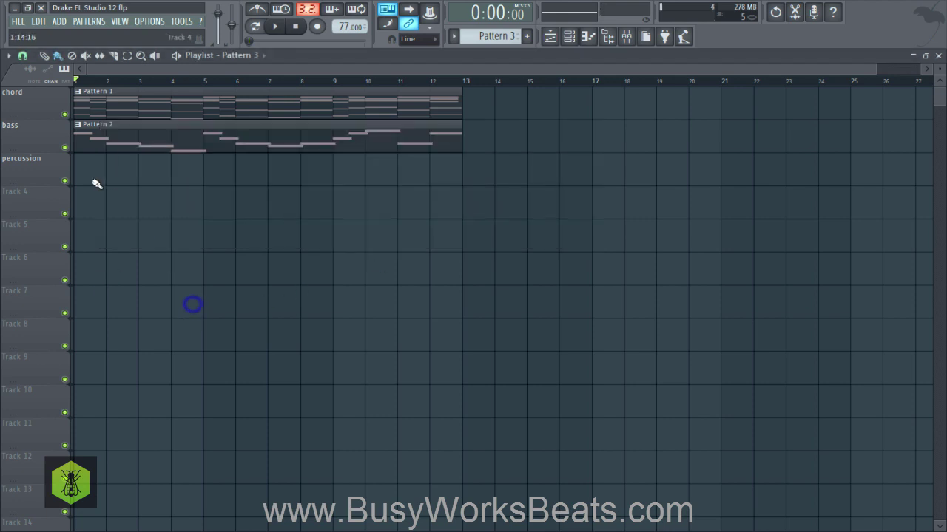
pyautogui.moveTo(87, 175)
pyautogui.mouseDown()
pyautogui.moveTo(236, 161)
pyautogui.moveTo(445, 172)
pyautogui.mouseUp()
pyautogui.press('space')
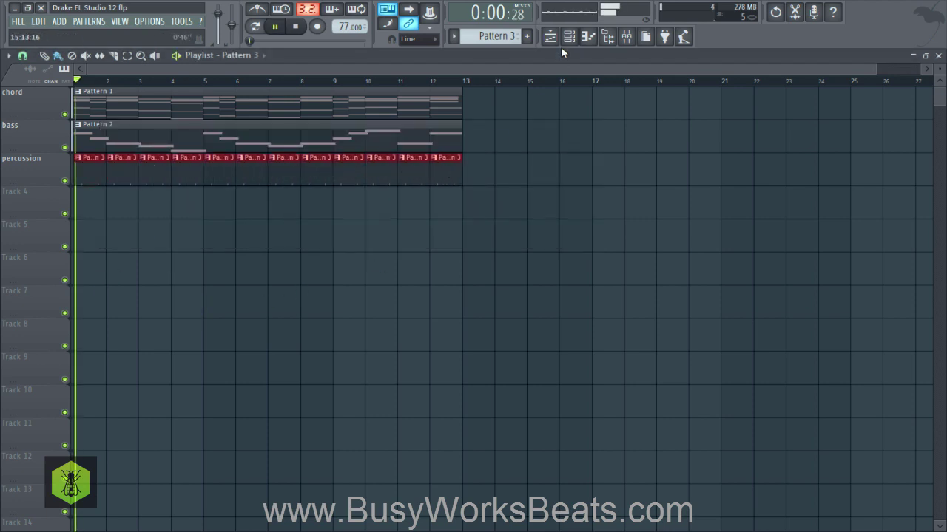
pyautogui.click(569, 35)
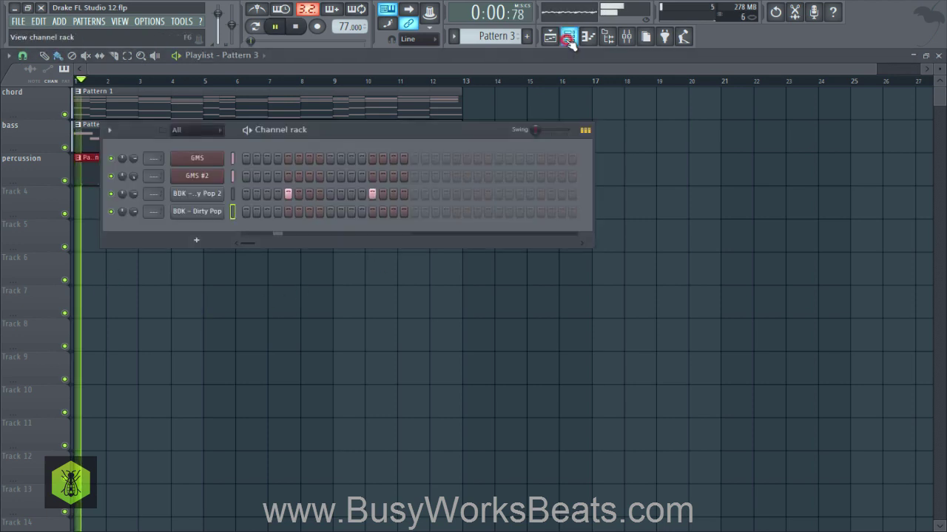
pyautogui.press('space')
# - View the Dirty Pop 2 sampler settings, close them, and audition the start of the arrangement
pyautogui.click(214, 195)
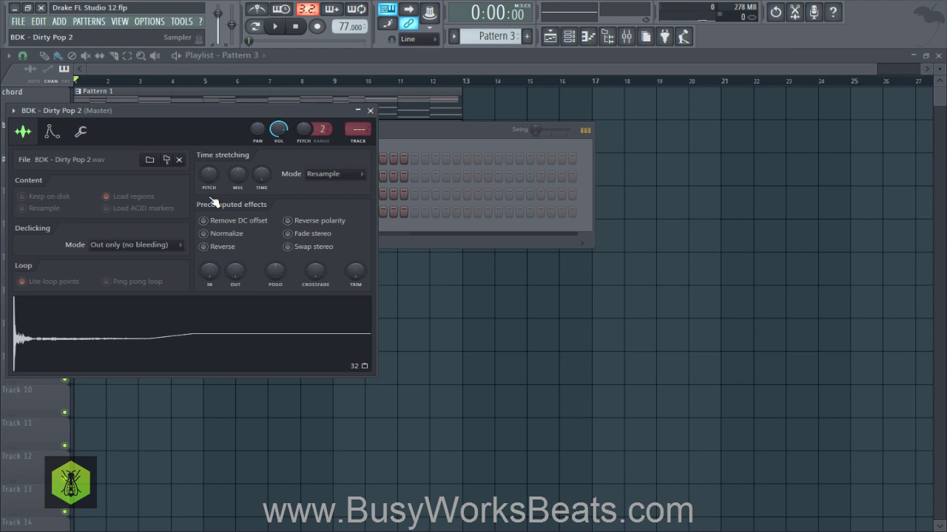
pyautogui.click(371, 110)
pyautogui.click(232, 159)
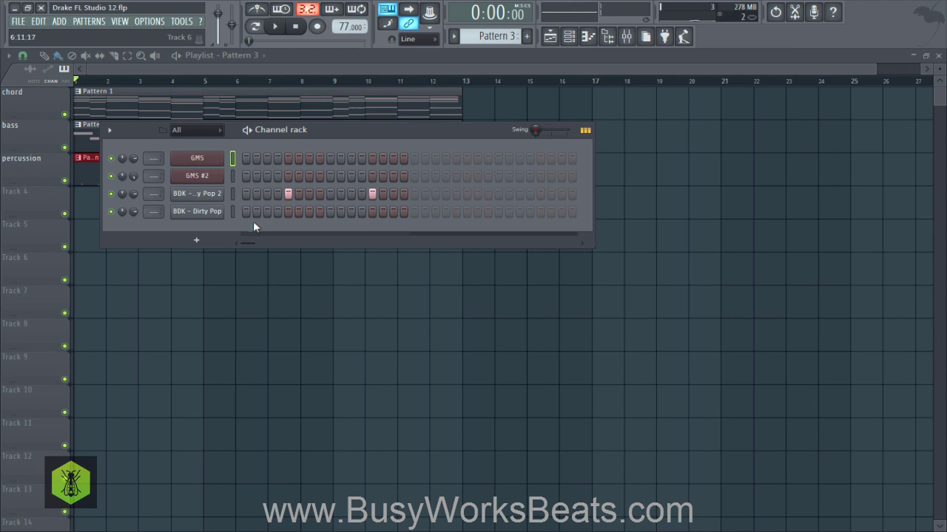
pyautogui.click(197, 212)
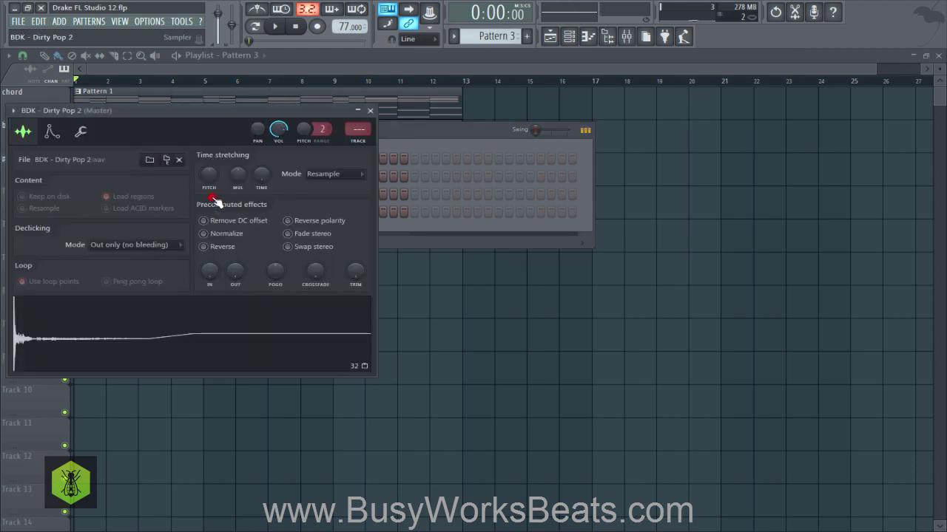
pyautogui.click(369, 110)
pyautogui.press('space')
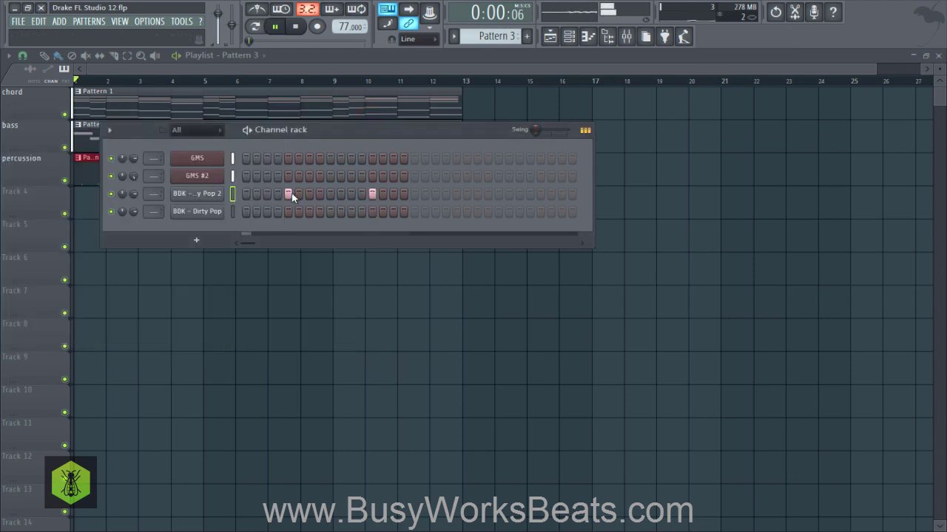
pyautogui.press('space')
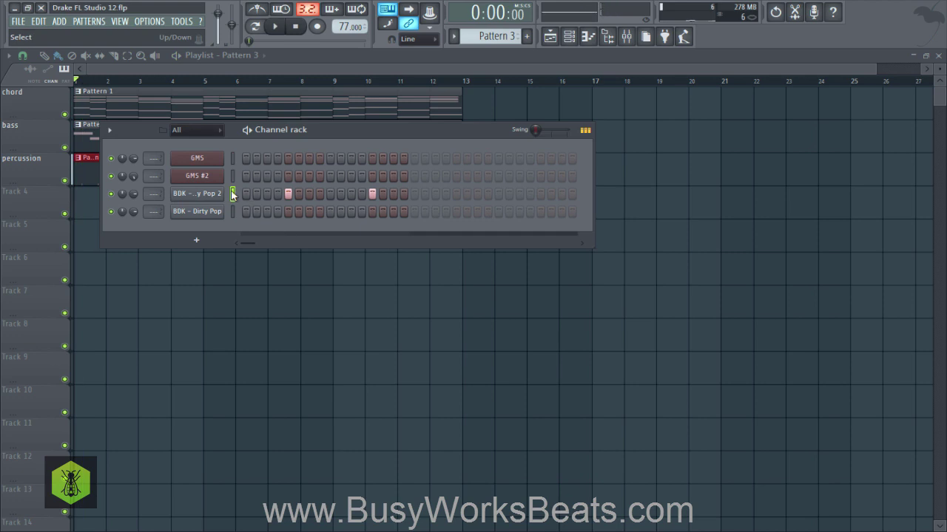
# - Select all four channels, route them to consecutive mixer tracks starting from Insert 1, and close the mixer
pyautogui.rightClick(234, 195)
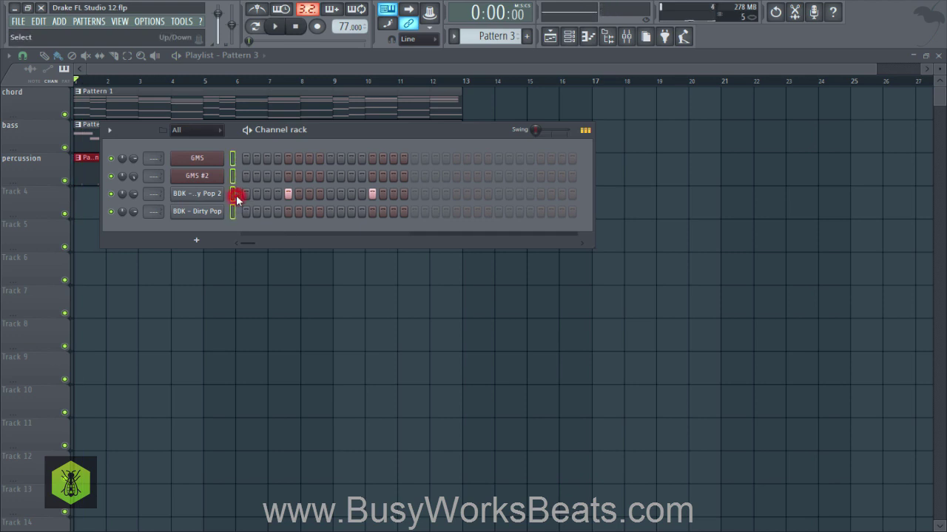
pyautogui.click(626, 36)
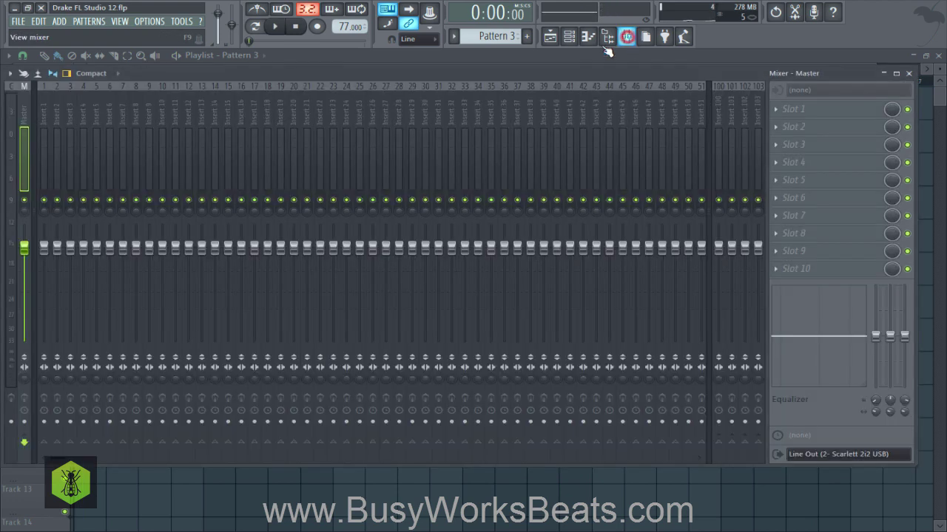
pyautogui.rightClick(41, 119)
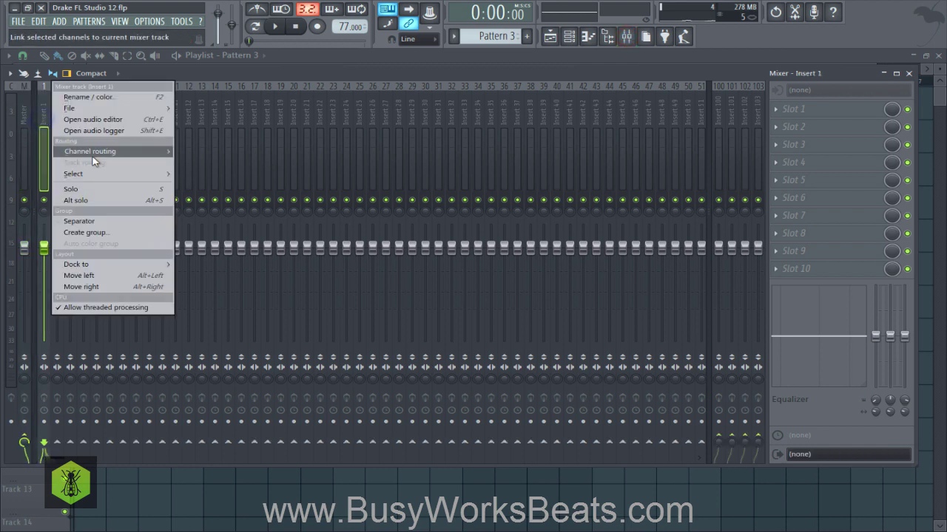
pyautogui.moveTo(89, 152)
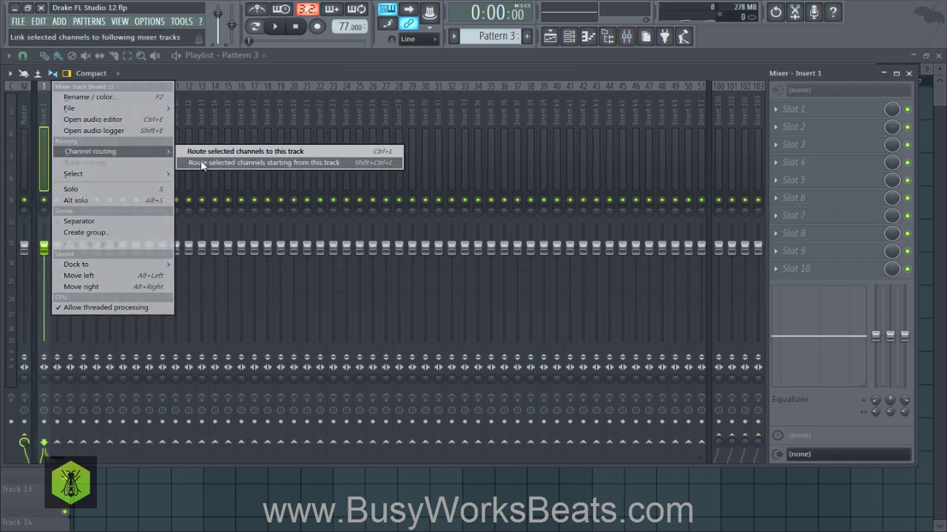
pyautogui.click(201, 162)
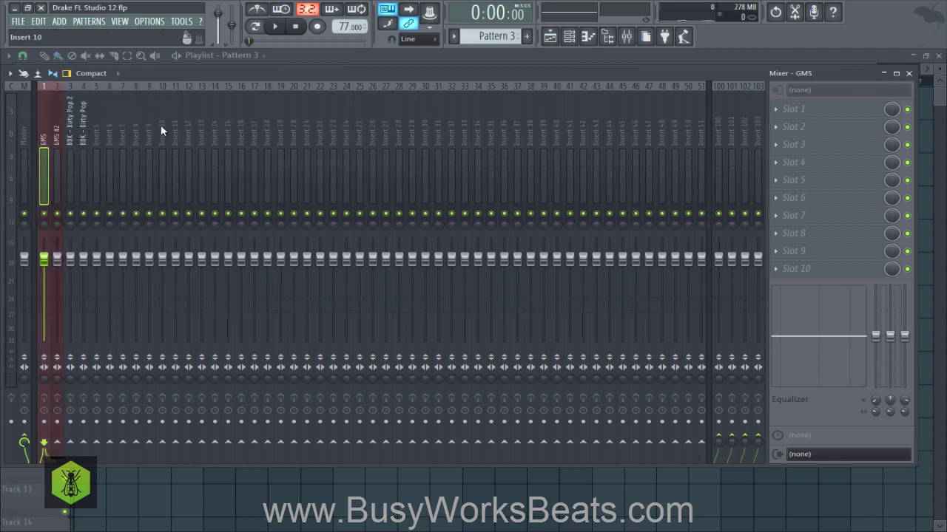
pyautogui.click(81, 116)
pyautogui.click(73, 116)
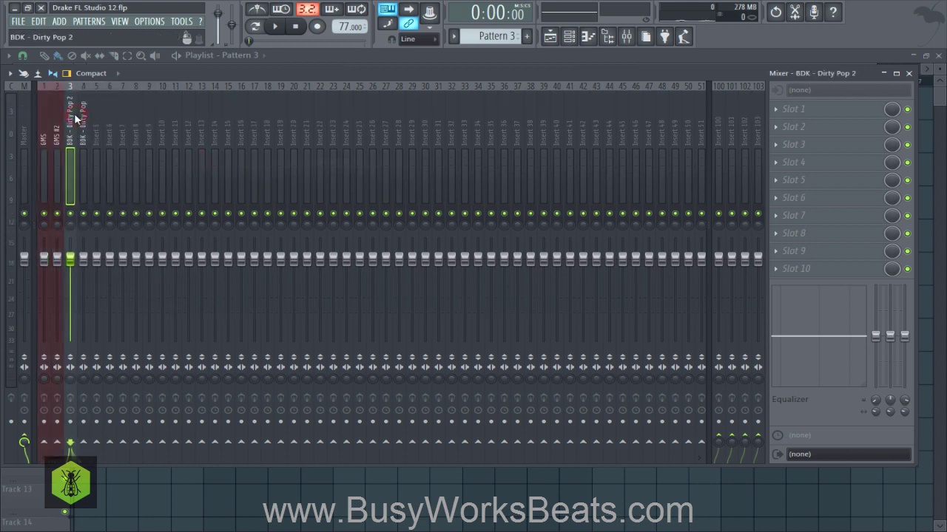
pyautogui.click(911, 74)
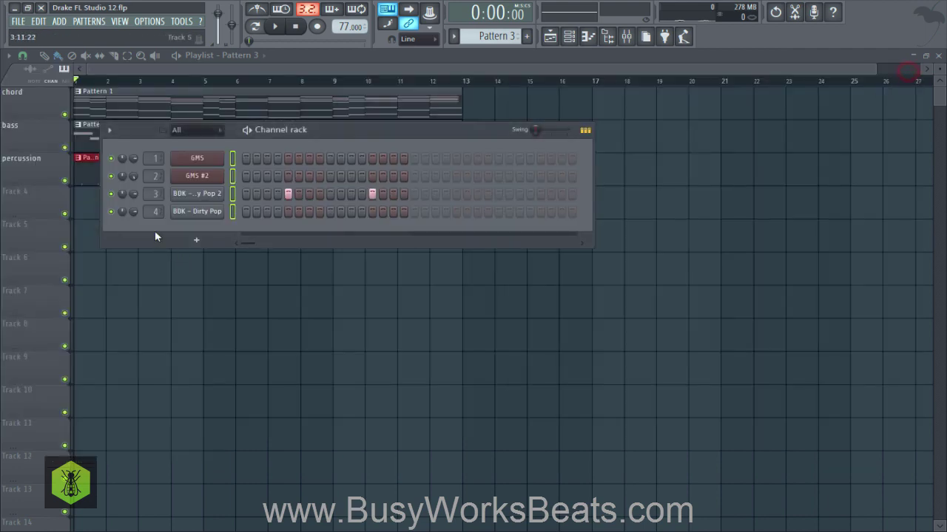
# - Open the Dirty Pop 2 sampler settings, audition the arrangement, and set the channel's pitch range to 12
pyautogui.click(196, 195)
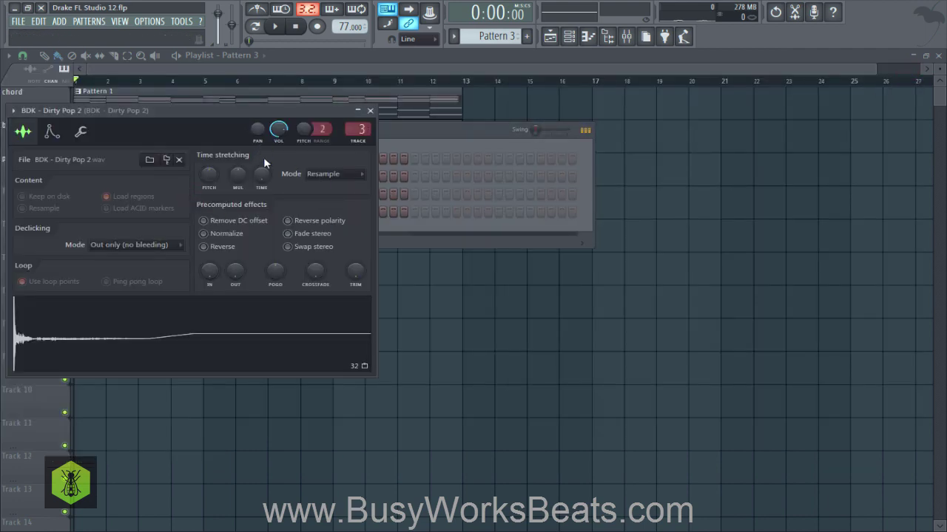
pyautogui.press('q')
pyautogui.press('space')
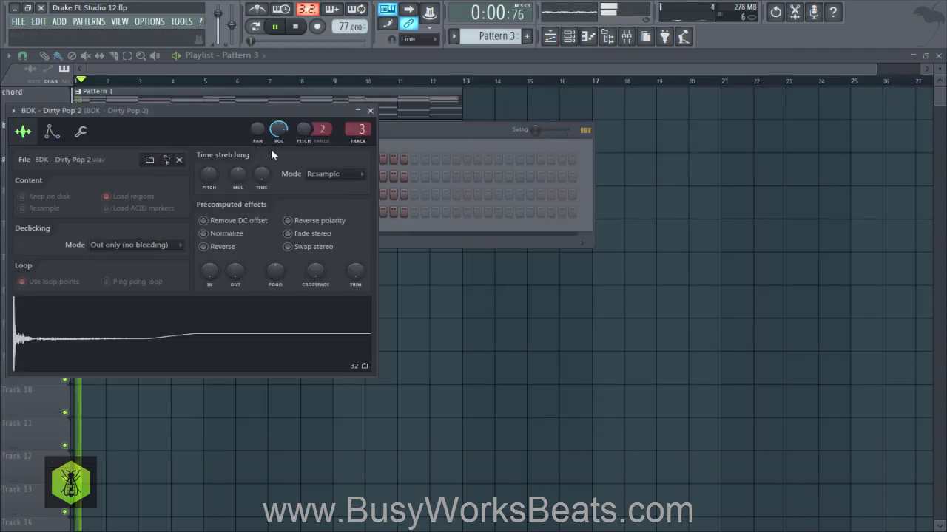
pyautogui.press('space')
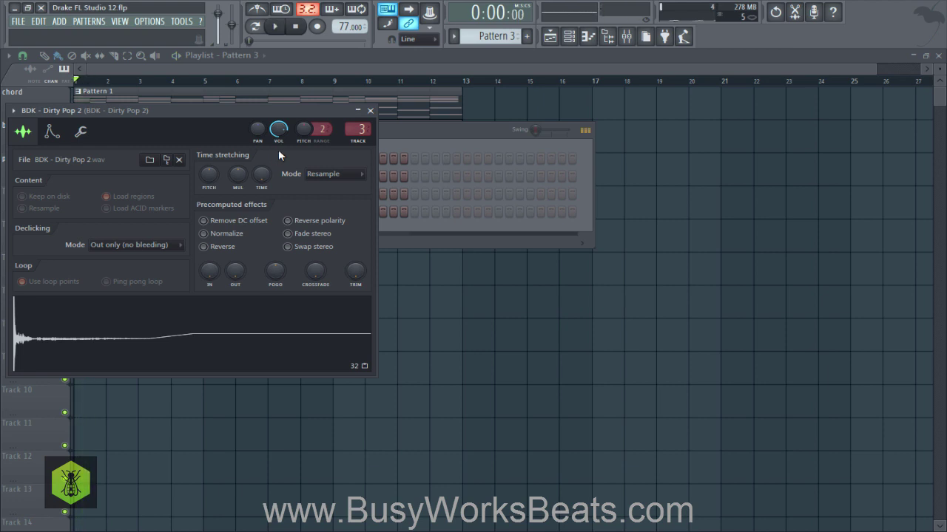
pyautogui.press('space')
pyautogui.press('space')
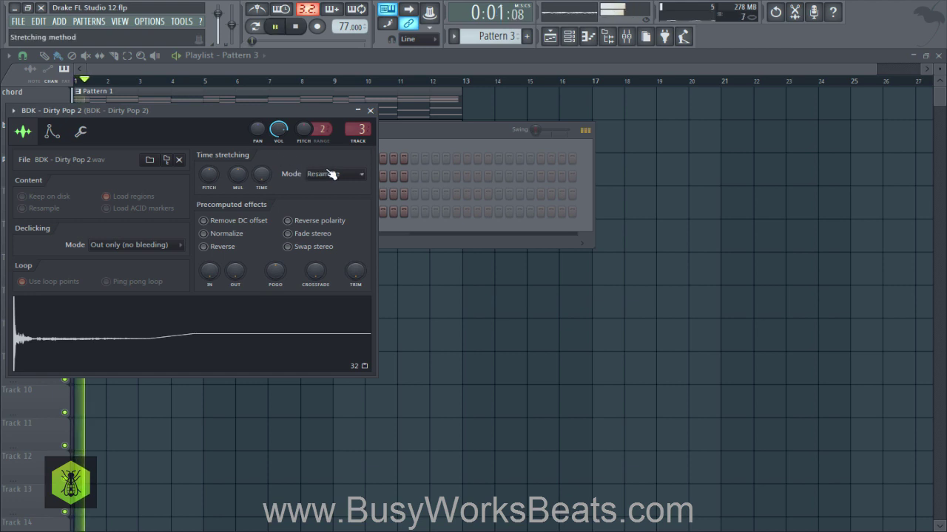
pyautogui.press('space')
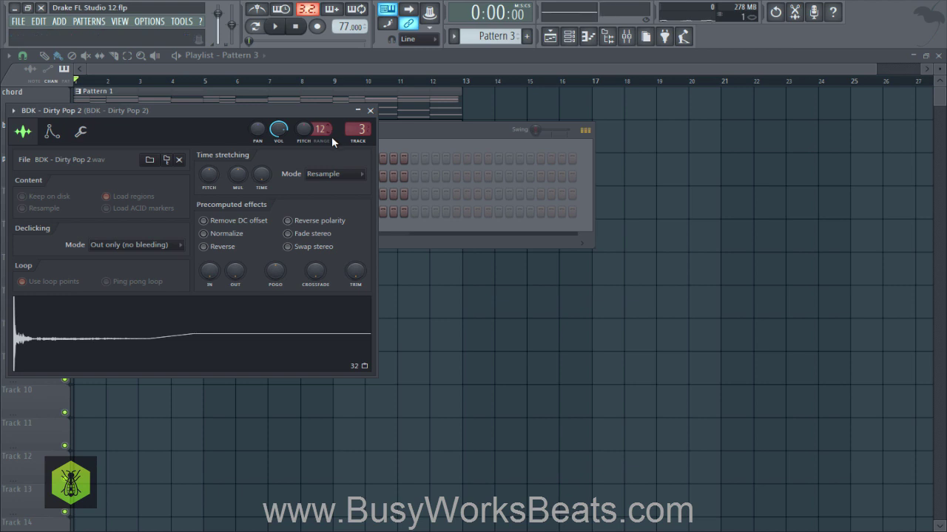
# - Raise the Dirty Pop 2 channel's pitch, audition it against the arrangement, and close the sampler settings
pyautogui.press('space')
pyautogui.press('space')
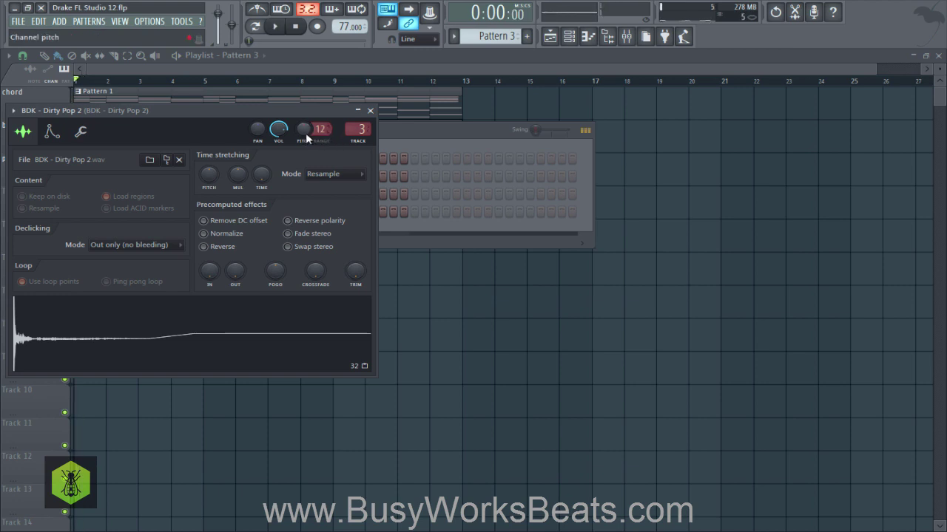
pyautogui.moveTo(303, 135); pyautogui.dragTo(304, 130)
pyautogui.press('space')
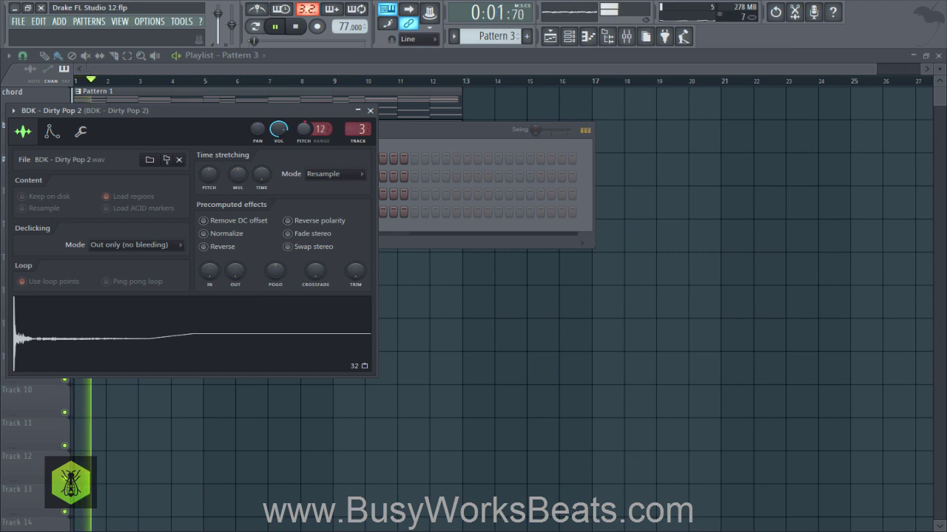
pyautogui.press('space')
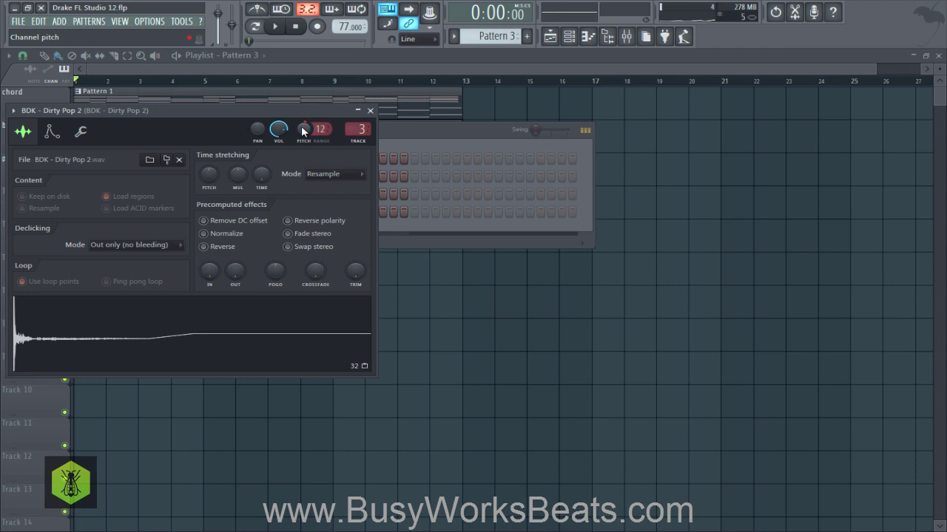
pyautogui.press('space')
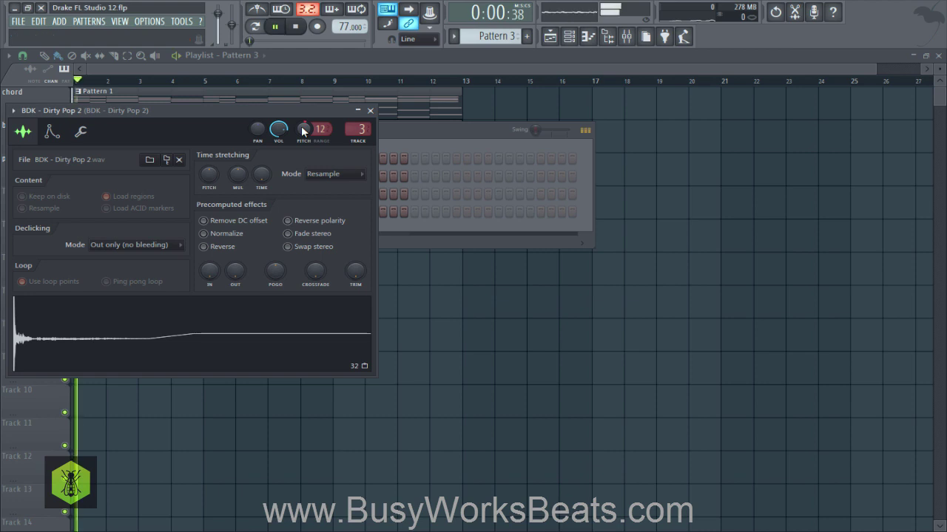
pyautogui.click(372, 111)
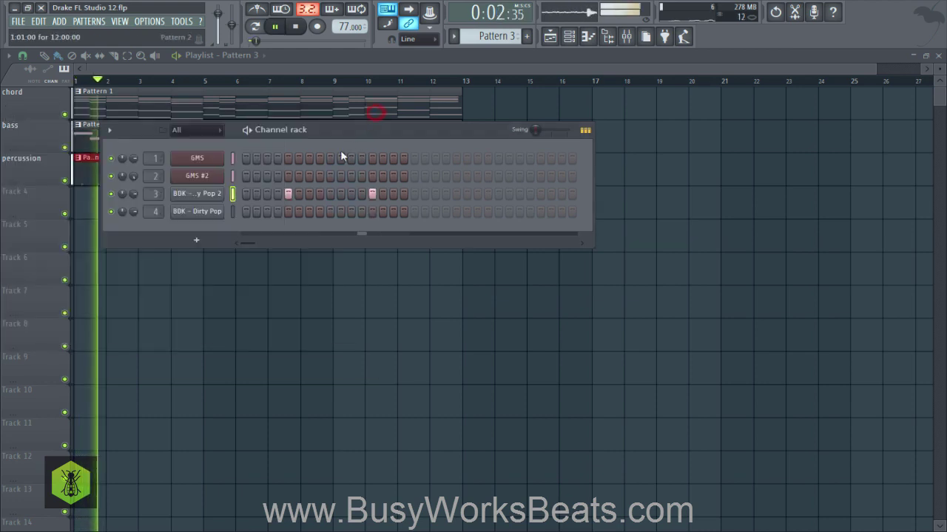
pyautogui.press('space')
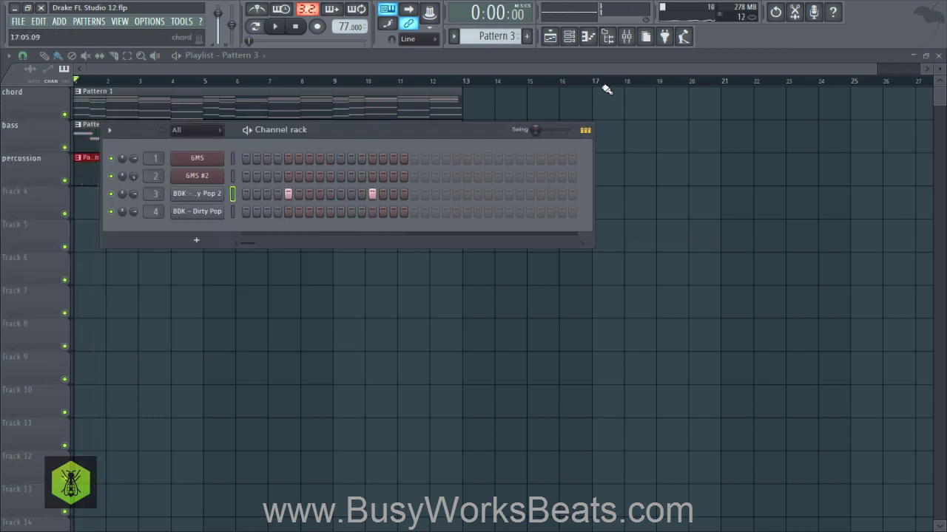
# - Load Fruity Reeverb 2 into the first effect slot of the Dirty Pop 2 mixer track and reposition its window
pyautogui.click(626, 36)
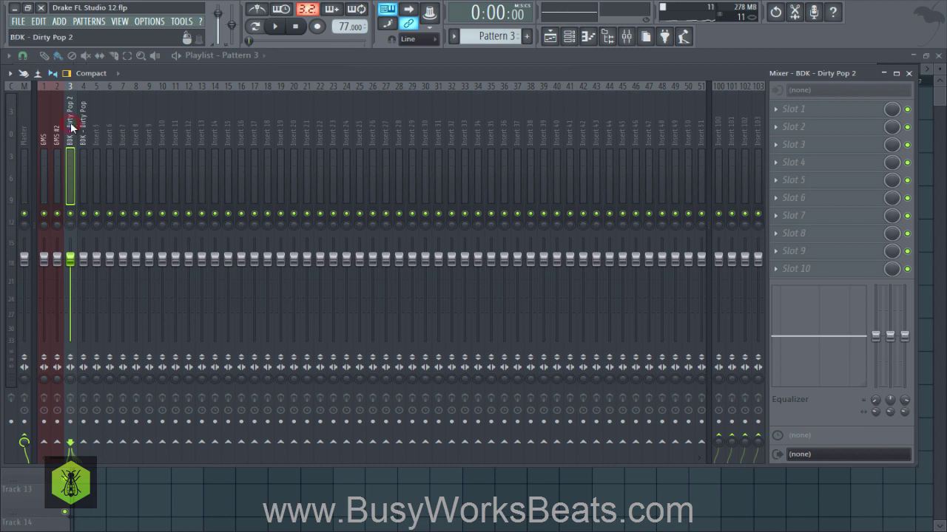
pyautogui.click(812, 111)
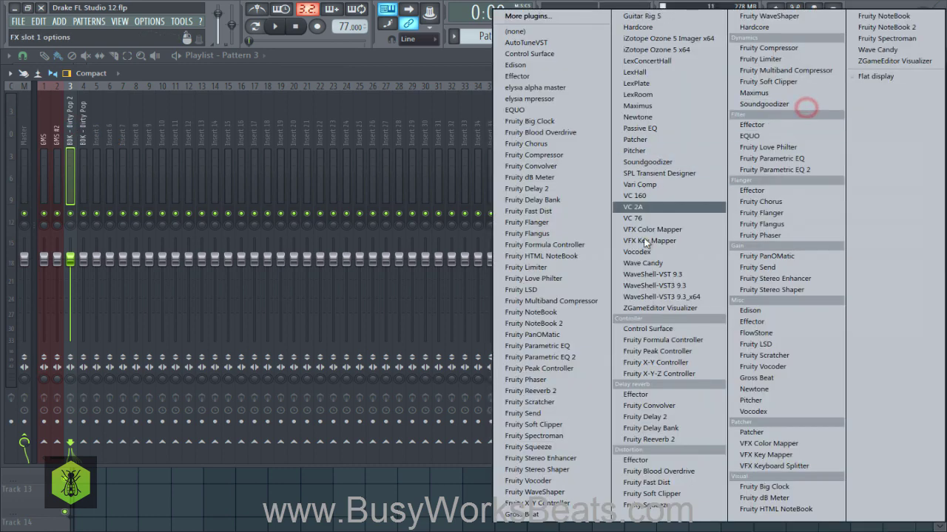
pyautogui.click(654, 441)
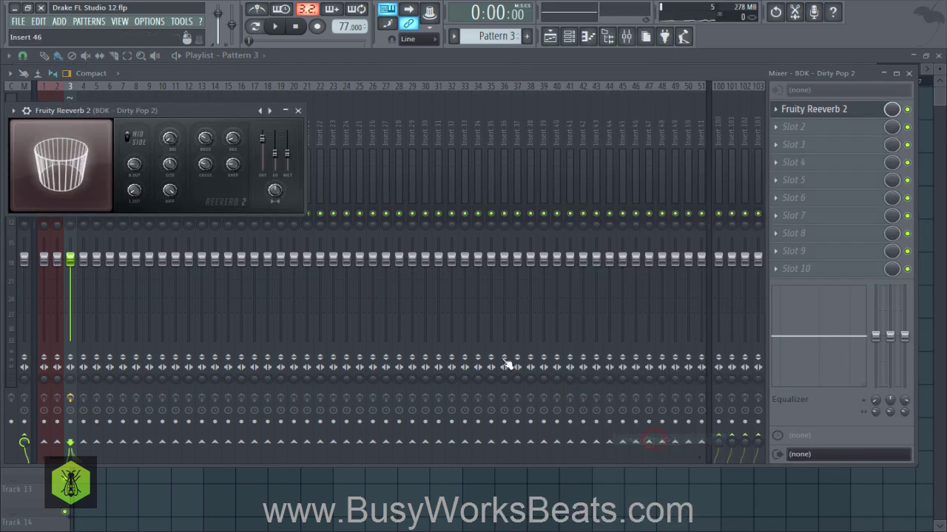
pyautogui.moveTo(193, 108); pyautogui.dragTo(334, 156)
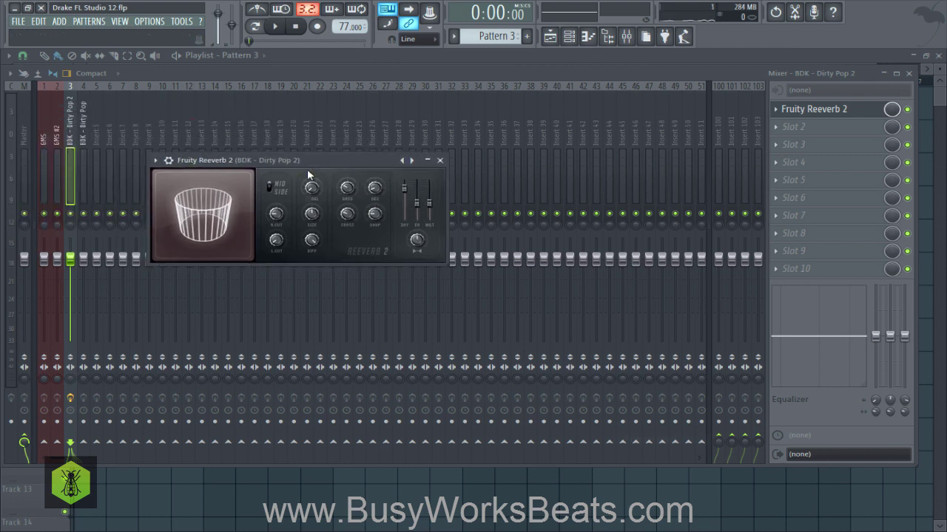
# - Adjust the decay, wet level, stereo separation and delay of the Dirty Pop 2 reverb
pyautogui.moveTo(373, 196); pyautogui.dragTo(373, 177)
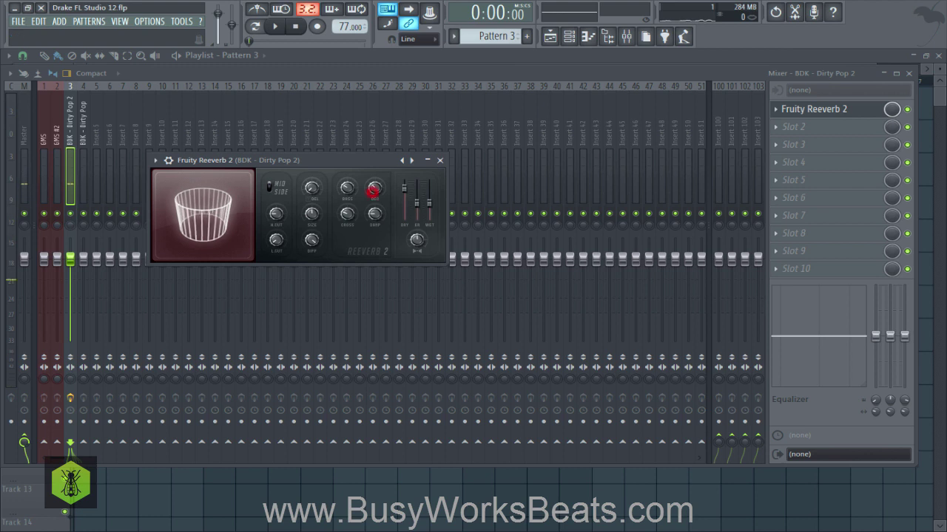
pyautogui.moveTo(429, 200); pyautogui.dragTo(430, 201)
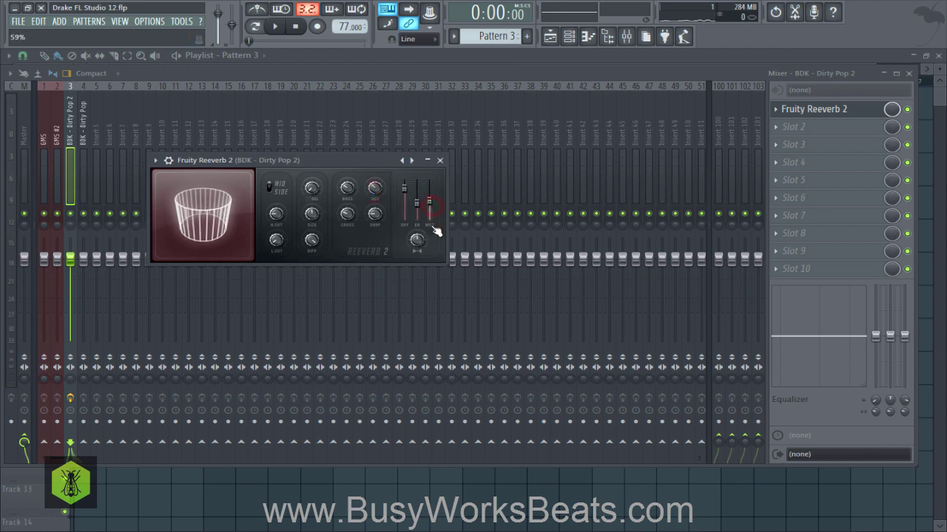
pyautogui.moveTo(421, 238); pyautogui.dragTo(423, 236)
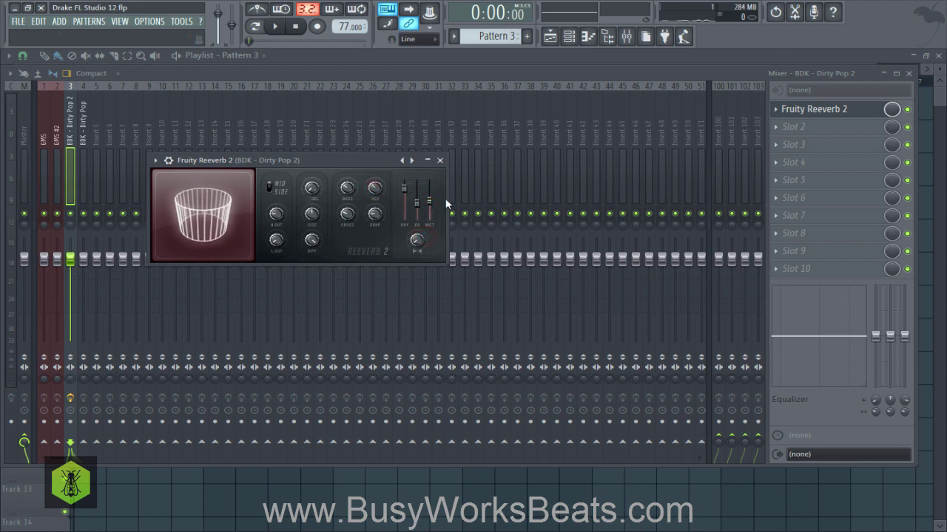
pyautogui.moveTo(433, 199); pyautogui.dragTo(434, 200)
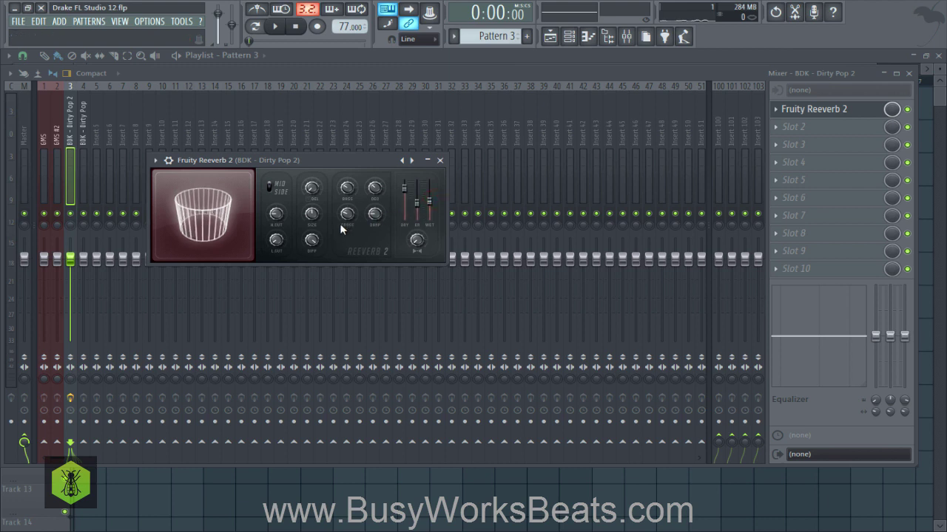
pyautogui.click(311, 188)
pyautogui.moveTo(311, 188); pyautogui.dragTo(312, 186)
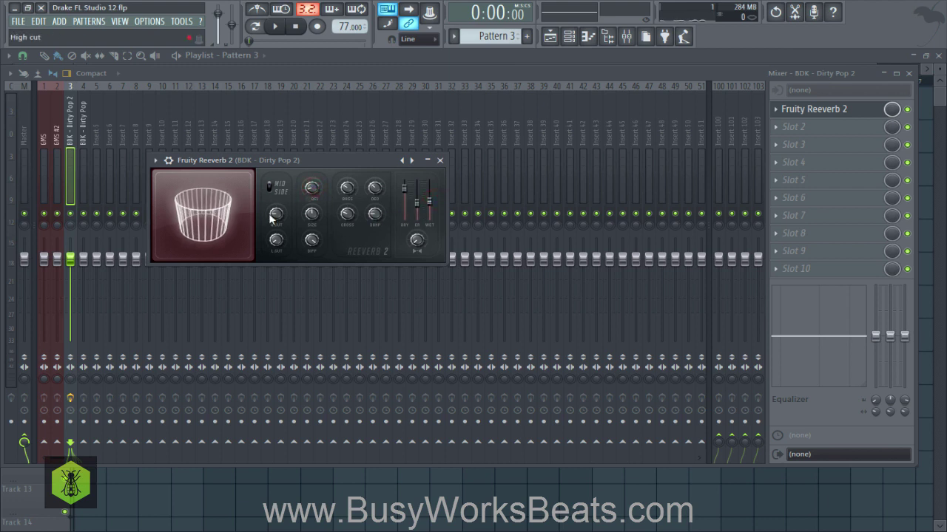
# - Adjust the reverb's low cut and high cut while auditioning the Dirty Pop 2 sample at C5
pyautogui.click(276, 240)
pyautogui.click(277, 215)
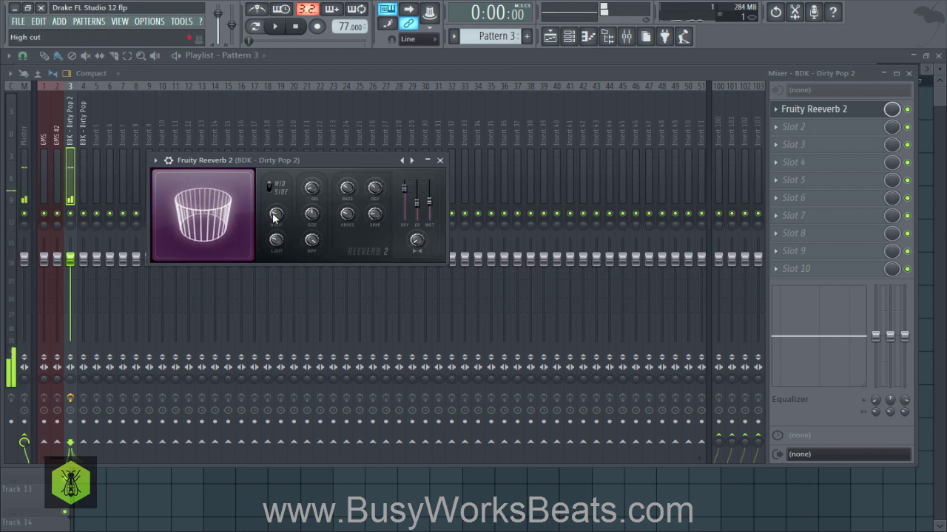
pyautogui.click(273, 216)
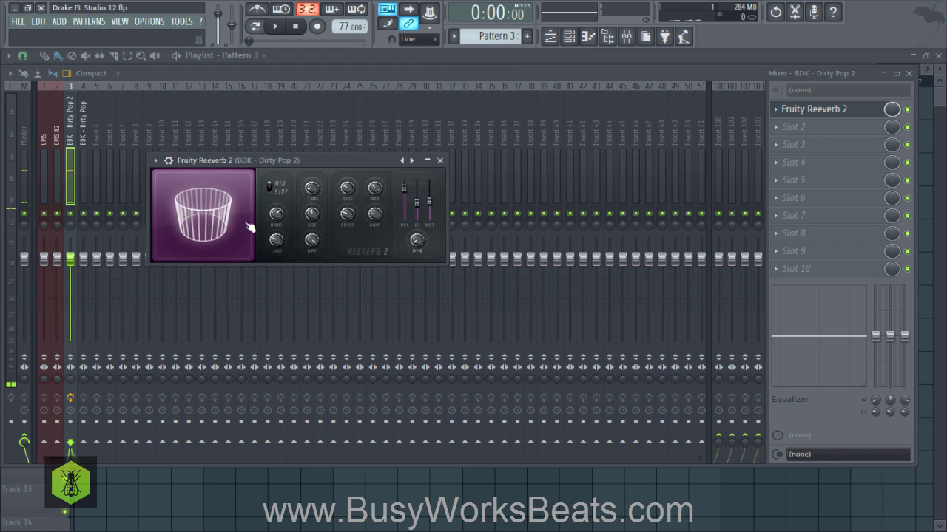
pyautogui.press('q')
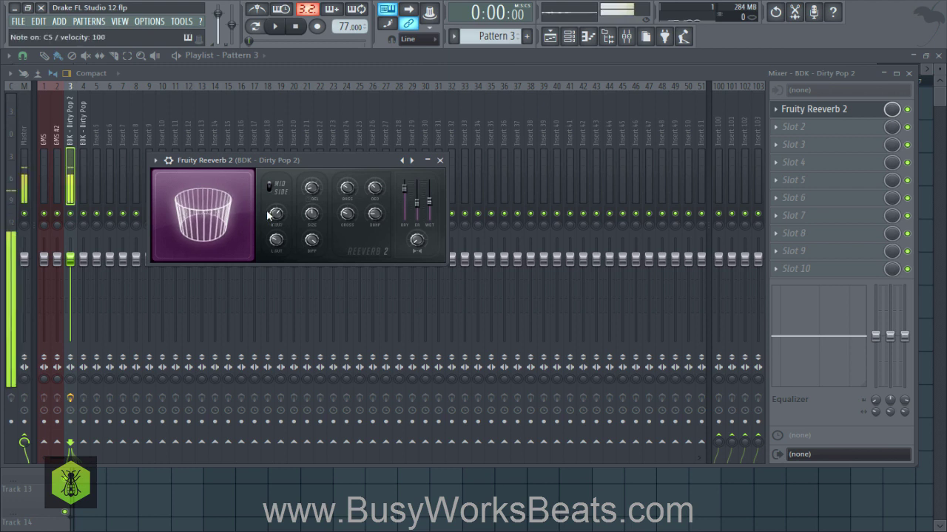
pyautogui.click(278, 213)
pyautogui.moveTo(278, 214); pyautogui.dragTo(278, 248)
pyautogui.press('q')
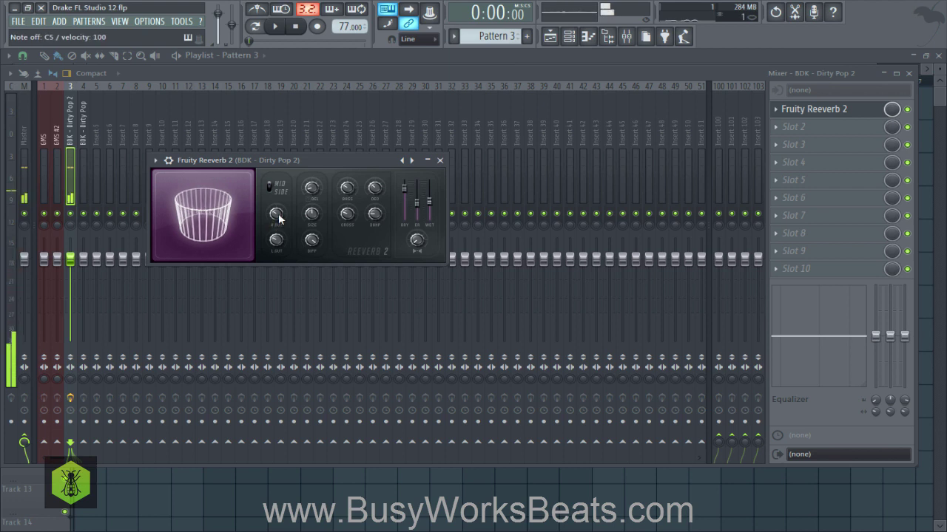
pyautogui.moveTo(279, 215); pyautogui.dragTo(278, 232)
pyautogui.press('q')
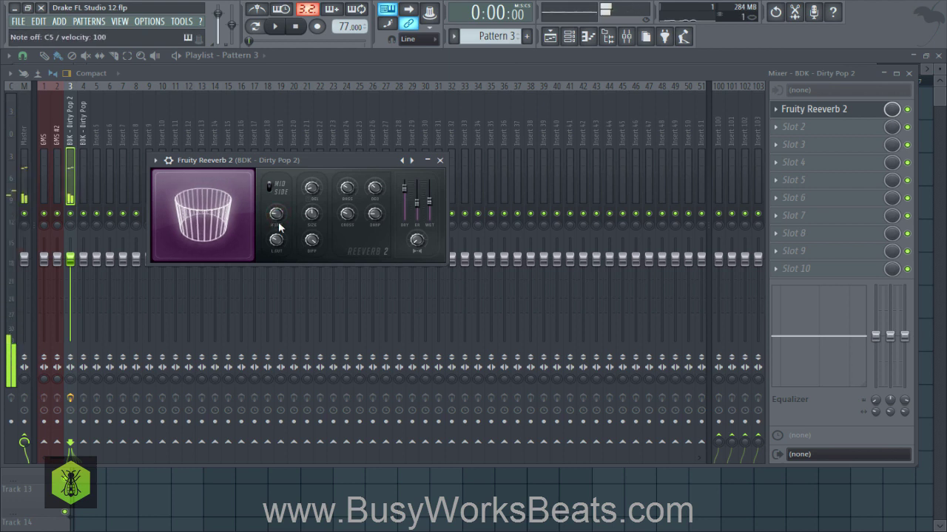
# - Close the reverb, play the arrangement to hear its effect while checking the mixer, and close the mixer
pyautogui.click(439, 159)
pyautogui.press('space')
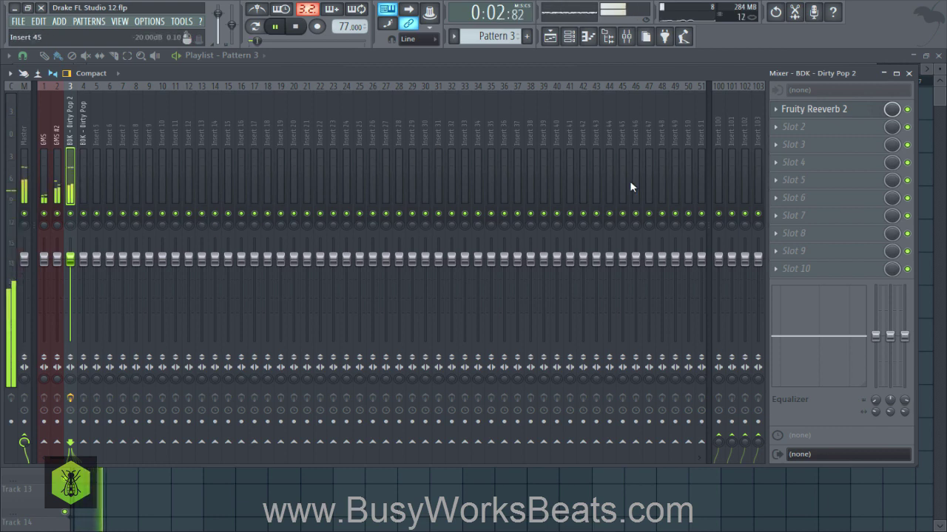
pyautogui.click(909, 73)
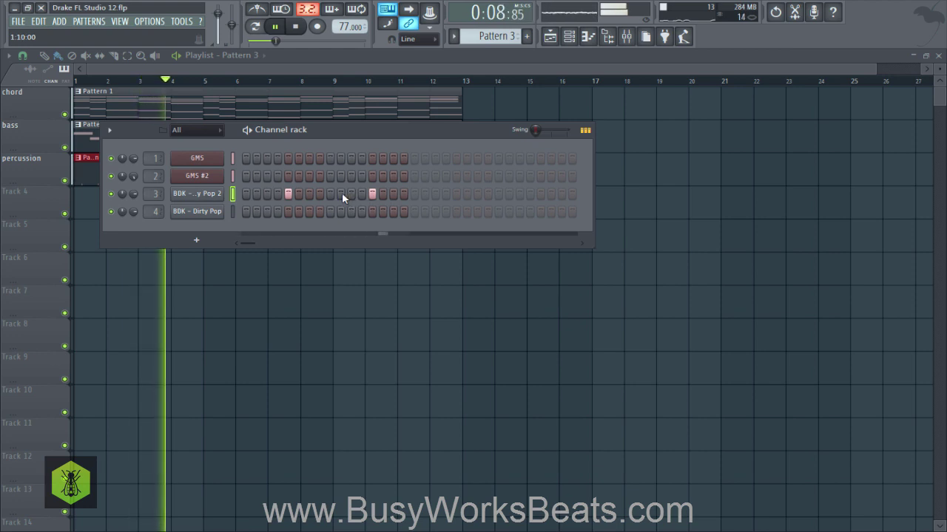
pyautogui.click(628, 43)
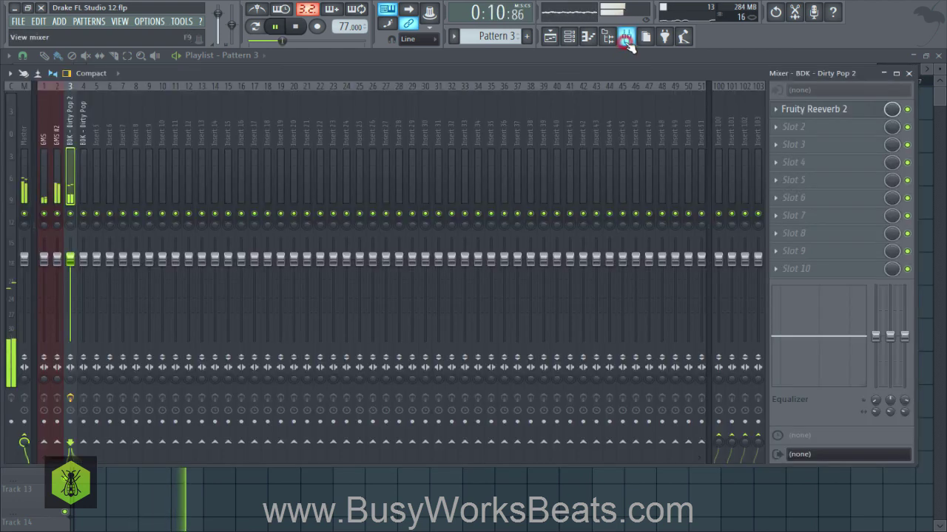
pyautogui.click(911, 70)
# - View the Dirty Pop 2 sampler settings during playback, stop the song, and close the settings
pyautogui.click(207, 193)
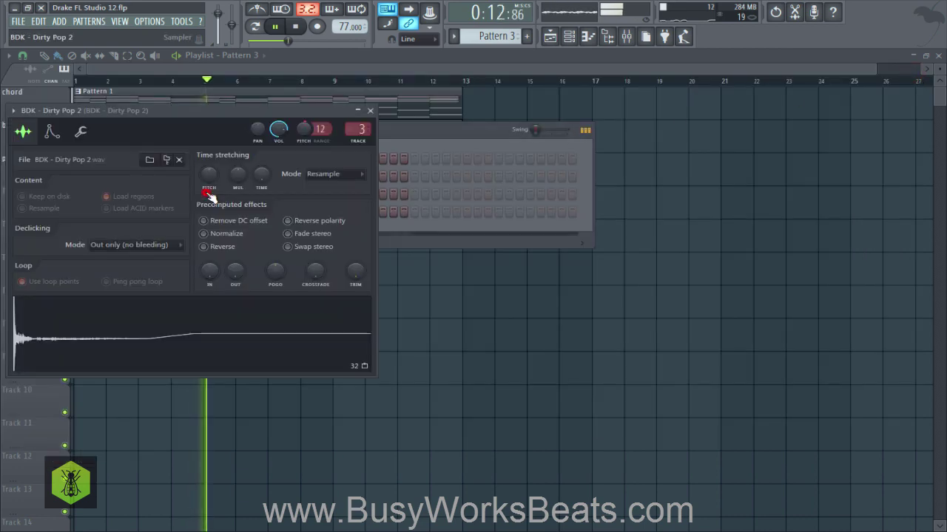
pyautogui.click(371, 112)
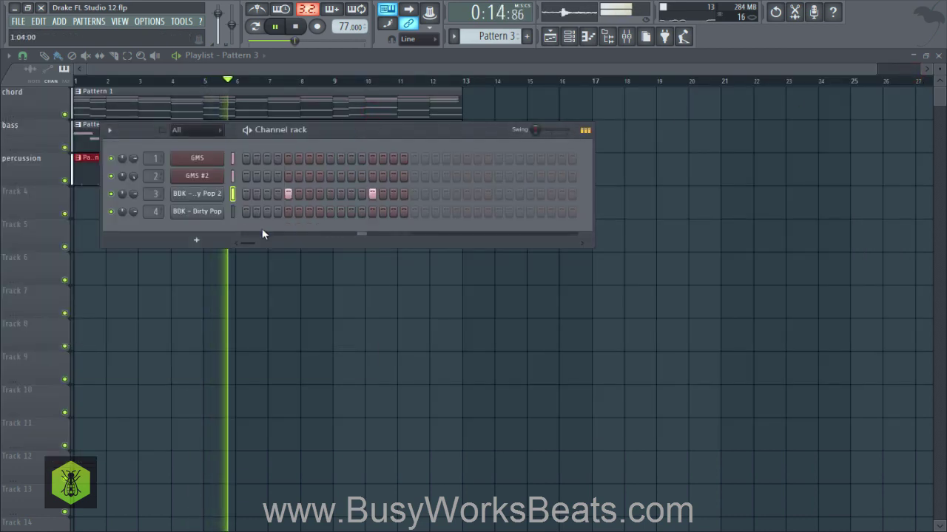
pyautogui.click(197, 193)
pyautogui.press('space')
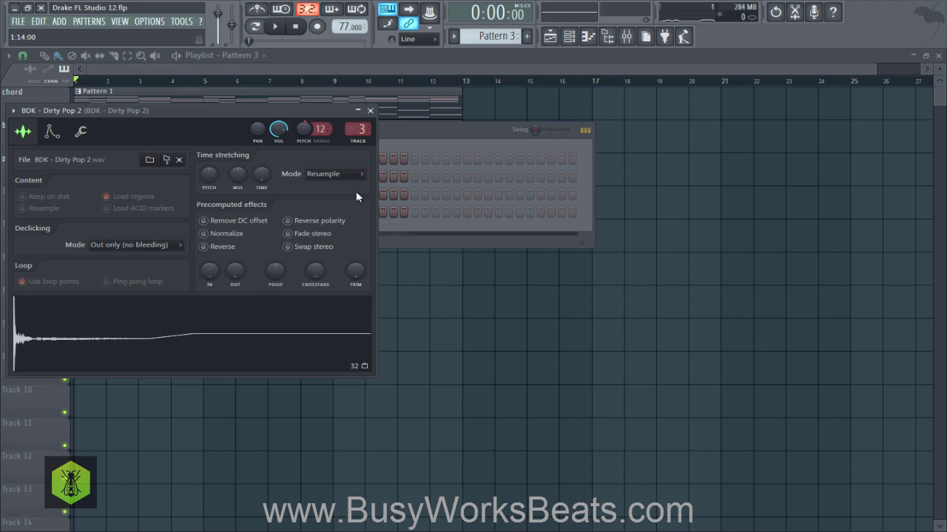
pyautogui.click(370, 111)
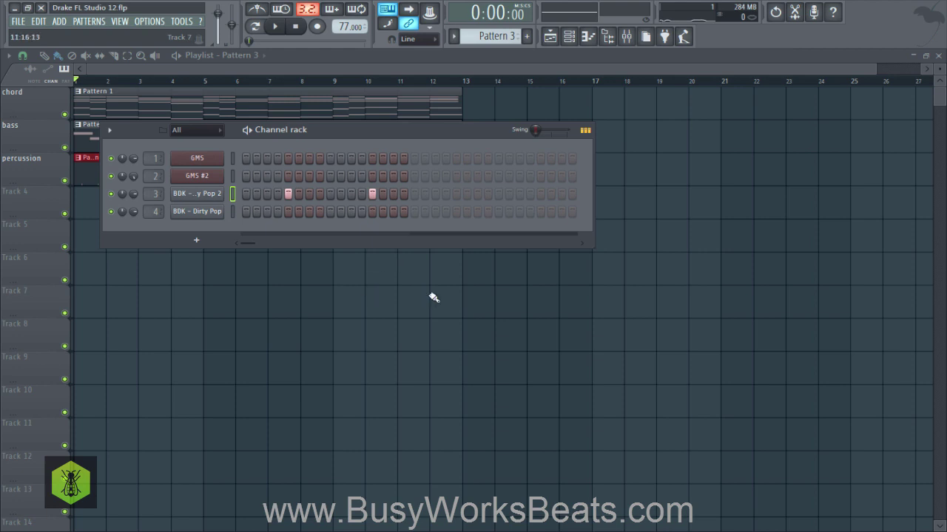
# - Program Dirty Pop hits on steps 5, 8, 10 and 13 of Pattern 3 while the arrangement plays
pyautogui.click(494, 37)
pyautogui.click(288, 211)
pyautogui.press('space')
pyautogui.click(309, 212)
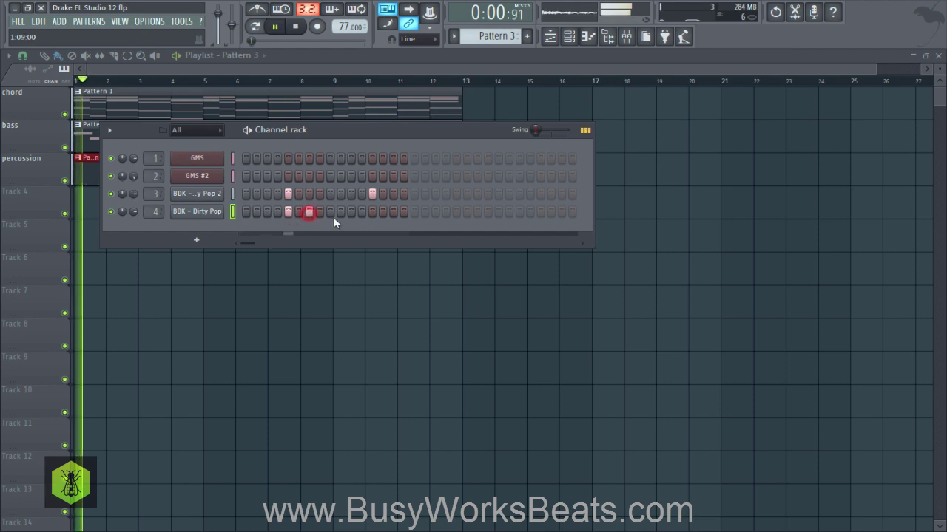
pyautogui.click(310, 212)
pyautogui.click(319, 211)
pyautogui.click(341, 211)
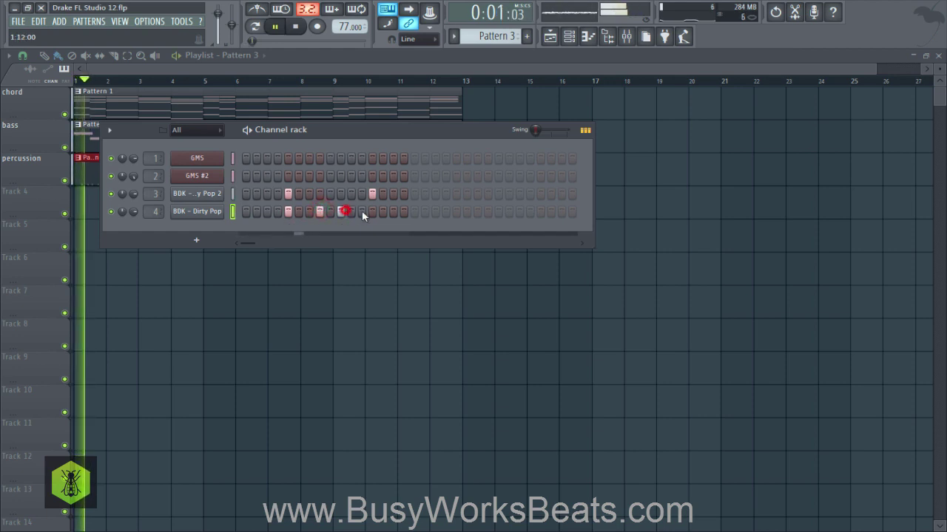
pyautogui.click(372, 211)
pyautogui.press('space')
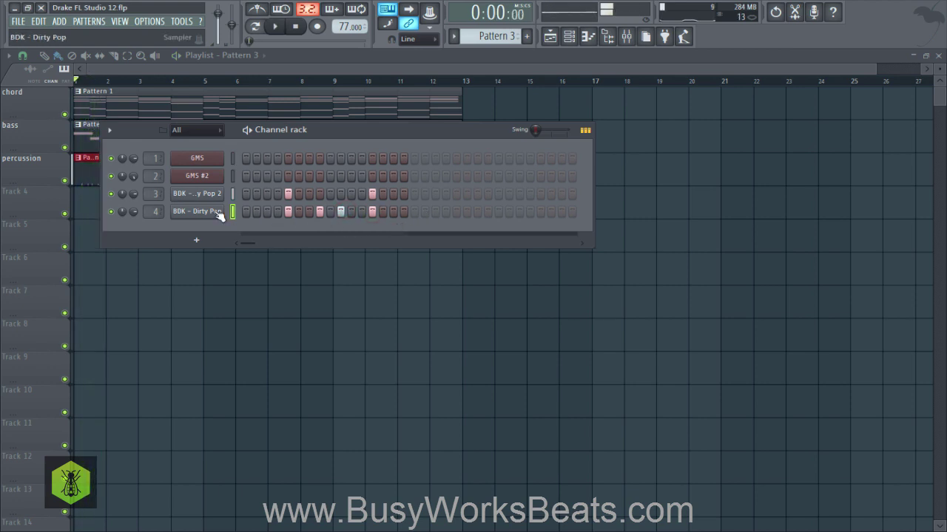
# - Enable the Dirty Pop sampler's volume envelope, shape it into a very short decay without attack, hold, sustain or release, and play the song
pyautogui.click(213, 212)
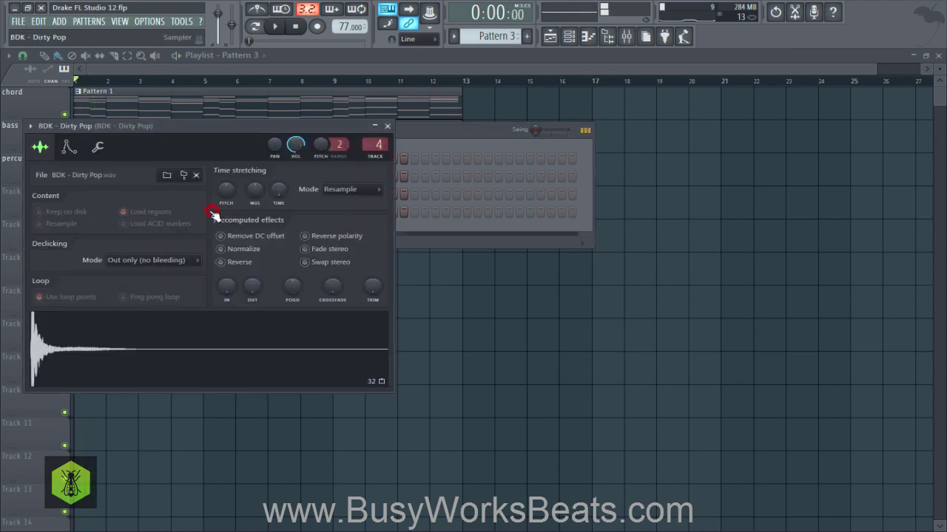
pyautogui.click(71, 147)
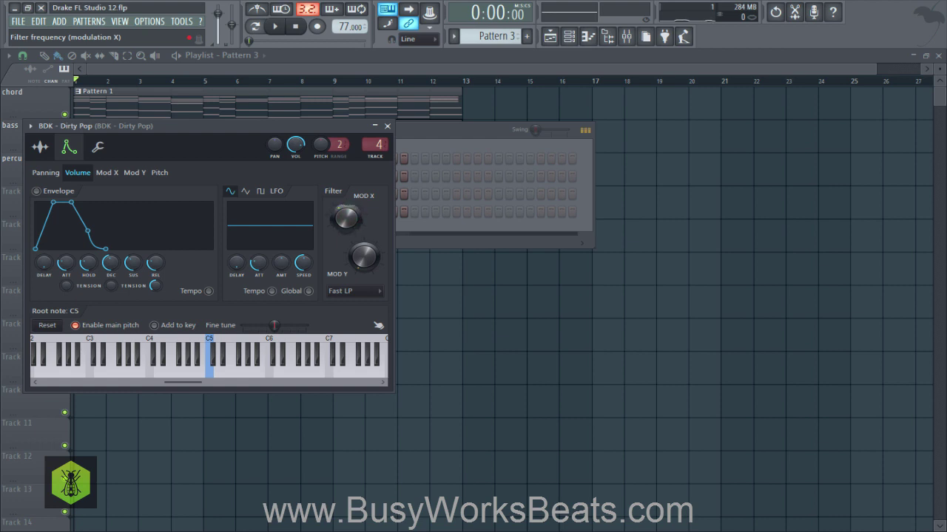
pyautogui.press('q')
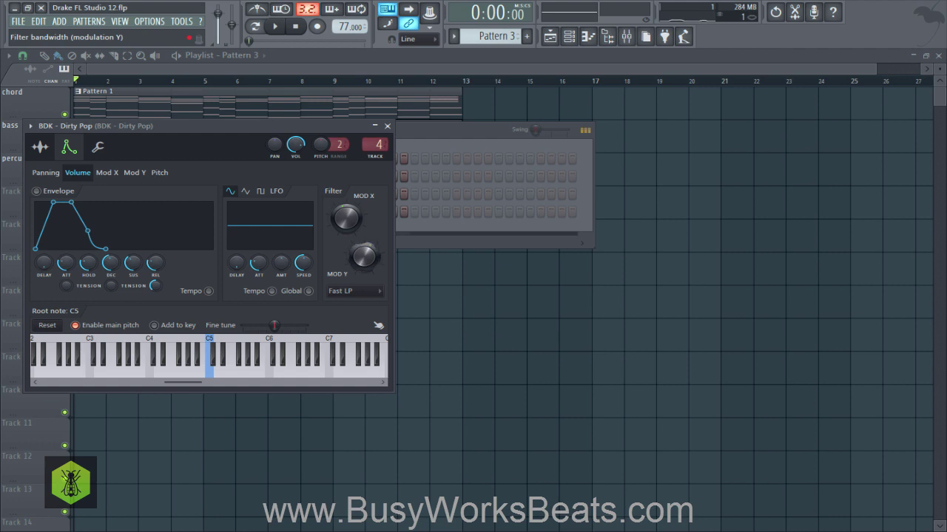
pyautogui.press('z')
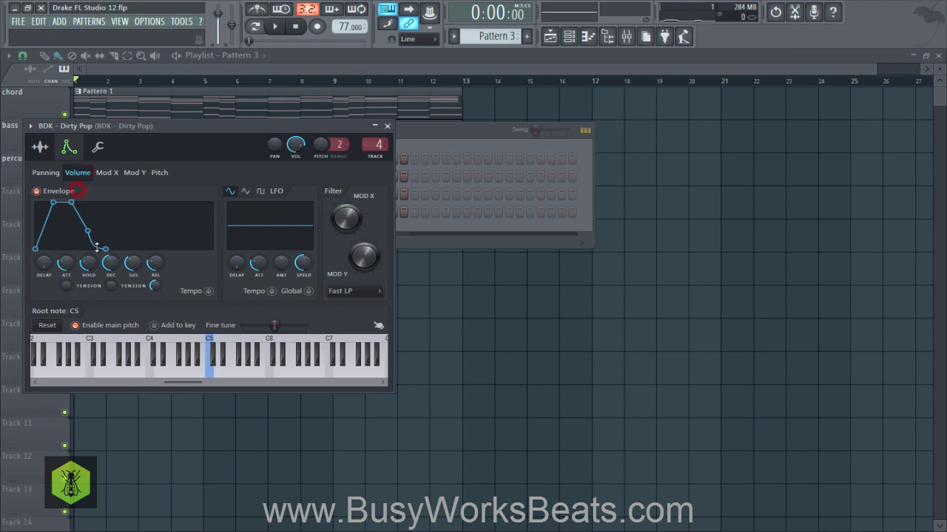
pyautogui.moveTo(67, 264); pyautogui.dragTo(99, 296)
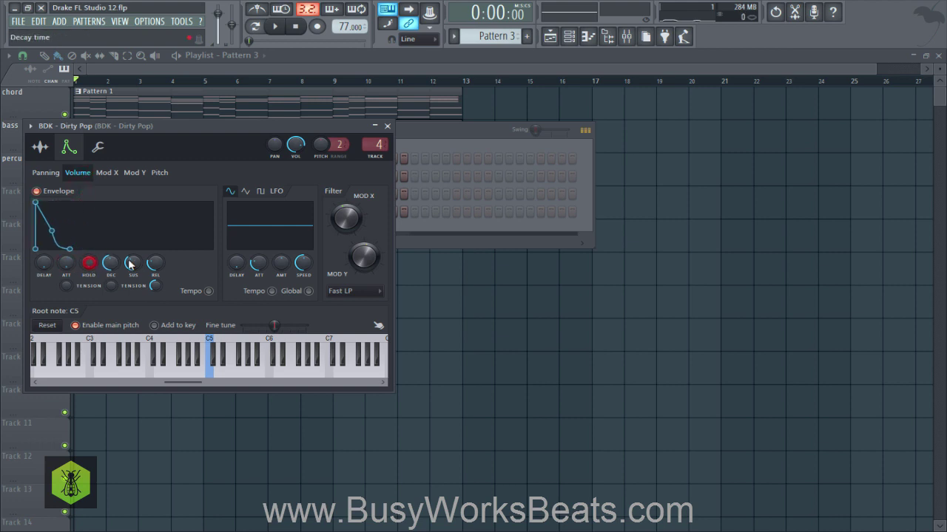
pyautogui.moveTo(136, 265); pyautogui.dragTo(110, 290)
pyautogui.press('space')
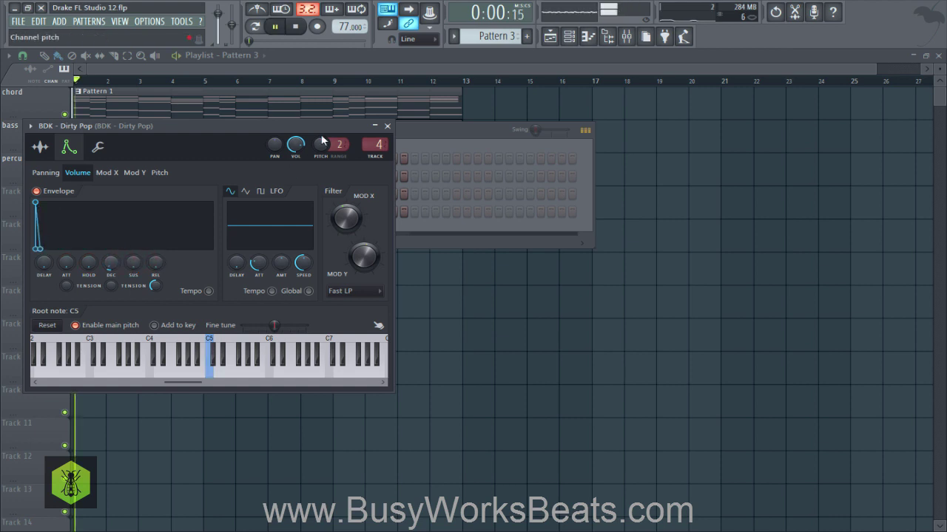
pyautogui.click(387, 125)
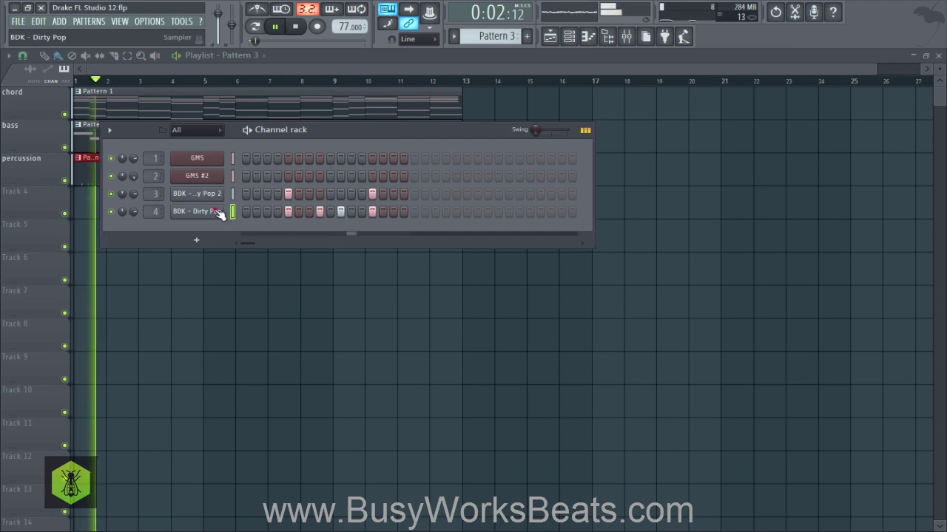
# - Set Dirty Pop's pitch range to 12 semitones and raise its pitch to about +444 cents while the song plays
pyautogui.click(215, 211)
pyautogui.press('space')
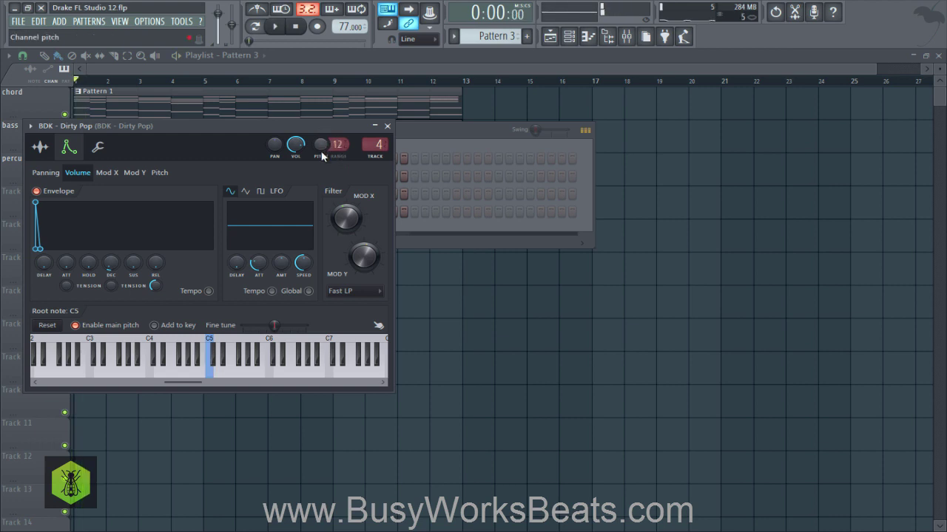
pyautogui.press('space')
pyautogui.moveTo(323, 156); pyautogui.dragTo(323, 130)
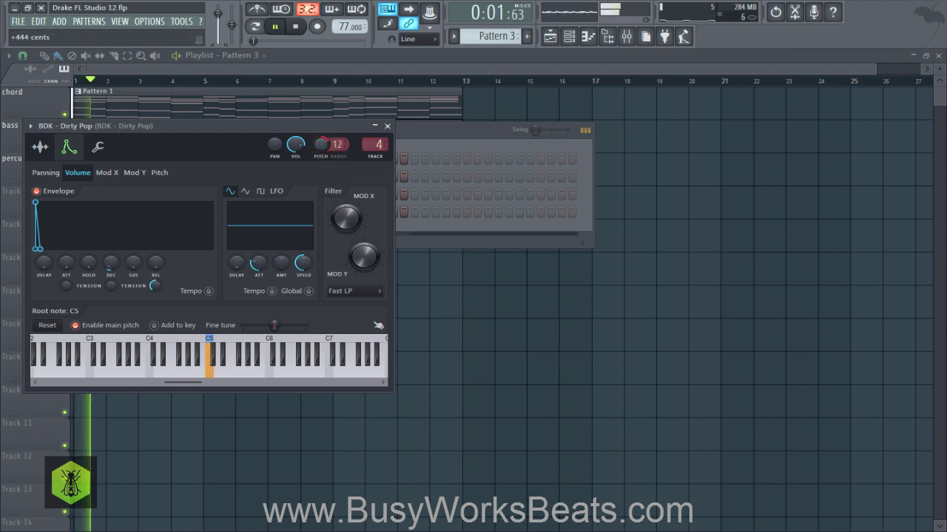
pyautogui.click(423, 141)
# - Audition Dirty Pop with Dirty Pop 2 temporarily muted, compare both playing together, and stop the song
pyautogui.click(110, 195)
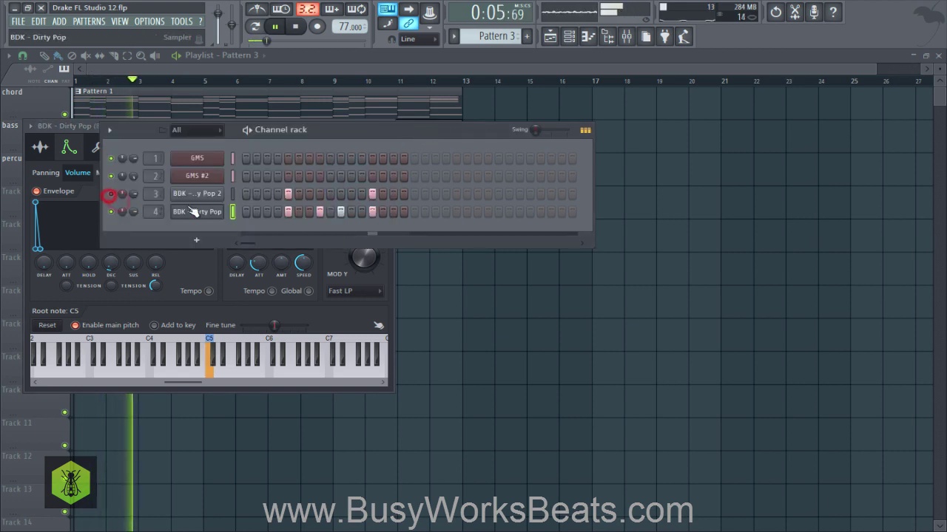
pyautogui.click(194, 211)
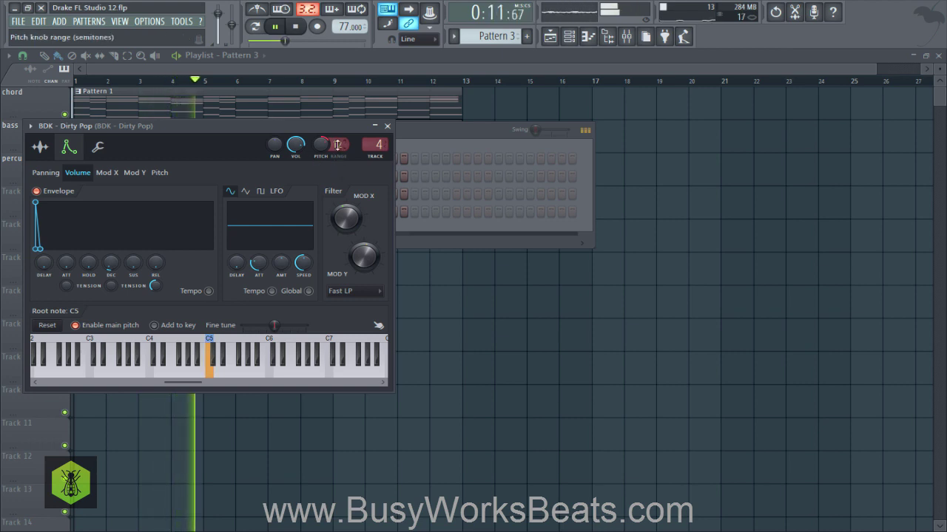
pyautogui.click(387, 127)
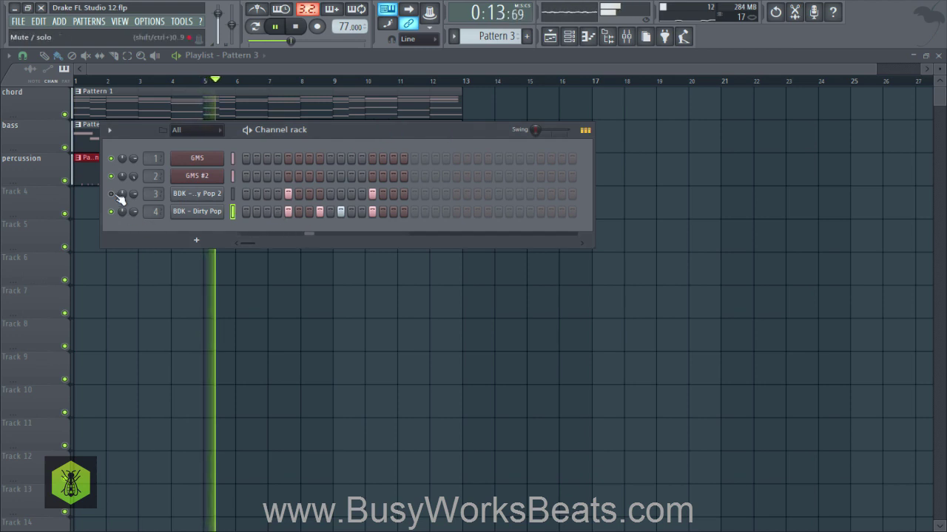
pyautogui.click(198, 210)
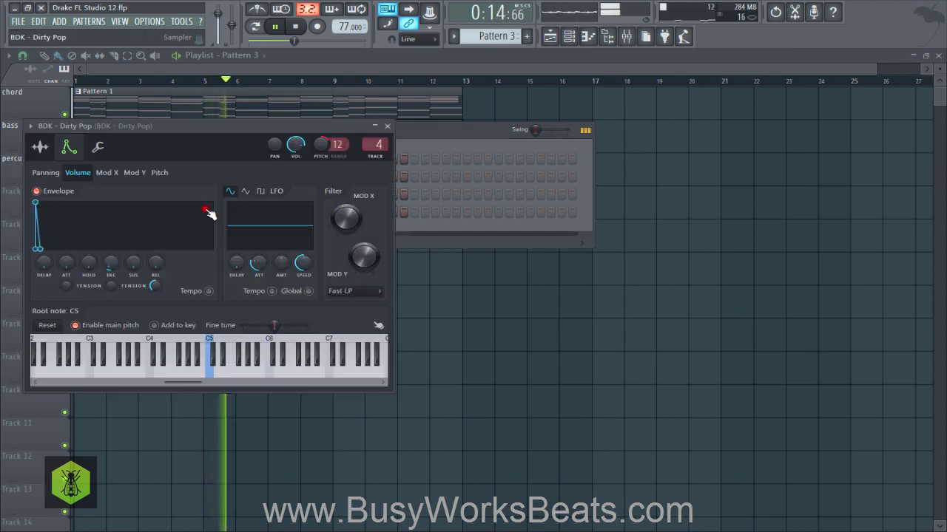
pyautogui.click(386, 127)
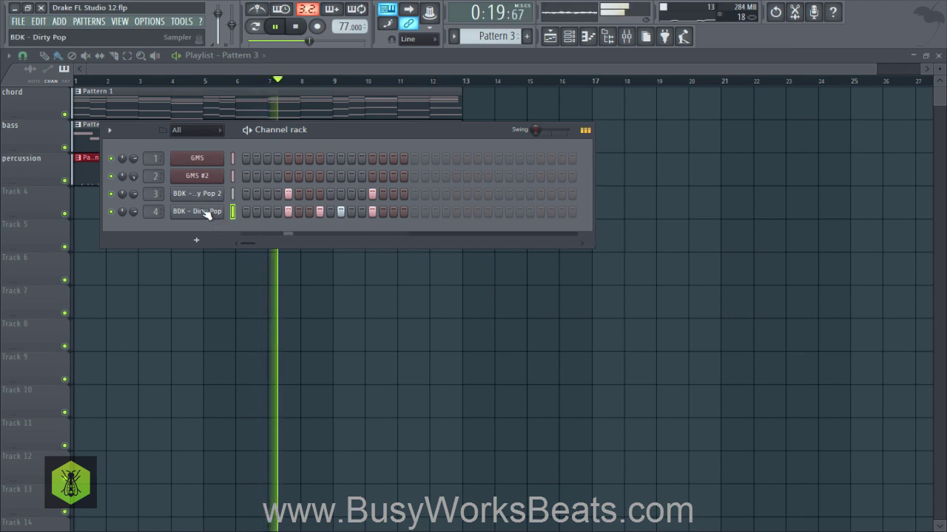
pyautogui.press('space')
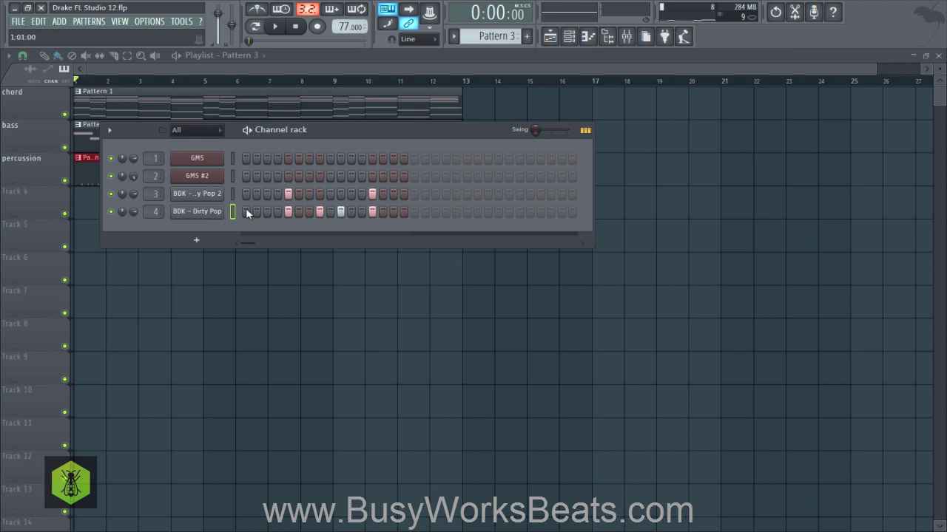
# - View Dirty Pop's arpeggiator and echo settings, close the sampler, and play the arrangement for a few bars
pyautogui.click(197, 212)
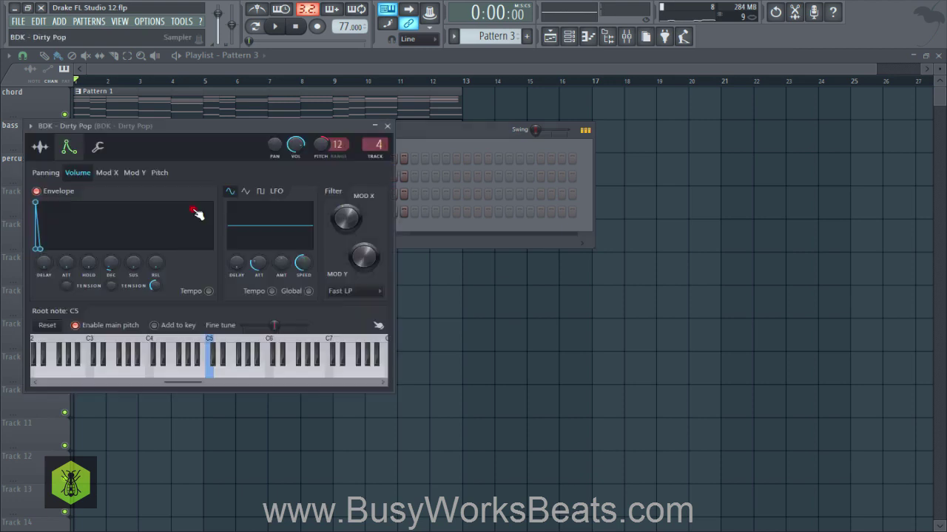
pyautogui.click(98, 147)
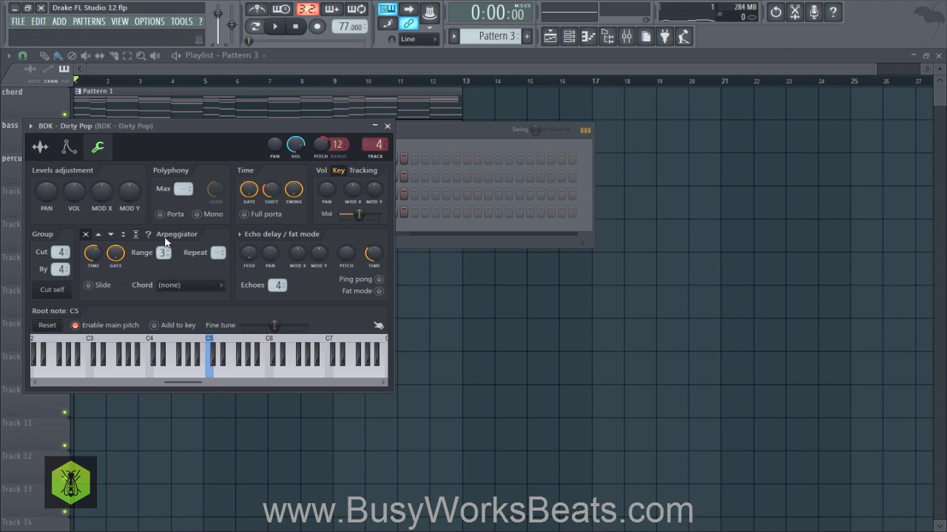
pyautogui.click(386, 125)
pyautogui.press('space')
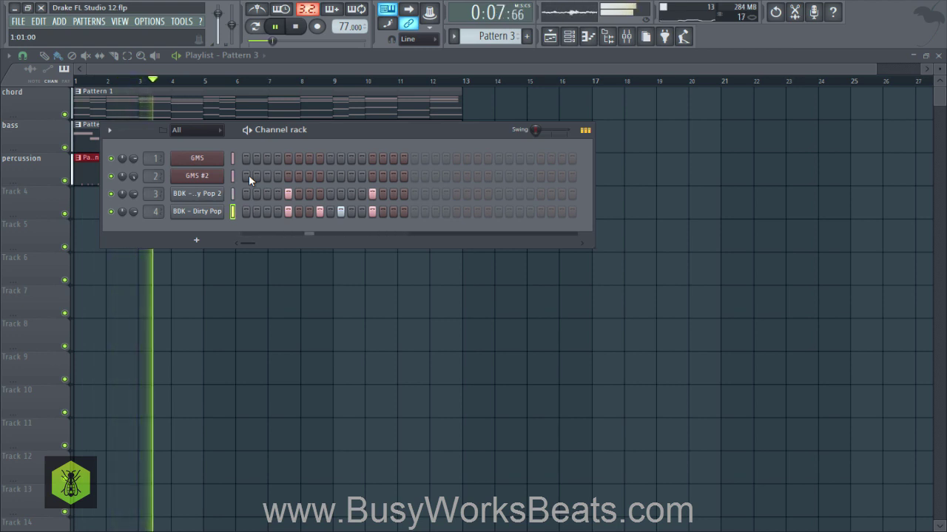
pyautogui.press('space')
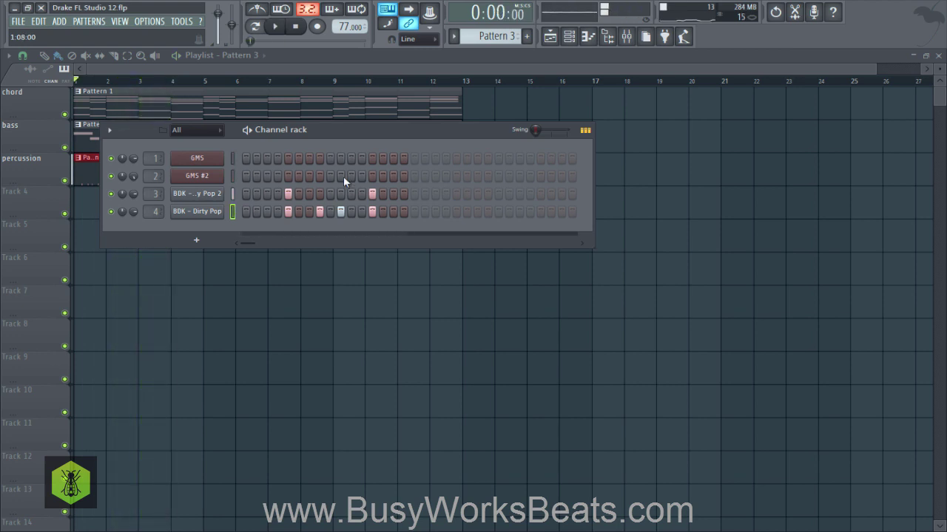
# - Load Fruity Reeverb 2 in the first effect slot of Dirty Pop's mixer track, adjust its decay, and raise its wet level
pyautogui.press('F9')
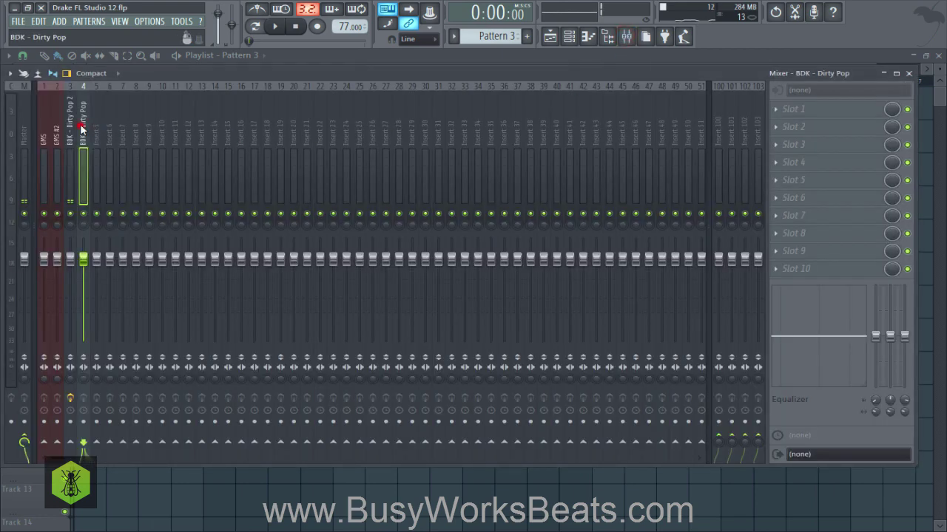
pyautogui.click(786, 109)
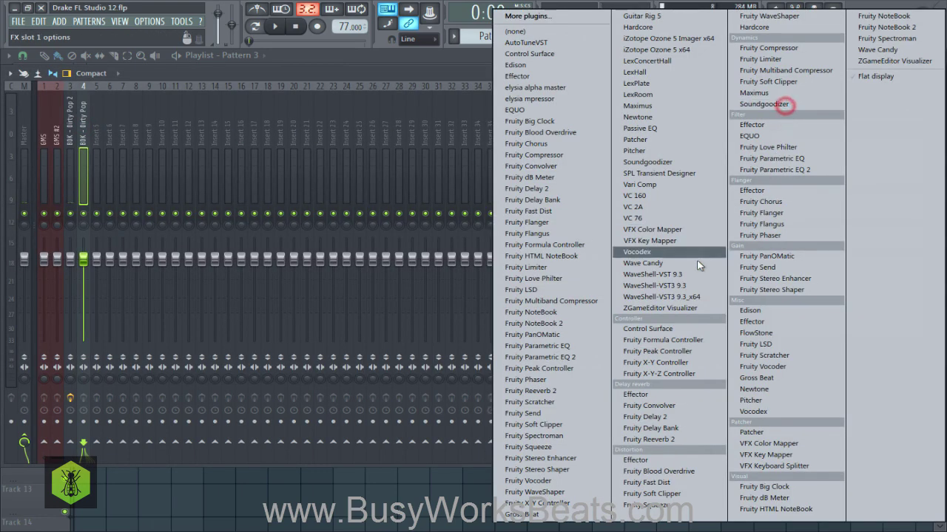
pyautogui.click(658, 440)
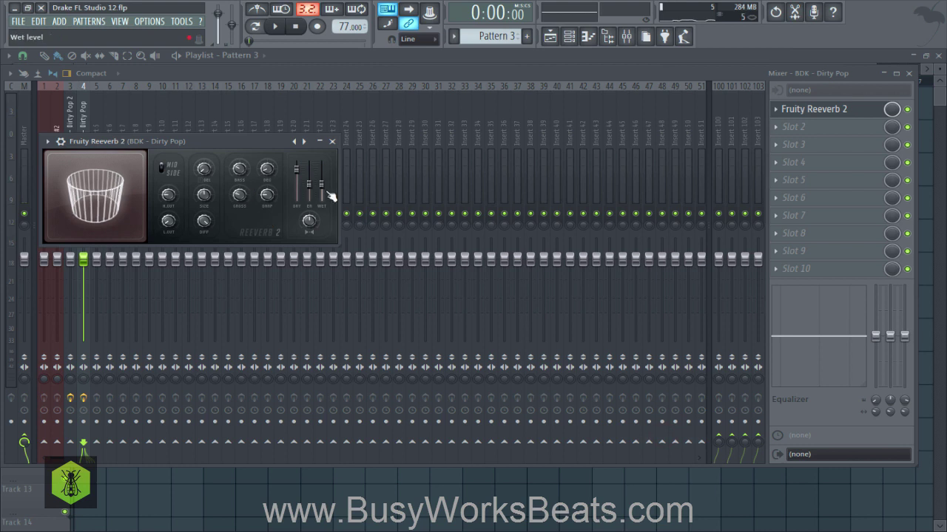
pyautogui.moveTo(269, 169); pyautogui.dragTo(268, 164)
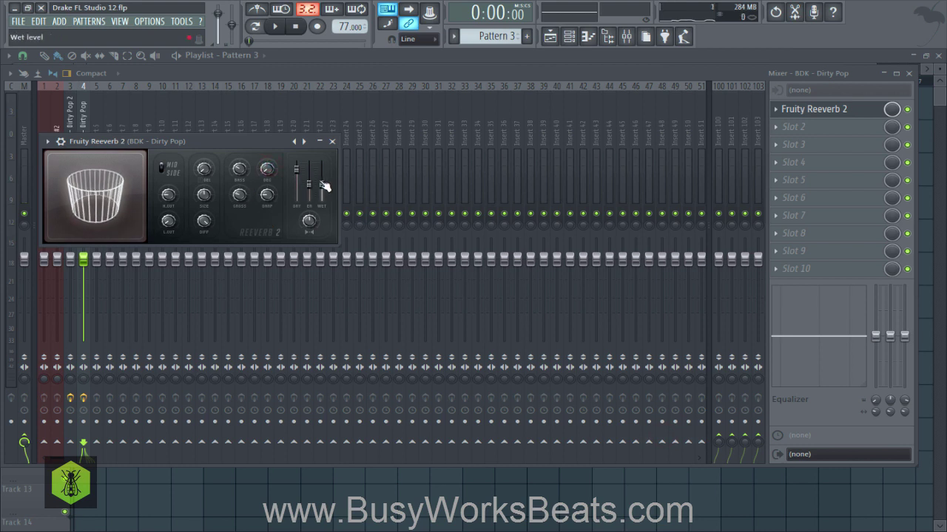
pyautogui.moveTo(324, 185); pyautogui.dragTo(323, 175)
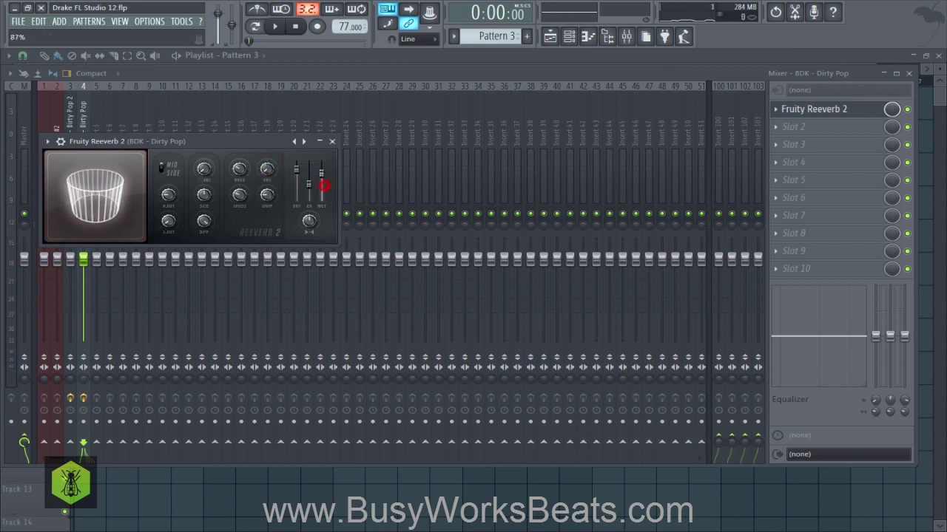
# - Adjust the Dirty Pop reverb's decay time and predelay, and audition the sample with repeated notes
pyautogui.click(265, 171)
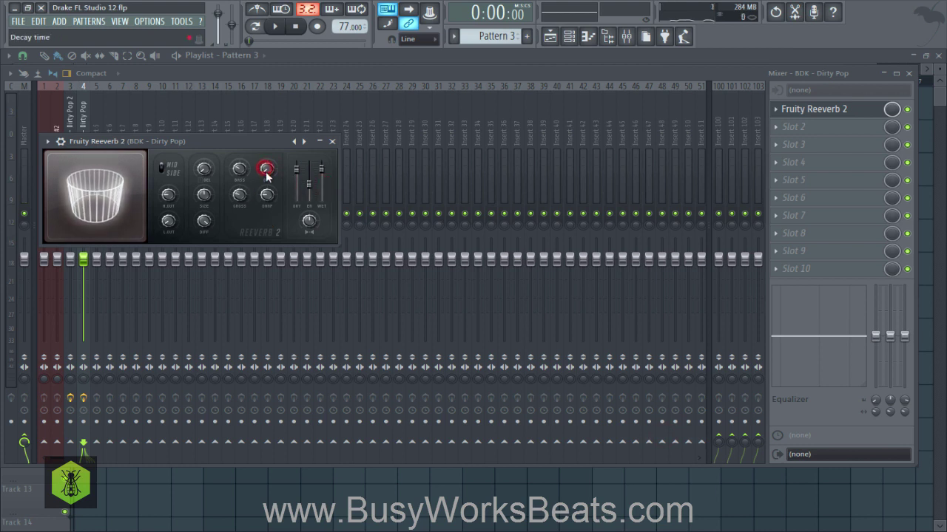
pyautogui.click(208, 169)
pyautogui.moveTo(207, 169); pyautogui.dragTo(208, 151)
pyautogui.click(207, 169)
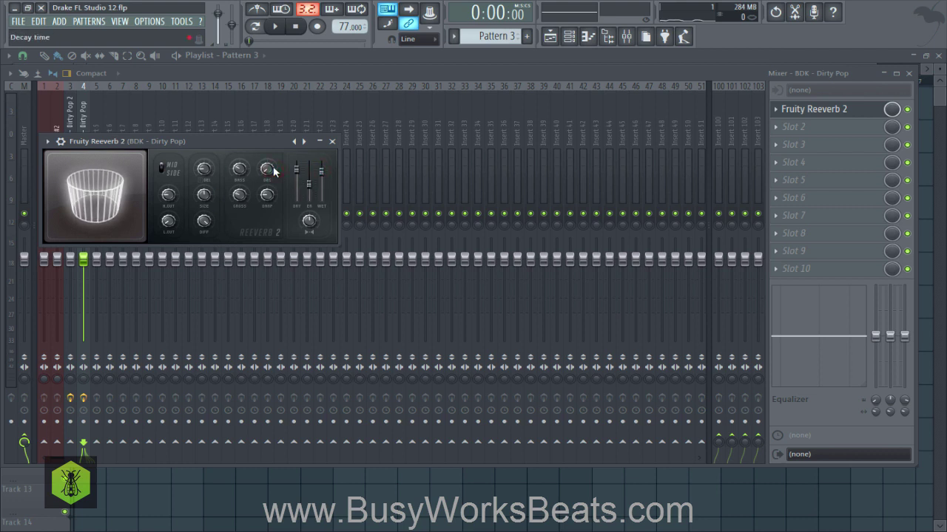
pyautogui.press('q')
pyautogui.press('q')
pyautogui.press('q')
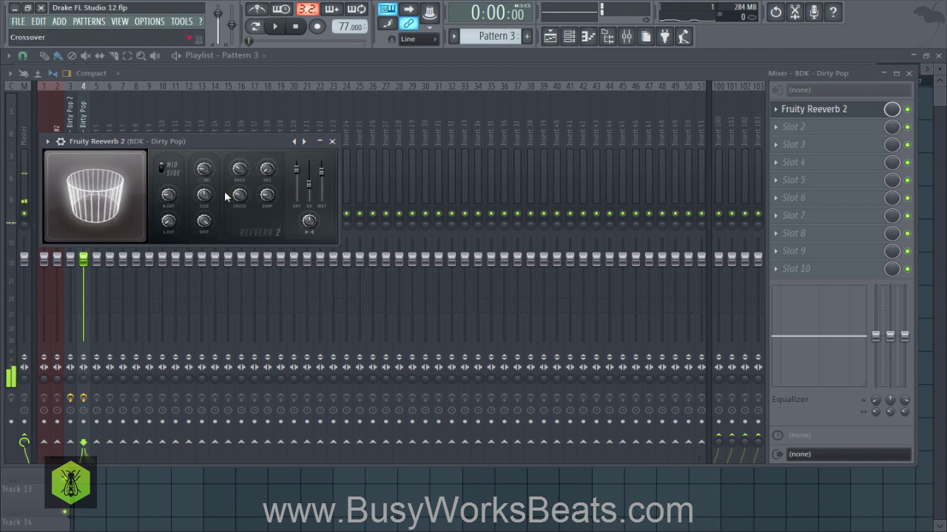
# - Enlarge the reverb's room size and set its low cut to about 425 Hz while auditioning low notes
pyautogui.moveTo(203, 194); pyautogui.dragTo(203, 181)
pyautogui.press('z')
pyautogui.press('z')
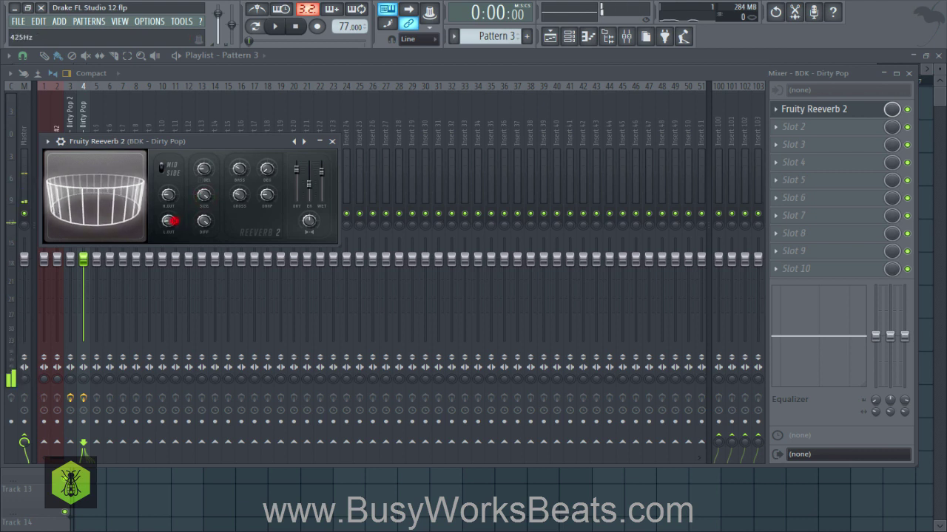
# - Play the arrangement briefly to check the reverb, and set Fruity Reeverb 2's predelay to about 187 ms
pyautogui.press('space')
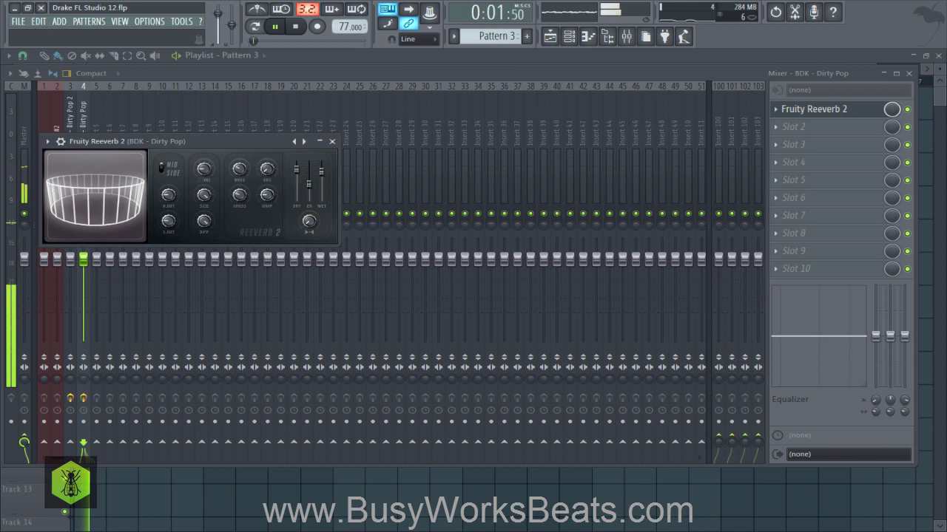
pyautogui.click(334, 142)
pyautogui.press('space')
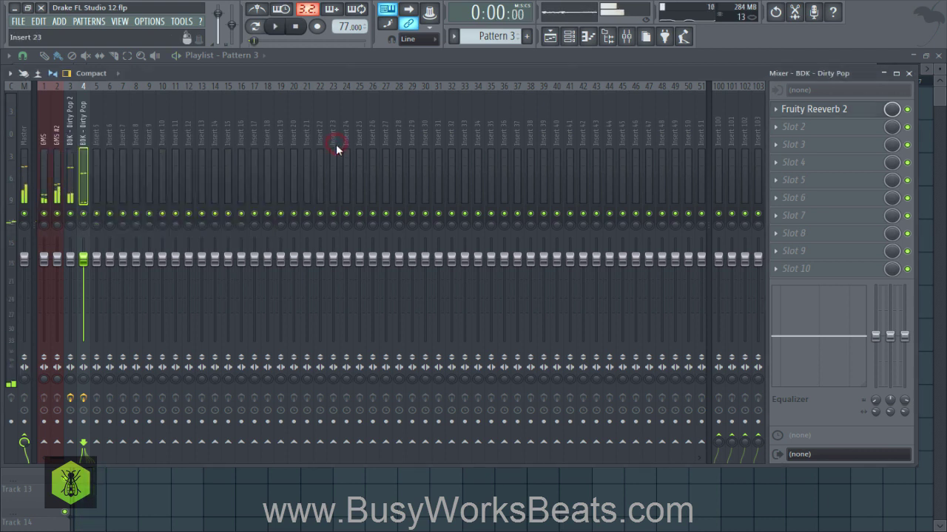
pyautogui.click(813, 111)
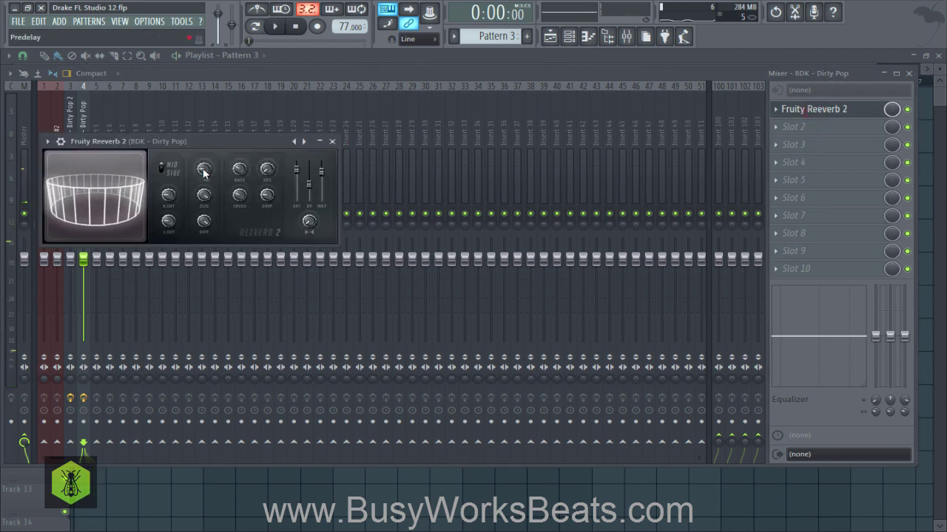
pyautogui.moveTo(205, 173); pyautogui.dragTo(205, 163)
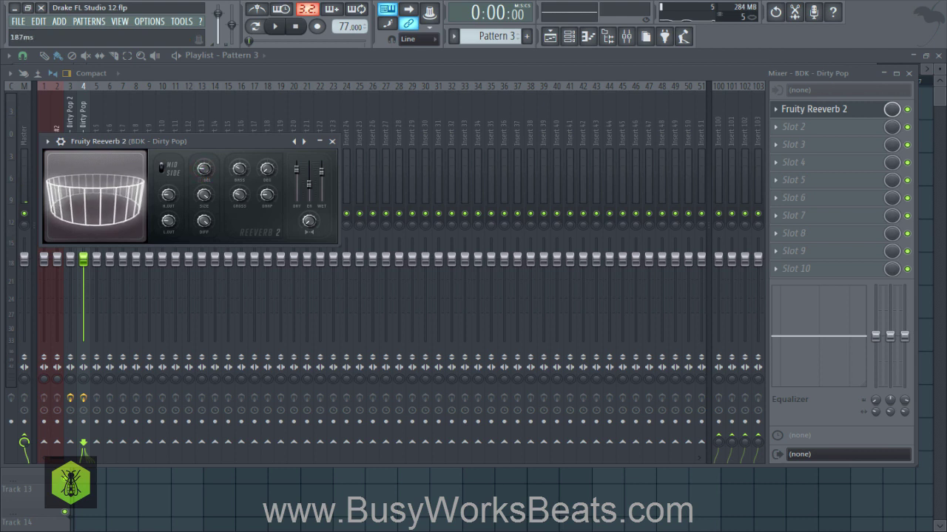
# - Play the arrangement with the adjusted reverb, and close the mixer and the reverb window
pyautogui.press('space')
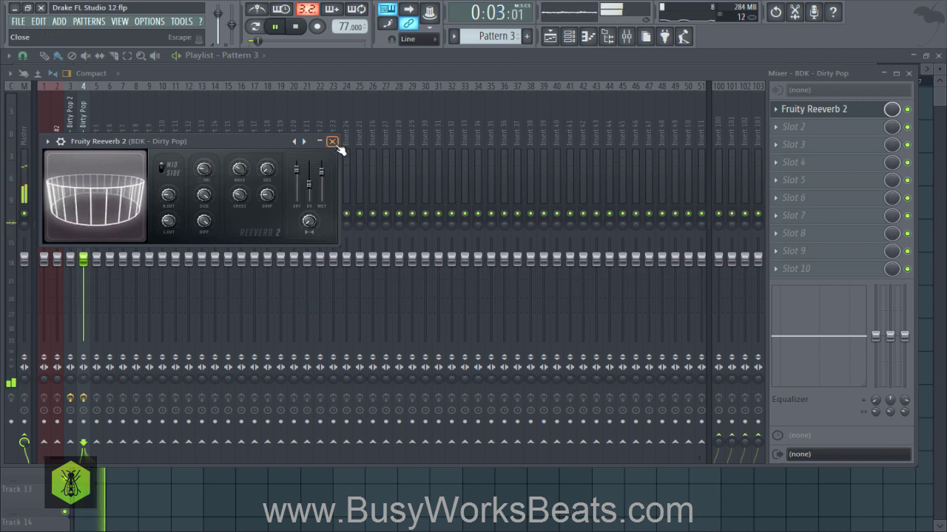
pyautogui.click(908, 73)
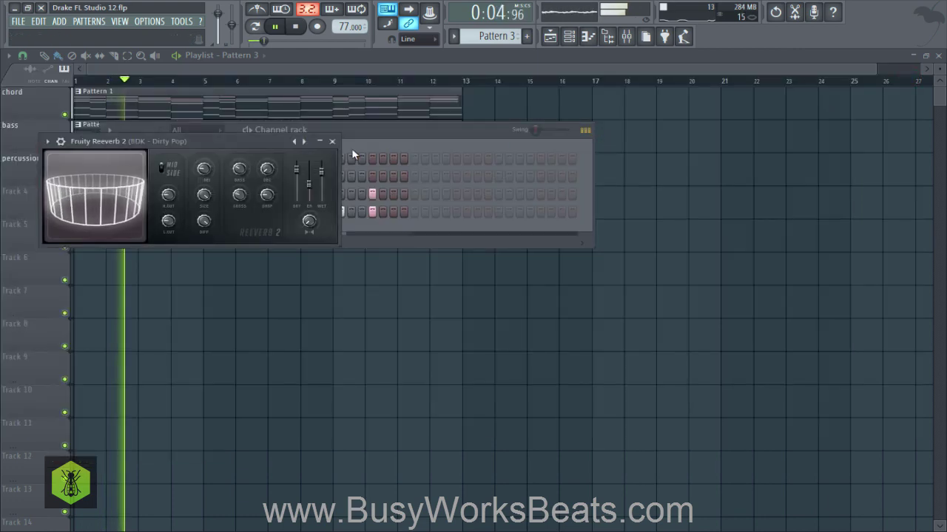
pyautogui.click(332, 142)
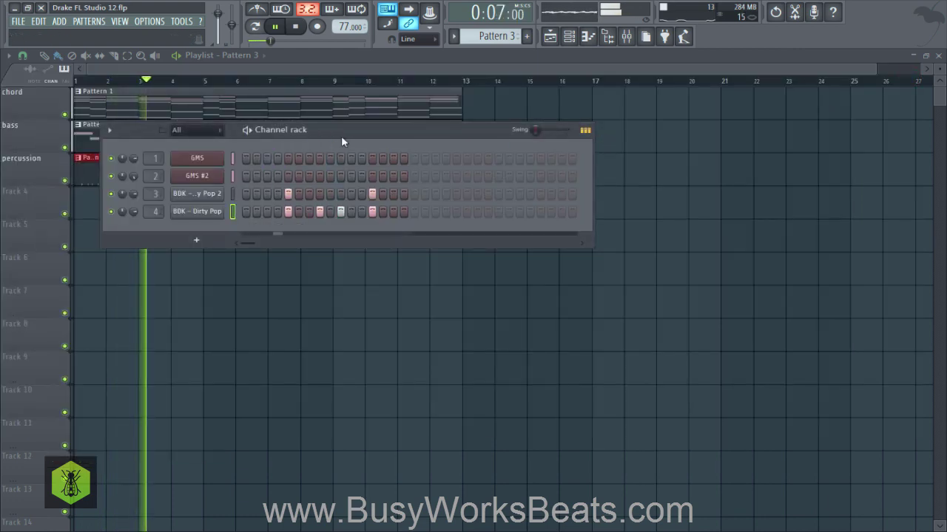
# - Stop playback and create an automation clip for Fruity Reeverb 2's mix level on the Dirty Pop mixer track
pyautogui.click(625, 37)
pyautogui.press('space')
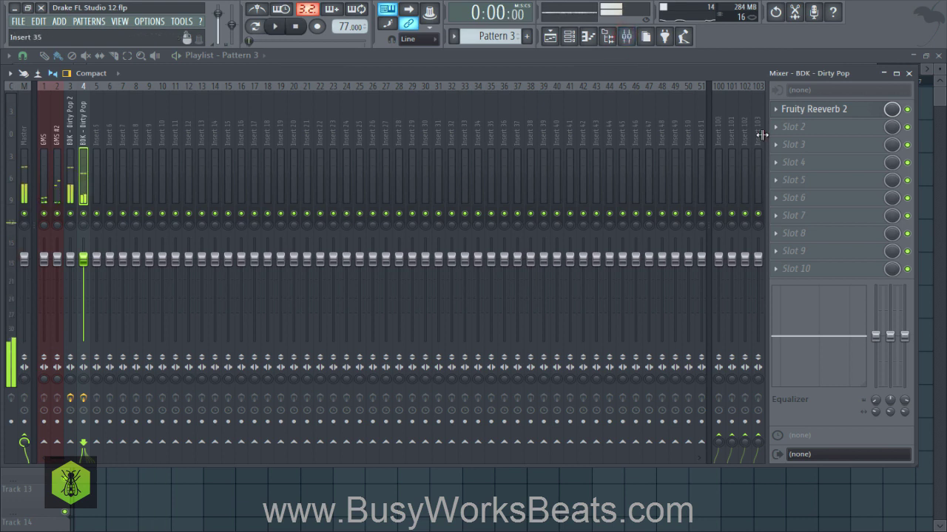
pyautogui.rightClick(893, 111)
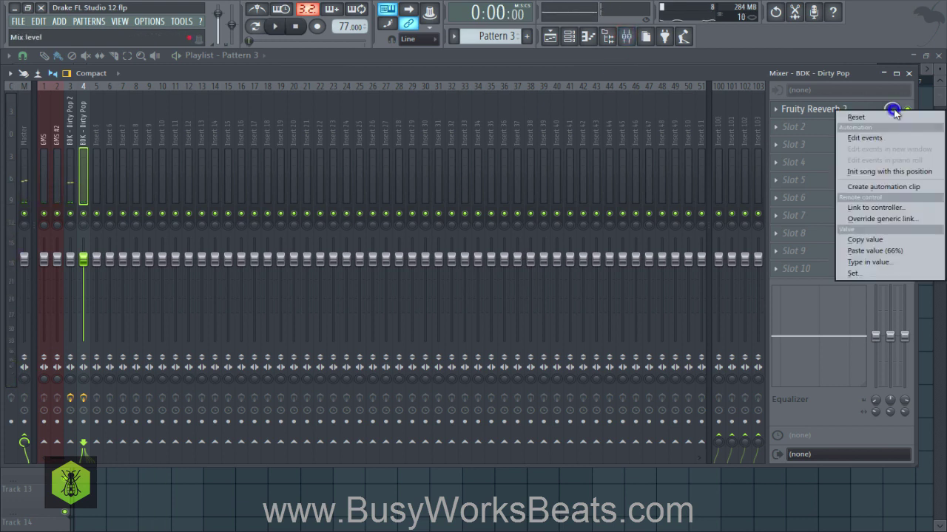
pyautogui.click(892, 185)
pyautogui.click(936, 101)
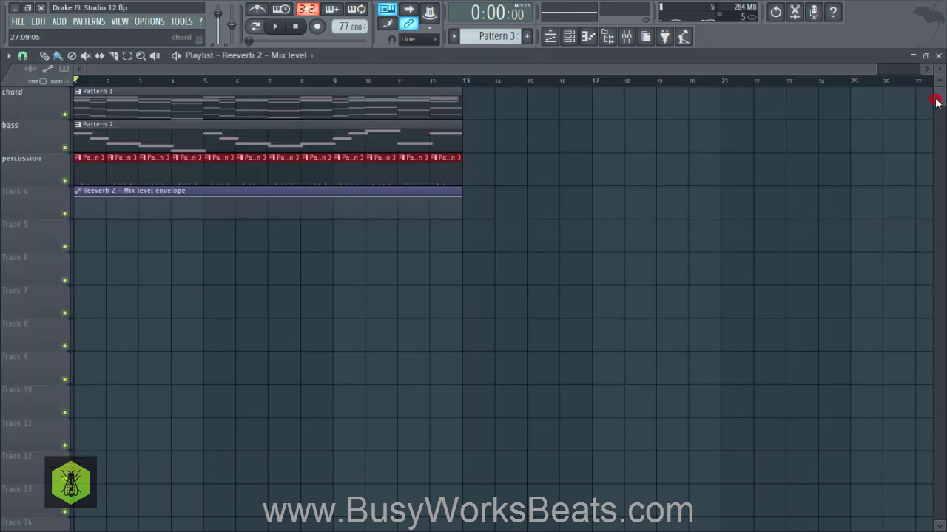
pyautogui.click(399, 293)
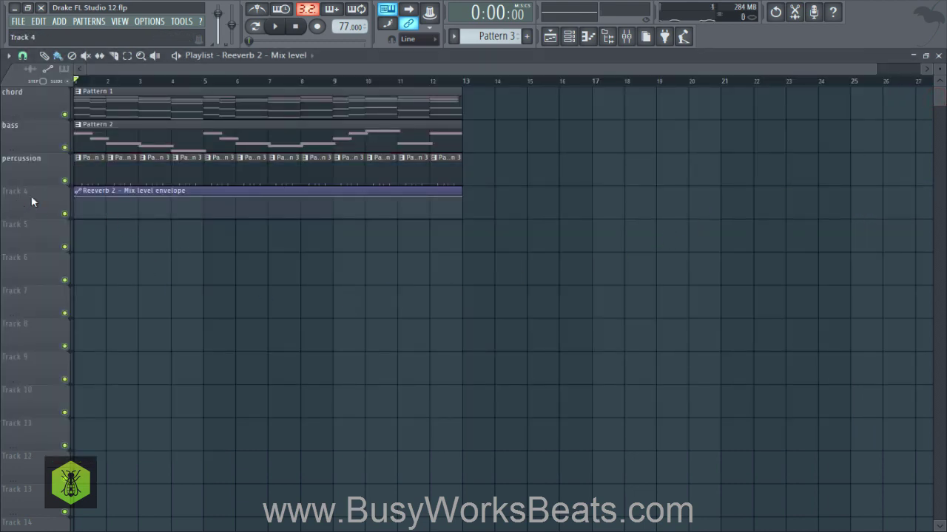
# - Shape the reverb mix envelope to stay at 0% until bar 3, rise until bar 5, and drop straight back to 0%
pyautogui.moveTo(77, 197); pyautogui.dragTo(89, 218)
pyautogui.moveTo(147, 214); pyautogui.dragTo(150, 233)
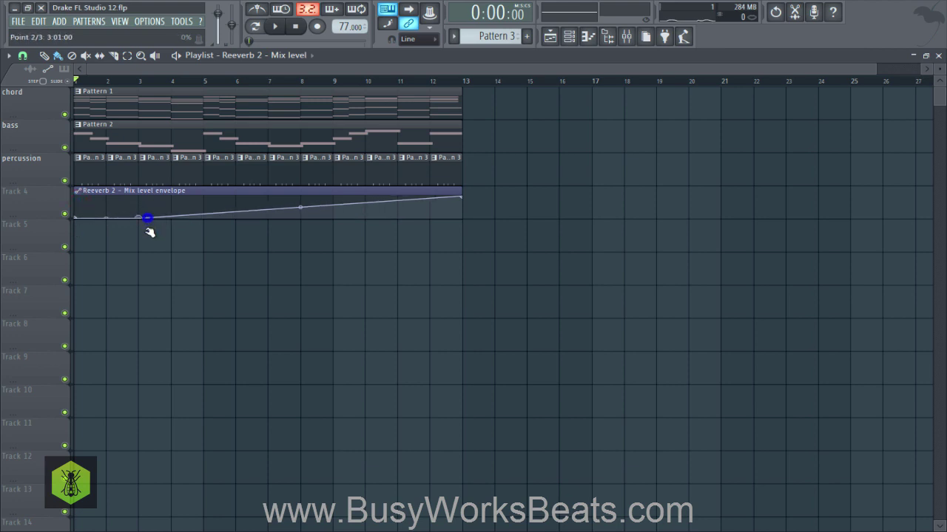
pyautogui.rightClick(200, 199)
pyautogui.rightClick(201, 214)
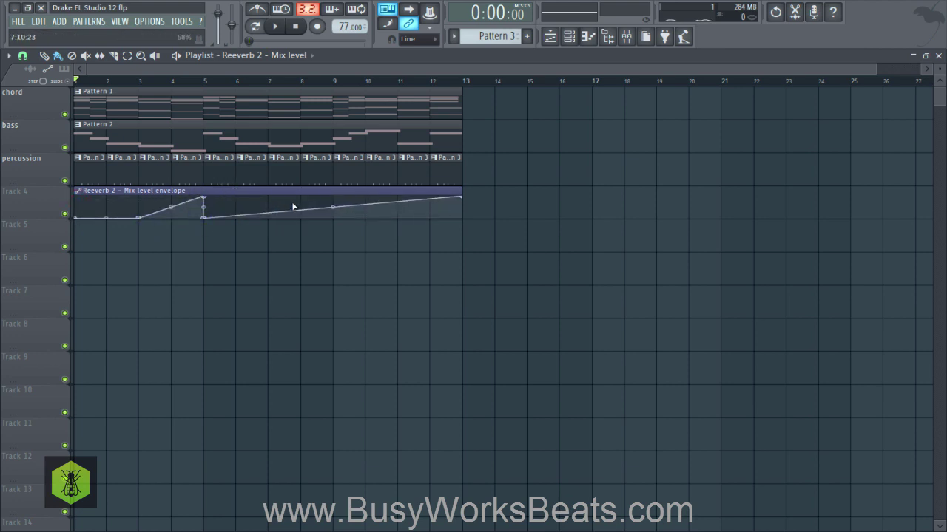
# - Repeat the reverb mix ramp from bar 7 to 9 and bar 11 to 13, keeping the envelope at 0% before each rise
pyautogui.moveTo(275, 212); pyautogui.dragTo(267, 217)
pyautogui.moveTo(329, 210)
pyautogui.mouseDown()
pyautogui.moveTo(332, 198)
pyautogui.moveTo(333, 217)
pyautogui.mouseUp()
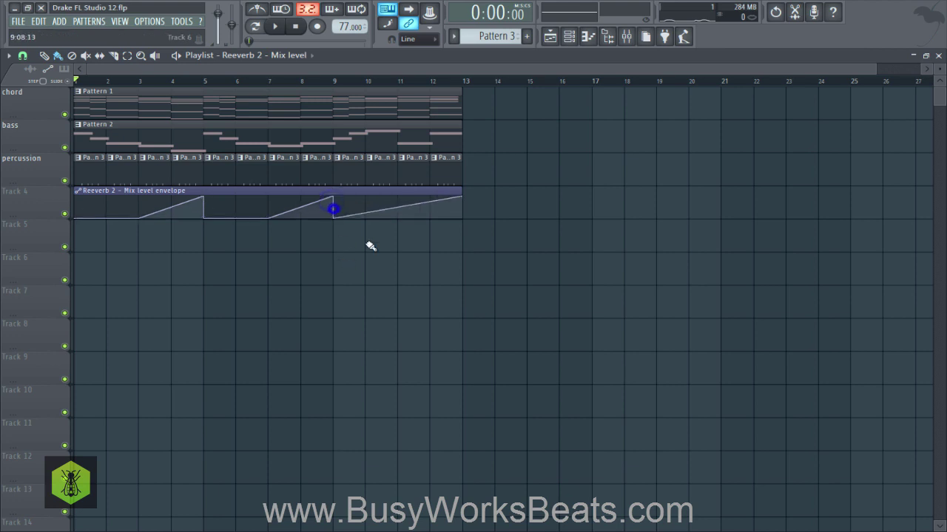
pyautogui.moveTo(411, 214); pyautogui.dragTo(394, 229)
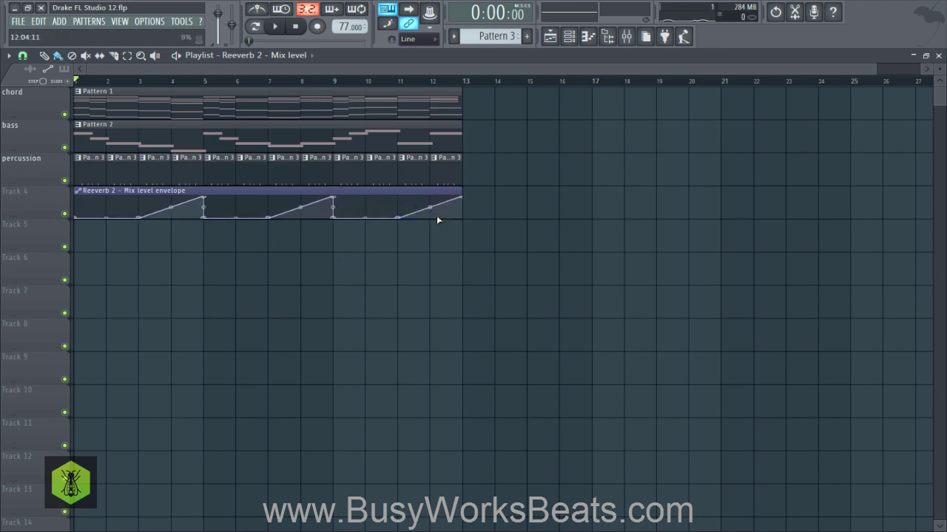
pyautogui.moveTo(460, 228); pyautogui.dragTo(449, 269)
# - Save the project and play the arrangement to check the reverb mix automation
pyautogui.hotkey('ctrl', 's')
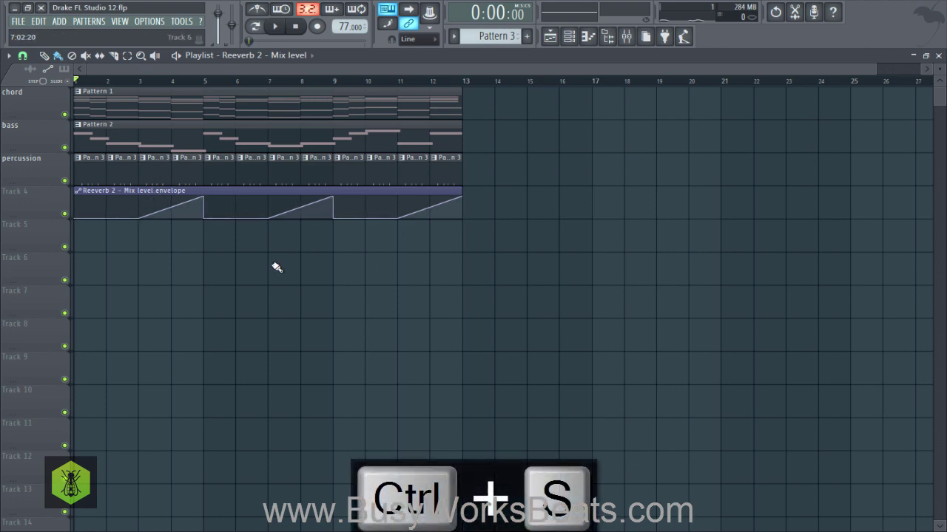
pyautogui.press('space')
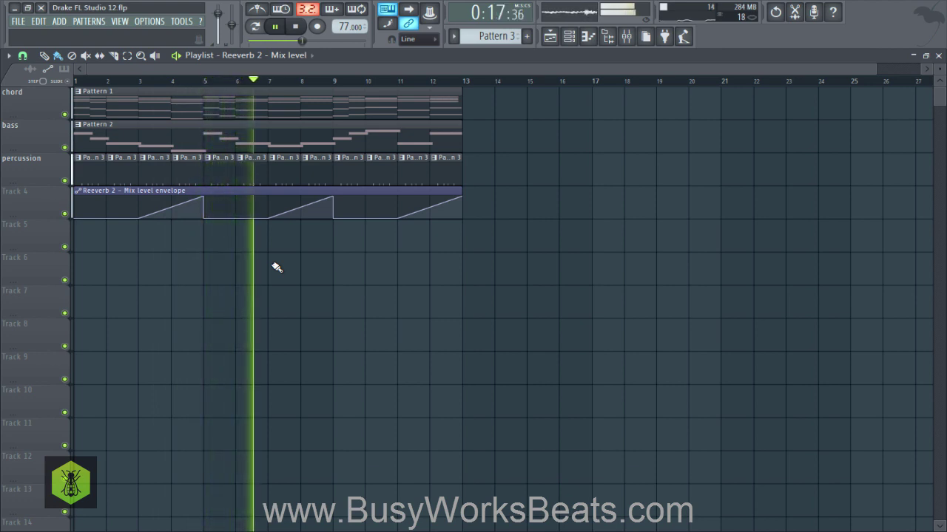
pyautogui.press('space')
# - Show the channel rack, switch to Pattern 1, and open the first GMS synth, moving its window higher
pyautogui.click(568, 36)
pyautogui.scroll(2, 492, 37)
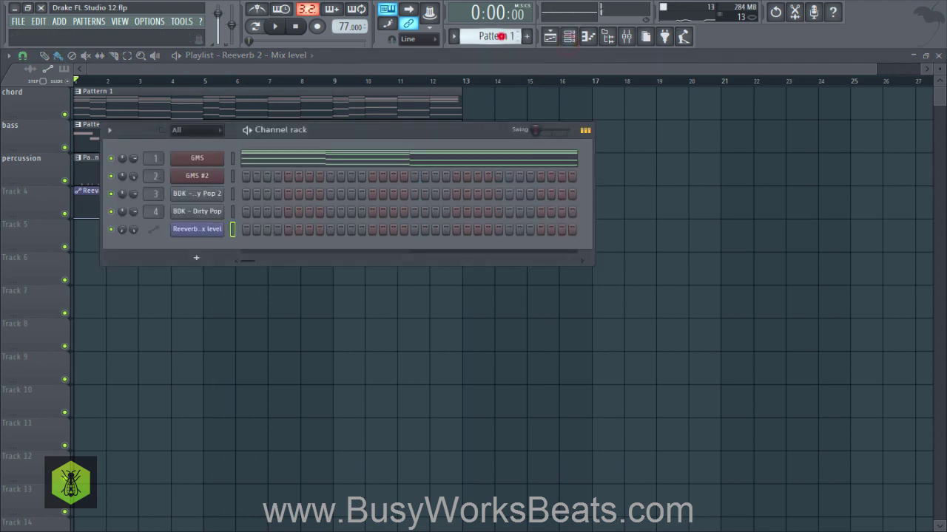
pyautogui.click(197, 158)
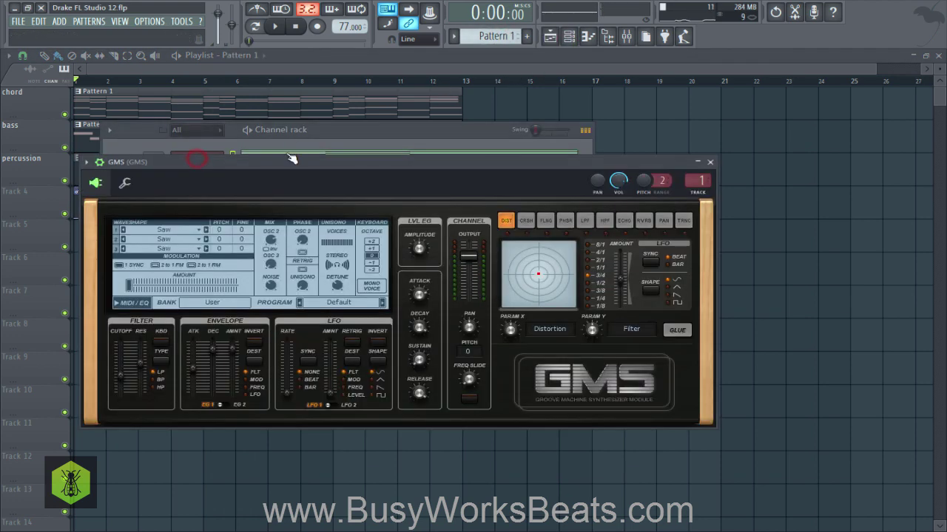
pyautogui.moveTo(289, 159); pyautogui.dragTo(272, 108)
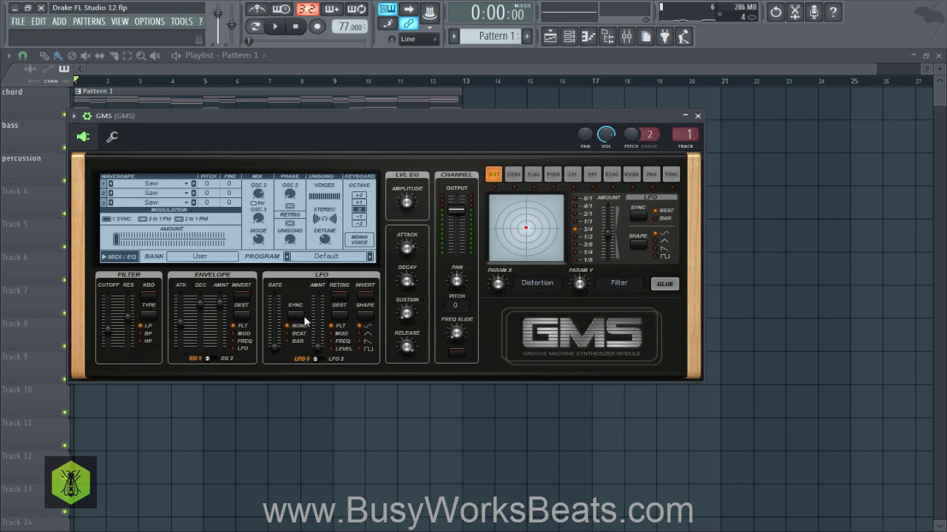
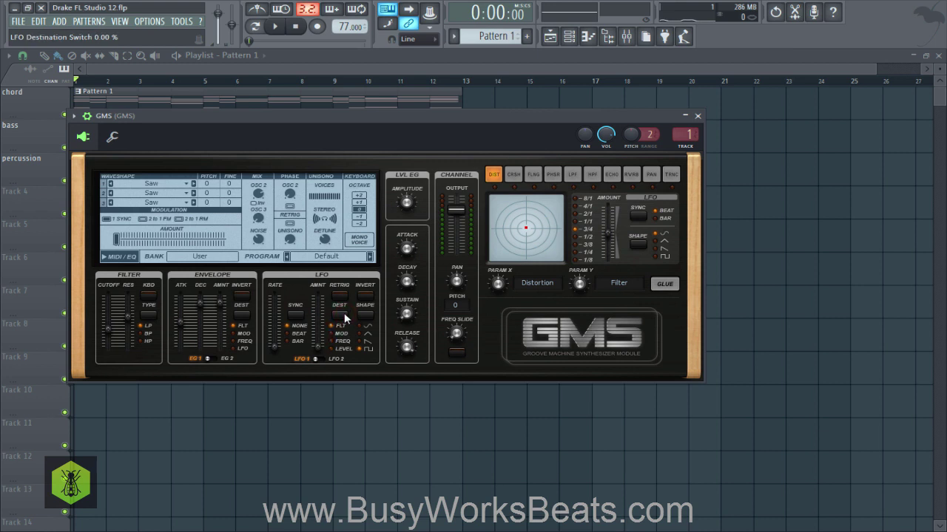
# - Set the LFO to modulate the filter with beat sync, a raised amount and a 3/4 rate, and preview the pattern briefly
pyautogui.click(344, 314)
pyautogui.moveTo(317, 308); pyautogui.dragTo(317, 303)
pyautogui.click(275, 343)
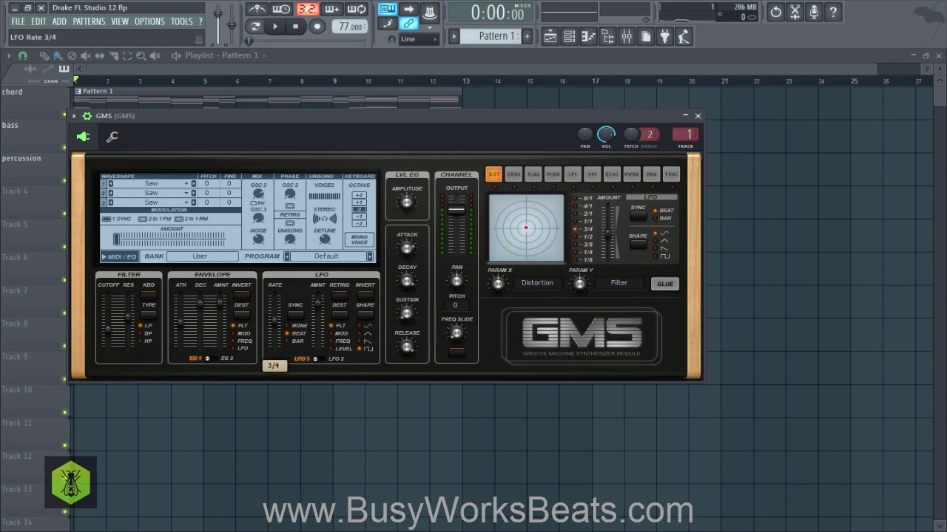
pyautogui.click(276, 27)
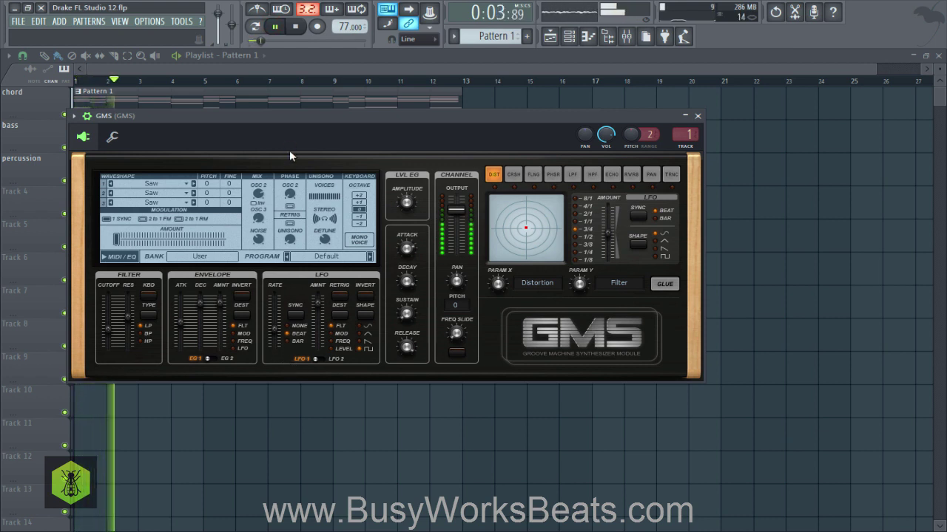
pyautogui.click(276, 27)
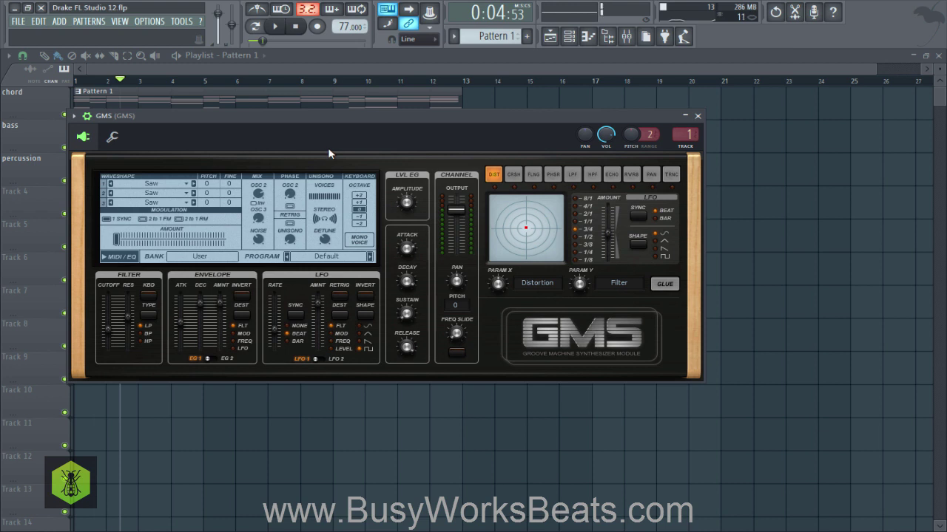
# - Lower the LFO rate, raise its amount to 1.00 % during playback, and stop the pattern
pyautogui.moveTo(280, 330); pyautogui.dragTo(278, 330)
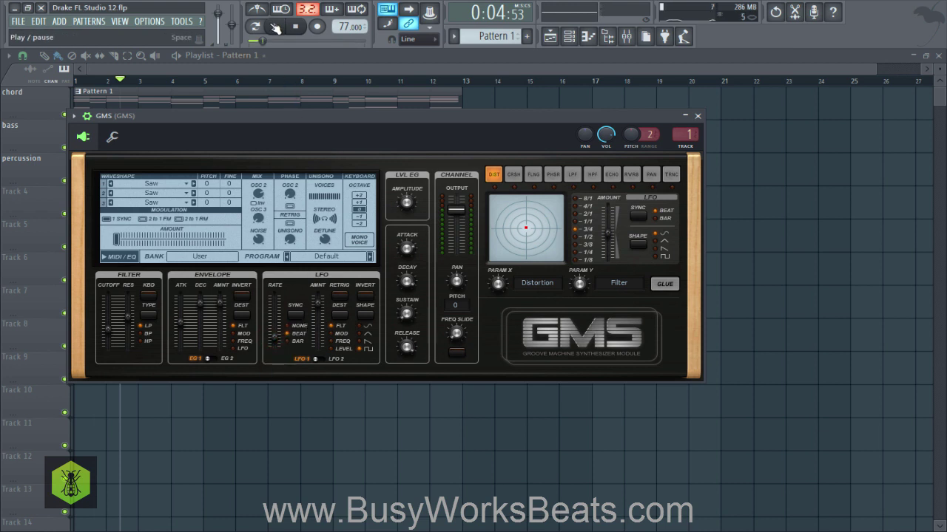
pyautogui.press('space')
pyautogui.moveTo(318, 299); pyautogui.dragTo(318, 298)
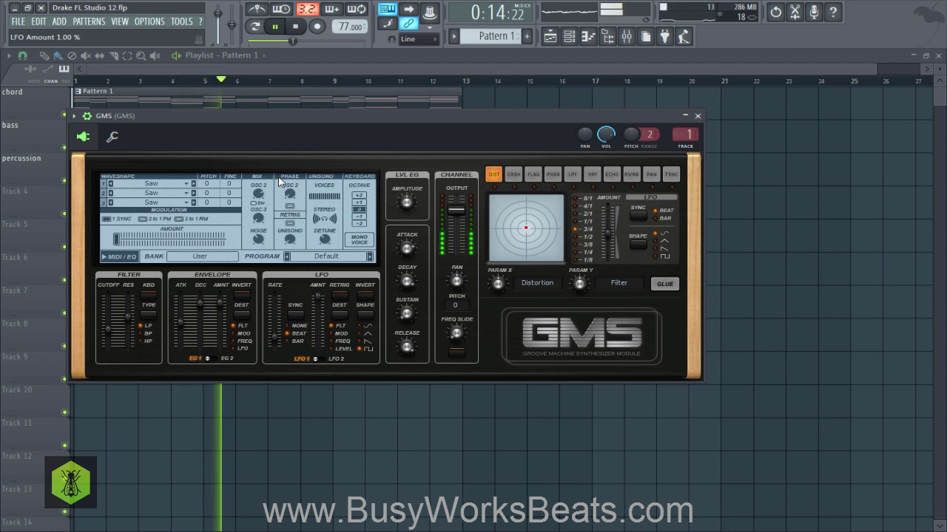
pyautogui.click(296, 29)
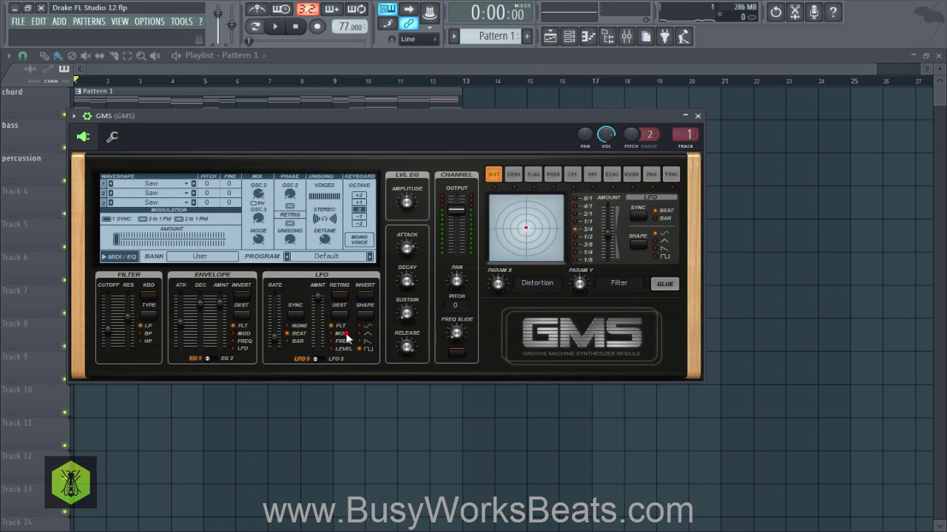
# - Route the LFO to frequency with a sine shape, an amount of about 0.86 % and sync set to NONE
pyautogui.click(333, 344)
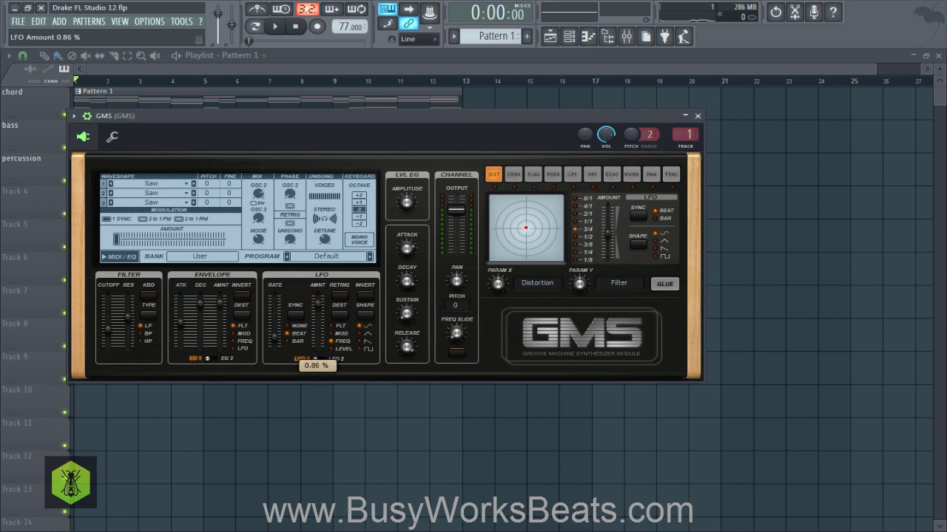
pyautogui.moveTo(317, 303); pyautogui.dragTo(317, 302)
pyautogui.click(301, 315)
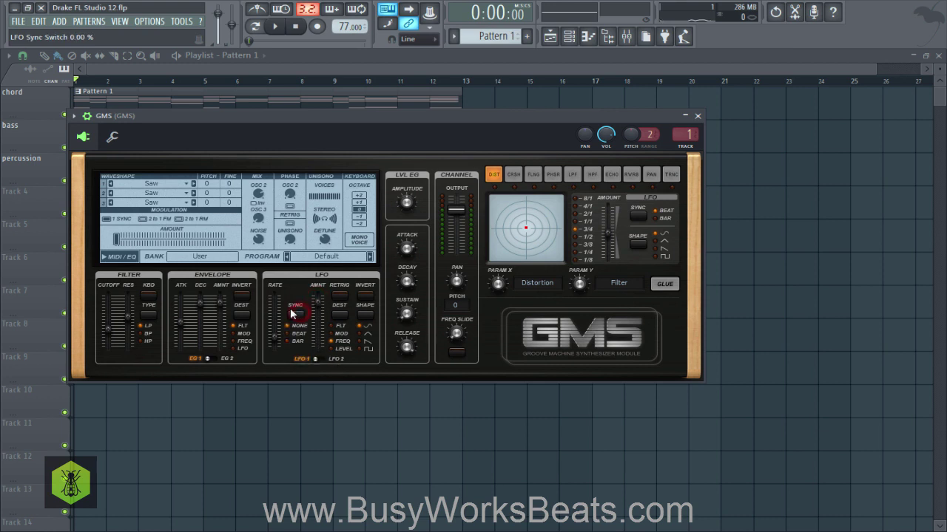
# - Raise the LFO rate to 4/1 while previewing the pattern, and pause playback
pyautogui.click(275, 337)
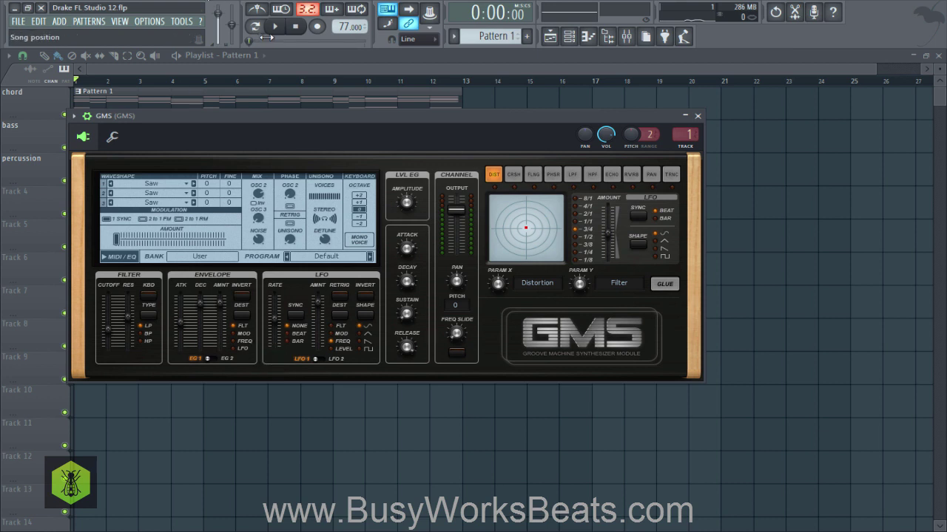
pyautogui.press('space')
pyautogui.moveTo(268, 330); pyautogui.dragTo(267, 298)
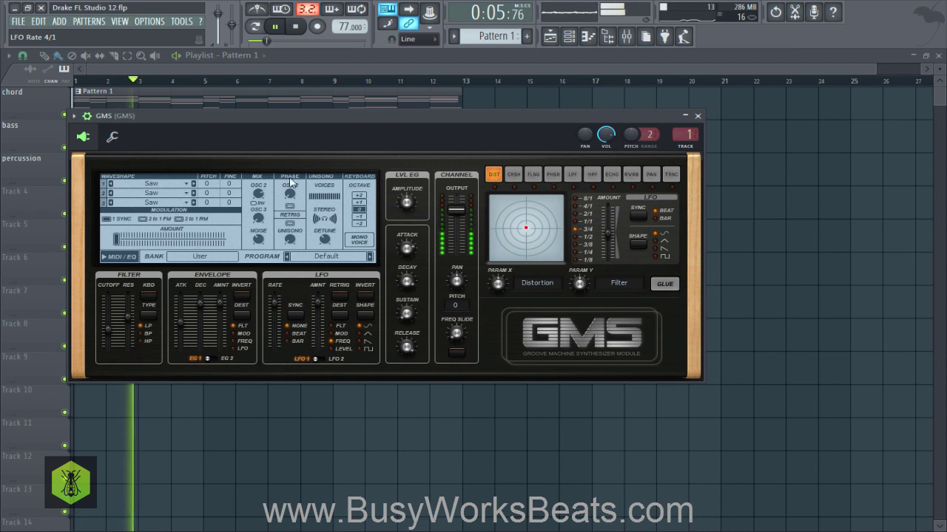
pyautogui.click(277, 27)
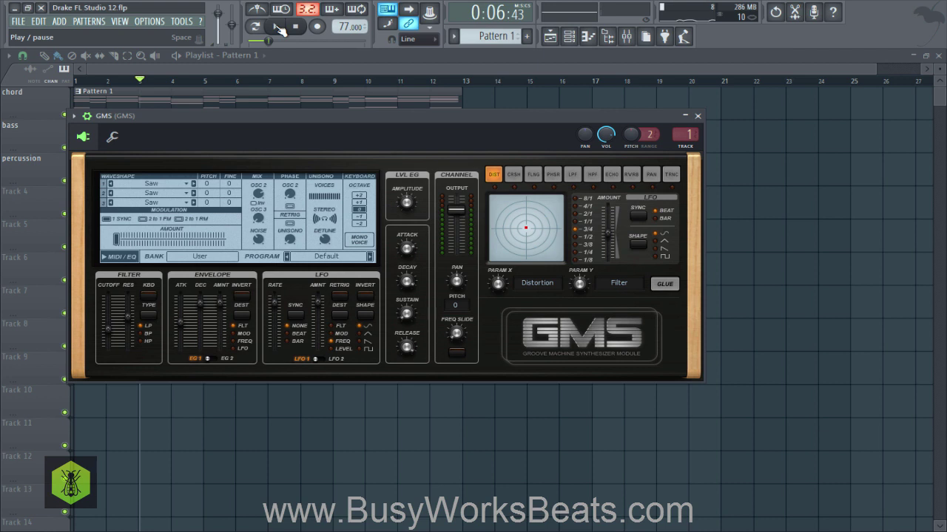
# - Lower the LFO amount to 0.10 % while the pattern plays, and pause playback
pyautogui.click(275, 26)
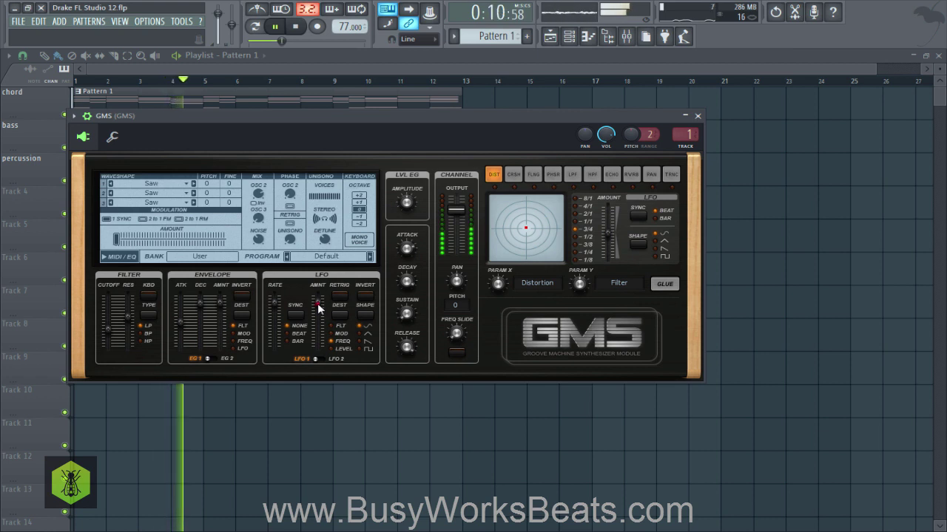
pyautogui.moveTo(317, 303); pyautogui.dragTo(318, 339)
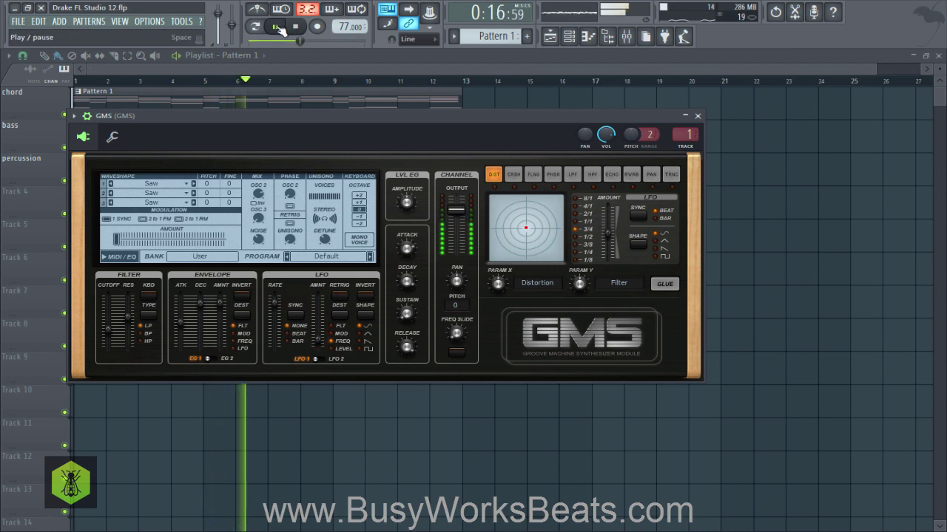
pyautogui.click(278, 27)
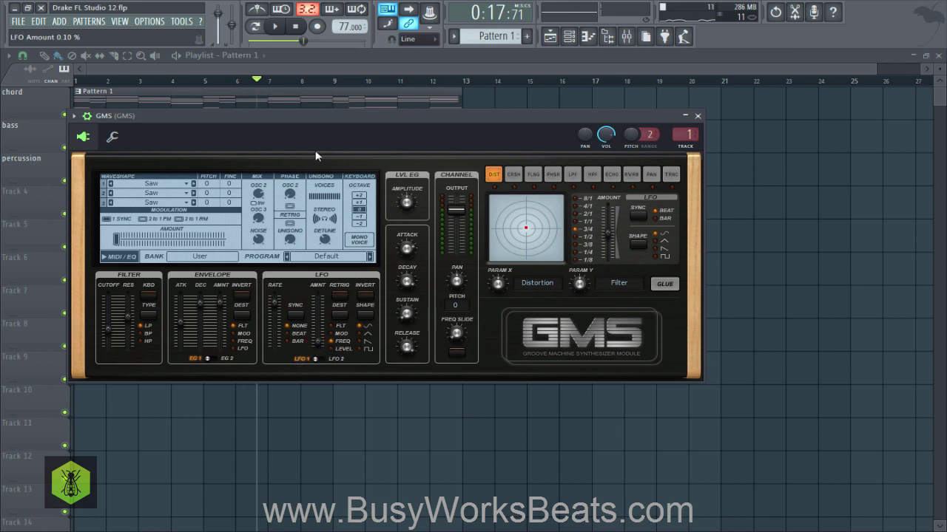
# - Close the GMS synth and listen to a short stretch of the pattern
pyautogui.click(697, 117)
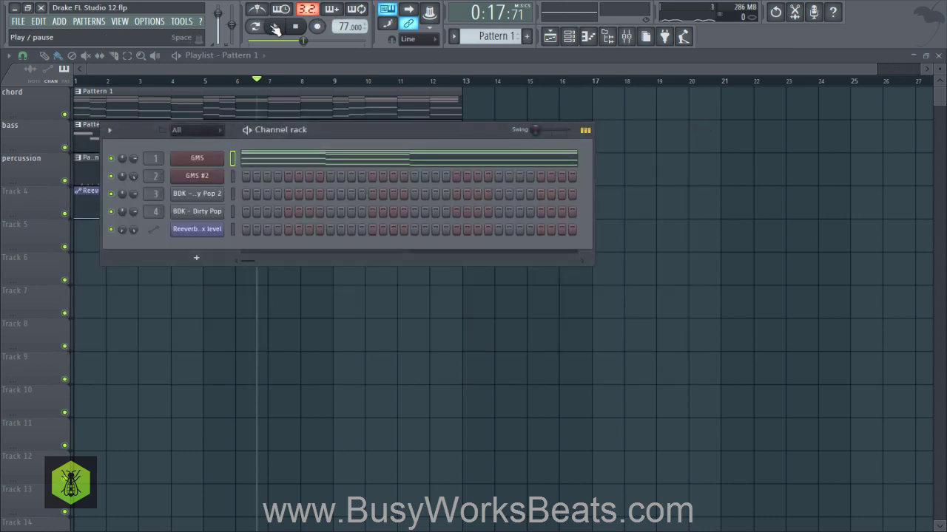
pyautogui.click(275, 27)
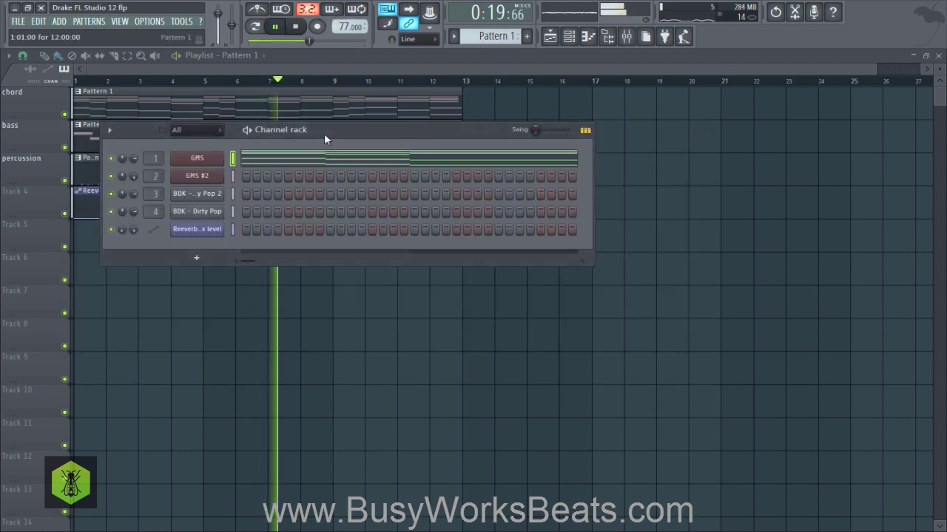
pyautogui.press('space')
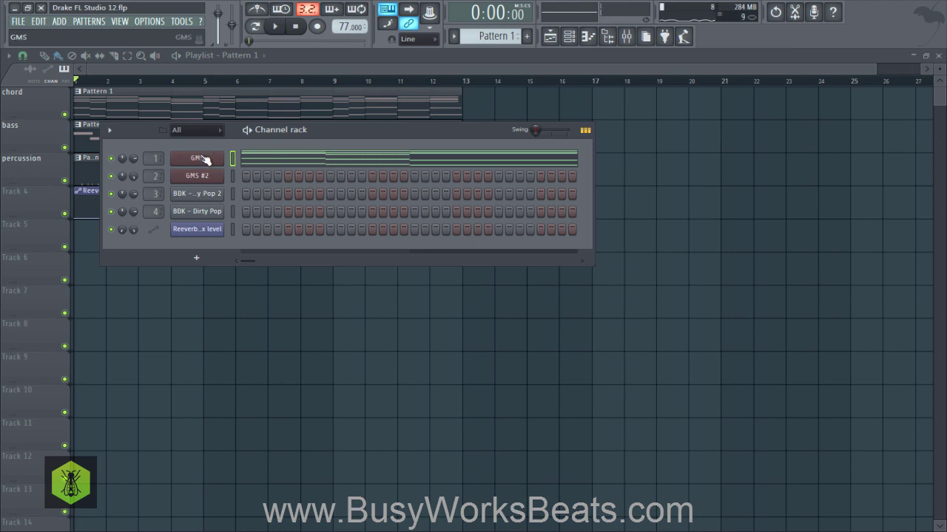
# - Load Guitar Rig 5 into the first effect slot of the GMS mixer track and reposition the plugin window
pyautogui.click(632, 40)
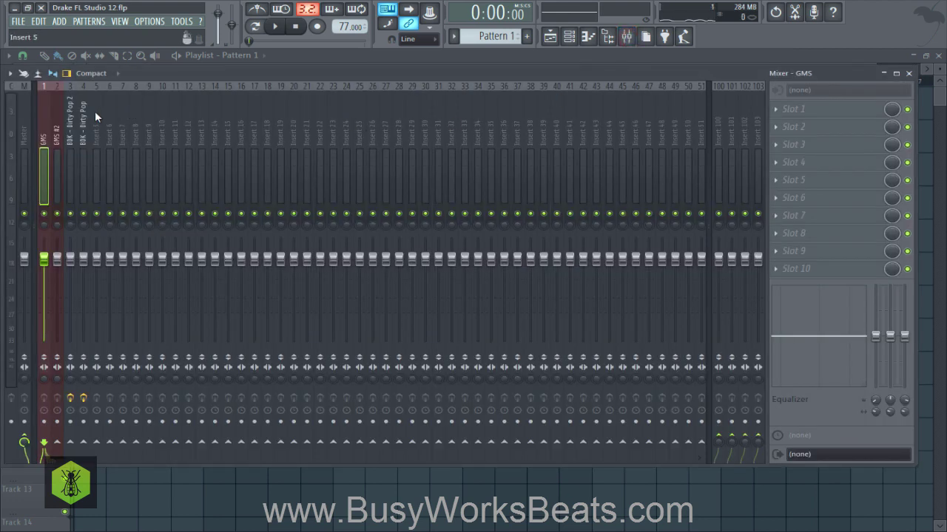
pyautogui.click(778, 109)
pyautogui.click(642, 17)
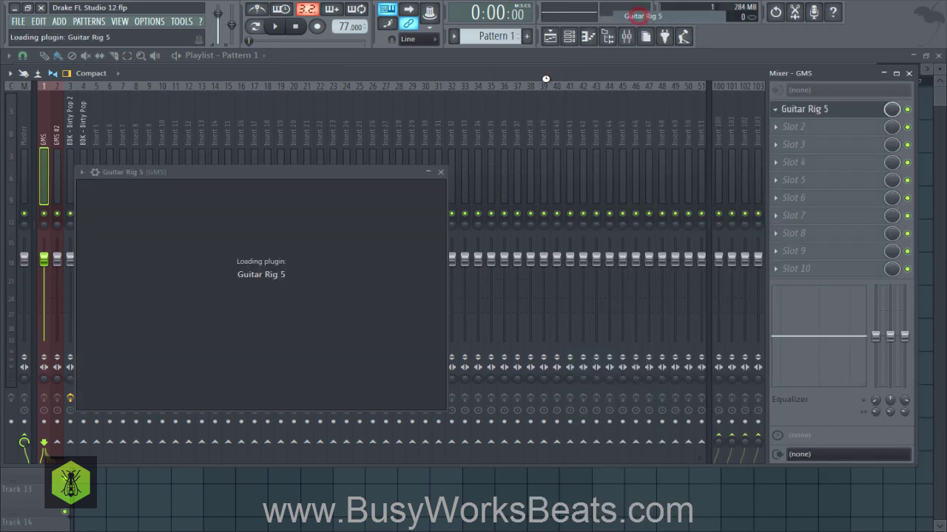
pyautogui.moveTo(405, 172); pyautogui.dragTo(361, 91)
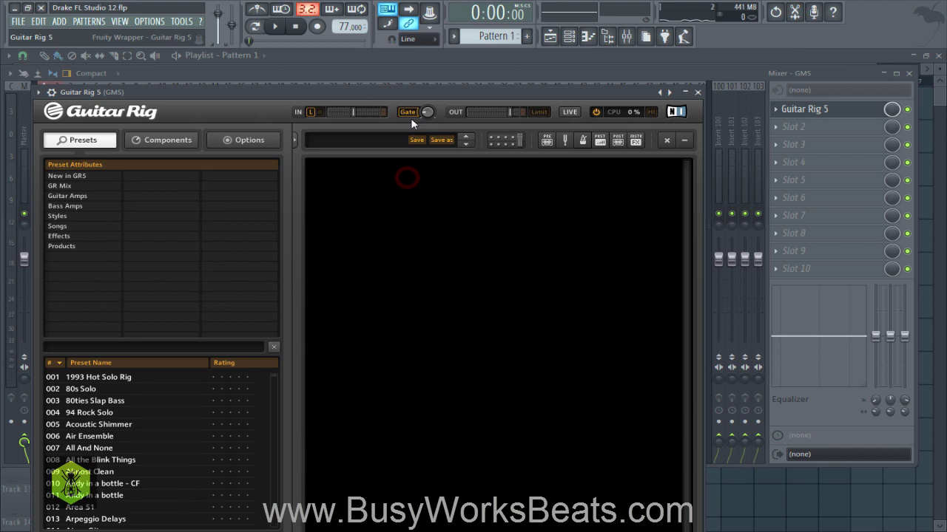
# - Show the tuner in Guitar Rig 5 and switch its A3 tuning fork tone on and off repeatedly
pyautogui.click(566, 139)
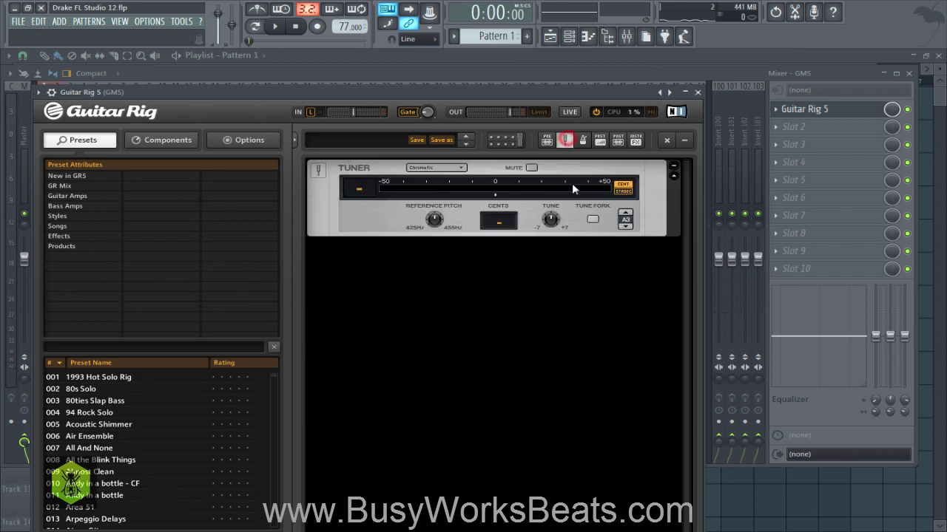
pyautogui.click(592, 219)
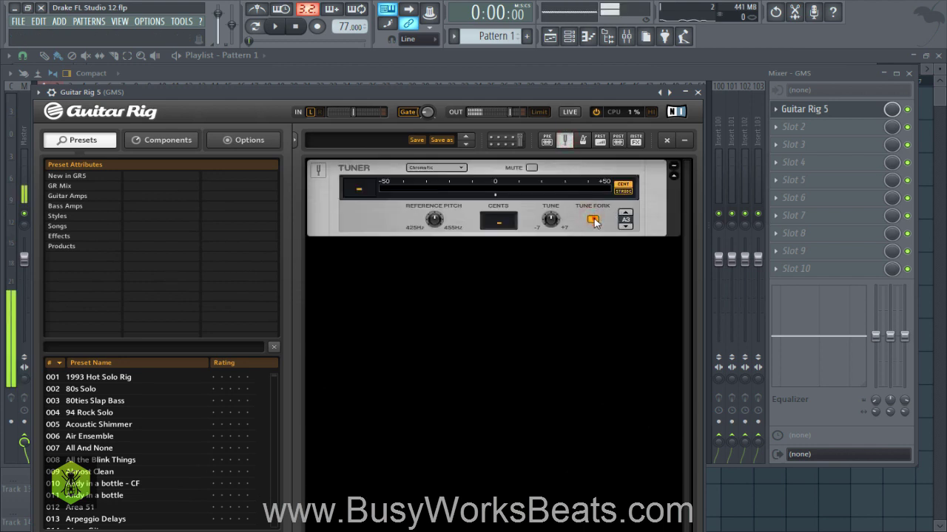
pyautogui.click(592, 220)
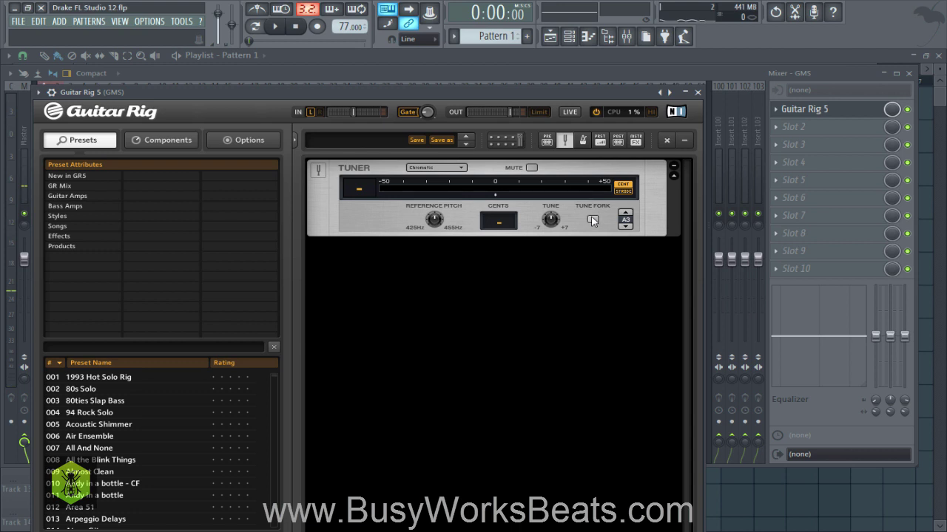
pyautogui.click(593, 219)
pyautogui.click(592, 220)
pyautogui.click(592, 220)
pyautogui.click(592, 219)
# - Try shifting the tuner's reference pitch while the tuning fork tone sounds, and silence the tone
pyautogui.moveTo(433, 235)
pyautogui.click(593, 219)
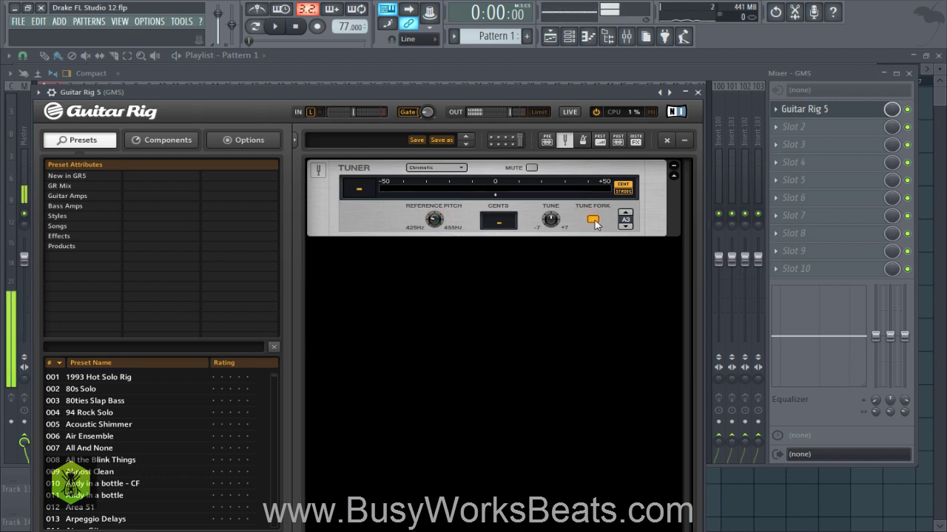
pyautogui.moveTo(435, 219); pyautogui.dragTo(424, 196)
pyautogui.click(593, 220)
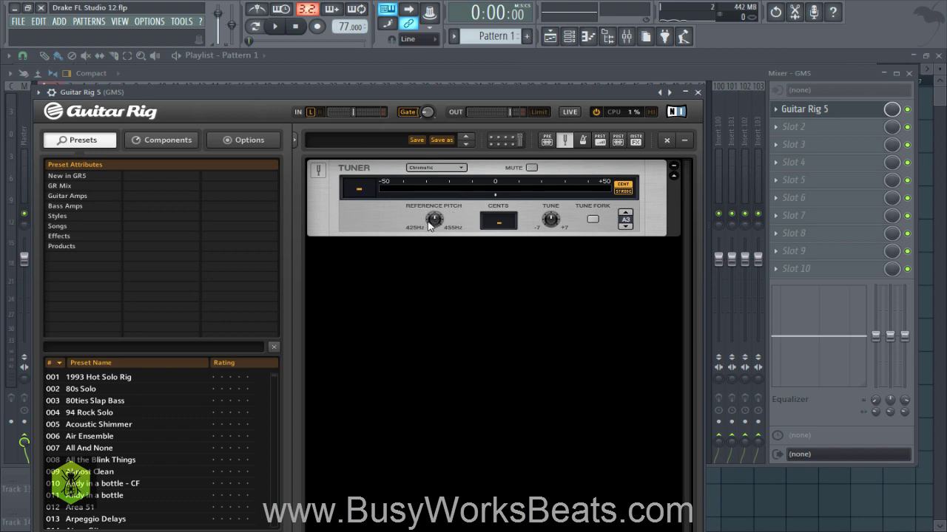
# - Reopen Guitar Rig 5 and the first GMS channel's synth, and arrange the two windows so both can be reached
pyautogui.click(698, 93)
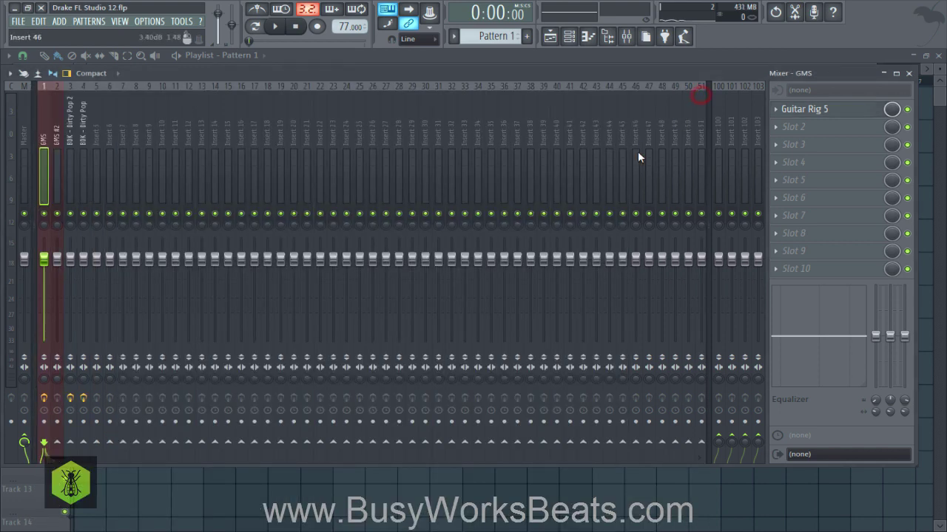
pyautogui.click(808, 115)
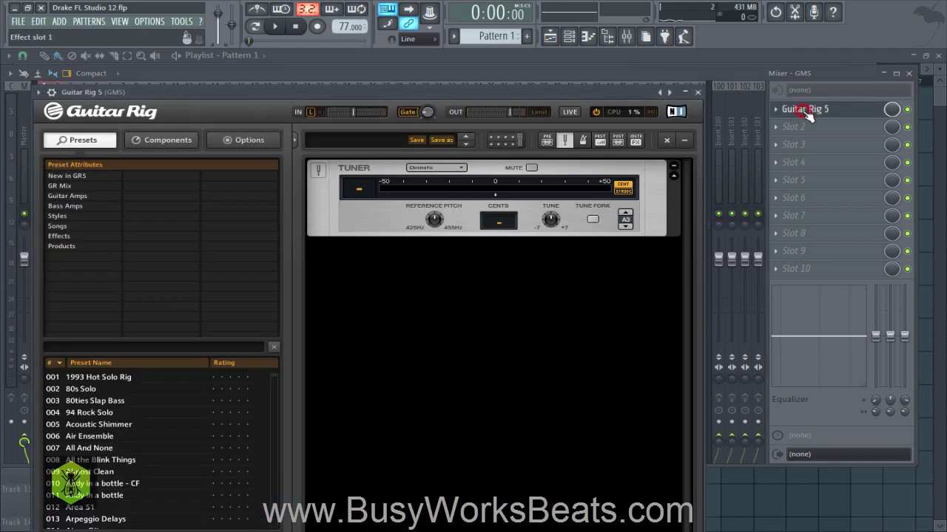
pyautogui.click(568, 36)
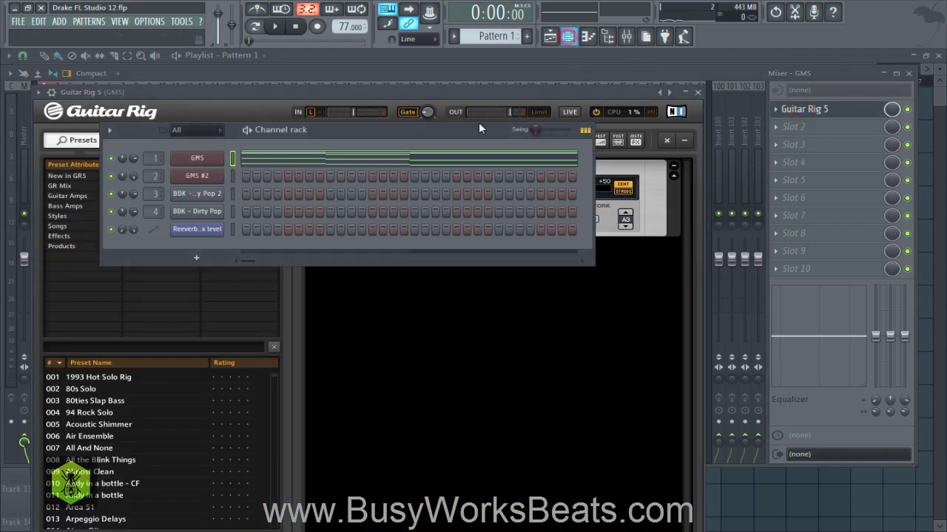
pyautogui.click(197, 159)
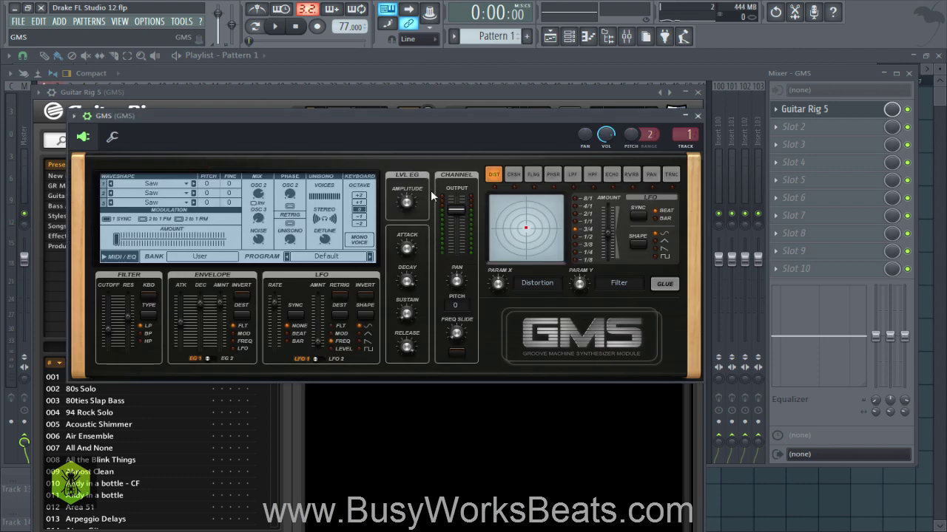
pyautogui.moveTo(552, 119); pyautogui.dragTo(517, 187)
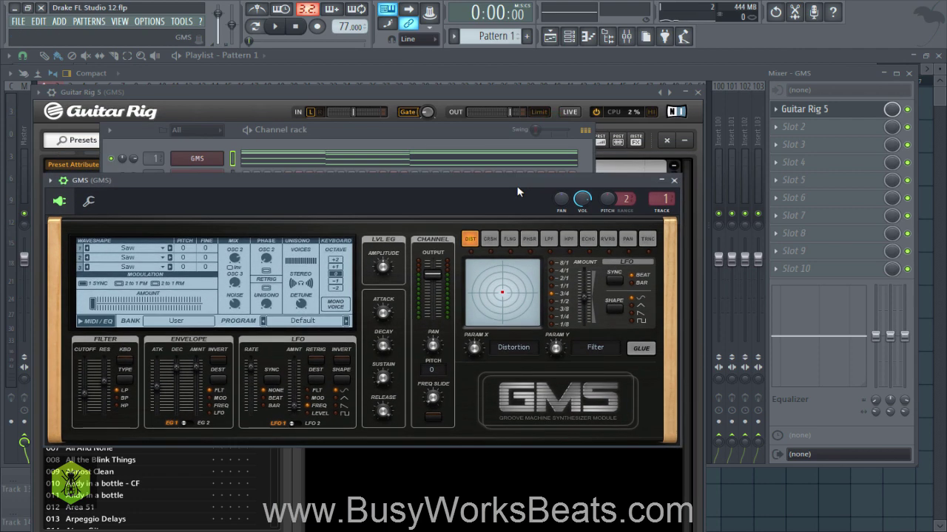
pyautogui.moveTo(616, 93); pyautogui.dragTo(684, 91)
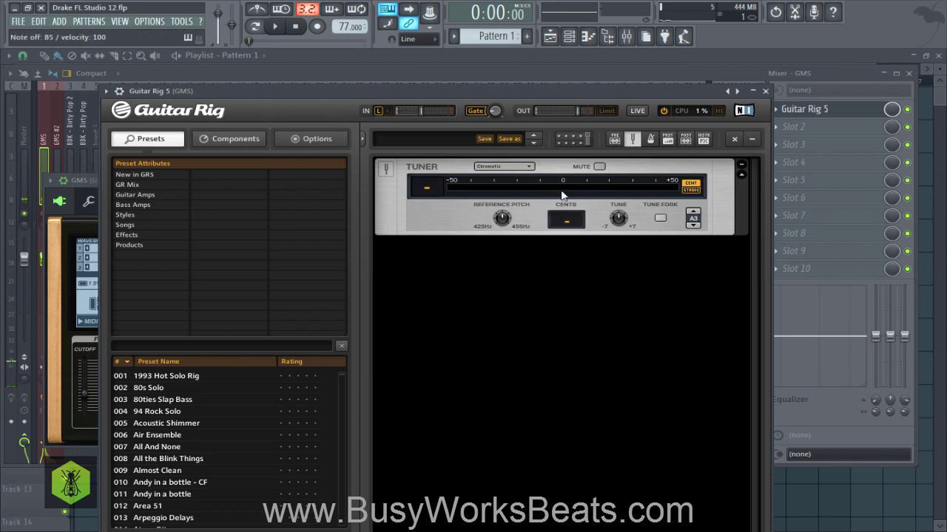
# - Bring the GMS synth to the front and copy the value of its LFO amount
pyautogui.click(89, 180)
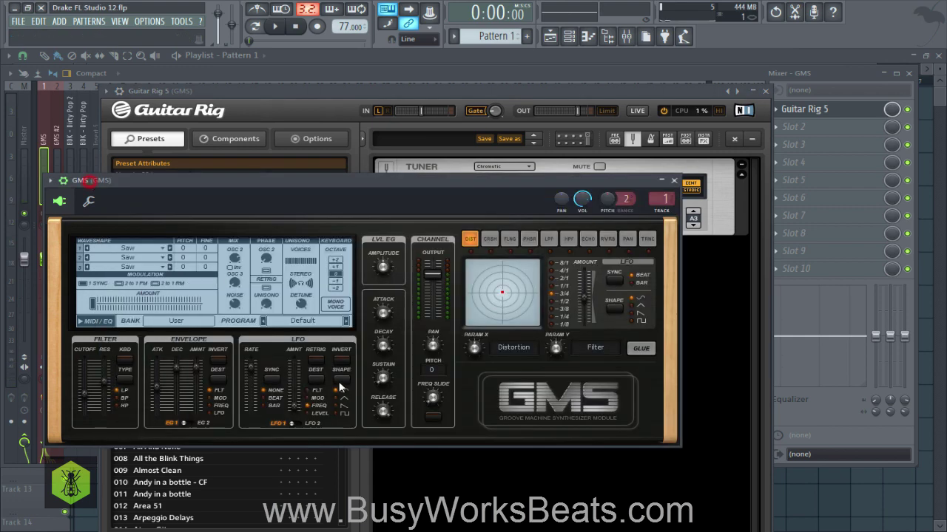
pyautogui.rightClick(298, 409)
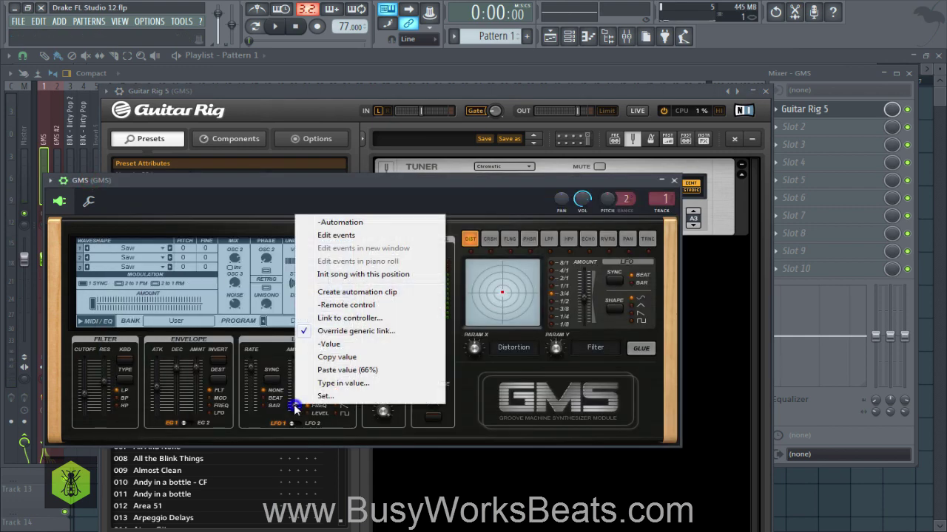
pyautogui.click(330, 359)
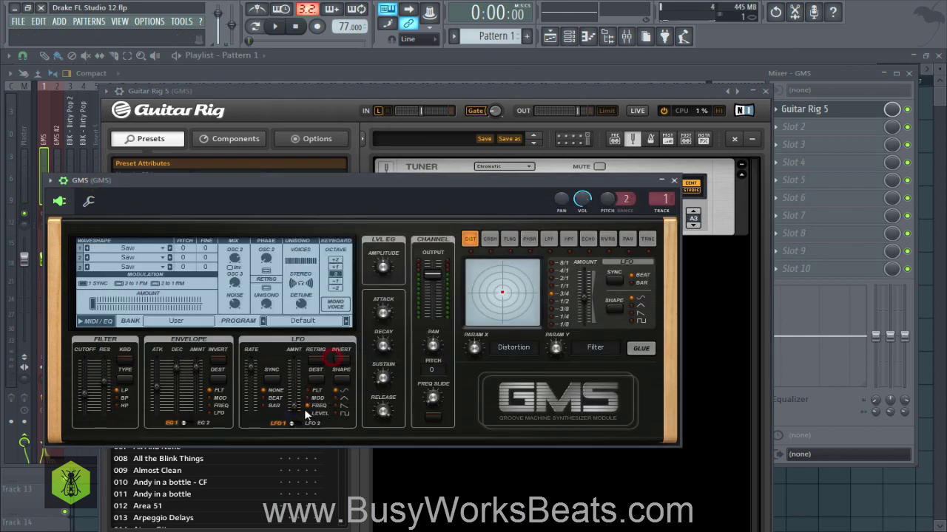
# - Bring Guitar Rig 5 forward, sound its tuning fork, raise the fork note to B3 and silence it
pyautogui.click(560, 90)
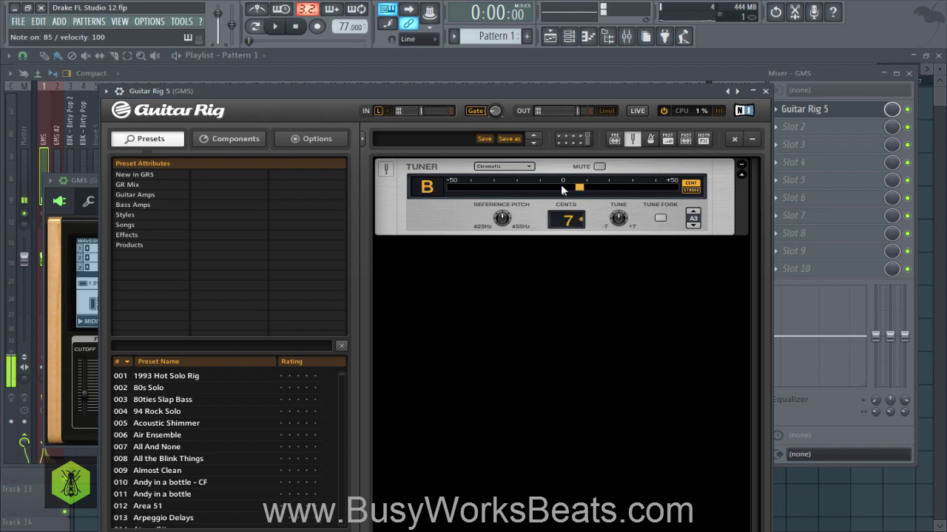
pyautogui.click(658, 220)
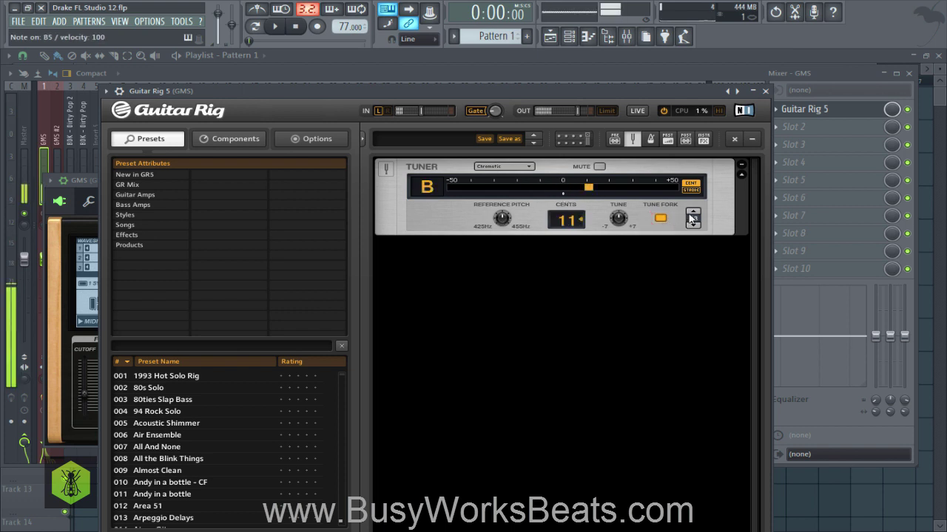
pyautogui.click(692, 212)
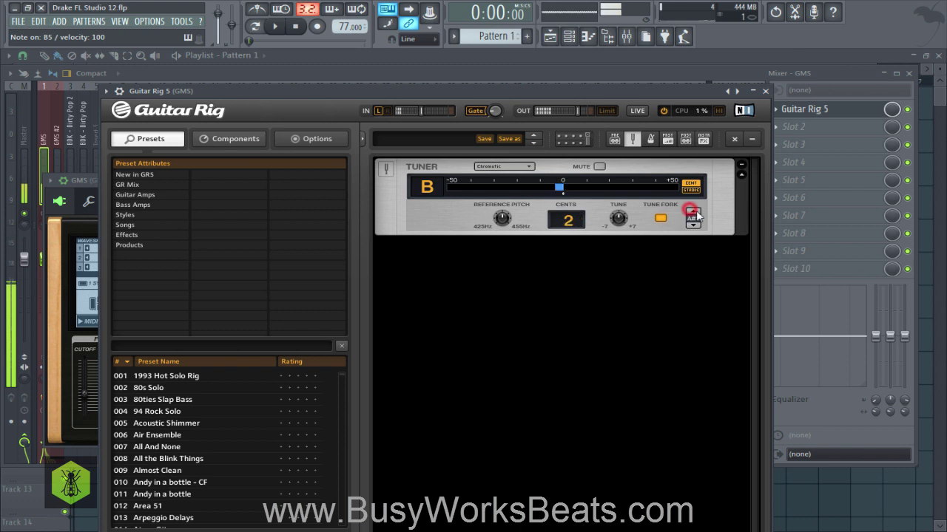
pyautogui.click(659, 219)
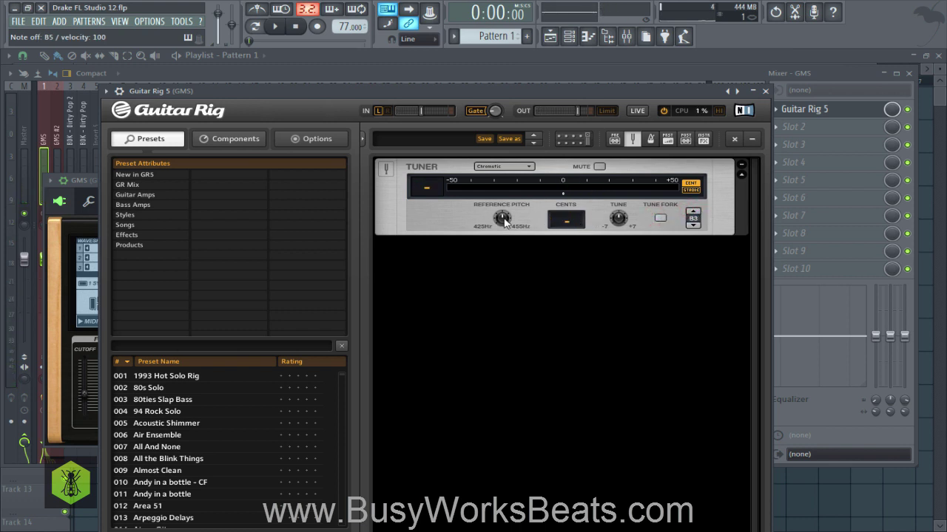
# - Try adjusting the tuner's reference pitch, and compare the GMS synth with the B3 tuning fork tone, leaving the tone off
pyautogui.moveTo(503, 222); pyautogui.dragTo(500, 246)
pyautogui.click(85, 180)
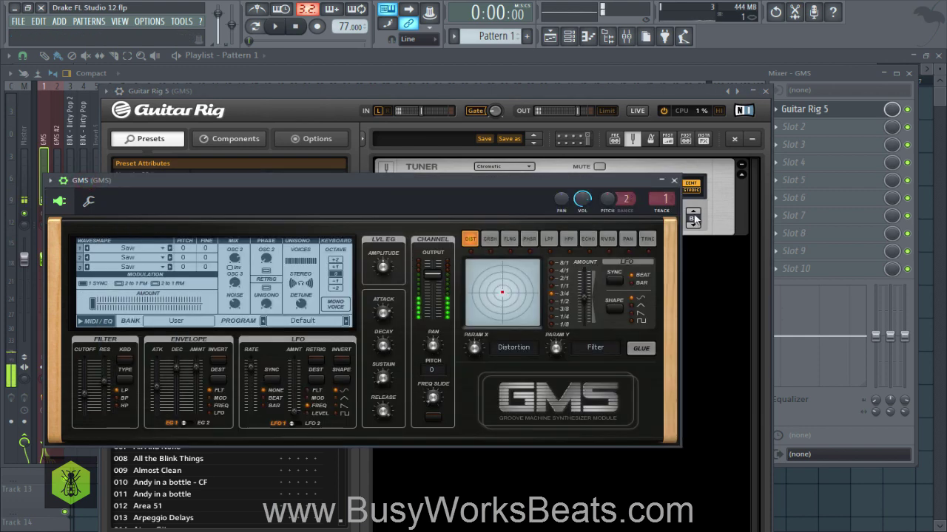
pyautogui.click(694, 219)
pyautogui.click(660, 220)
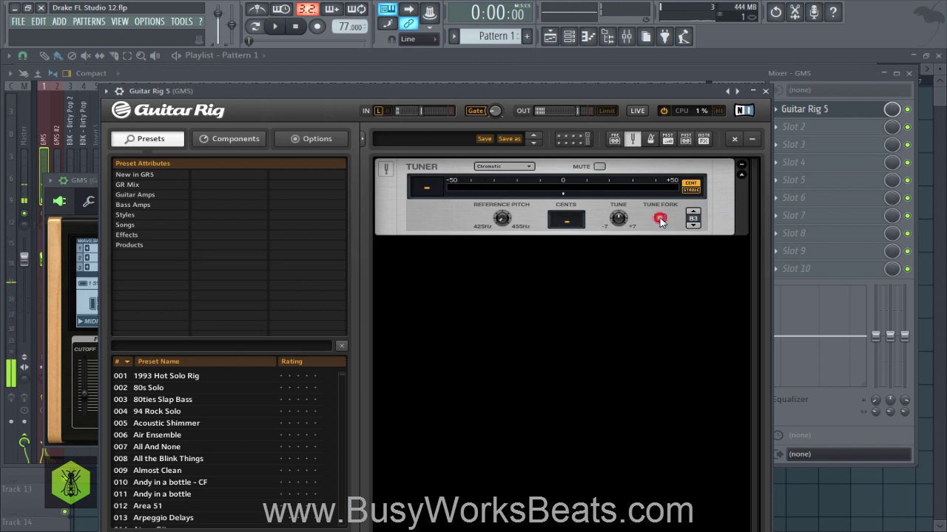
pyautogui.click(660, 219)
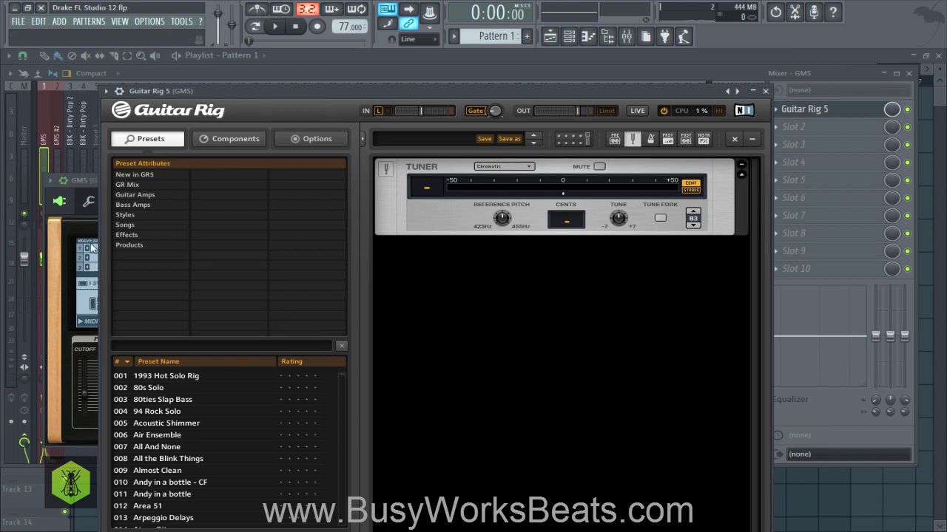
# - Move the GMS window below the tuner and remove Guitar Rig 5 from the GMS mixer track's first slot
pyautogui.click(81, 185)
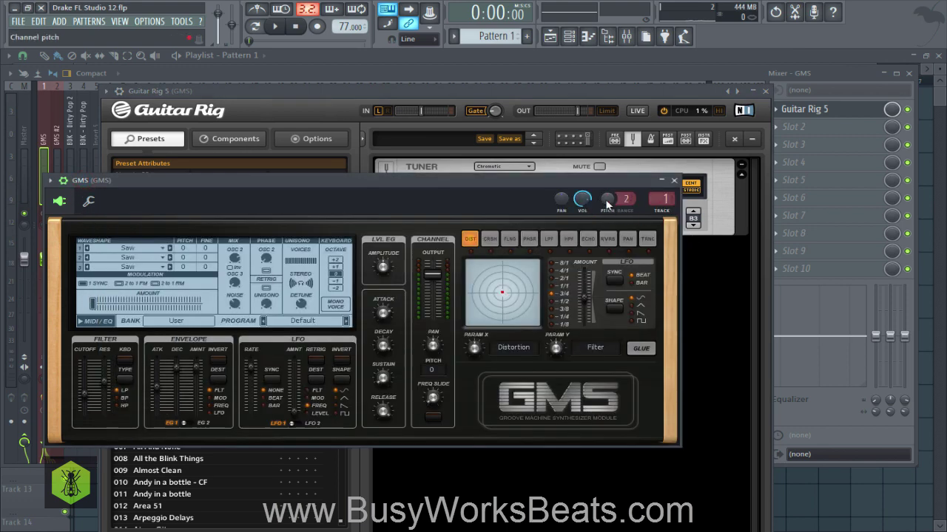
pyautogui.moveTo(606, 186); pyautogui.dragTo(586, 281)
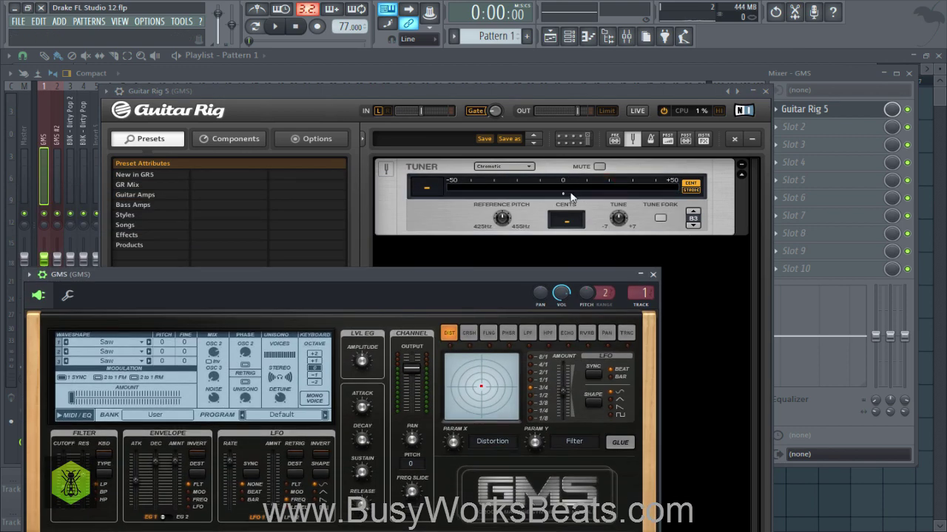
pyautogui.click(786, 111)
pyautogui.click(775, 109)
pyautogui.moveTo(778, 125)
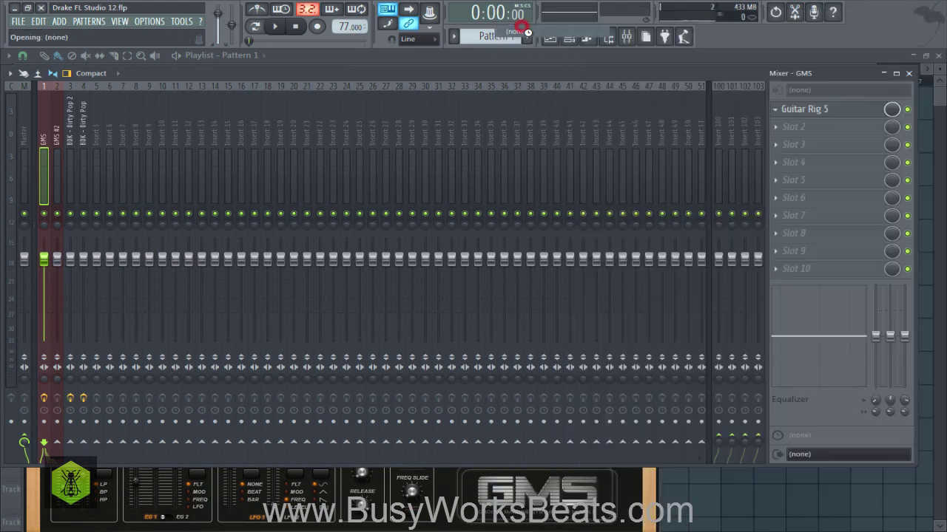
pyautogui.click(514, 30)
pyautogui.click(645, 490)
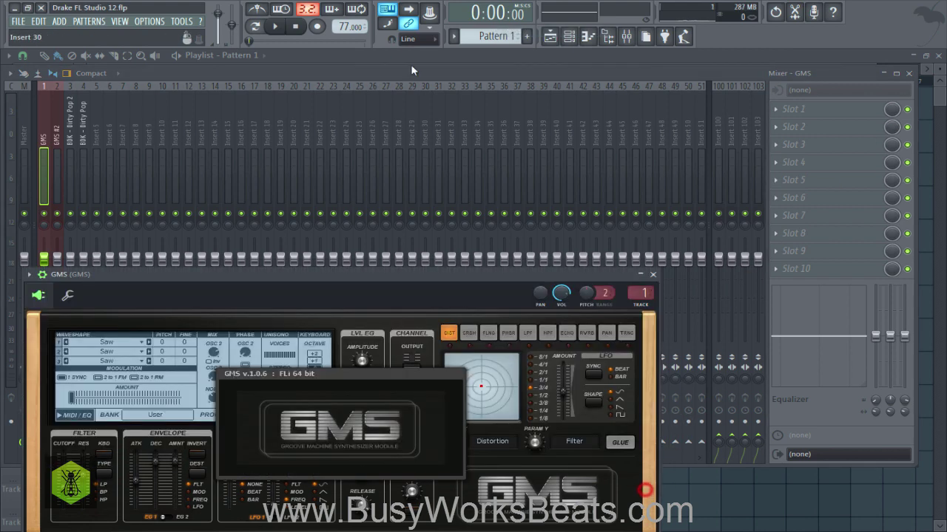
# - Show the channel rack and briefly audition Pattern 1
pyautogui.click(569, 36)
pyautogui.press('space')
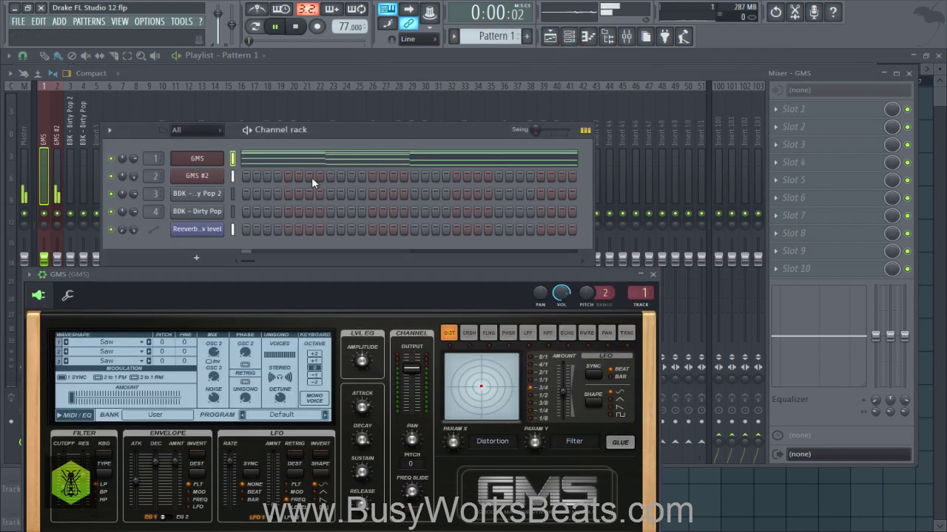
pyautogui.press('space')
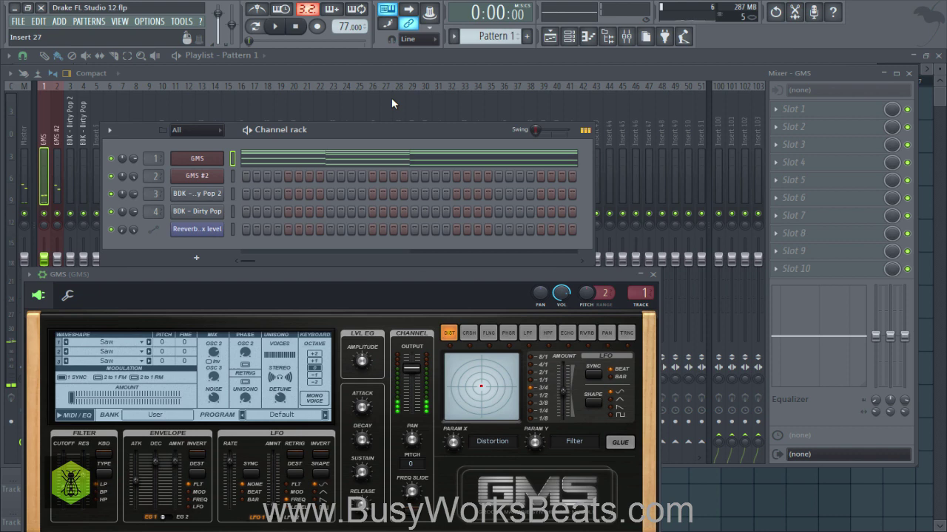
# - Transpose all notes of the GMS channel in Pattern 1 up one semitone in the piano roll
pyautogui.click(301, 155)
pyautogui.scroll(-3, 210, 84)
pyautogui.hotkey('ctrl', 'a')
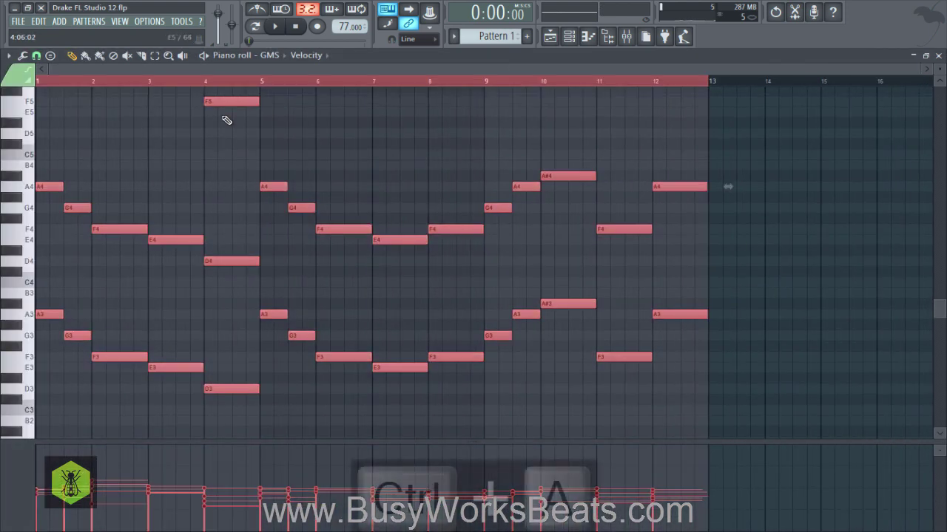
pyautogui.scroll(5, 222, 118)
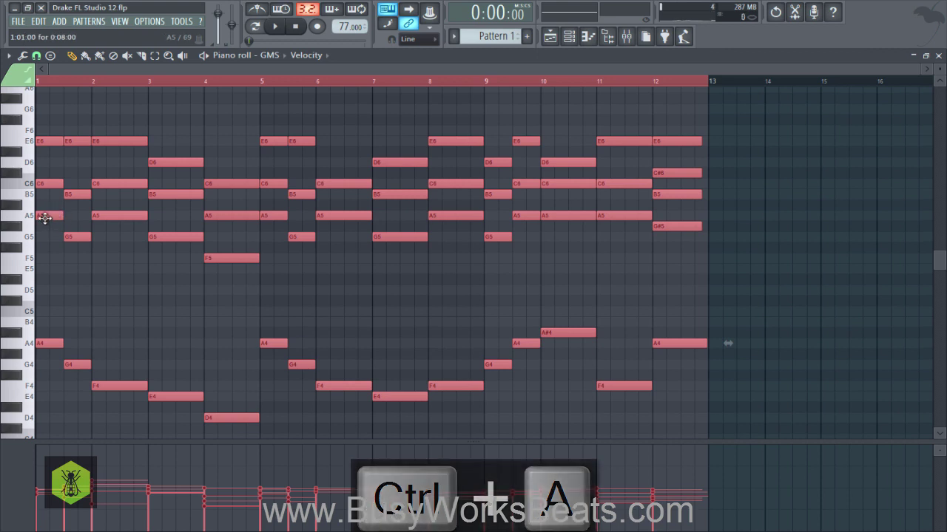
pyautogui.moveTo(41, 213); pyautogui.dragTo(38, 203)
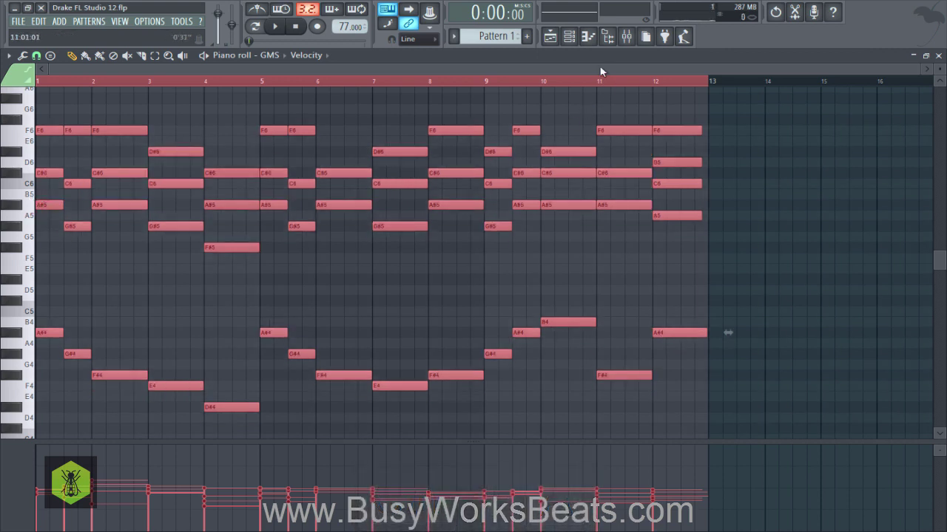
# - Mute the GMS #2 channel, deselect the chord notes and play Pattern 1
pyautogui.click(569, 36)
pyautogui.click(113, 176)
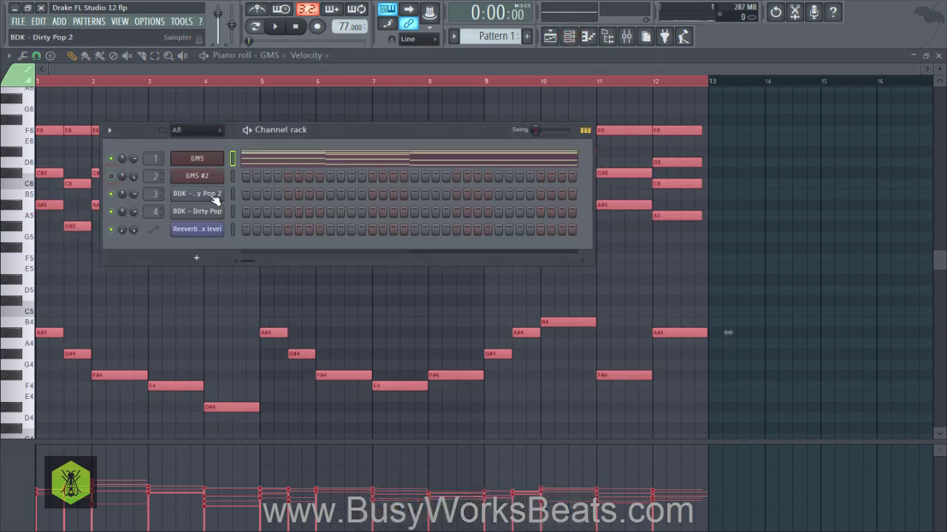
pyautogui.click(866, 258)
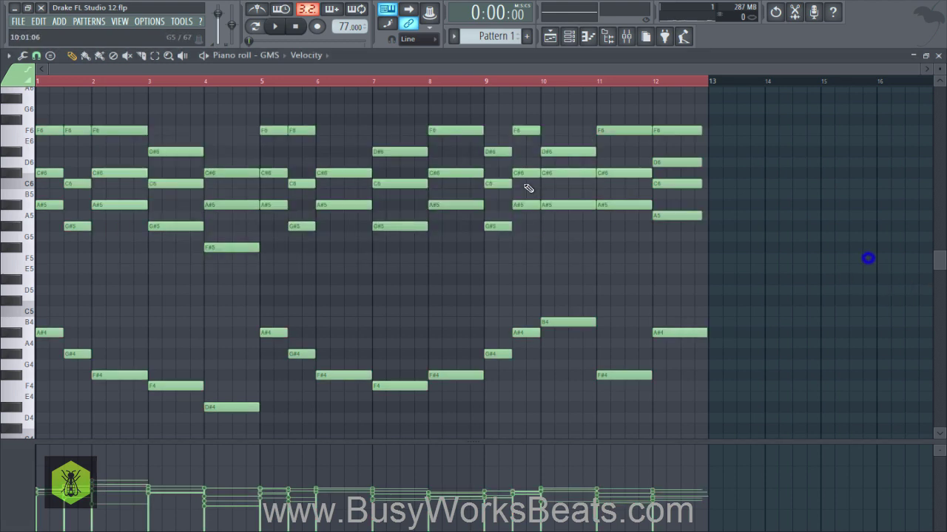
pyautogui.press('space')
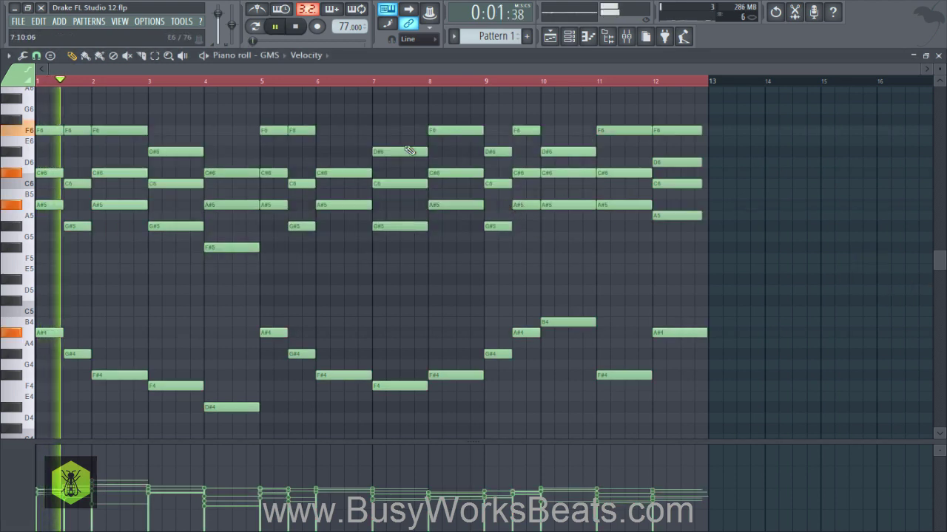
# - Stop playback and transpose all the GMS chord notes down two semitones
pyautogui.hotkey('ctrl', 'a')
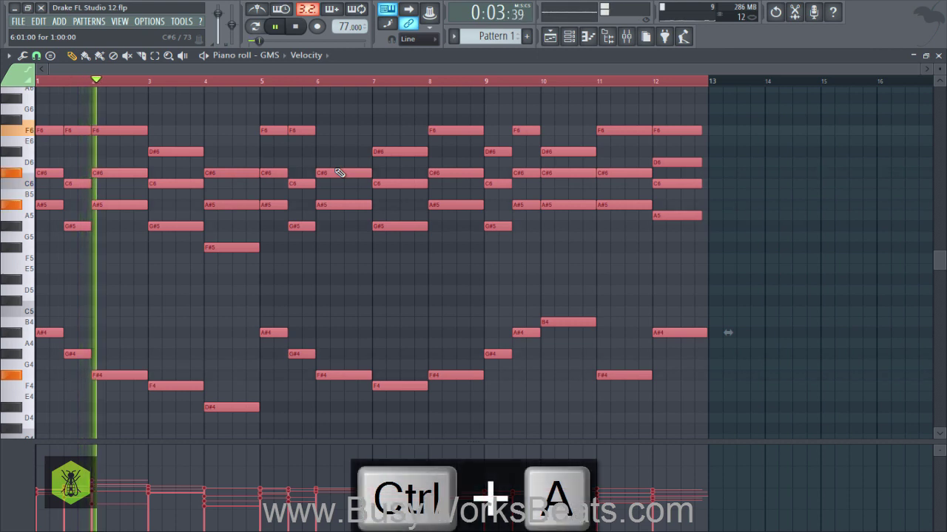
pyautogui.press('space')
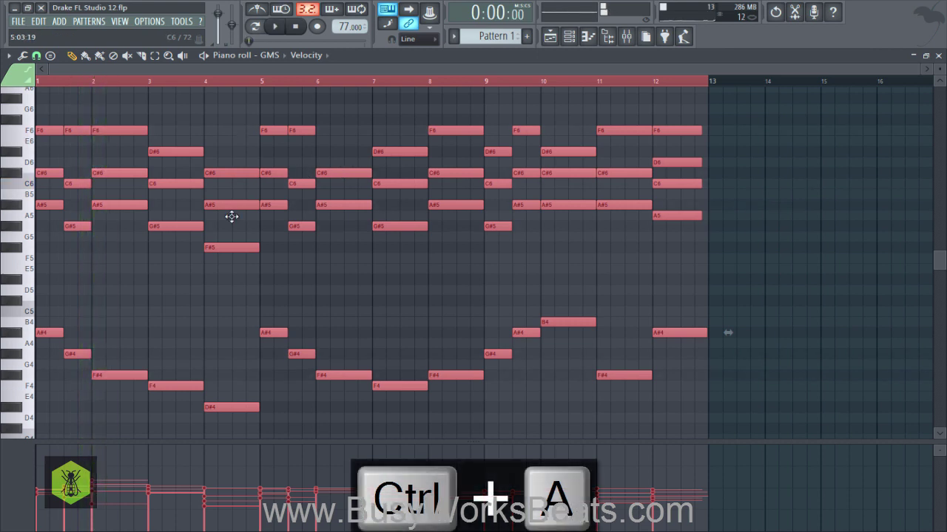
pyautogui.moveTo(39, 205); pyautogui.dragTo(40, 227)
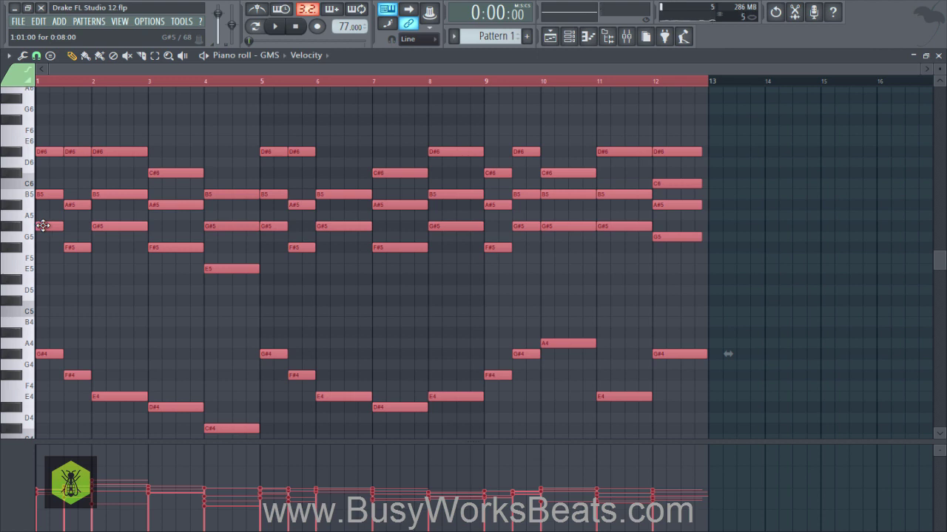
# - Lengthen the last chord's four upper notes to the end of bar 12, clear the selection and audition the pattern
pyautogui.moveTo(682, 259); pyautogui.dragTo(701, 147)
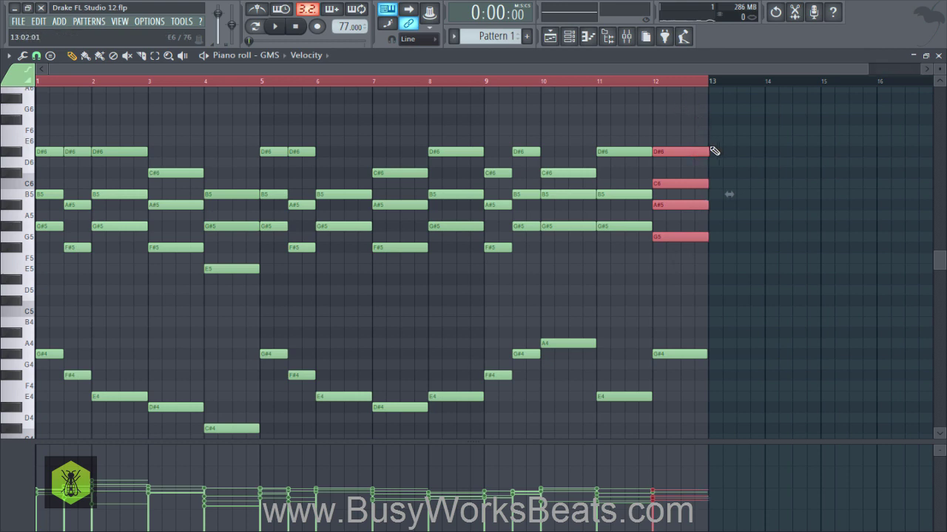
pyautogui.press('space')
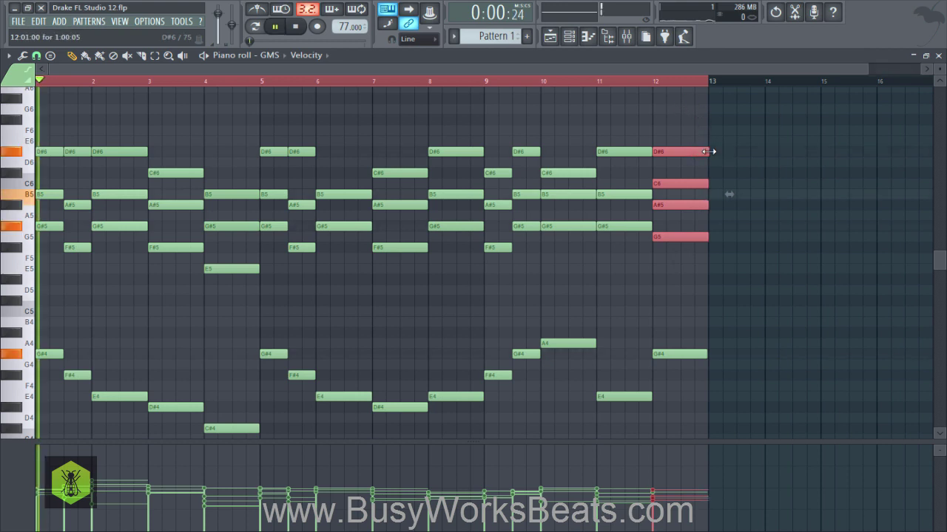
pyautogui.keyDown('ctrl'); pyautogui.click(571, 83); pyautogui.keyUp('ctrl')
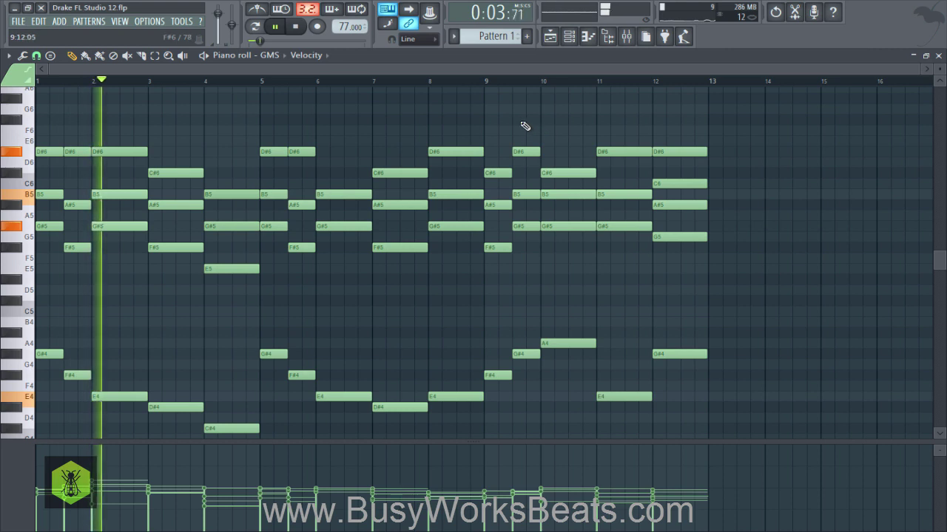
pyautogui.press('space')
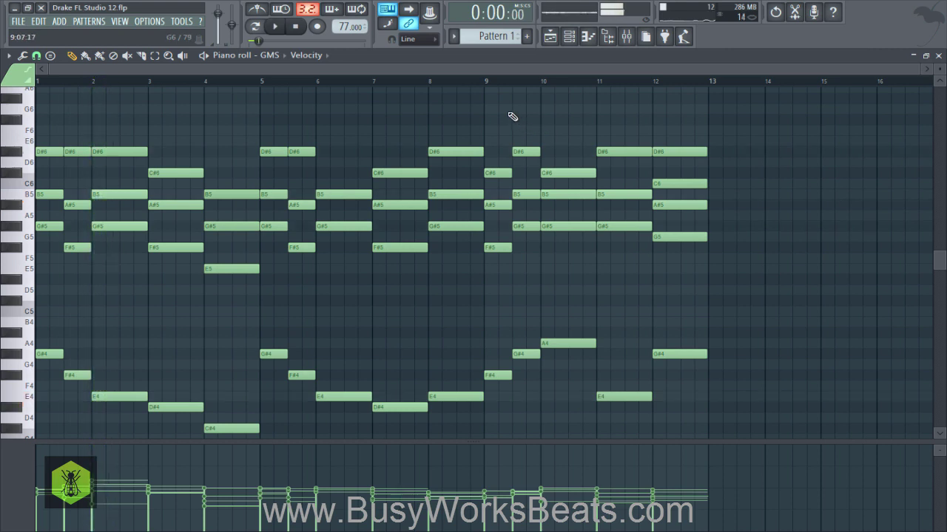
# - Switch to Pattern 2 and transpose all the GMS #2 bass notes down one semitone
pyautogui.click(569, 35)
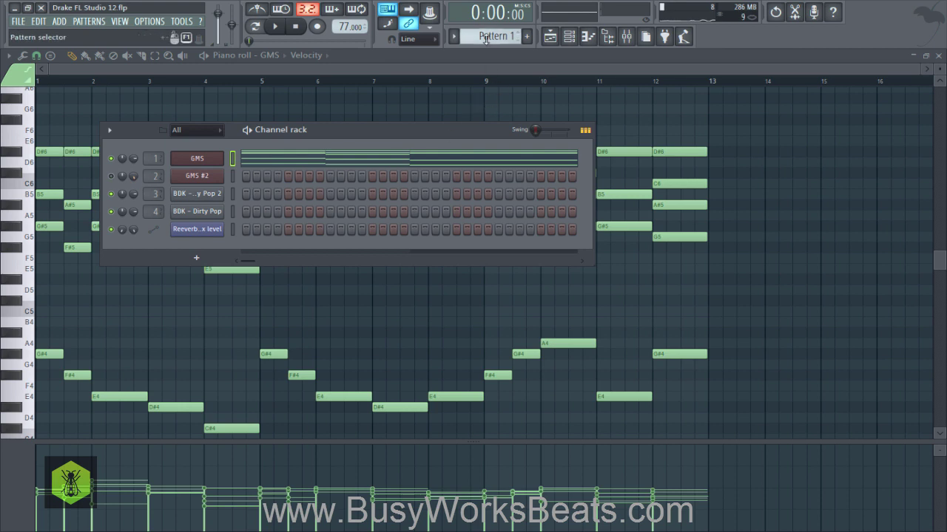
pyautogui.moveTo(486, 39); pyautogui.dragTo(480, 38)
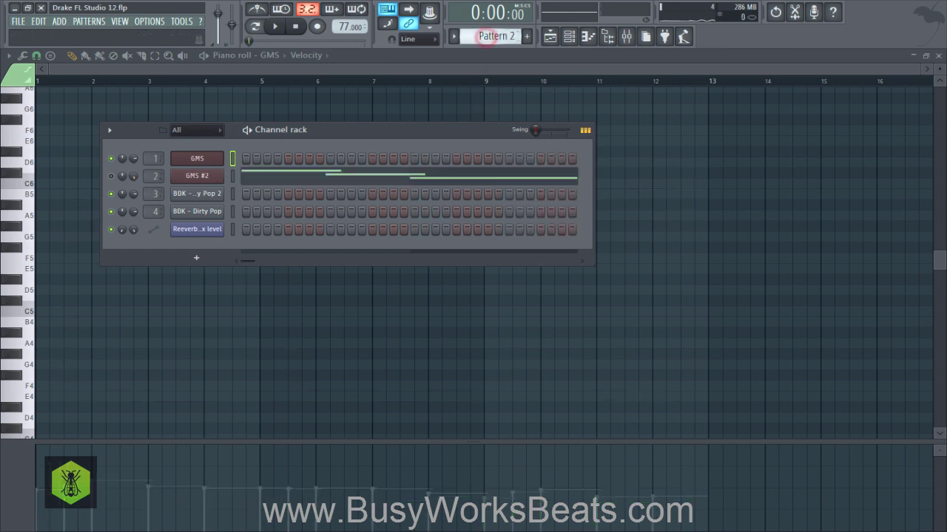
pyautogui.click(310, 178)
pyautogui.hotkey('ctrl', 'a')
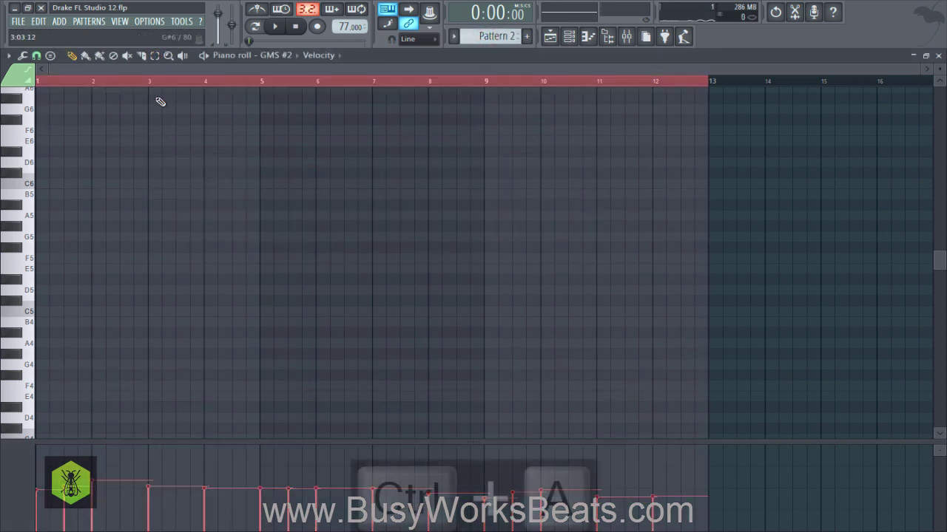
pyautogui.scroll(-5, 123, 205)
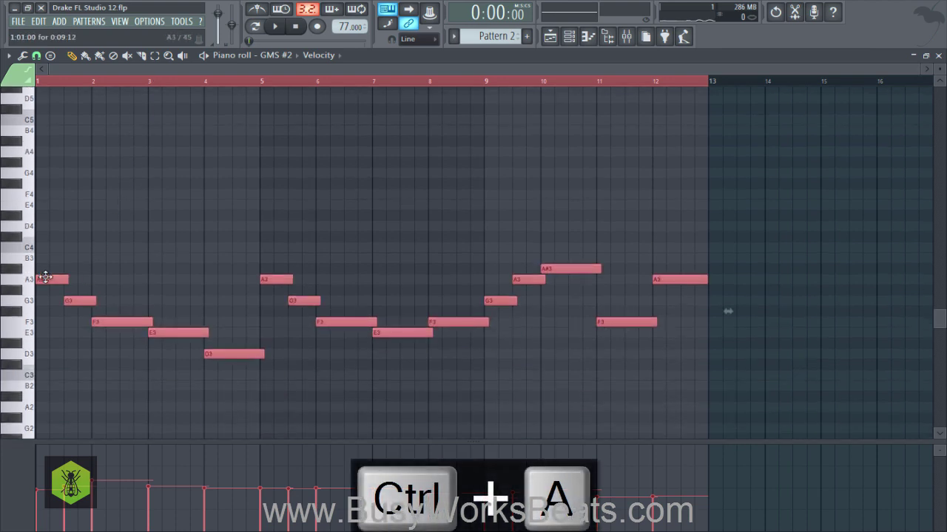
pyautogui.moveTo(37, 285); pyautogui.dragTo(36, 290)
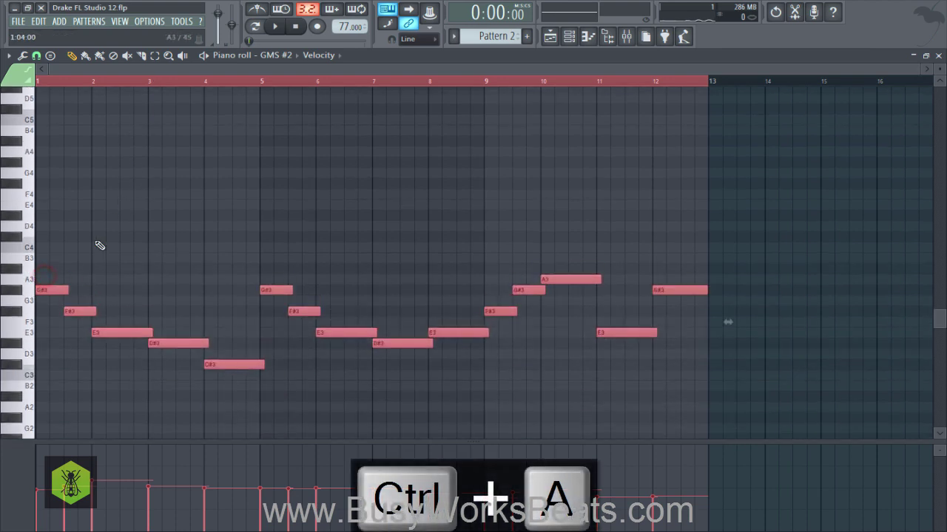
# - Unmute the GMS #2 channel and start playing Pattern 2
pyautogui.click(567, 37)
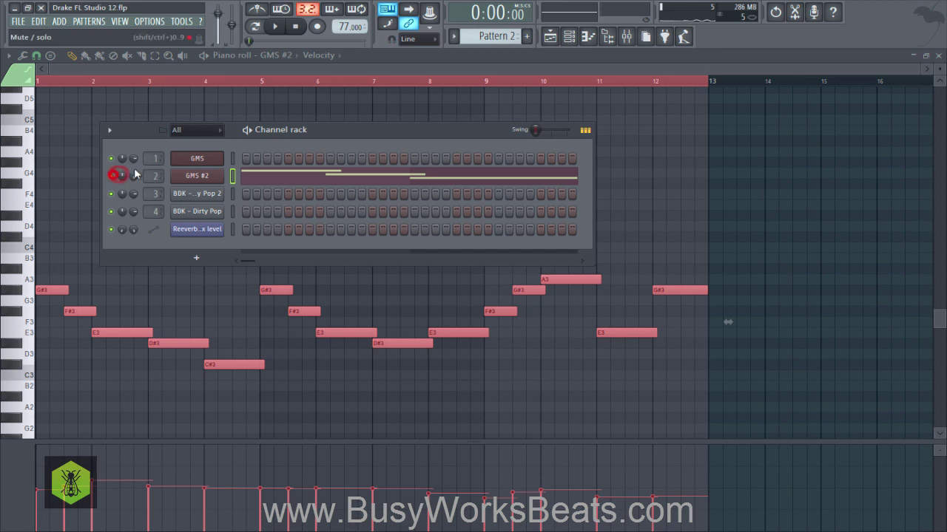
pyautogui.rightClick(817, 194)
pyautogui.press('space')
# - Close the piano roll, the mixer and the GMS synth window so the playlist is in view
pyautogui.click(938, 56)
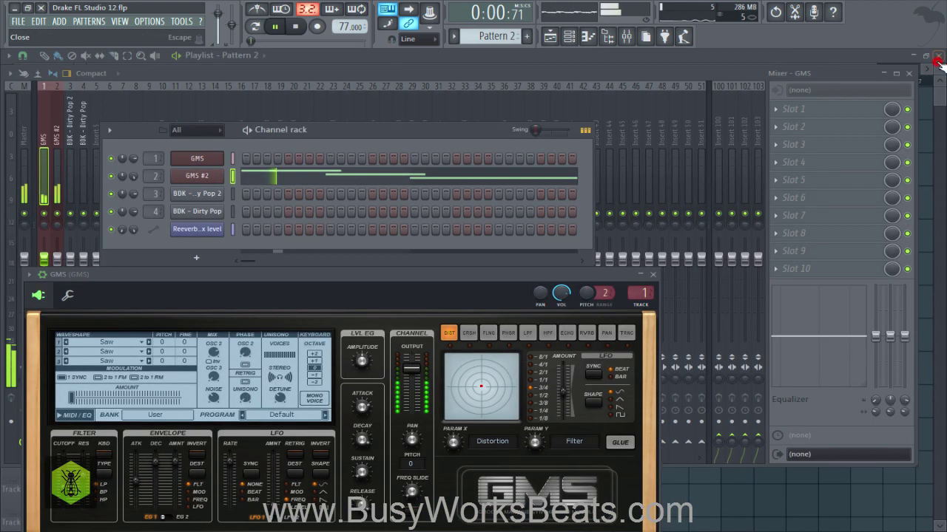
pyautogui.click(908, 73)
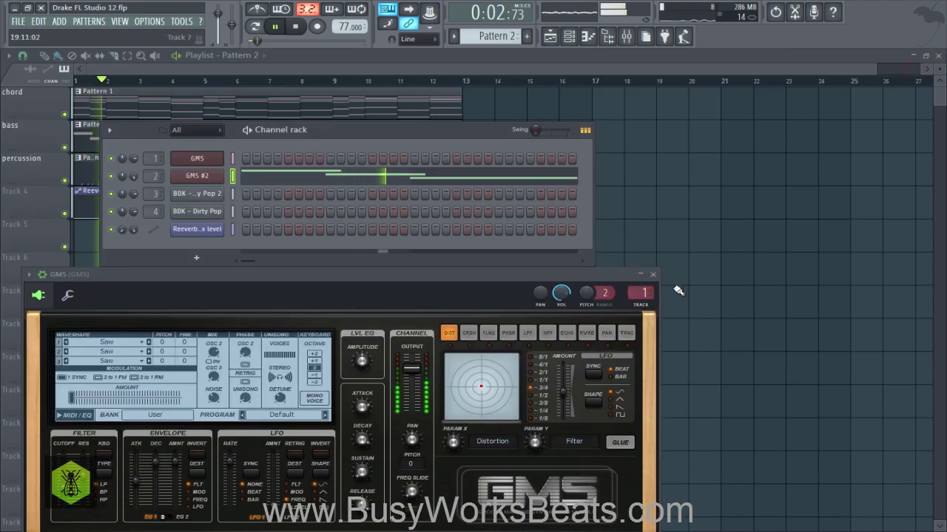
pyautogui.click(653, 275)
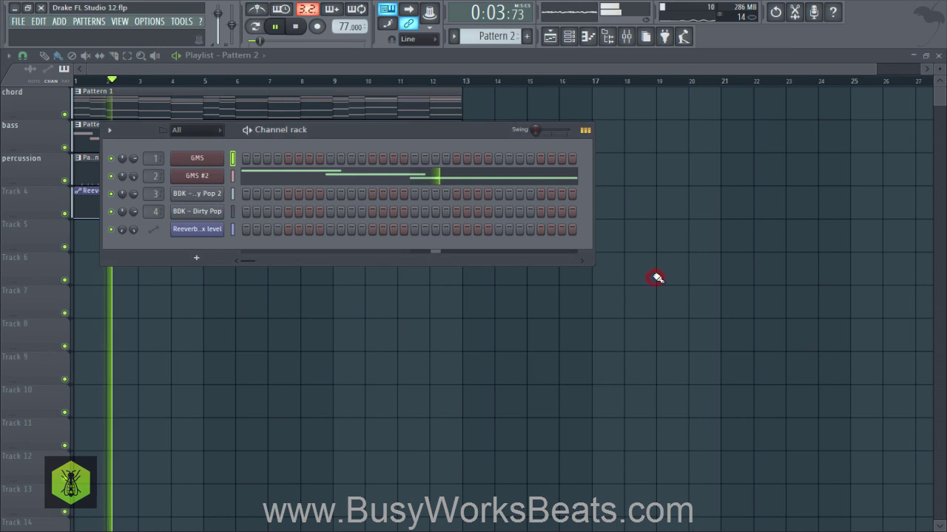
# - Lower the mixer levels of BDK - Dirty Pop 2 and BDK - Dirty Pop, with BDK - Dirty Pop at about -5.4 dB
pyautogui.click(569, 36)
pyautogui.click(627, 38)
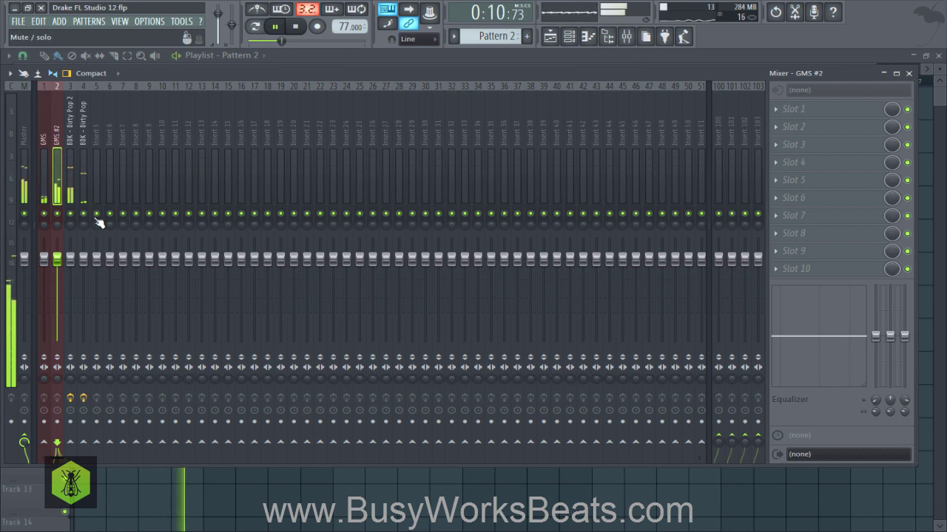
pyautogui.moveTo(84, 258)
pyautogui.mouseDown()
pyautogui.moveTo(84, 270)
pyautogui.moveTo(71, 264)
pyautogui.moveTo(70, 286)
pyautogui.moveTo(83, 272)
pyautogui.mouseUp()
pyautogui.moveTo(67, 282)
pyautogui.mouseDown()
pyautogui.moveTo(69, 296)
pyautogui.moveTo(84, 270)
pyautogui.moveTo(84, 281)
pyautogui.mouseUp()
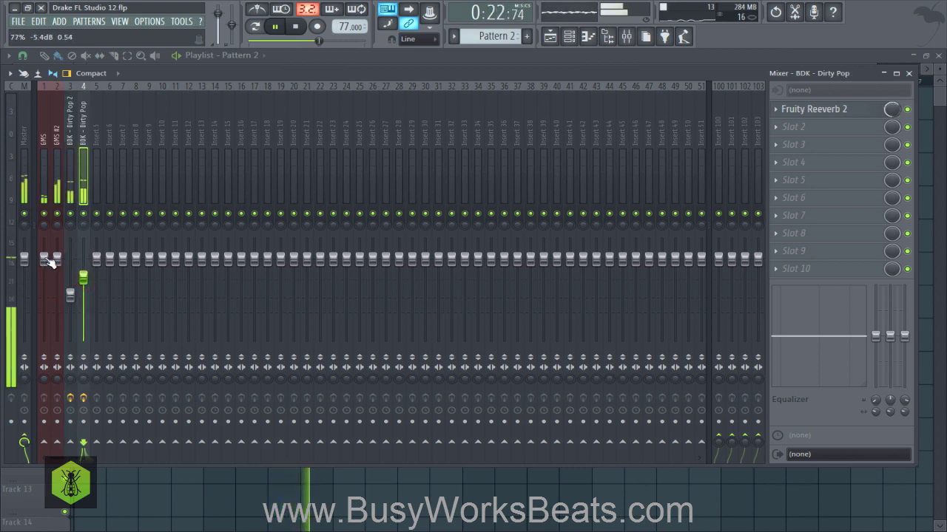
# - Adjust the channel volume of GMS #2 against GMS in the channel rack
pyautogui.click(569, 36)
pyautogui.click(134, 158)
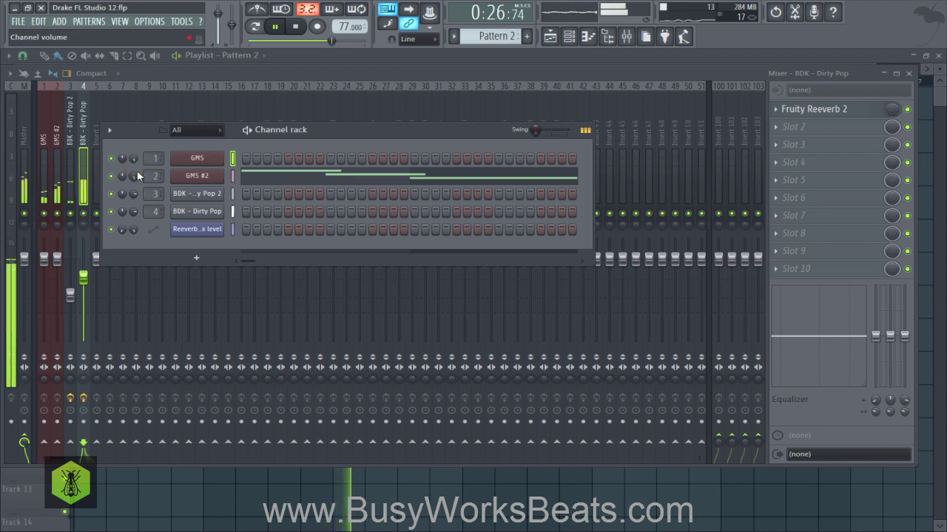
pyautogui.moveTo(135, 176); pyautogui.dragTo(135, 179)
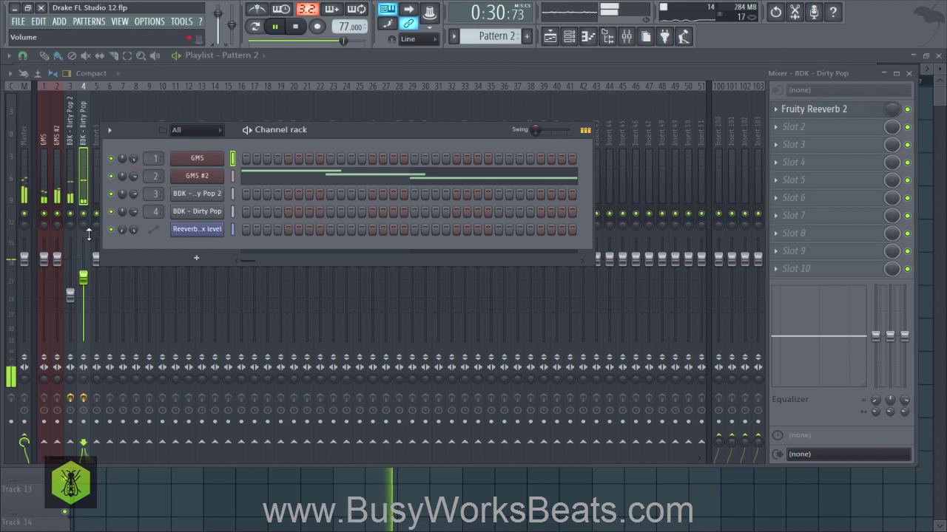
# - Raise the GMS mixer fader slightly to about 0.9 dB and lower the GMS #2 fader a little
pyautogui.moveTo(44, 259); pyautogui.dragTo(57, 260)
pyautogui.click(908, 73)
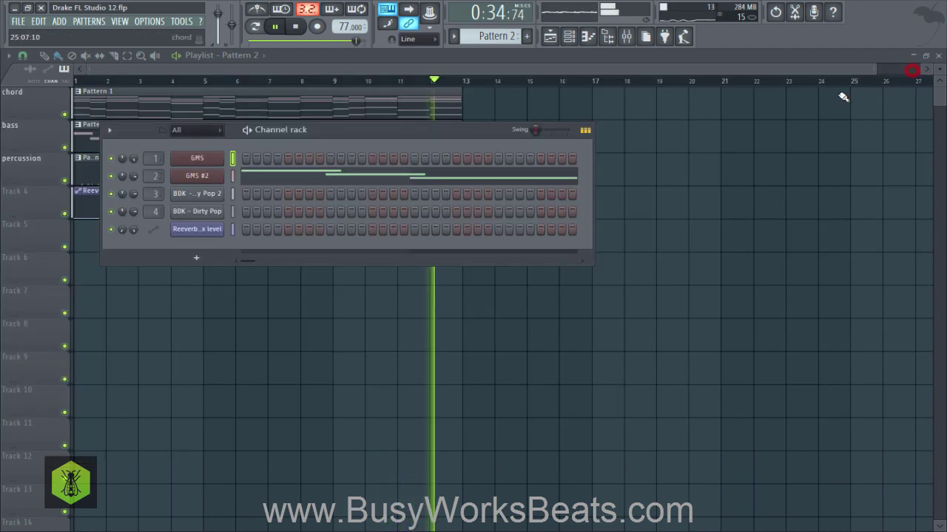
pyautogui.click(626, 36)
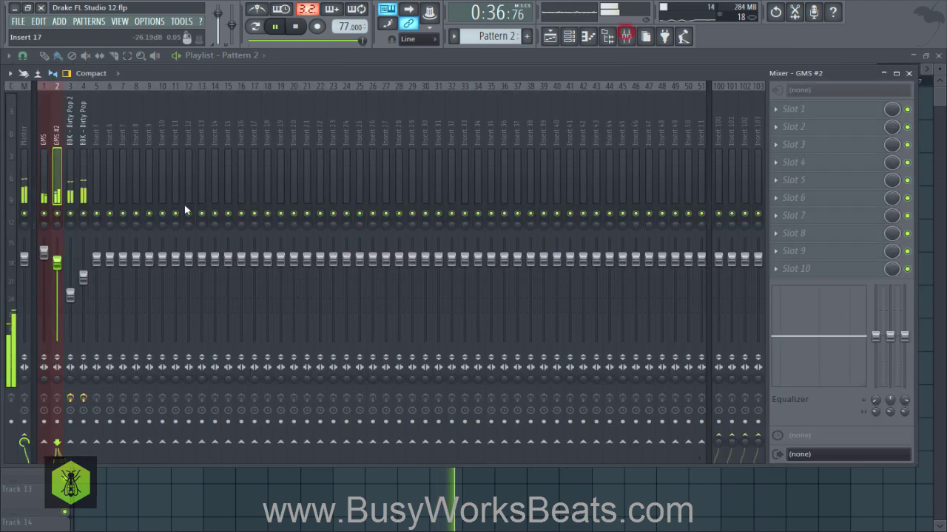
pyautogui.moveTo(56, 260); pyautogui.dragTo(56, 258)
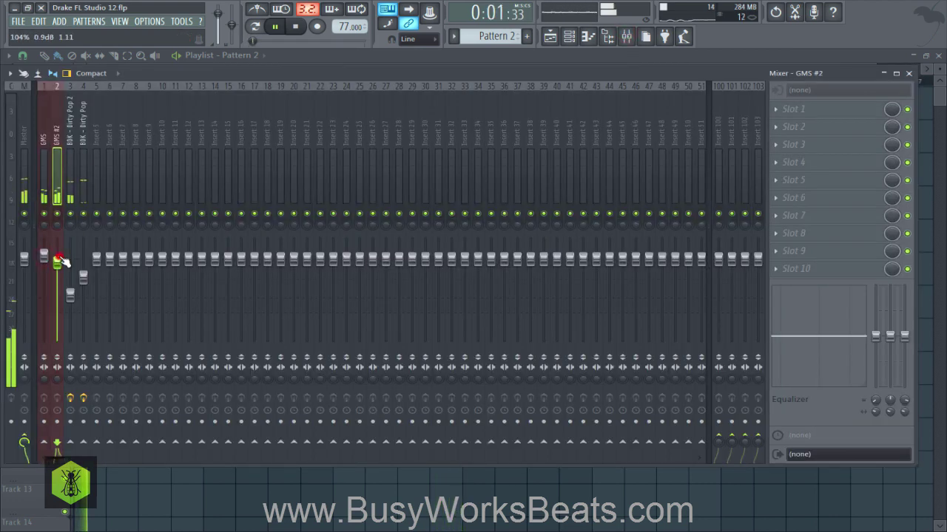
# - Close the mixer and the channel rack and save the project
pyautogui.click(909, 73)
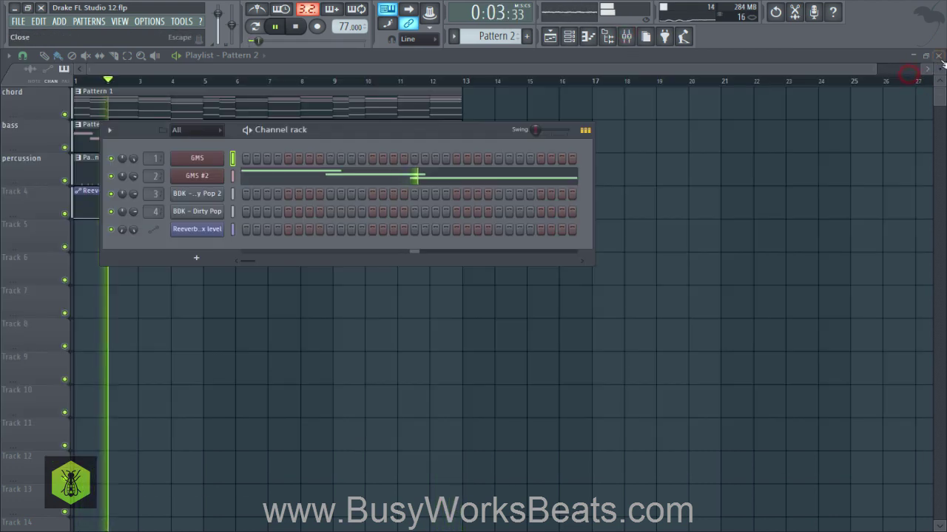
pyautogui.rightClick(737, 196)
pyautogui.hotkey('ctrl', 's')
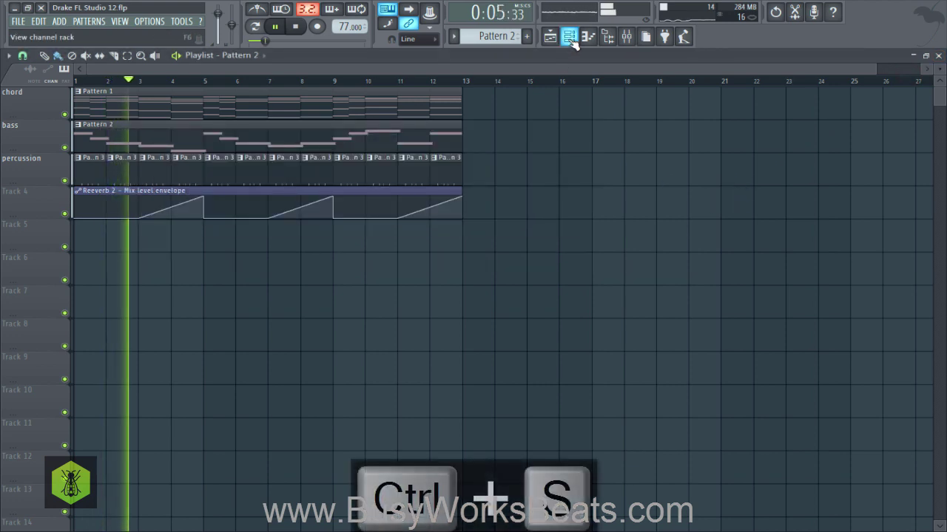
# - Stop playback and audition the BDK - Crispy Hi-Hat and BDK - Dirty Hi-Hat 3 samples from the BDK - Hi-Hats browser folder
pyautogui.click(608, 38)
pyautogui.press('space')
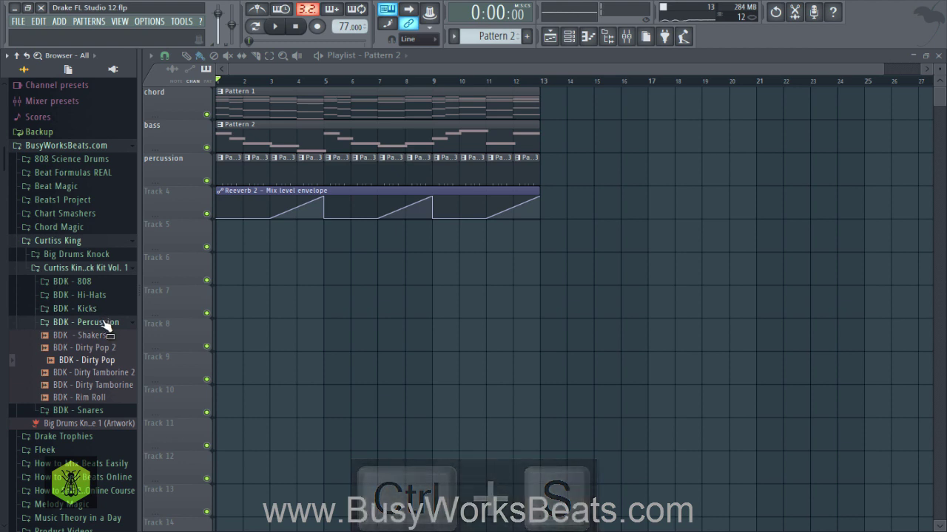
pyautogui.click(107, 295)
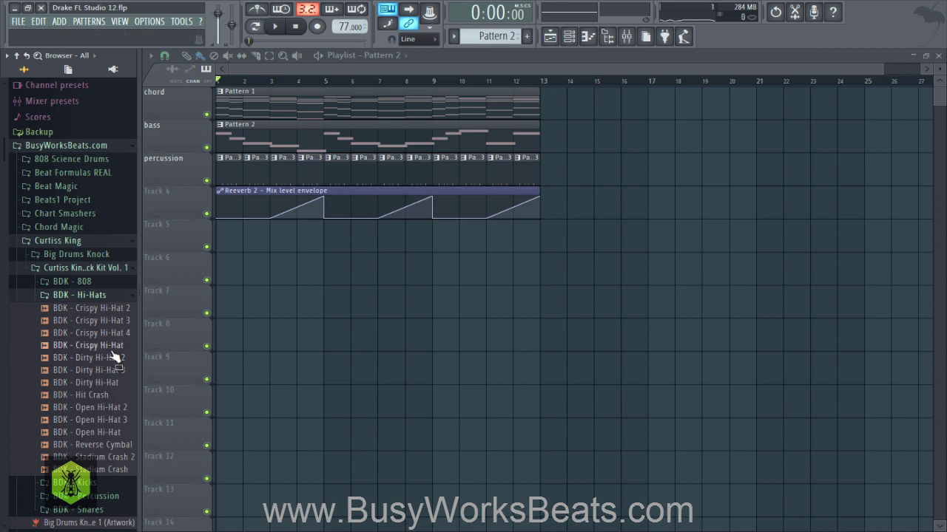
pyautogui.click(110, 347)
pyautogui.click(110, 367)
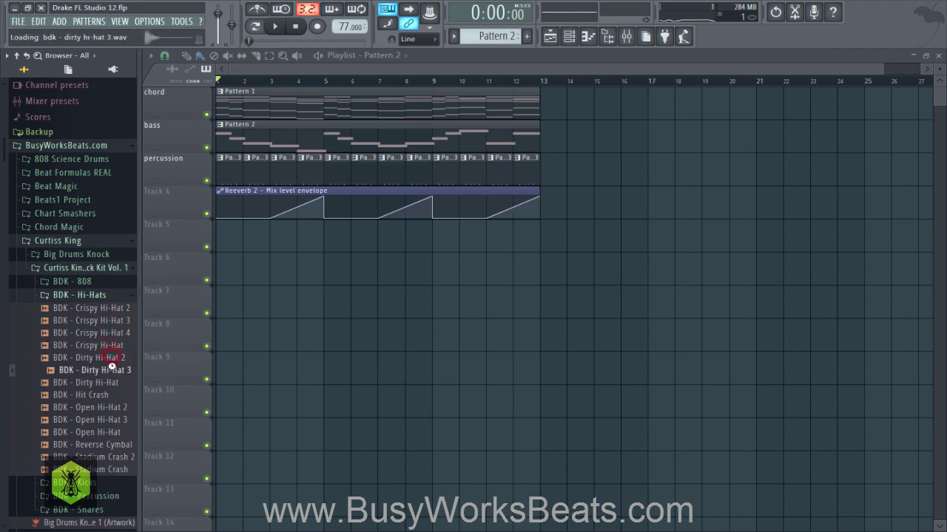
pyautogui.moveTo(114, 357); pyautogui.dragTo(106, 350)
pyautogui.click(105, 346)
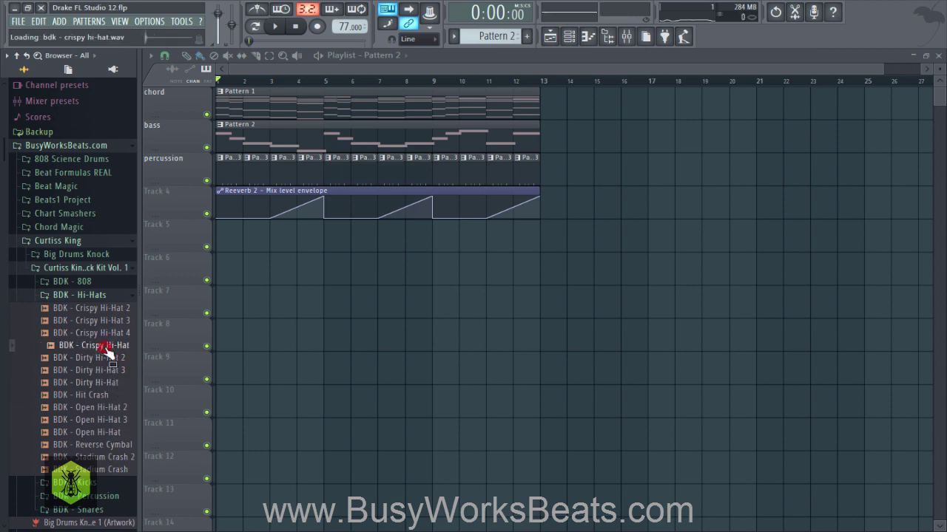
# - Load BDK - Crispy Hi-Hat and BDK - Dirty Hi-Hat 3 into new channels
pyautogui.rightClick(102, 345)
pyautogui.click(119, 357)
pyautogui.click(110, 371)
pyautogui.rightClick(110, 370)
pyautogui.click(128, 380)
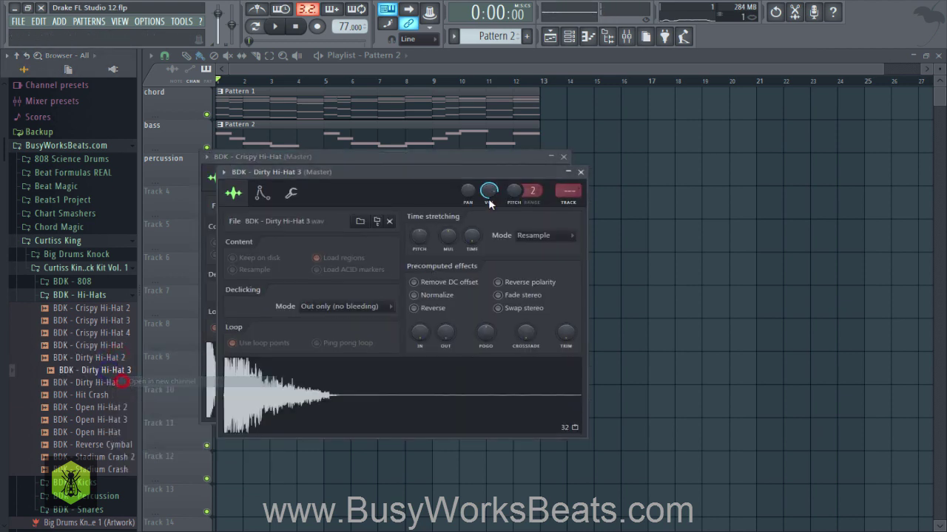
# - In Pattern 4, place BDK - Crispy Hi-Hat on steps 1, 3, 5, 9, 11 and 13 and BDK - Dirty Hi-Hat 3 on steps 7 and 15
pyautogui.click(570, 37)
pyautogui.moveTo(500, 36); pyautogui.dragTo(499, 31)
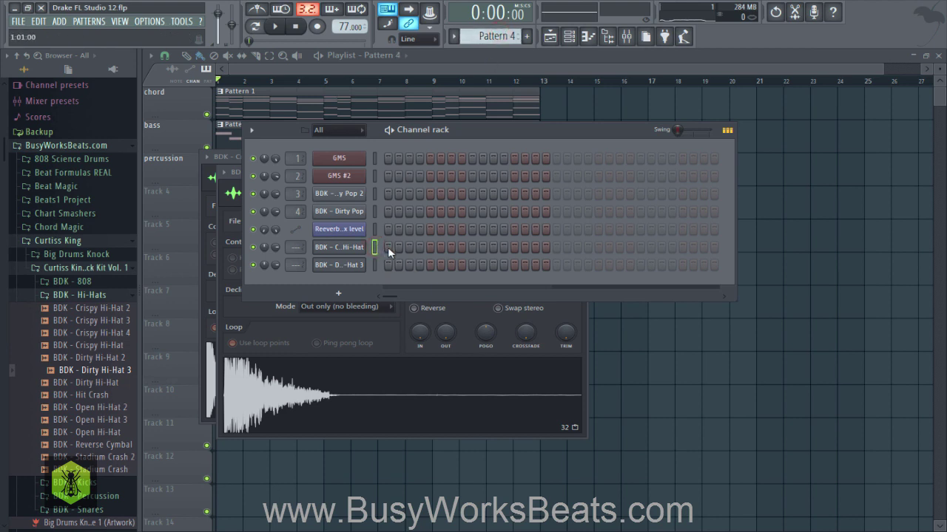
pyautogui.click(430, 247)
pyautogui.click(451, 265)
pyautogui.click(275, 26)
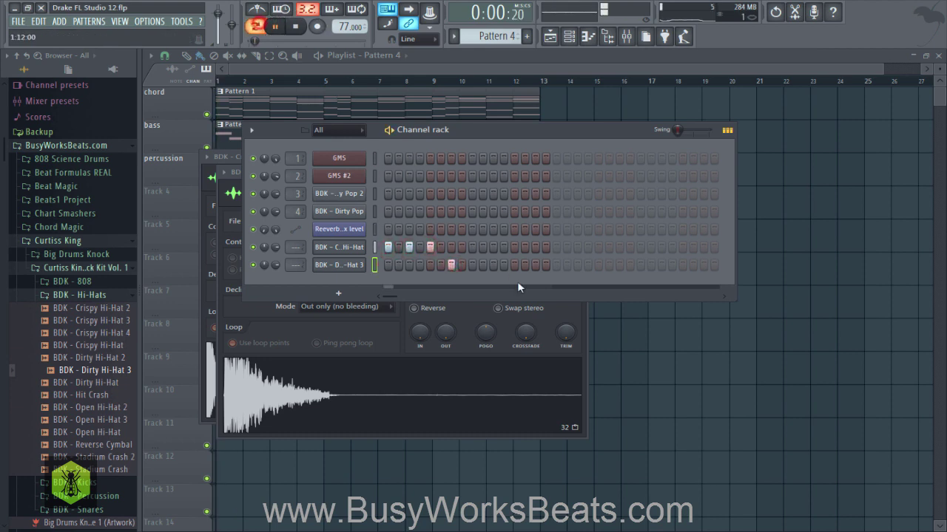
pyautogui.click(472, 247)
pyautogui.press('space')
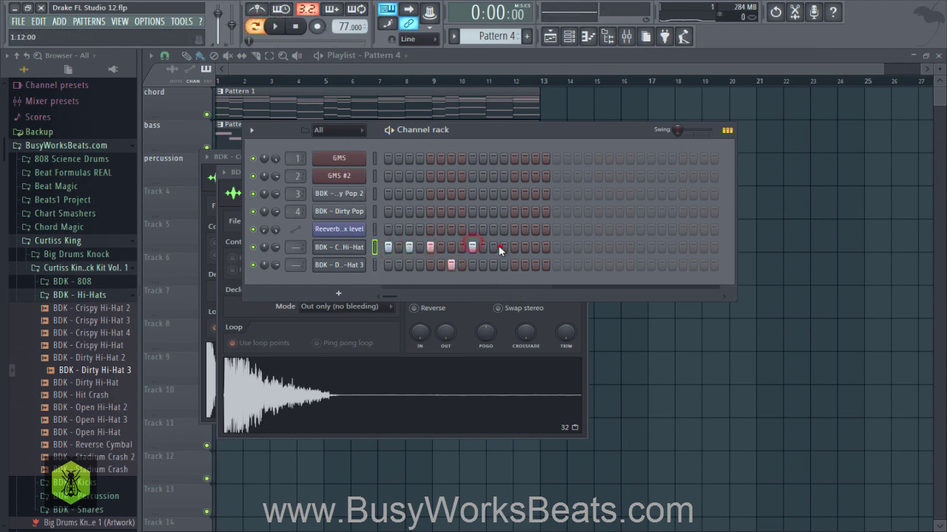
pyautogui.click(534, 264)
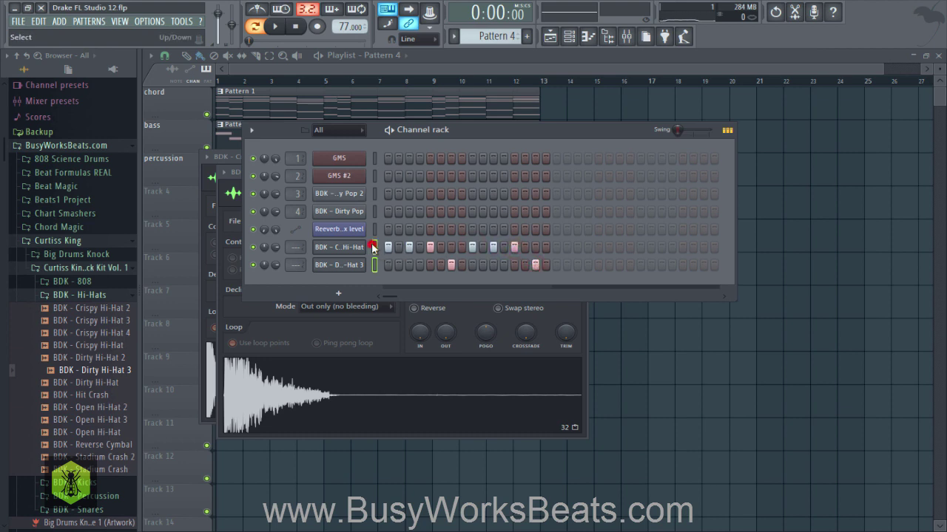
# - Select both hi-hat channels and route them to consecutive mixer tracks starting from Insert 5
pyautogui.click(373, 247)
pyautogui.click(628, 37)
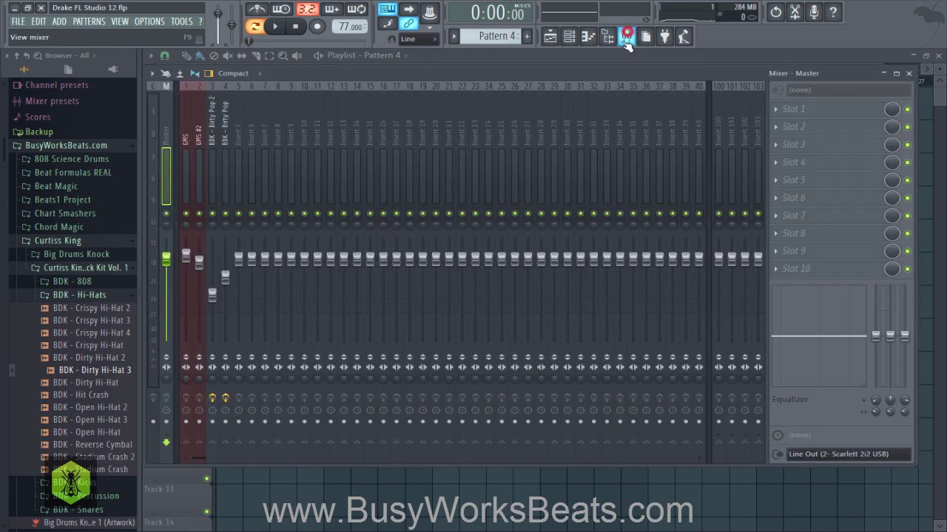
pyautogui.click(237, 140)
pyautogui.rightClick(238, 142)
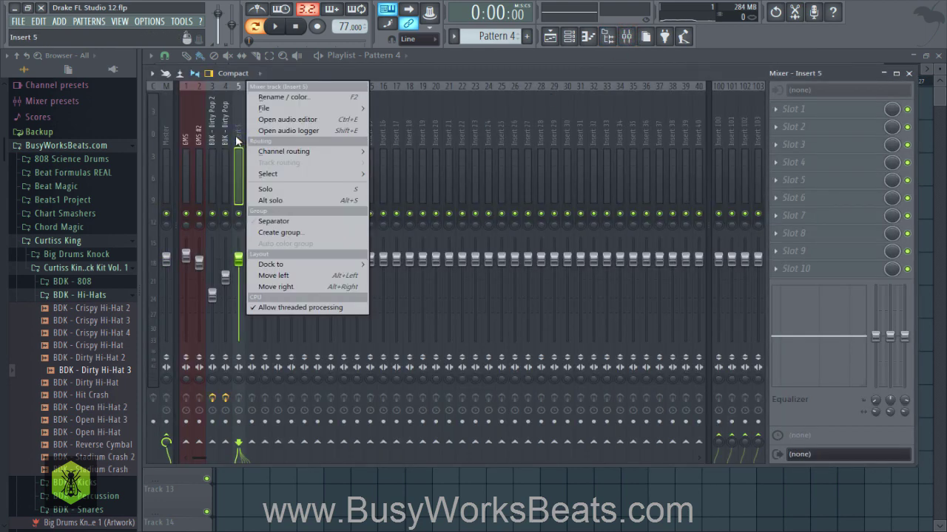
pyautogui.moveTo(325, 152)
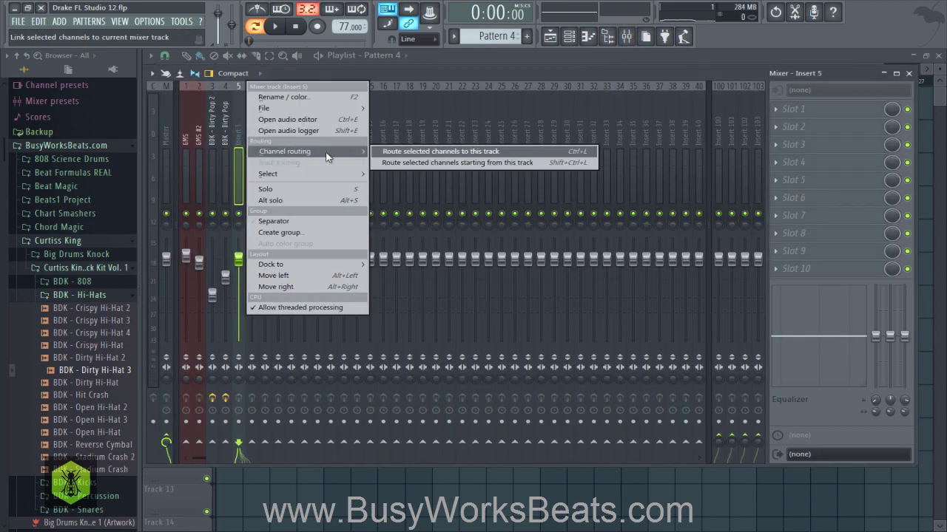
pyautogui.click(389, 162)
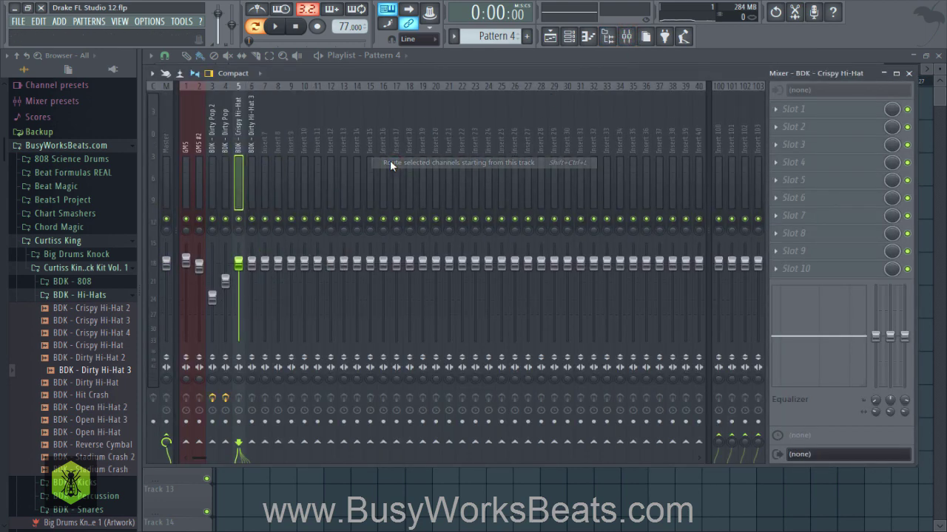
# - Enable the volume envelope on the BDK - Crispy Hi-Hat channel, adjust its attack time and audition the pattern
pyautogui.click(569, 37)
pyautogui.click(338, 247)
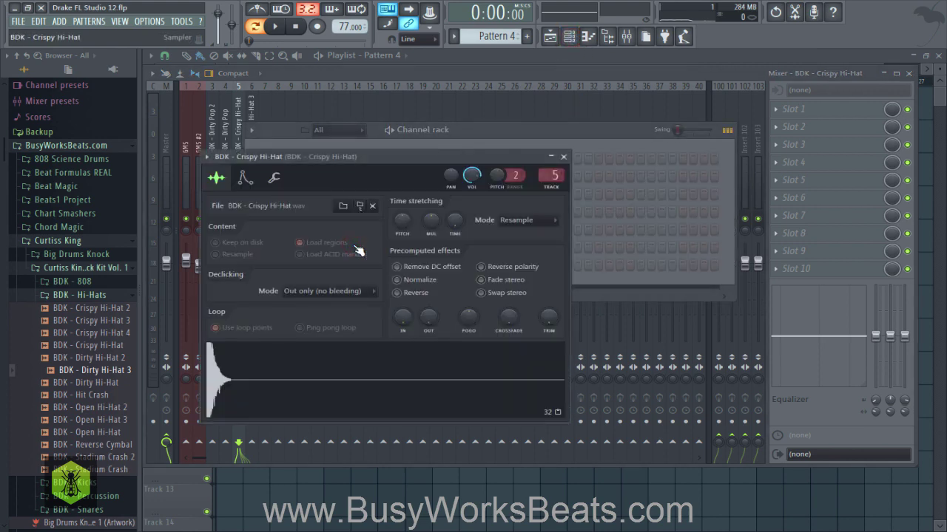
pyautogui.click(245, 184)
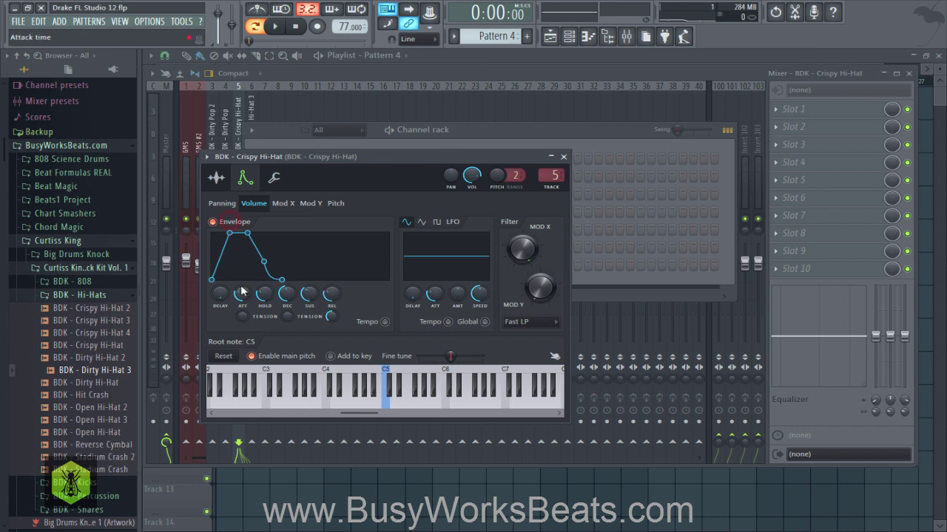
pyautogui.moveTo(244, 298); pyautogui.dragTo(244, 293)
pyautogui.press('space')
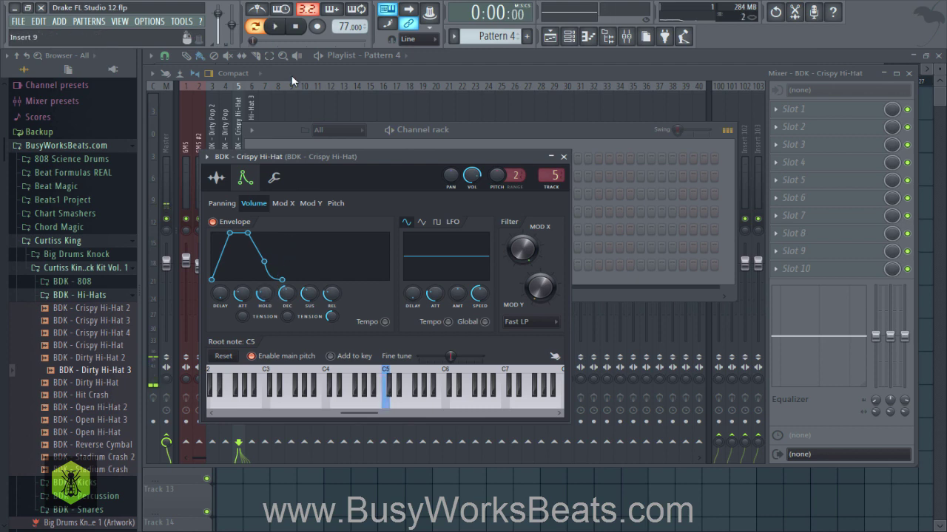
# - Enable the volume envelope on the BDK - Dirty Hi-Hat 3 channel and shorten its attack time while auditioning the pattern
pyautogui.click(515, 137)
pyautogui.press('space')
pyautogui.click(344, 265)
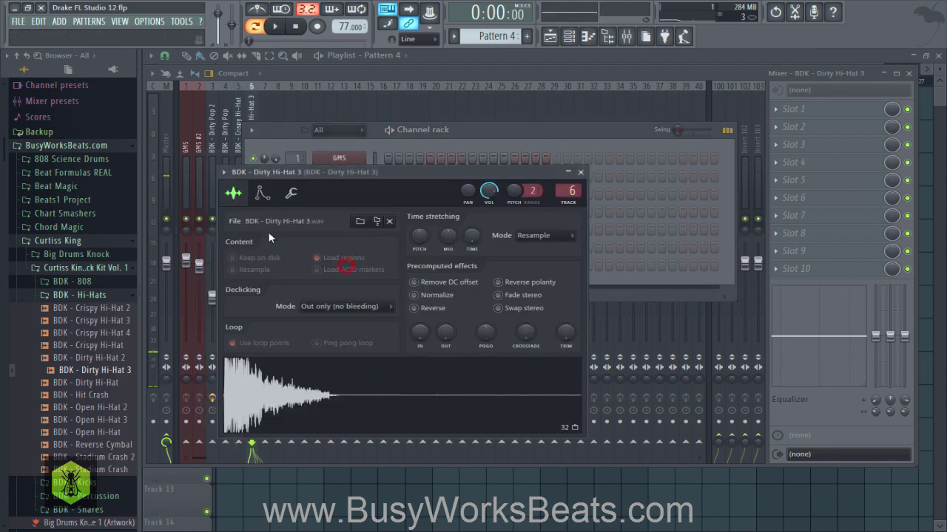
pyautogui.click(261, 194)
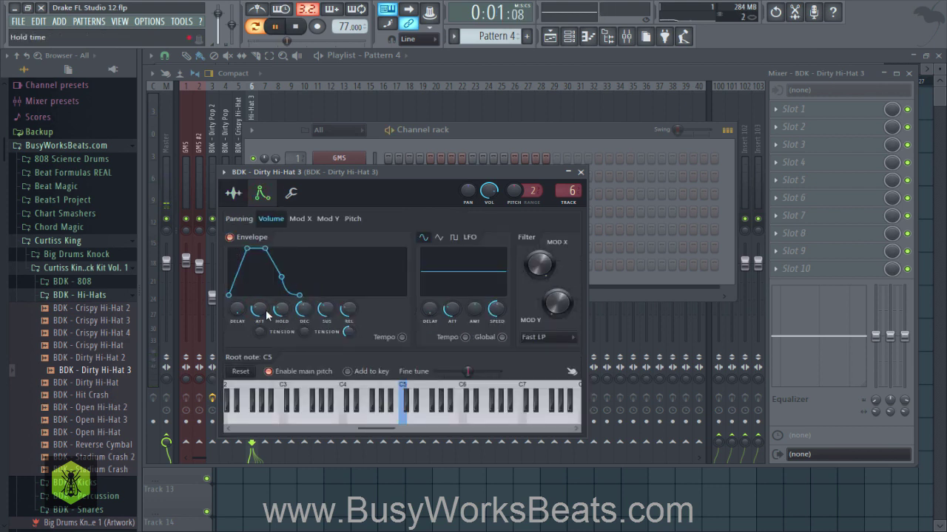
pyautogui.moveTo(260, 310); pyautogui.dragTo(260, 316)
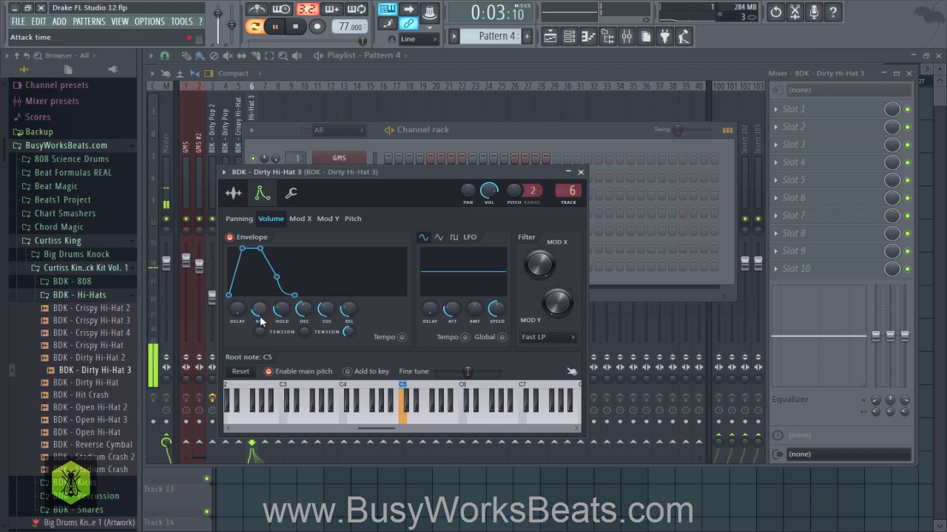
pyautogui.press('space')
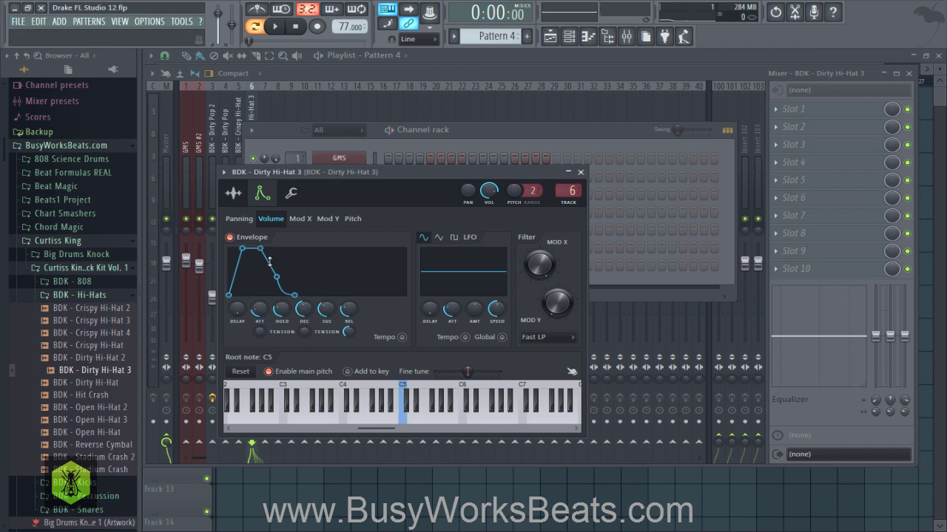
# - Reverse the BDK - Dirty Hi-Hat 3 sample and open it for editing in Edison
pyautogui.click(235, 194)
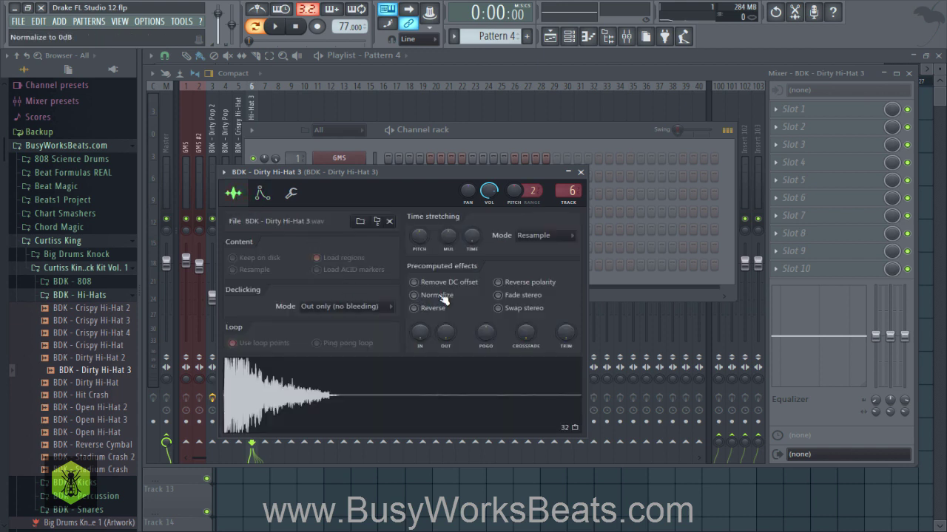
pyautogui.click(428, 310)
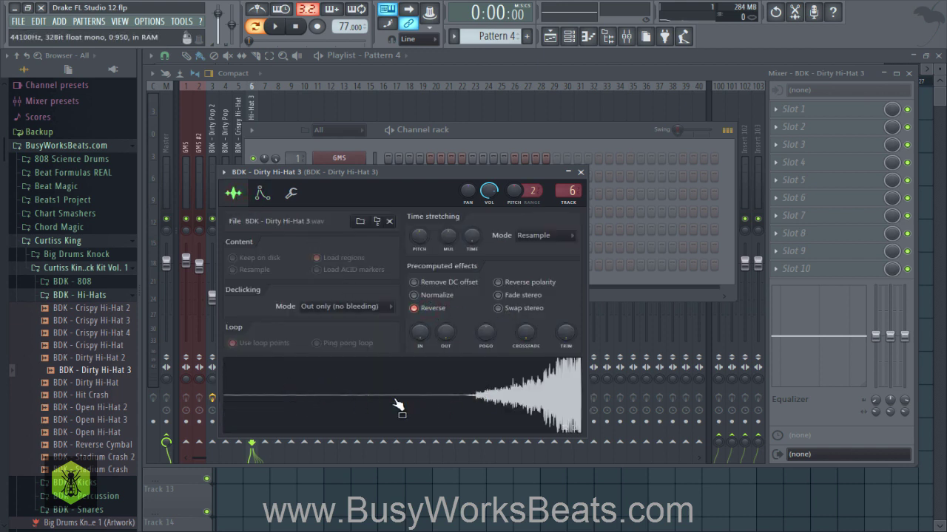
pyautogui.rightClick(407, 381)
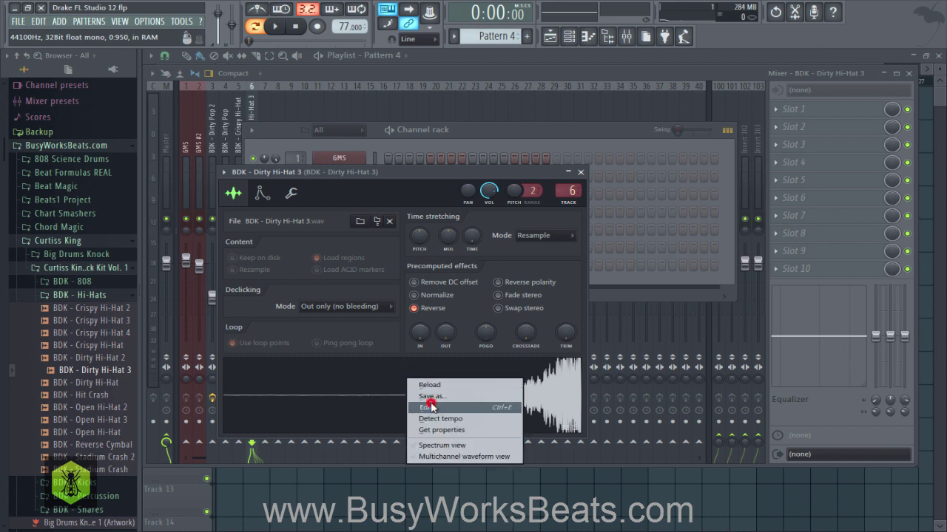
pyautogui.click(429, 401)
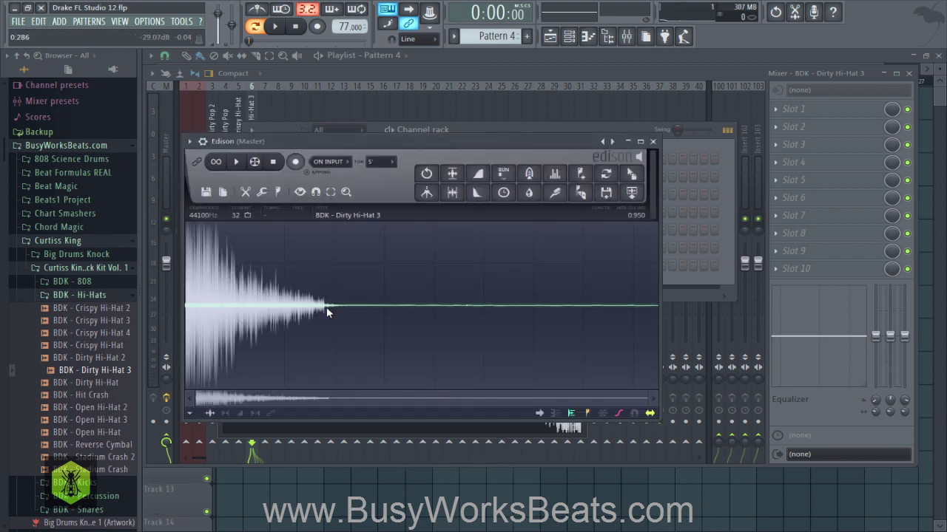
# - Delete the sample's silent tail in Edison and send the trimmed audio back to the BDK - Dirty Hi-Hat 3 channel
pyautogui.moveTo(326, 307); pyautogui.dragTo(663, 323)
pyautogui.press('Delete')
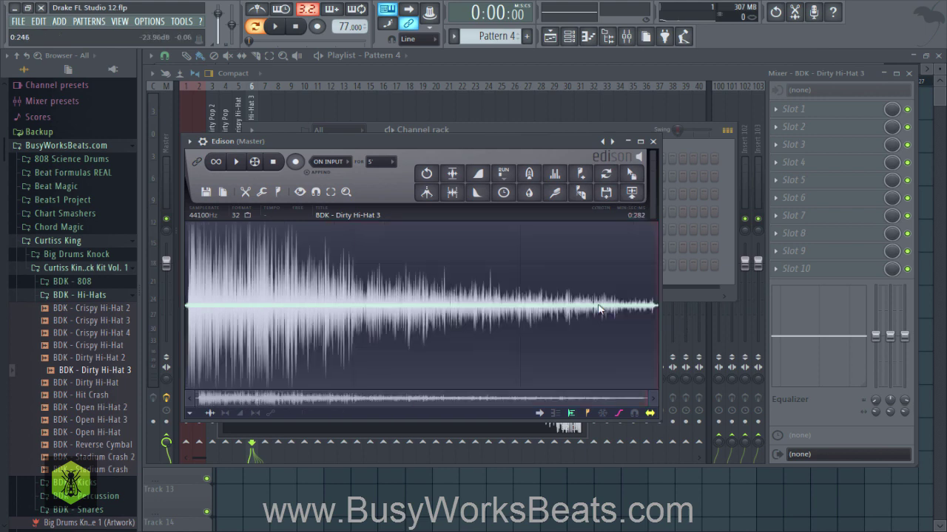
pyautogui.moveTo(629, 174); pyautogui.dragTo(389, 384)
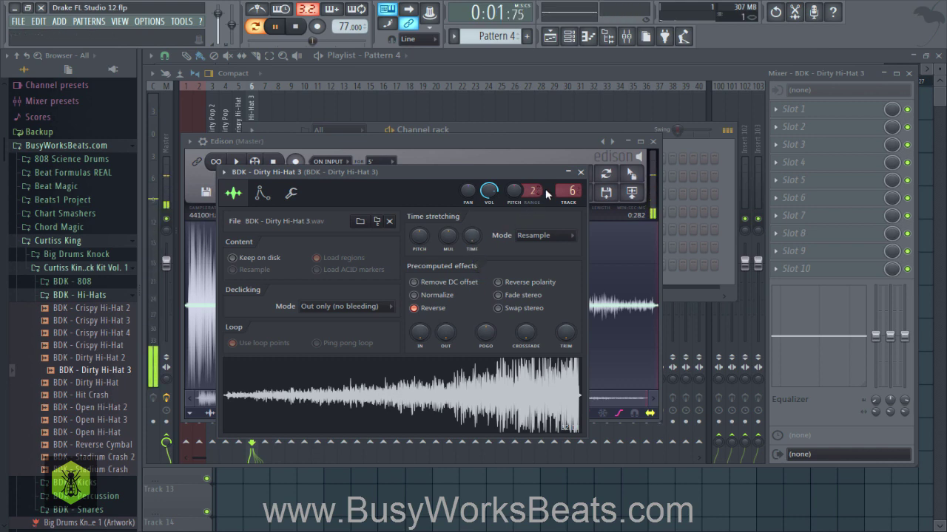
# - Close the BDK - Dirty Hi-Hat 3 channel settings and Edison, and lower that hi-hat's mixer track volume while auditioning the pattern
pyautogui.press('space')
pyautogui.click(267, 193)
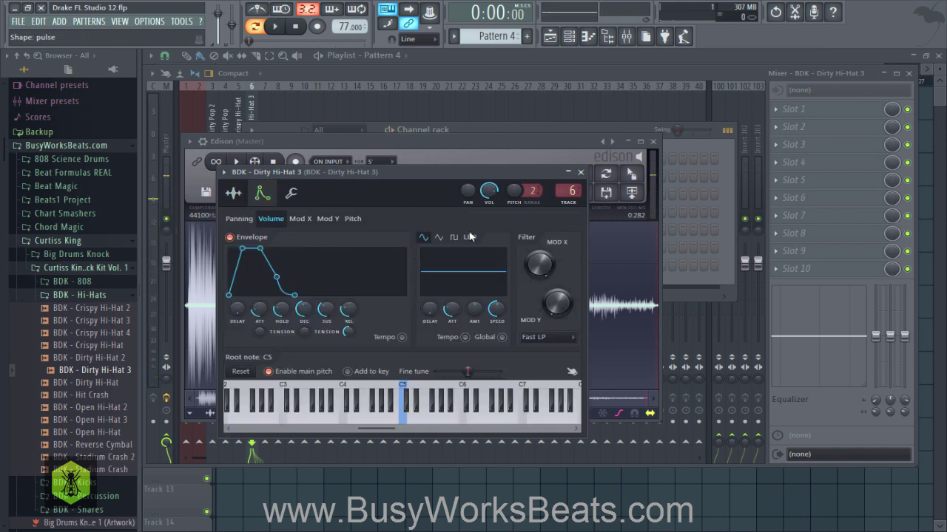
pyautogui.click(582, 173)
pyautogui.click(579, 73)
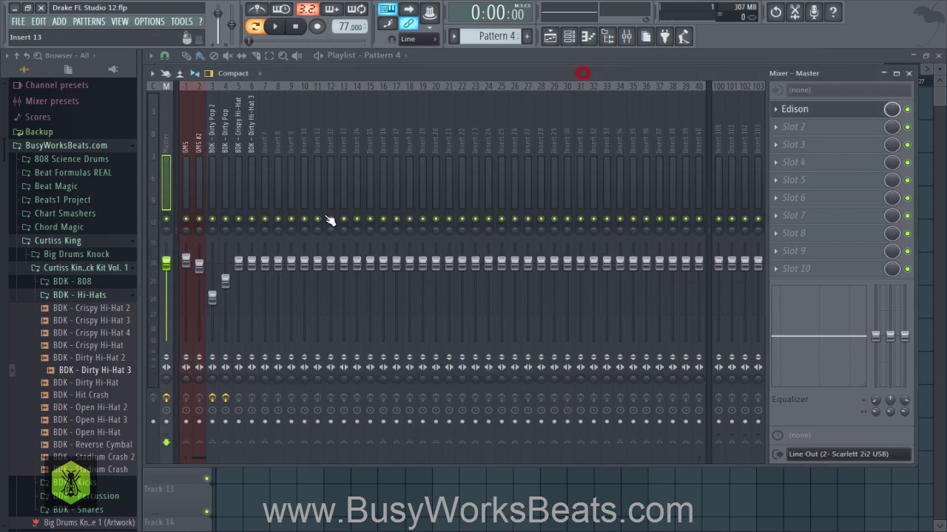
pyautogui.press('space')
pyautogui.moveTo(255, 277); pyautogui.dragTo(255, 310)
pyautogui.press('space')
# - Reshape the BDK - Dirty Hi-Hat 3 volume envelope to maximum hold with decay, sustain and release at zero
pyautogui.click(588, 35)
pyautogui.click(358, 265)
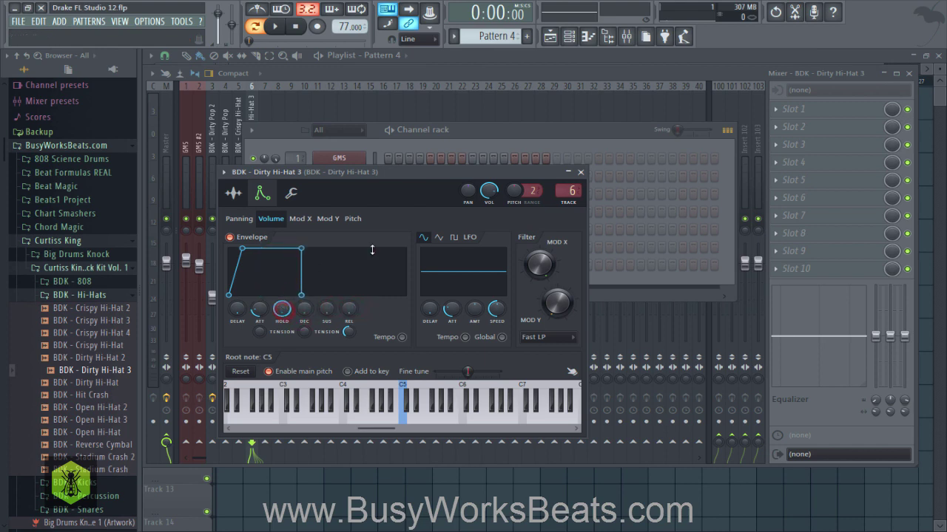
pyautogui.click(580, 172)
# - Open the BDK - Dirty Hi-Hat 3 notes in the piano roll, lengthen both of them together and play the pattern
pyautogui.rightClick(366, 268)
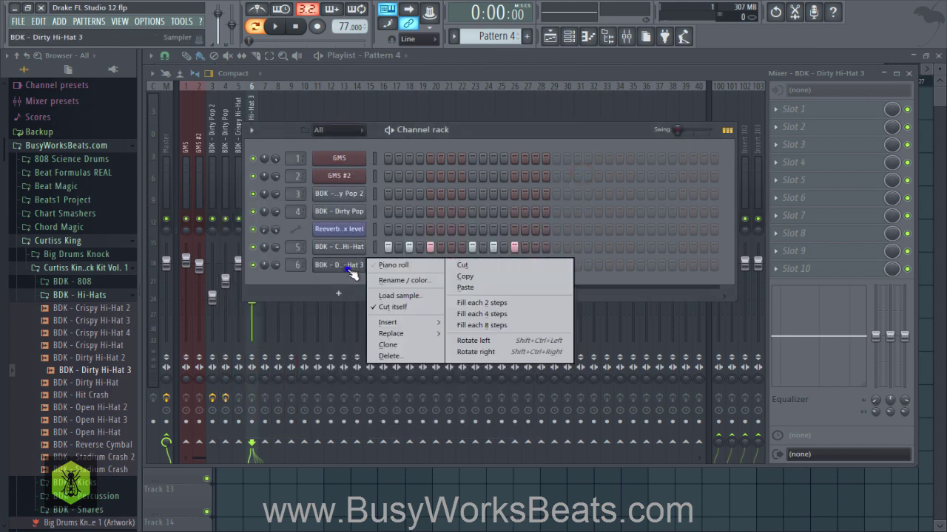
pyautogui.click(377, 264)
pyautogui.hotkey('ctrl', 'a')
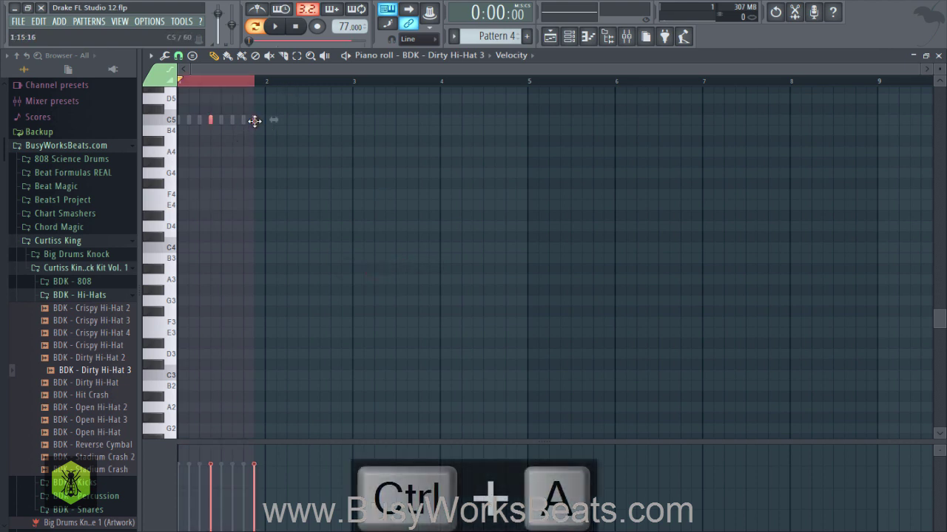
pyautogui.press('space')
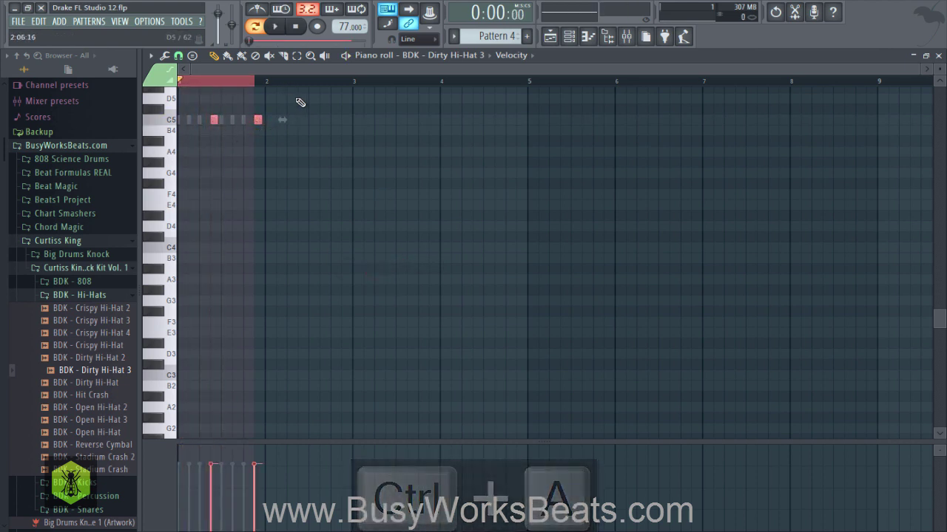
pyautogui.click(290, 83)
pyautogui.scroll(2, 305, 86)
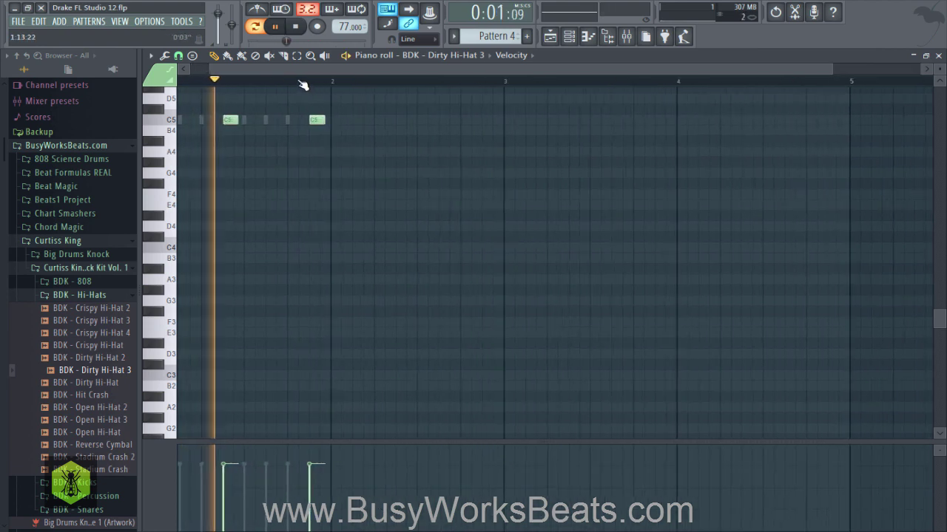
# - Set the BDK - Dirty Hi-Hat 3 sample's time stretching mode to e3 generic and lower its stretch pitch
pyautogui.click(569, 39)
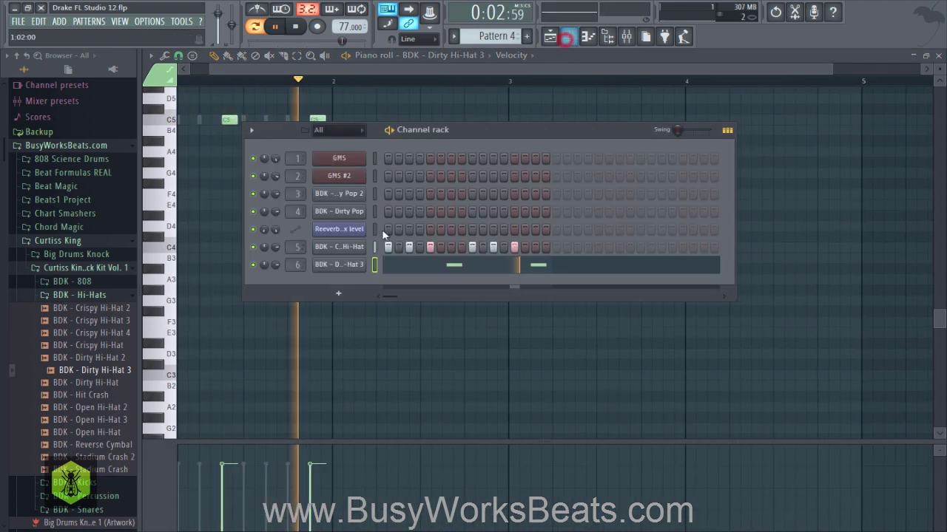
pyautogui.click(347, 265)
pyautogui.press('space')
pyautogui.click(232, 191)
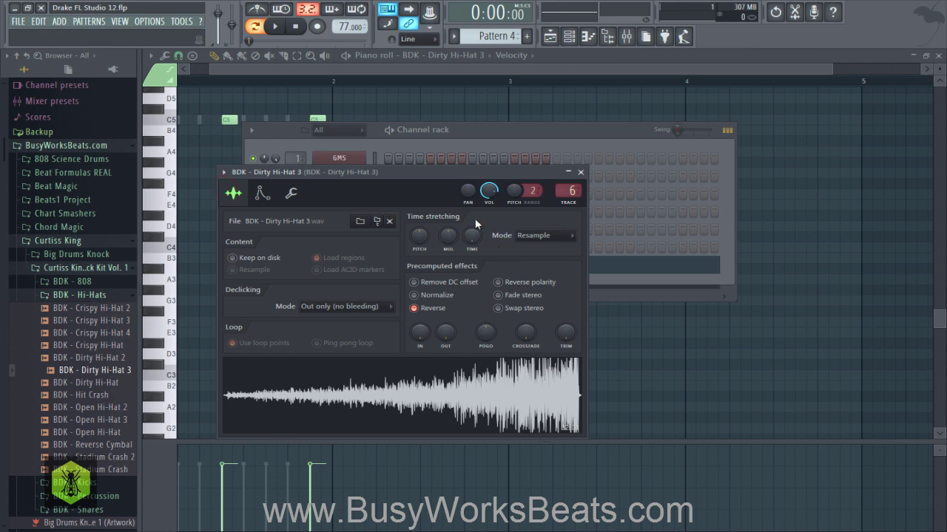
pyautogui.click(534, 235)
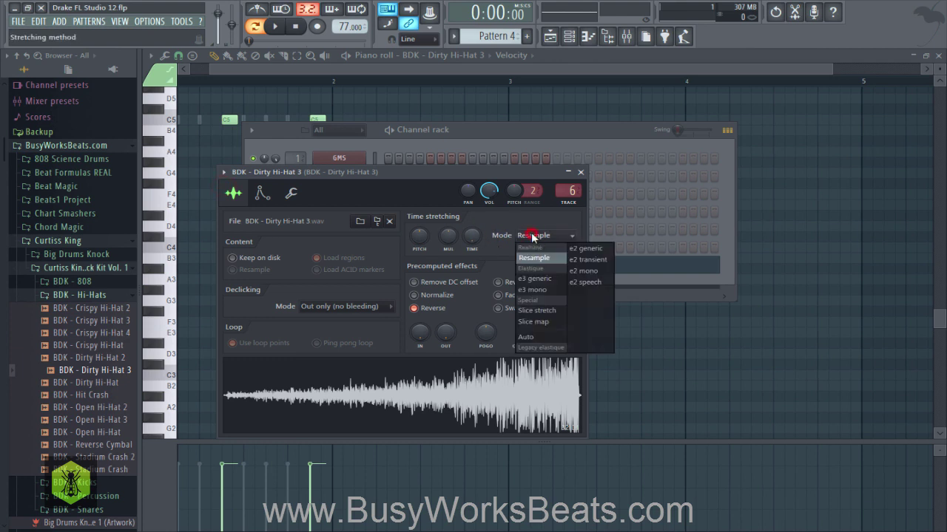
pyautogui.click(542, 280)
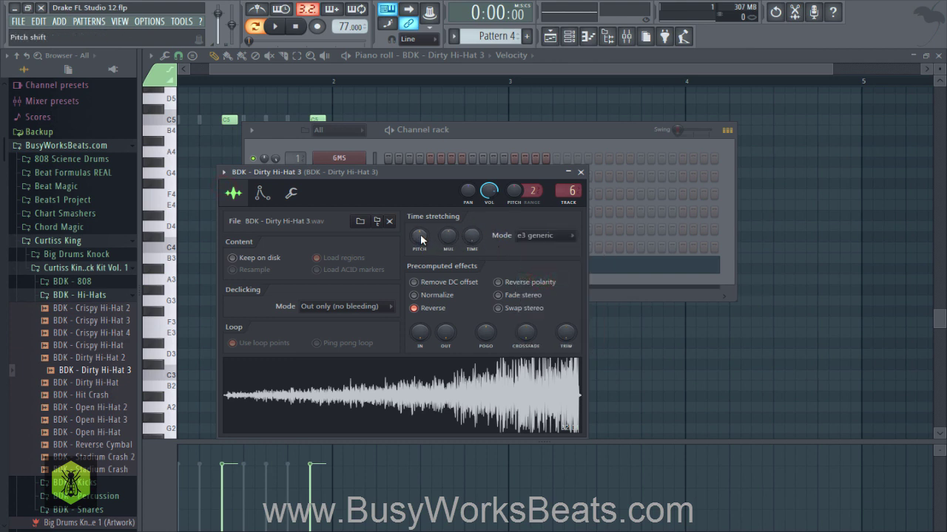
pyautogui.moveTo(420, 234); pyautogui.dragTo(420, 252)
pyautogui.press('n')
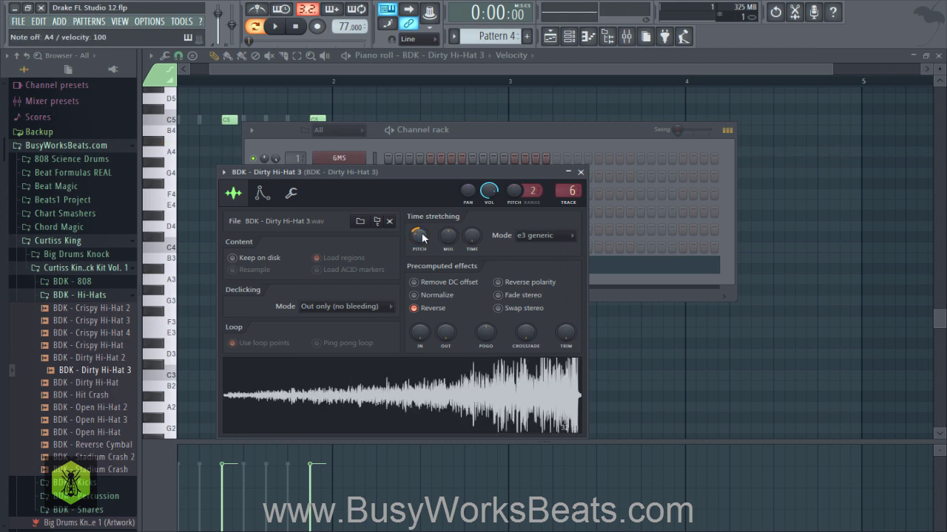
# - Audition the pitched BDK - Dirty Hi-Hat 3 sample repeatedly while trying its Mod X filter control
pyautogui.click(262, 192)
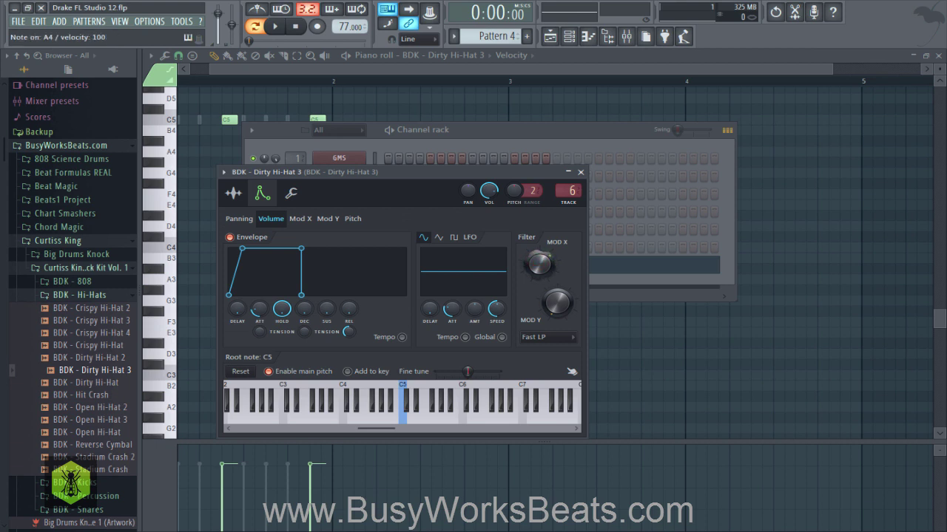
pyautogui.press('n')
pyautogui.press('n')
pyautogui.press('n')
pyautogui.press('n')
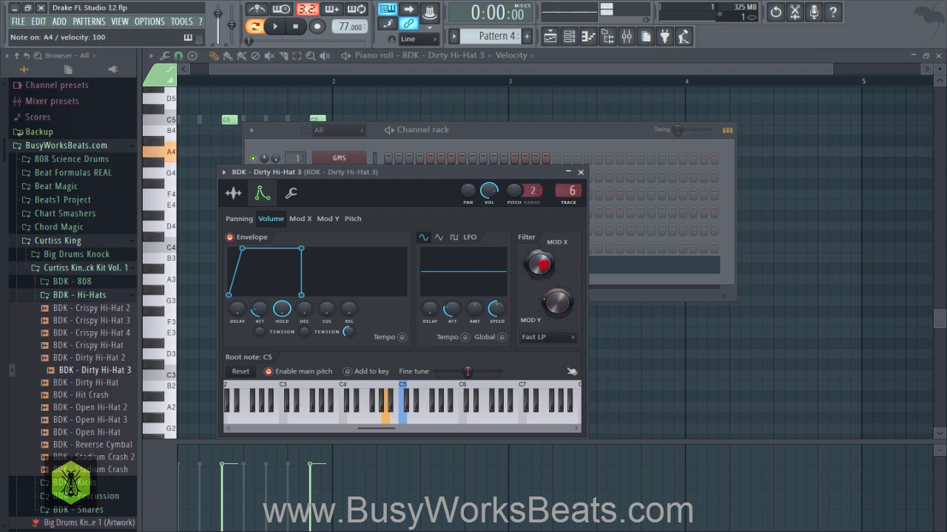
pyautogui.click(581, 174)
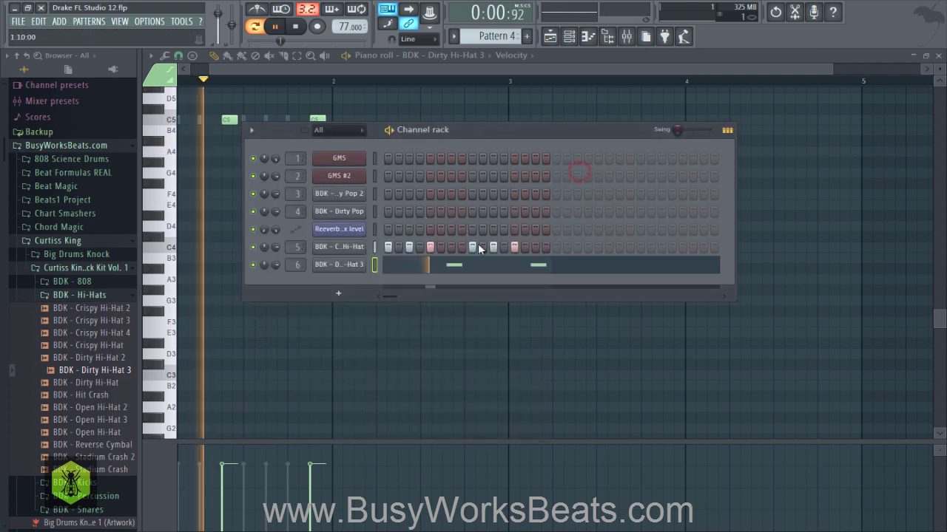
# - Lower the BDK - Dirty Hi-Hat 3 sample's time stretching pitch further while the pattern plays
pyautogui.click(340, 265)
pyautogui.press('space')
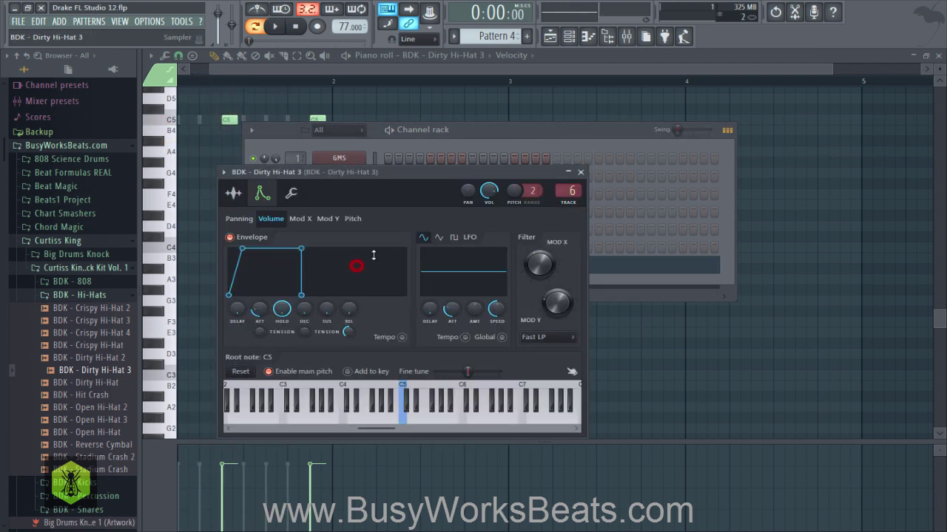
pyautogui.click(230, 198)
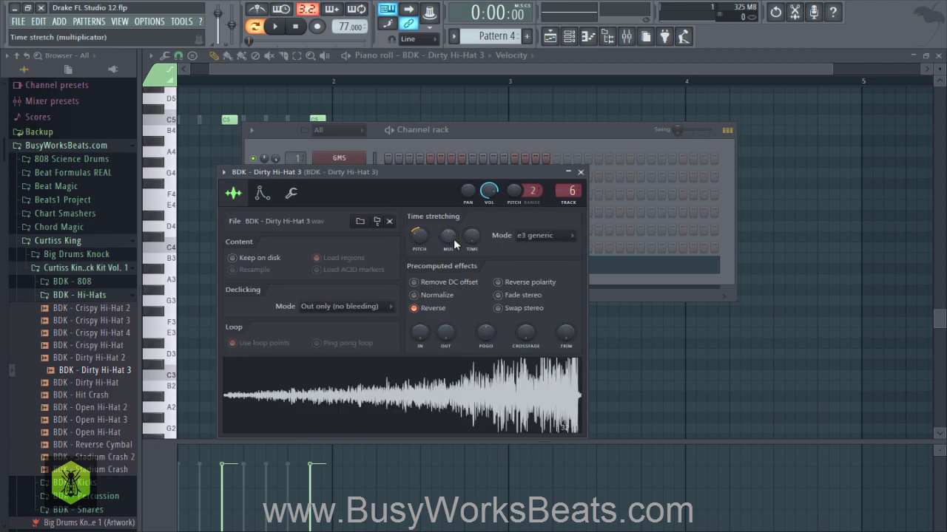
pyautogui.press('space')
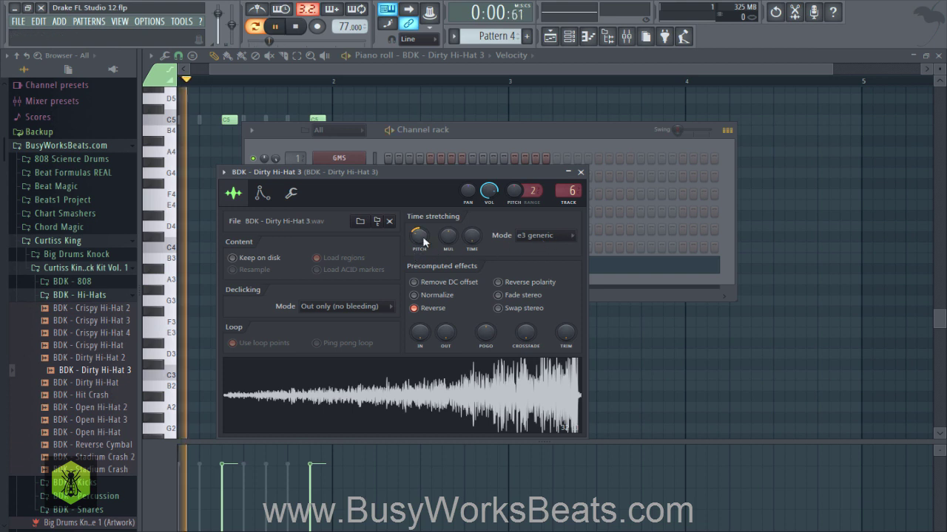
pyautogui.moveTo(423, 241); pyautogui.dragTo(420, 241)
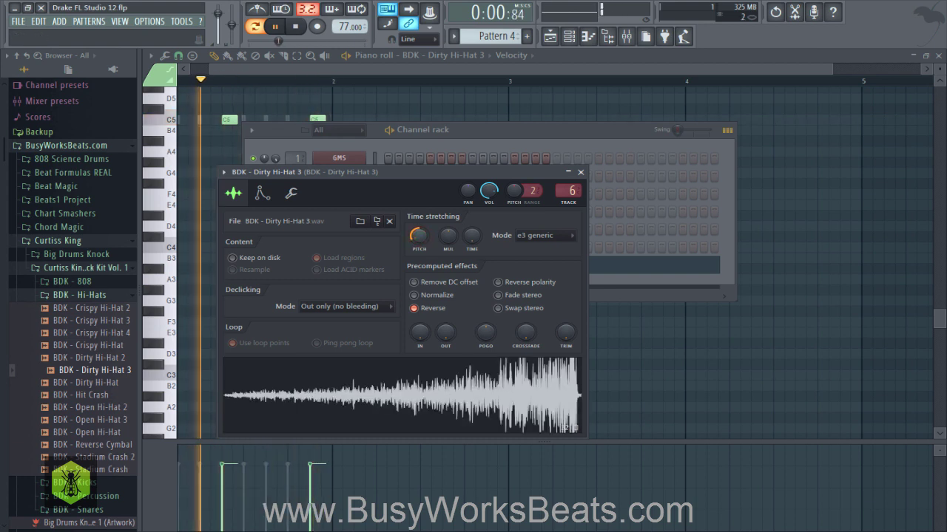
pyautogui.click(580, 172)
# - Adjust the time shift of the BDK - Dirty Hi-Hat 3 channel while auditioning the pattern
pyautogui.click(339, 264)
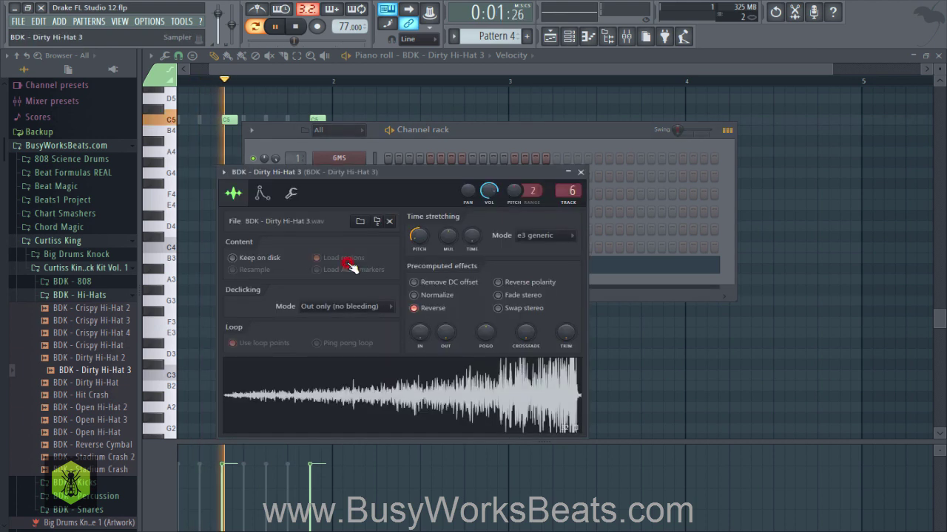
pyautogui.click(291, 196)
pyautogui.press('space')
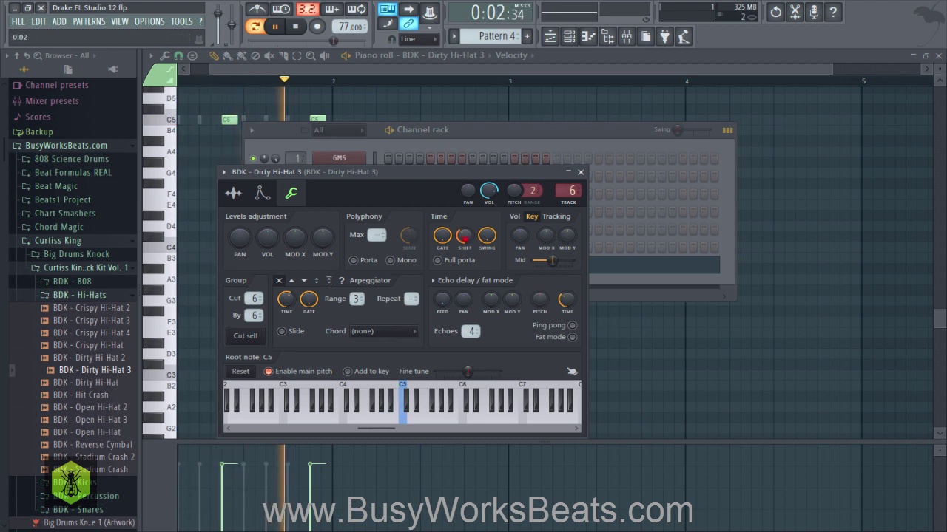
pyautogui.press('space')
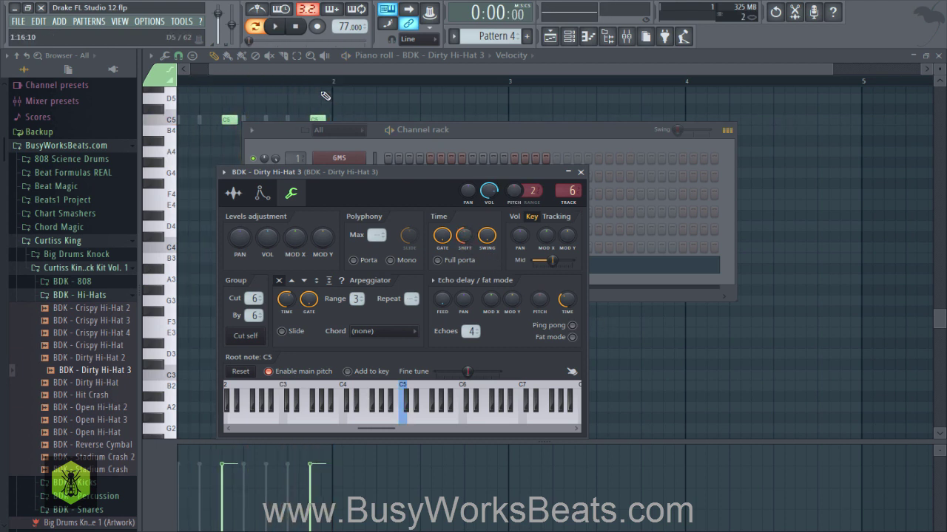
# - Select both BDK - Dirty Hi-Hat 3 notes in the piano roll and change the snap-to-grid setting
pyautogui.click(325, 96)
pyautogui.moveTo(355, 112); pyautogui.dragTo(236, 150)
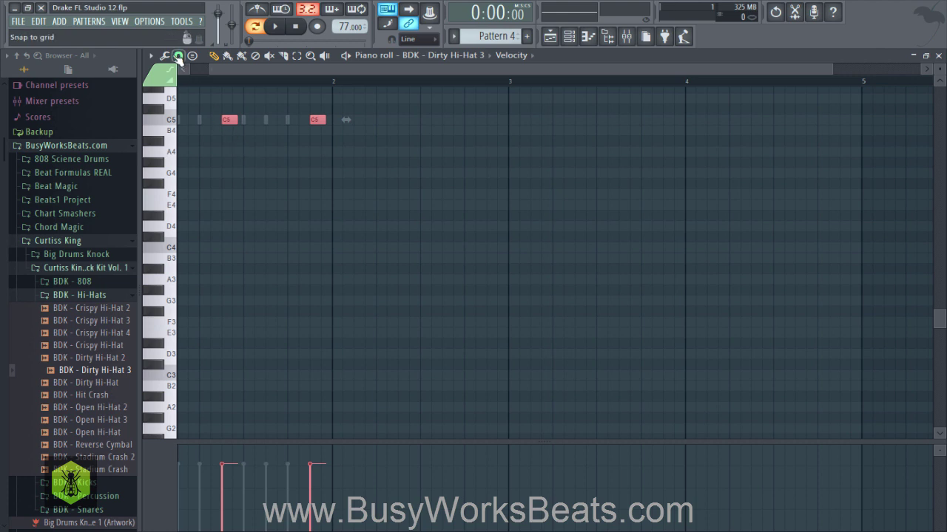
pyautogui.click(177, 56)
pyautogui.click(215, 114)
# - Return to the playlist in song mode and paint Pattern 4 along Track 5 from bar 1 through bar 12
pyautogui.click(608, 37)
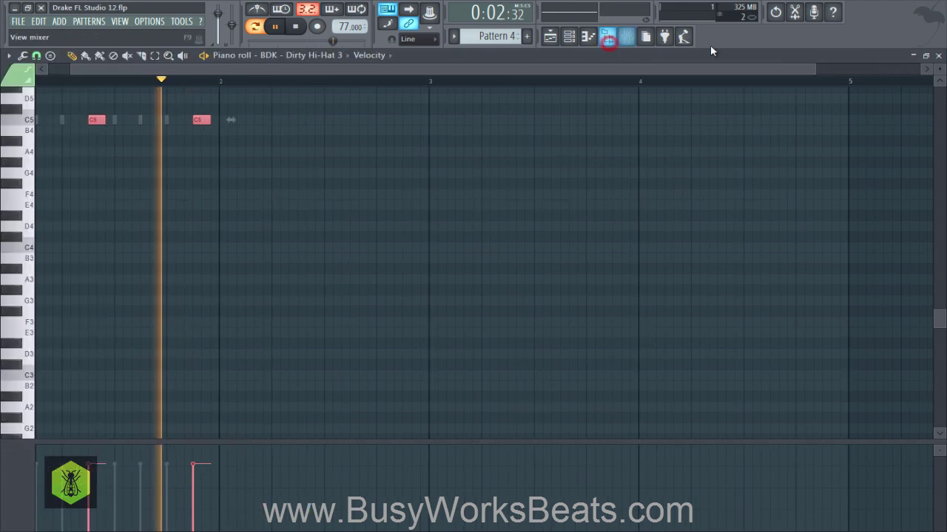
pyautogui.click(937, 55)
pyautogui.click(439, 173)
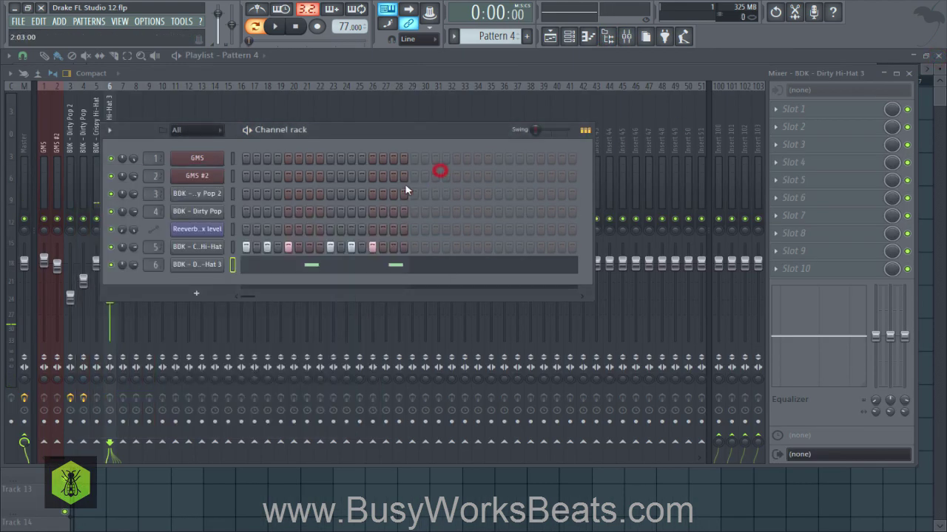
pyautogui.click(926, 184)
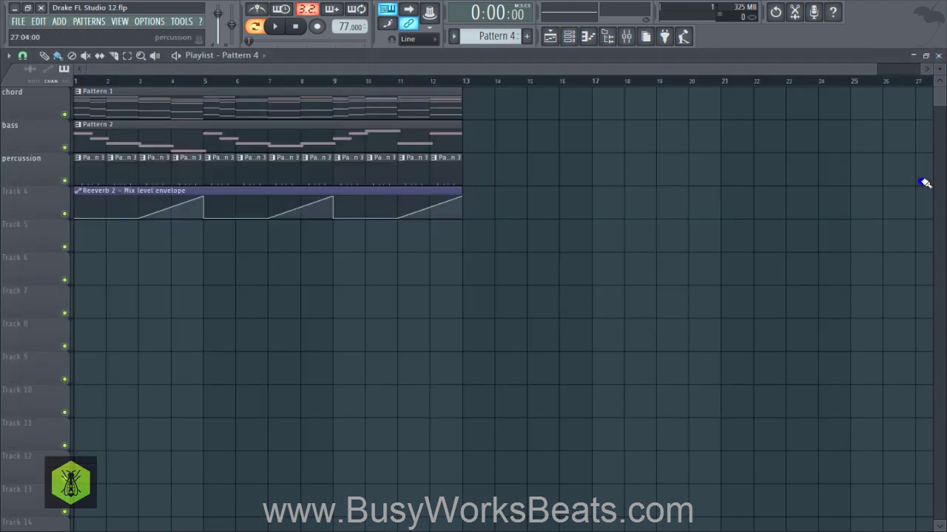
pyautogui.click(262, 33)
pyautogui.press('space')
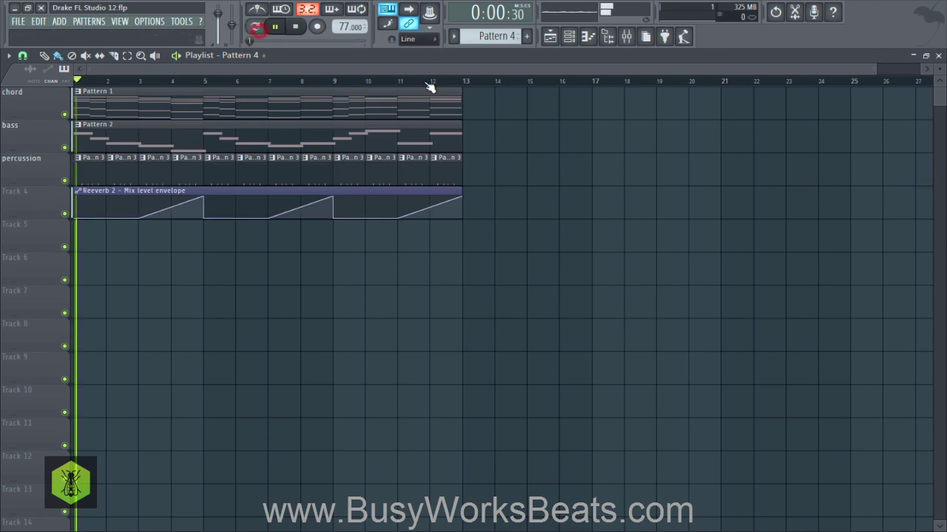
pyautogui.moveTo(80, 244)
pyautogui.mouseDown()
pyautogui.moveTo(363, 239)
pyautogui.moveTo(400, 226)
pyautogui.mouseUp()
# - Adjust the attack time in the BDK - Crispy Hi-Hat channel's volume envelope and audition the song
pyautogui.click(568, 39)
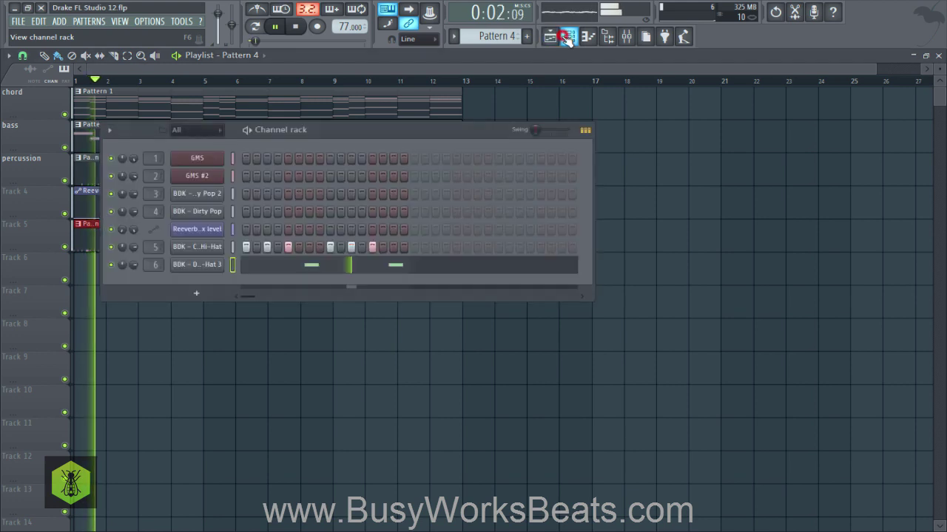
pyautogui.press('space')
pyautogui.click(206, 249)
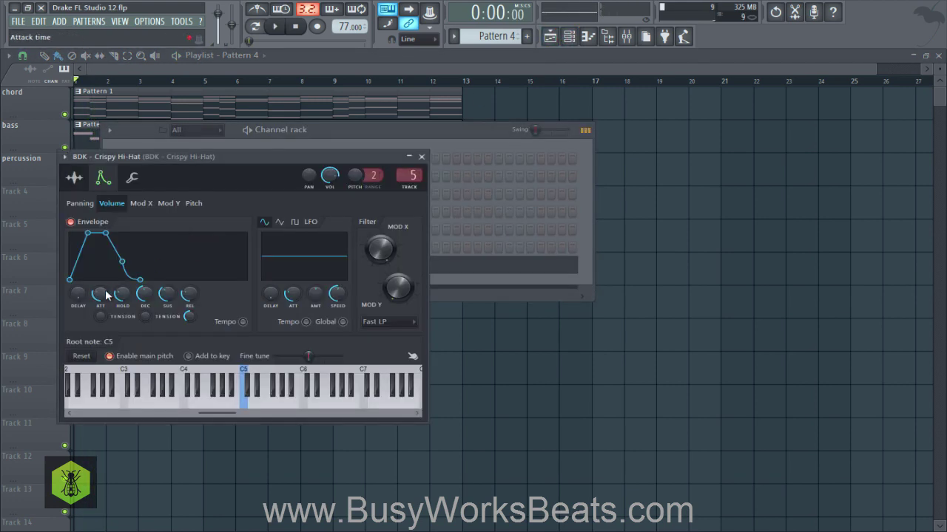
pyautogui.rightClick(503, 351)
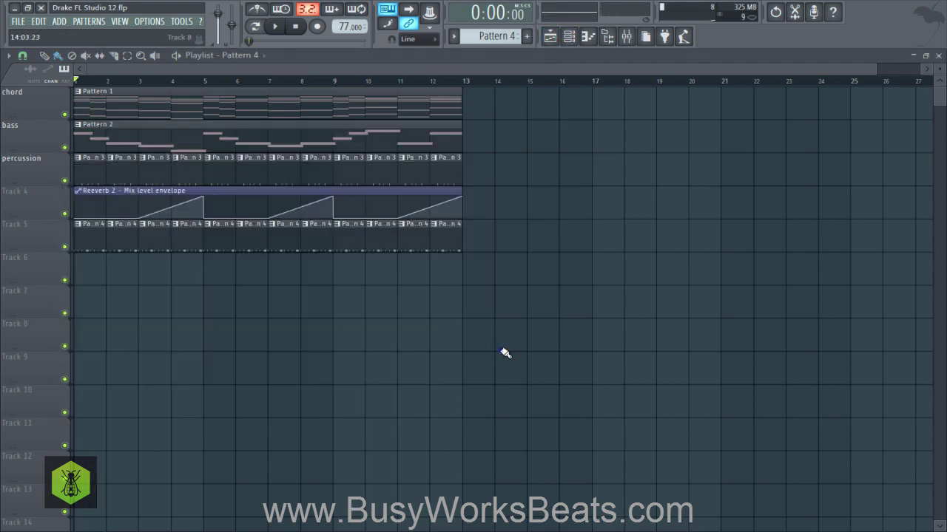
pyautogui.press('space')
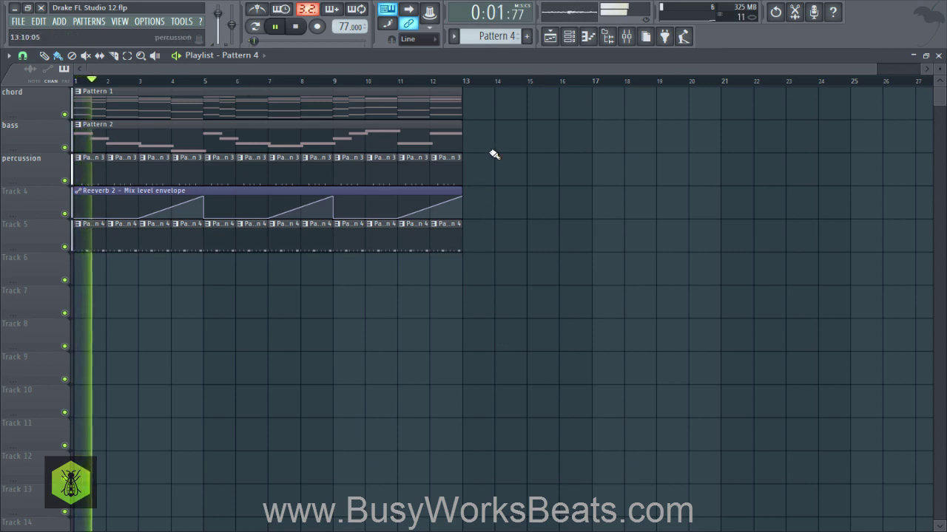
# - Add Fruity Delay 2 to the first effect slot of the BDK - Crispy Hi-Hat mixer track and lower its input volume
pyautogui.click(625, 37)
pyautogui.press('space')
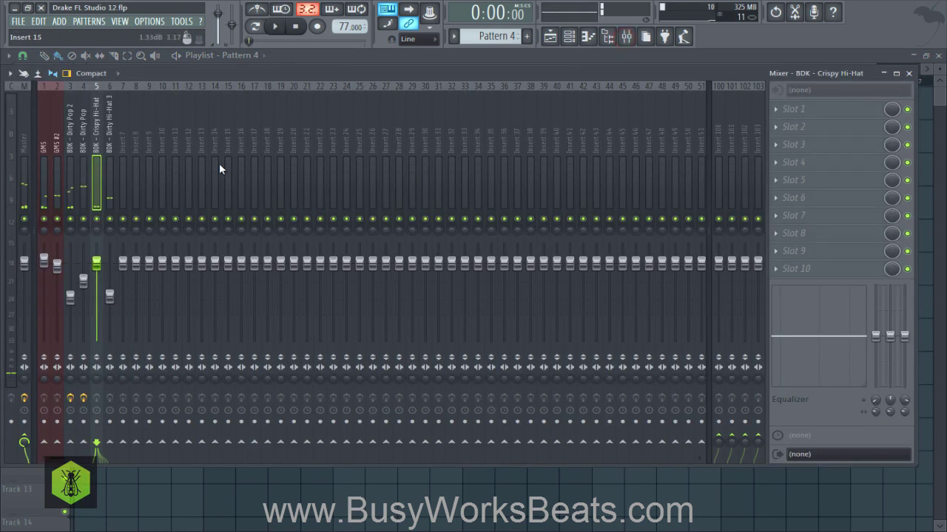
pyautogui.click(795, 109)
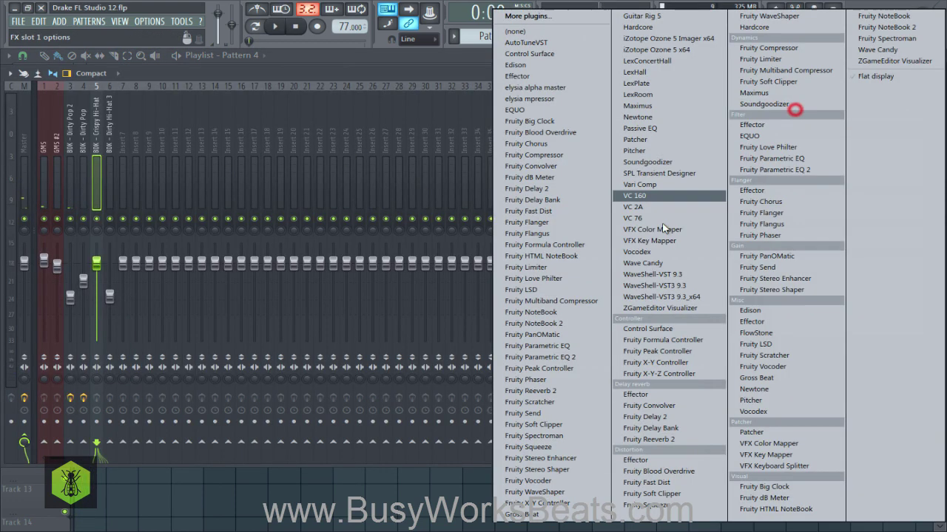
pyautogui.click(633, 419)
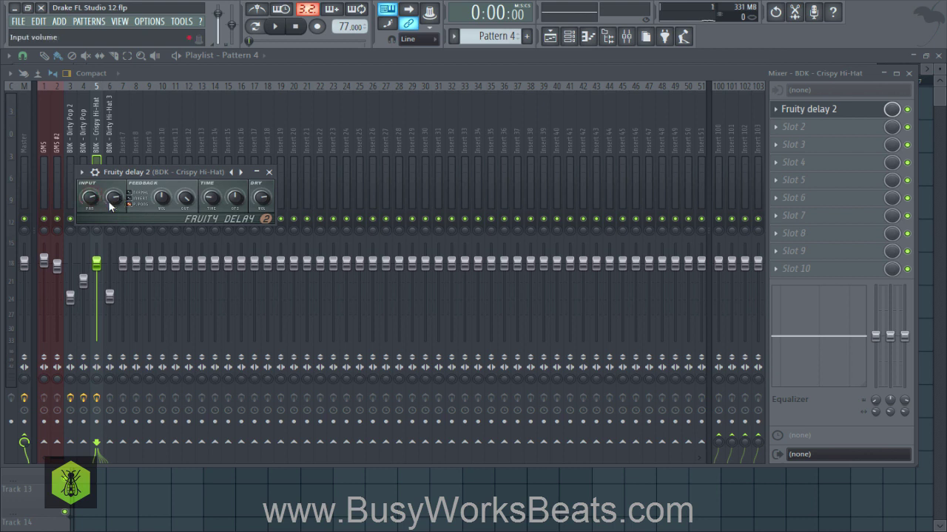
pyautogui.moveTo(116, 198); pyautogui.dragTo(116, 188)
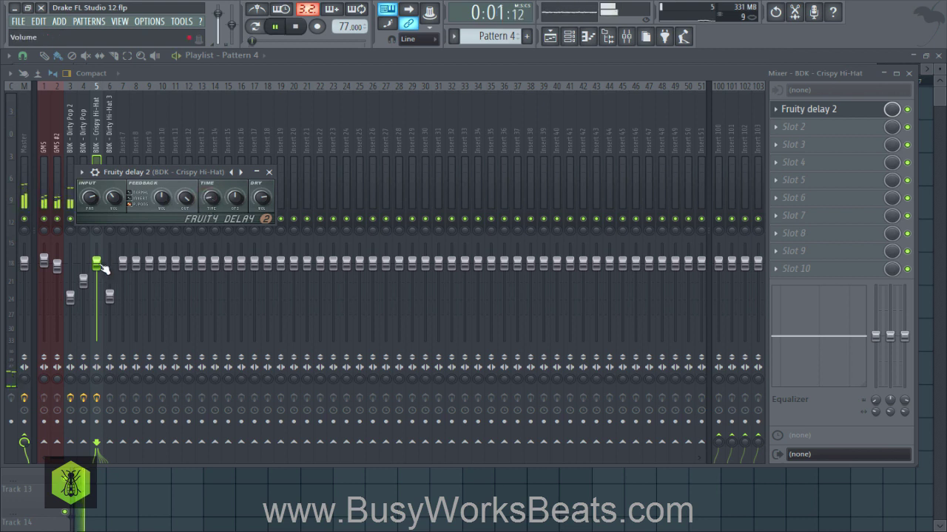
# - Solo the BDK - Crispy Hi-Hat mixer track, adjust its Fruity Delay 2 feedback, and raise the track's fader slightly above its original level
pyautogui.moveTo(99, 267); pyautogui.dragTo(103, 252)
pyautogui.rightClick(97, 218)
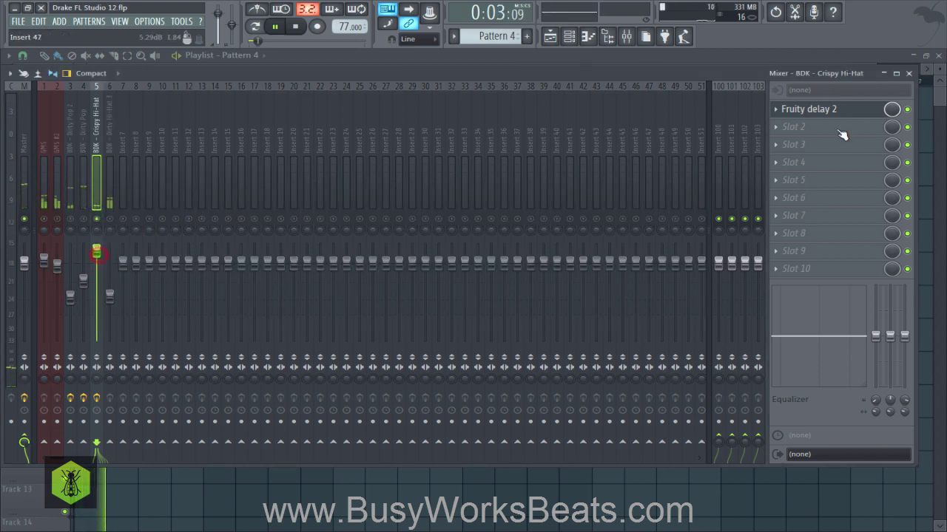
pyautogui.click(854, 111)
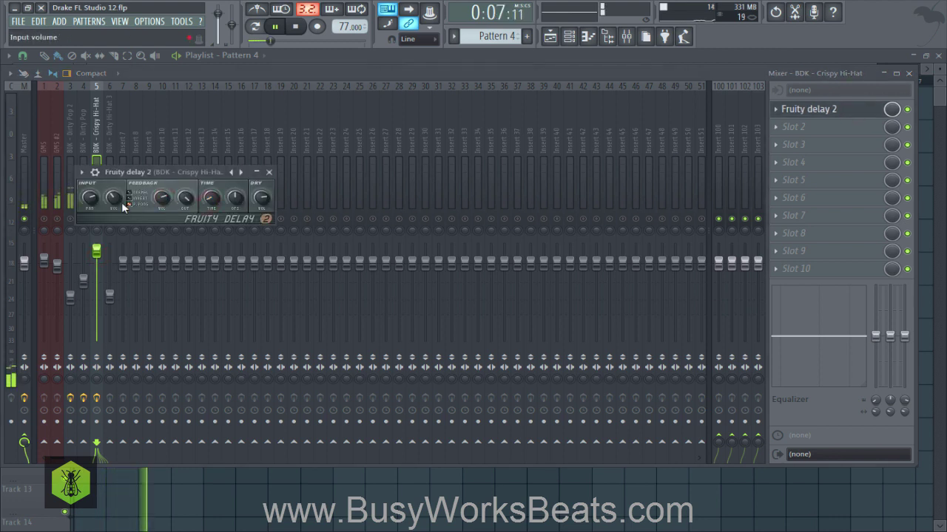
pyautogui.click(268, 171)
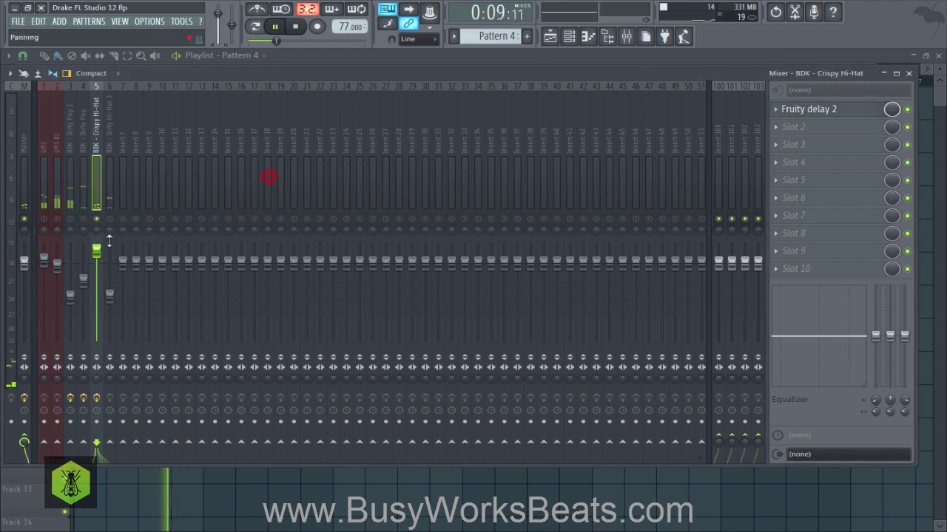
pyautogui.moveTo(96, 251); pyautogui.dragTo(96, 256)
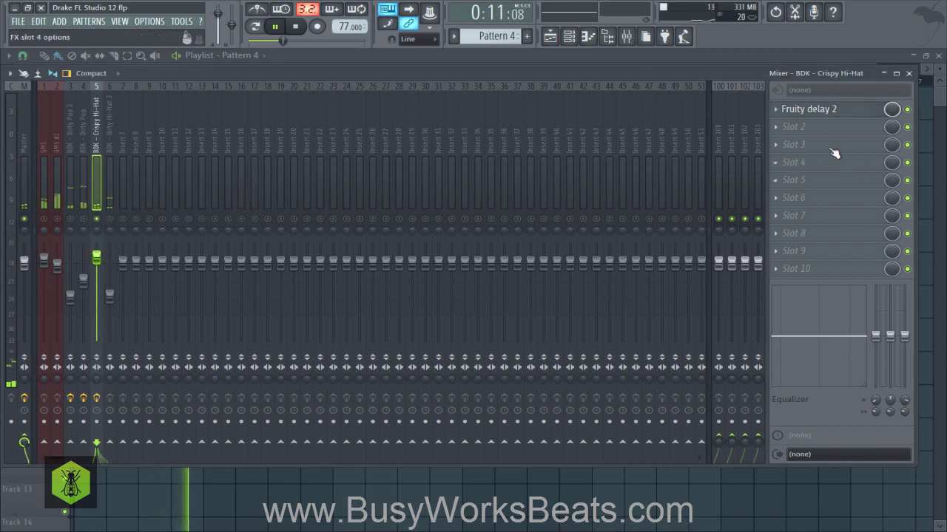
# - Add Fruity Reeverb 2 to the hi-hat track's second effect slot, lower its dry level to about 59% and raise the wet level
pyautogui.click(811, 126)
pyautogui.click(676, 440)
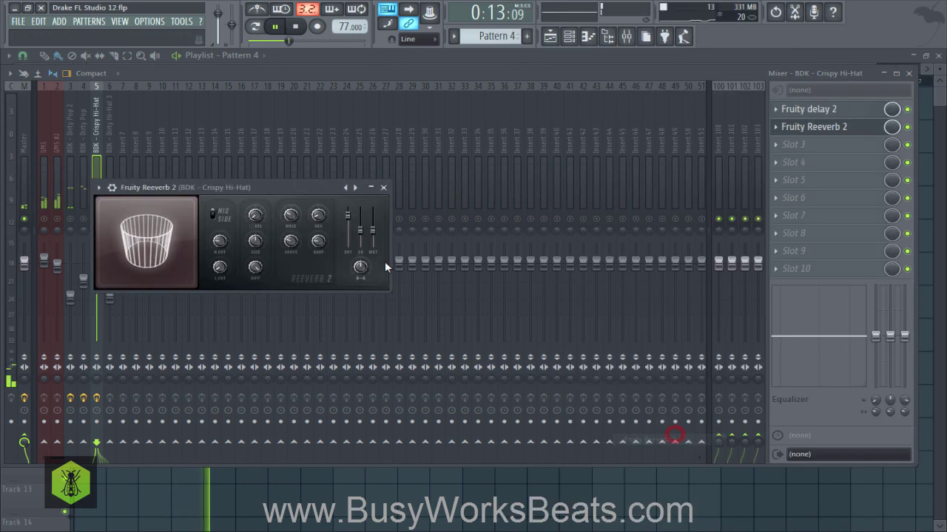
pyautogui.click(349, 218)
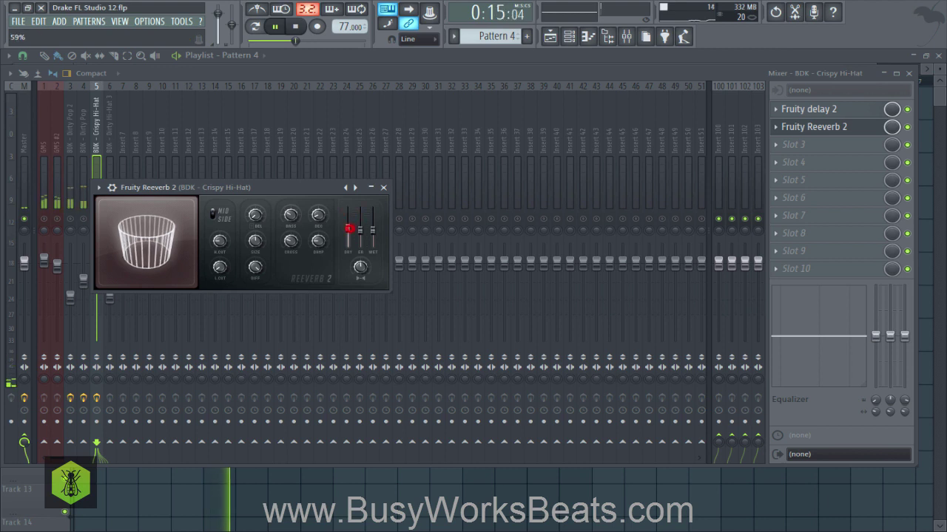
pyautogui.moveTo(373, 230); pyautogui.dragTo(373, 215)
pyautogui.moveTo(361, 267); pyautogui.dragTo(355, 277)
pyautogui.click(361, 269)
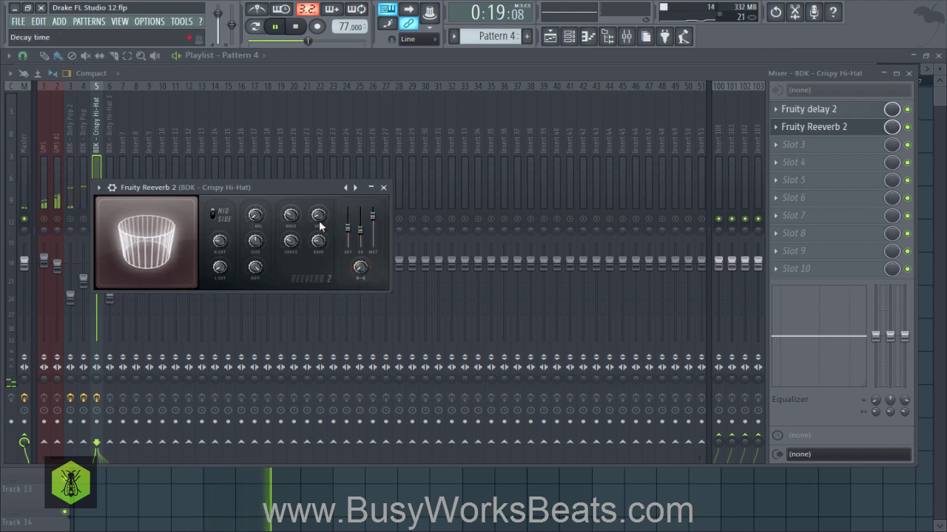
# - Adjust the reverb's decay time, set its high cut to 8.2 kHz, and unsolo the BDK - Crispy Hi-Hat mixer track
pyautogui.moveTo(318, 221); pyautogui.dragTo(318, 212)
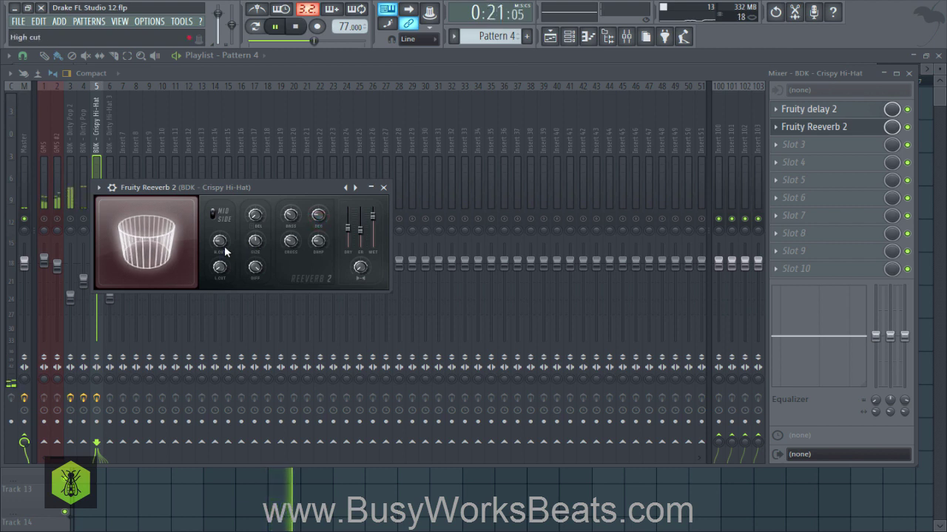
pyautogui.moveTo(219, 268); pyautogui.dragTo(222, 246)
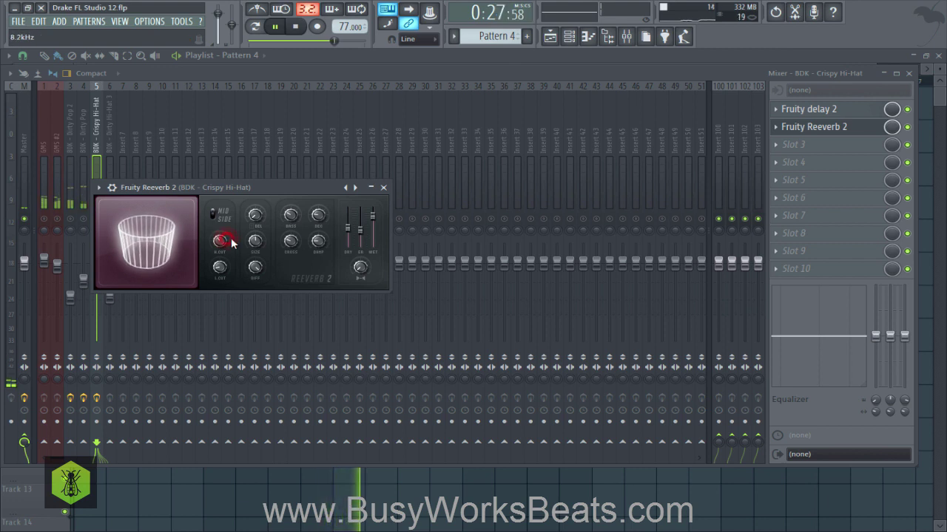
pyautogui.click(383, 188)
pyautogui.rightClick(99, 219)
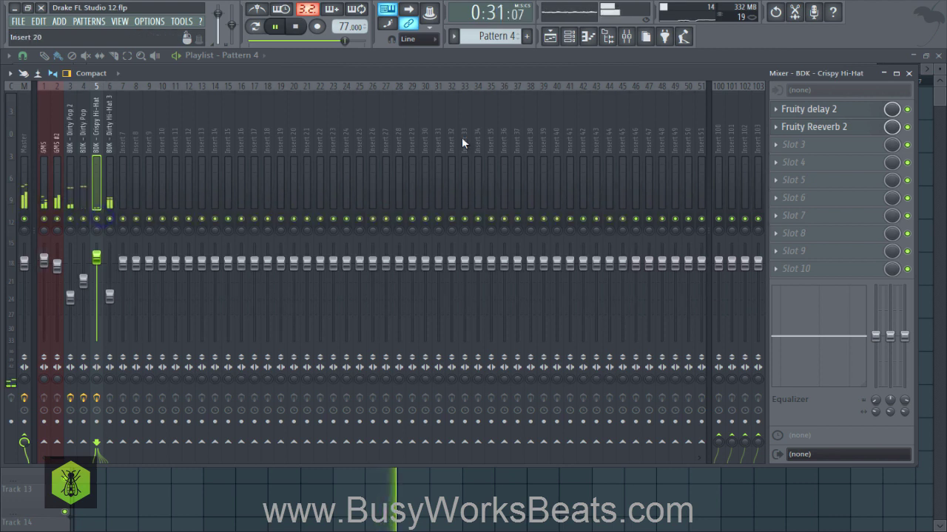
# - Set the time shift of the BDK - Crispy Hi-Hat channel to 0:02 in its miscellaneous settings
pyautogui.click(568, 36)
pyautogui.click(130, 249)
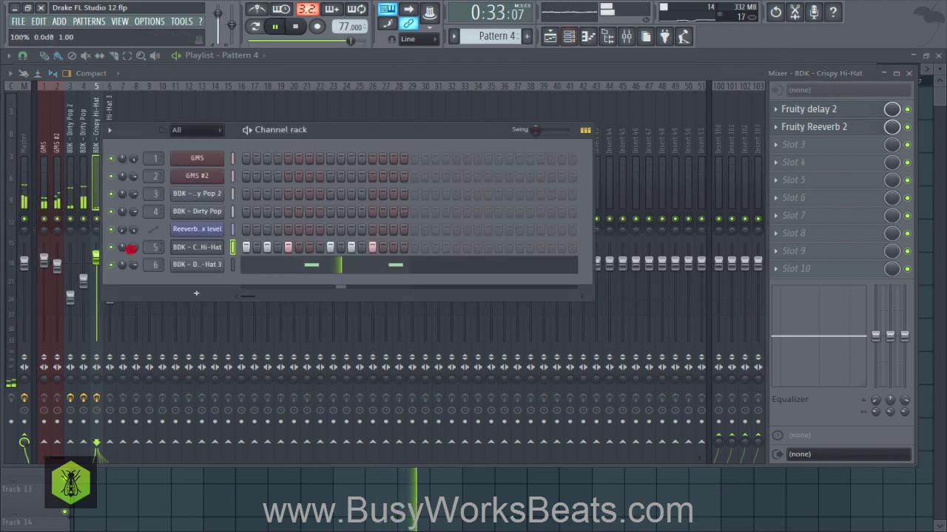
pyautogui.click(196, 248)
pyautogui.click(134, 177)
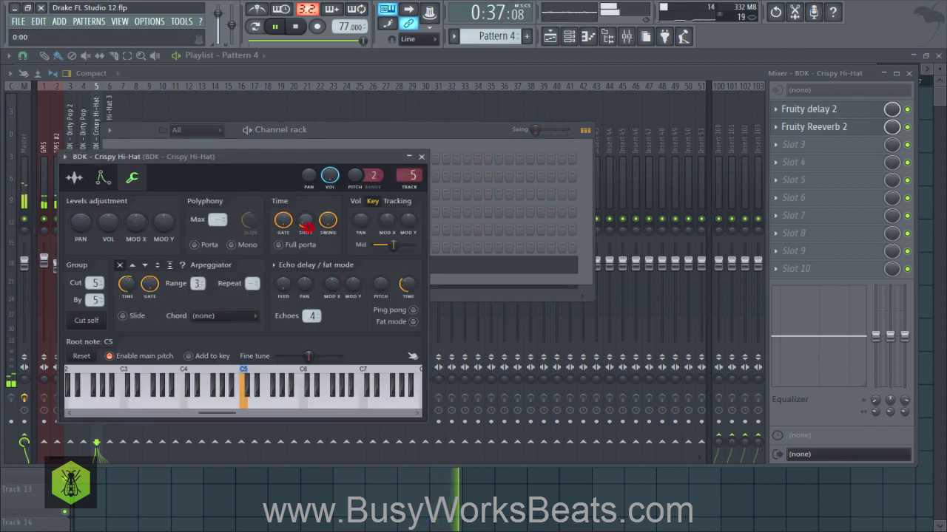
pyautogui.moveTo(306, 225); pyautogui.dragTo(305, 217)
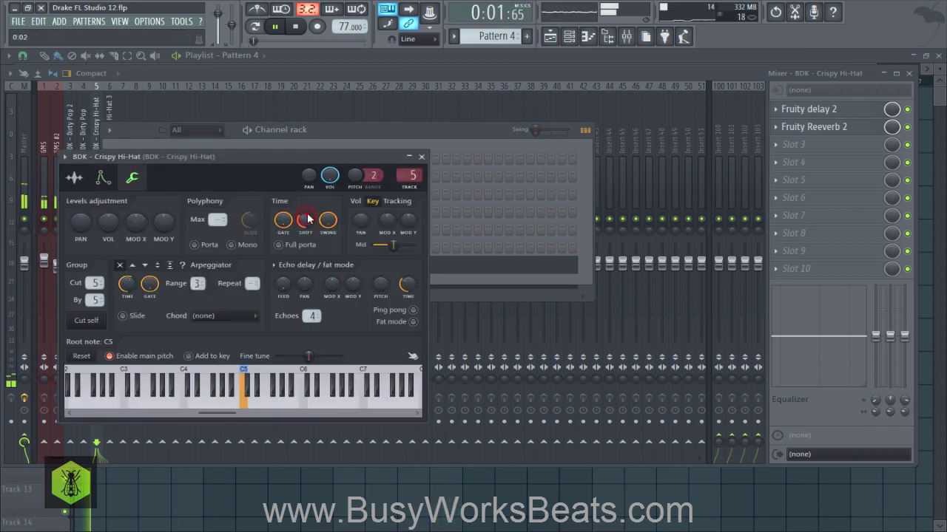
pyautogui.click(422, 157)
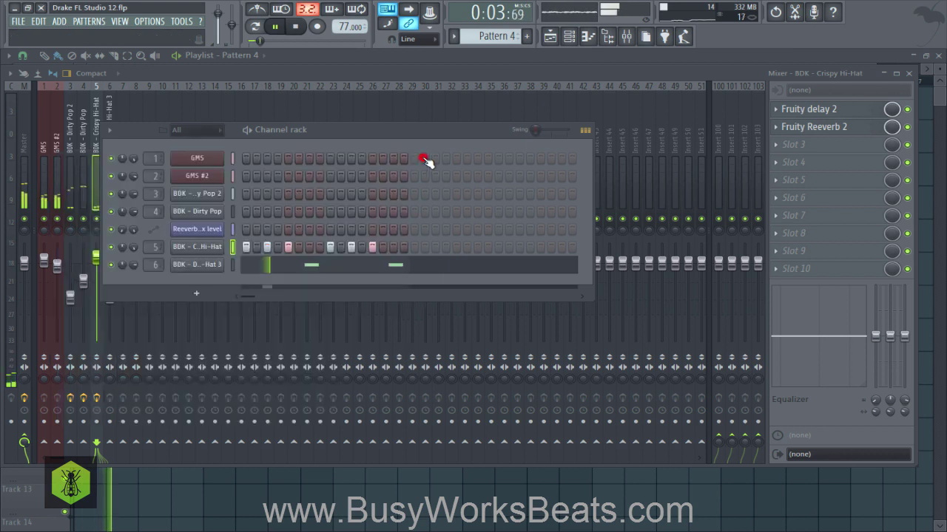
# - Replay the song from the beginning to audition the shifted hi-hat and return to the playlist
pyautogui.press('space')
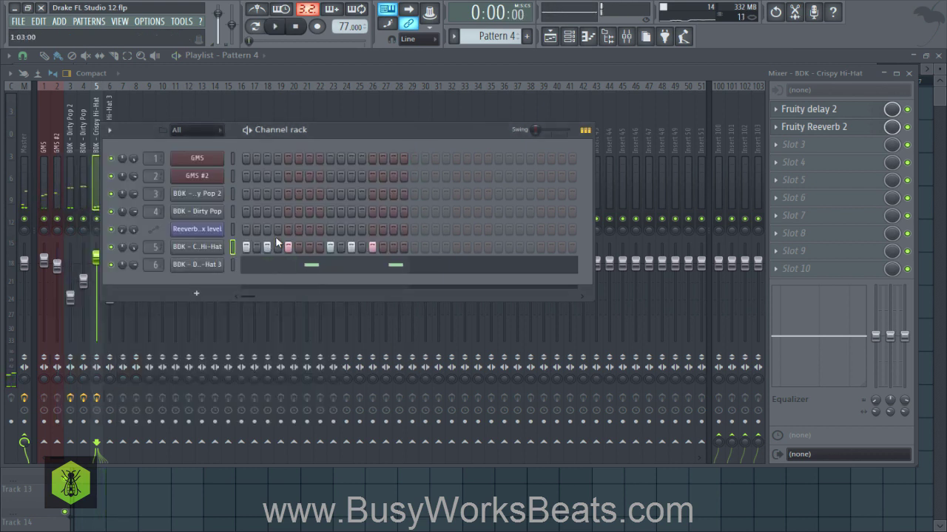
pyautogui.press('space')
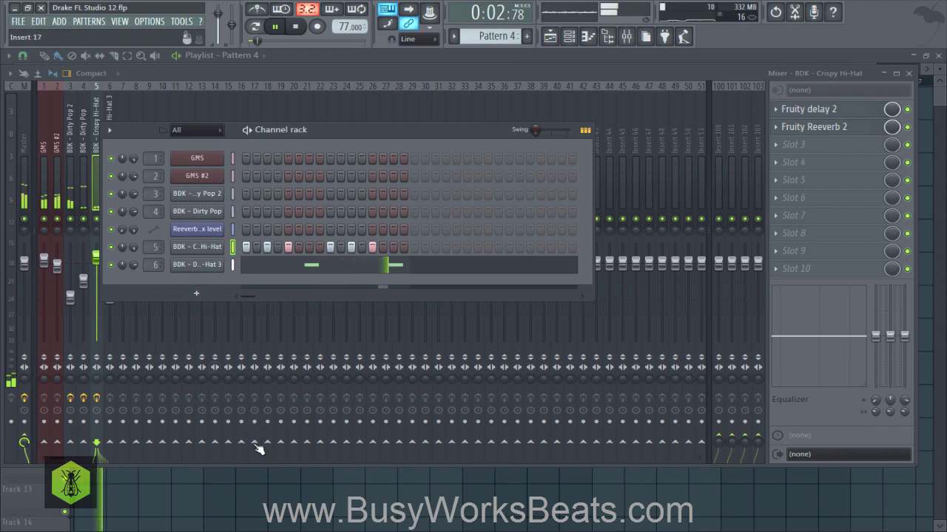
pyautogui.click(243, 485)
# - Stop playback, clone Pattern 4, and cut the BDK - Dirty Hi-Hat 3 notes from the copy
pyautogui.click(569, 35)
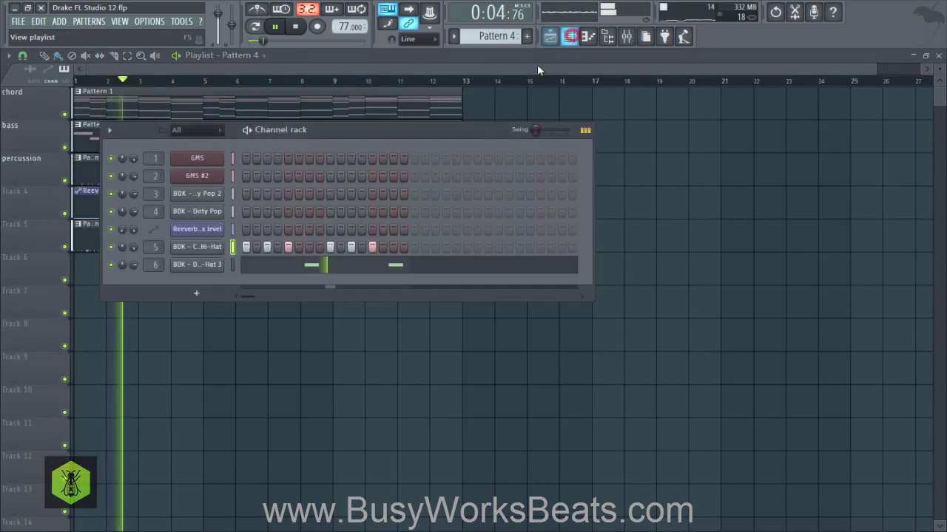
pyautogui.press('space')
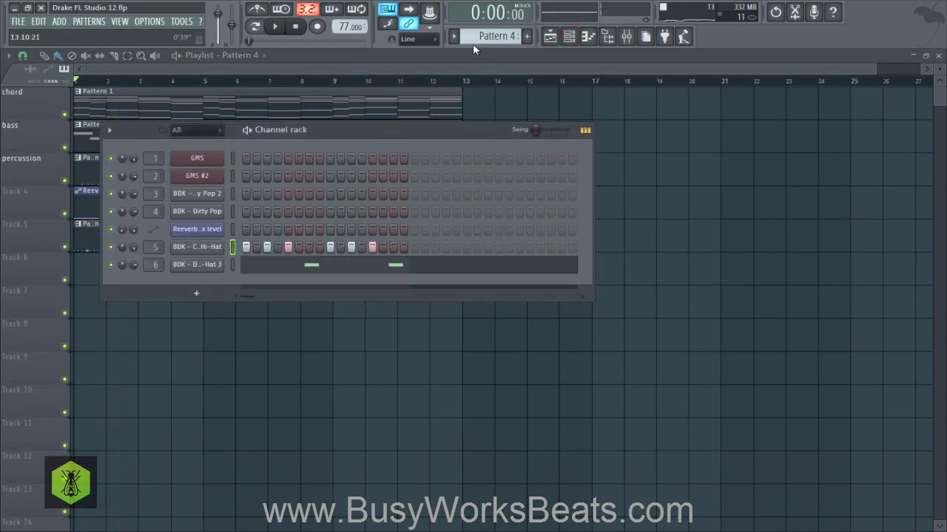
pyautogui.click(455, 36)
pyautogui.click(532, 115)
pyautogui.hotkey('ctrl', 'x')
pyautogui.rightClick(610, 332)
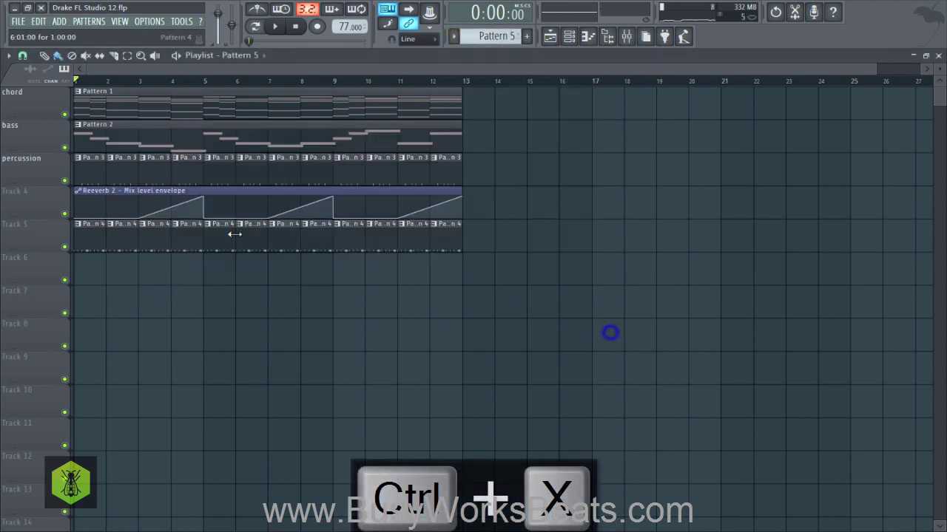
# - Replace the Track 5 clips in bars 1–4 and 9–10 with Pattern 5, and paint Pattern 4 back into bars 11–12
pyautogui.rightClick(193, 238)
pyautogui.hotkey('ctrl', 'x')
pyautogui.click(104, 244)
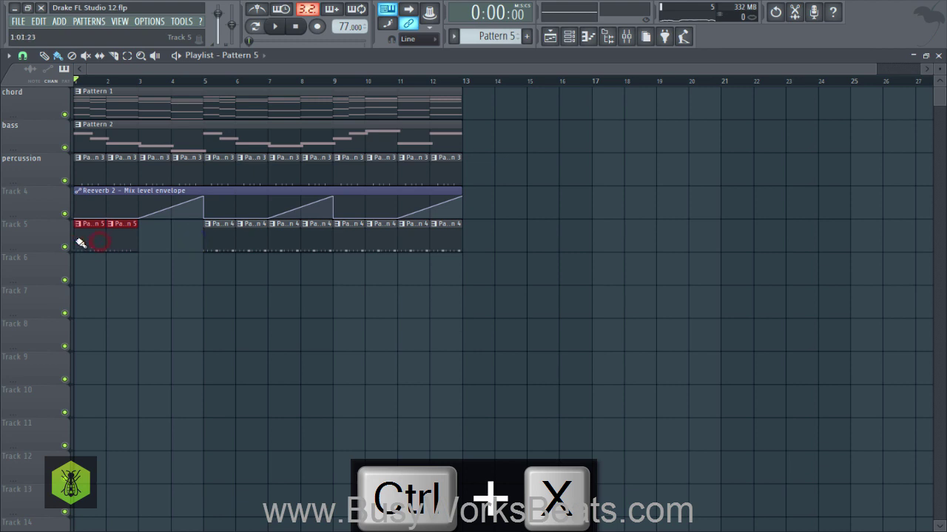
pyautogui.rightClick(341, 238)
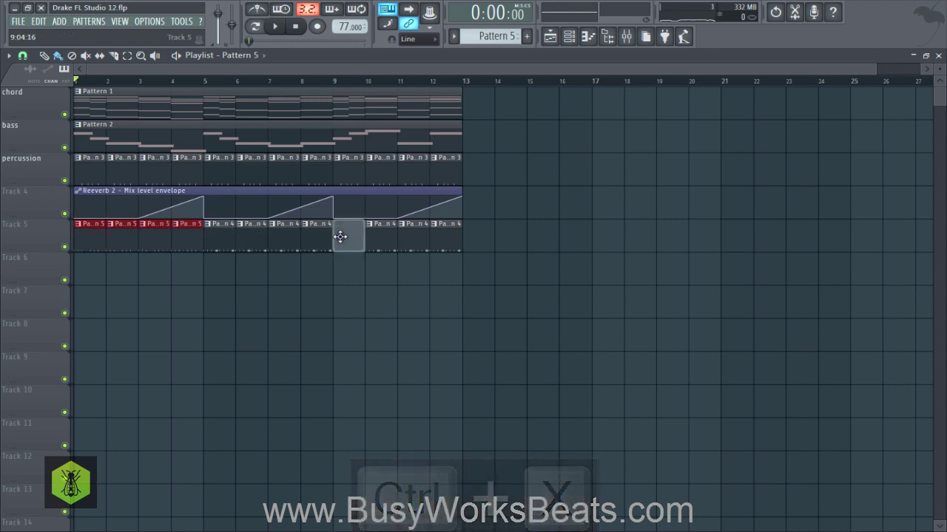
pyautogui.click(376, 238)
pyautogui.click(353, 230)
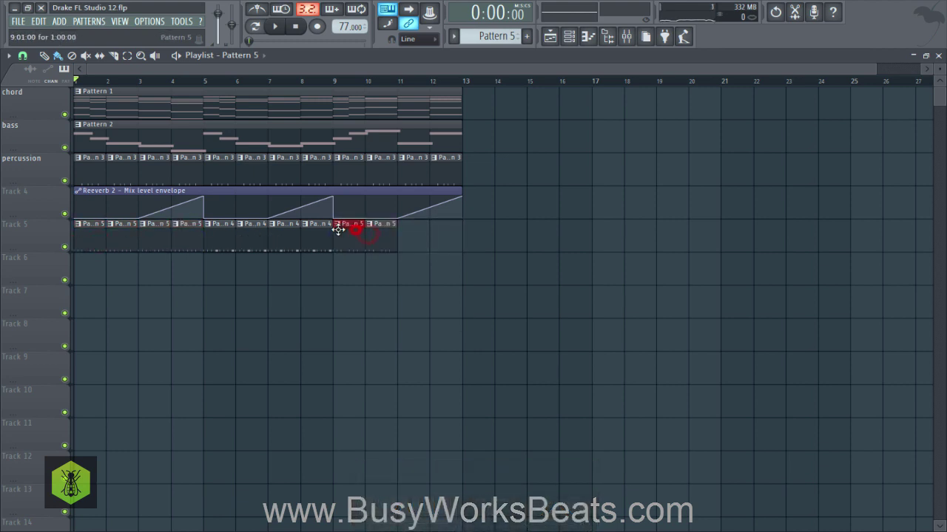
pyautogui.click(409, 242)
# - Start song playback and rename Track 5 in the playlist as "percussion 2"
pyautogui.press('space')
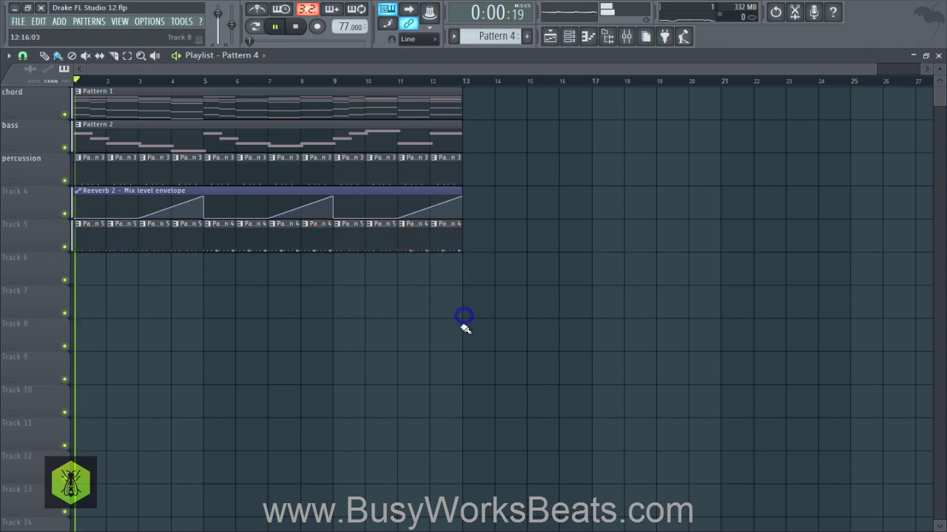
pyautogui.rightClick(33, 222)
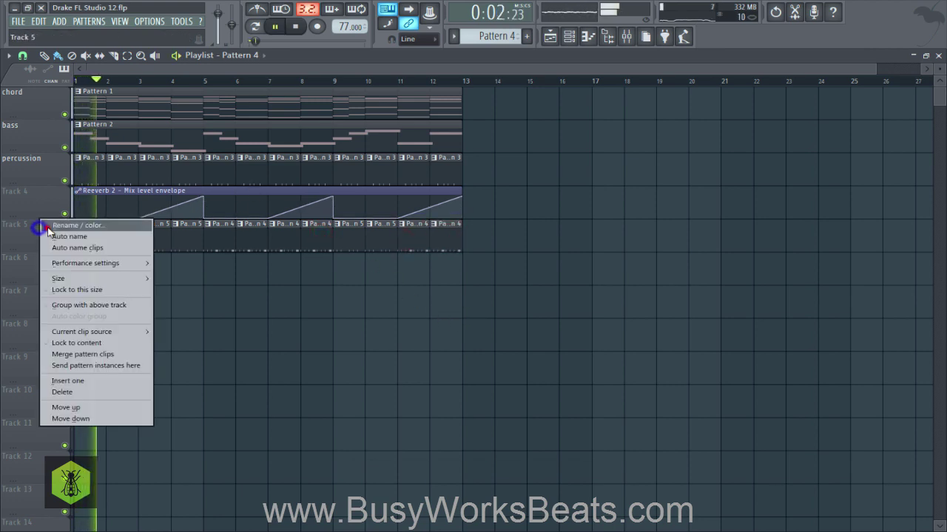
pyautogui.click(52, 224)
pyautogui.write('pers')
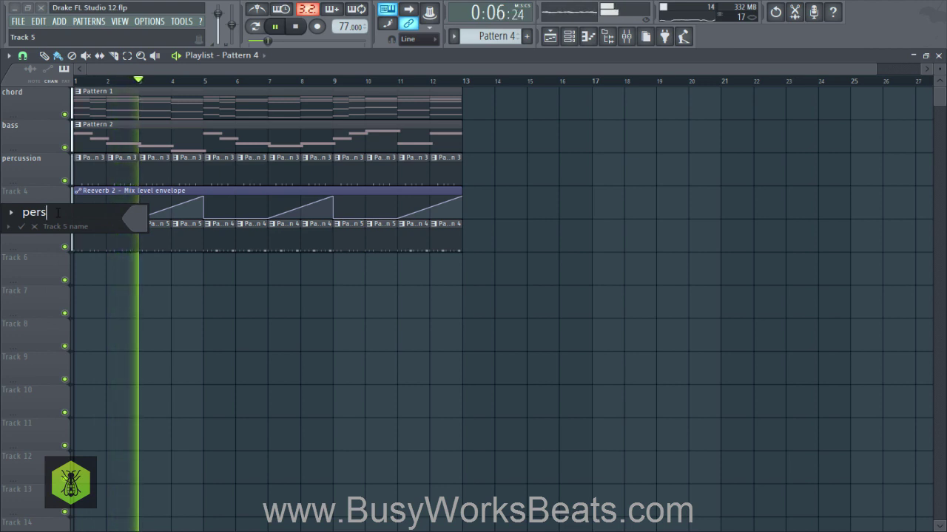
pyautogui.press('BackSpace')
pyautogui.write('cussion')
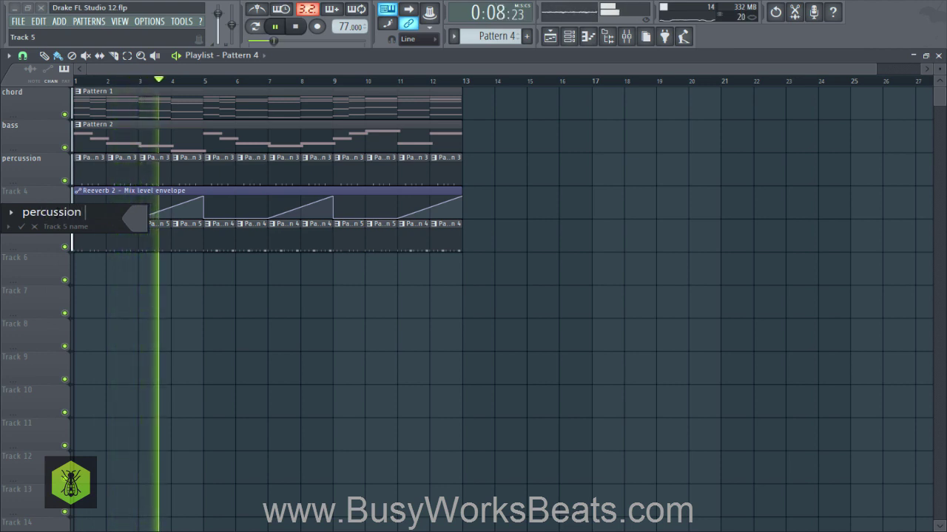
pyautogui.write(' 2')
pyautogui.press('Return')
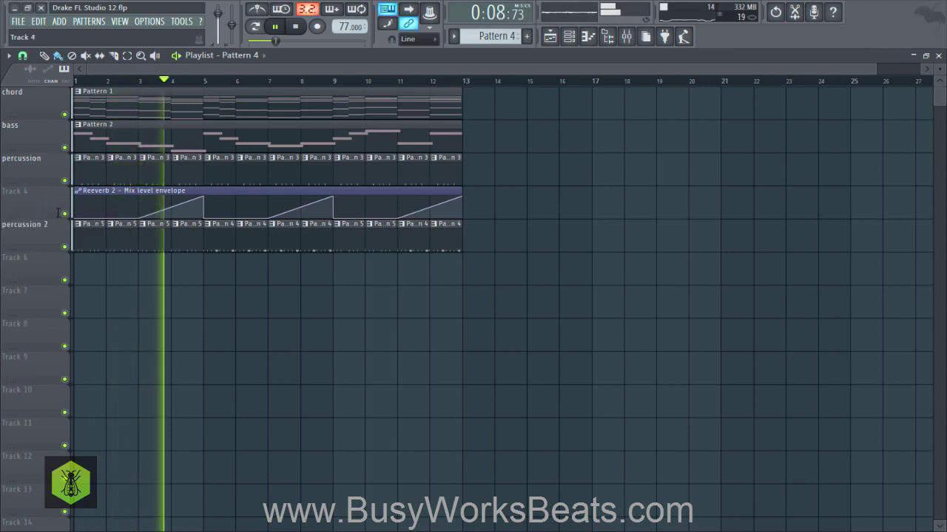
# - Review the mixer and the BDK - Crispy Hi-Hat channel's envelope and sample settings during playback, and return to the playlist
pyautogui.click(627, 37)
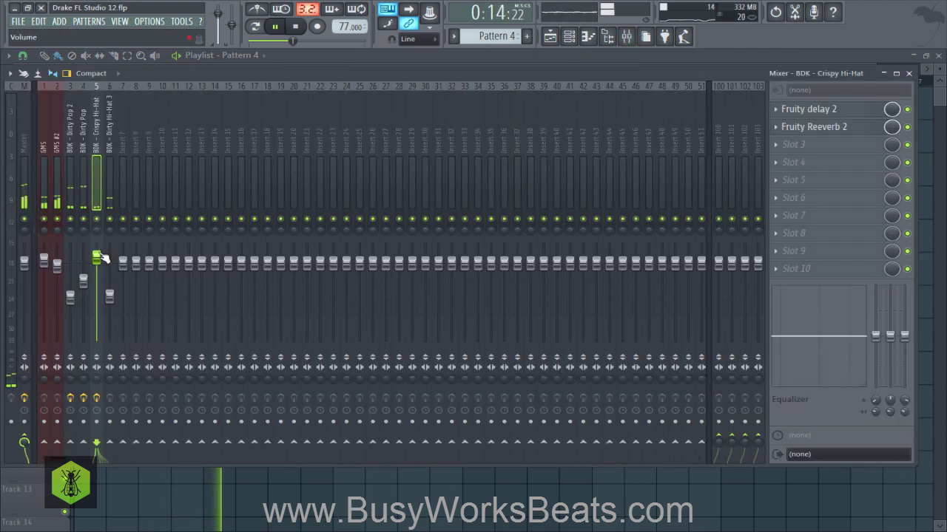
pyautogui.click(569, 37)
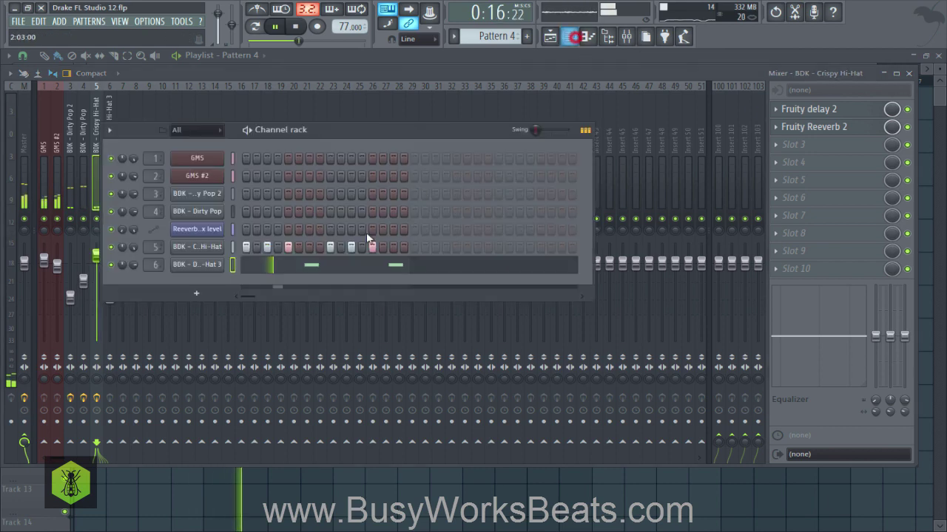
pyautogui.click(214, 247)
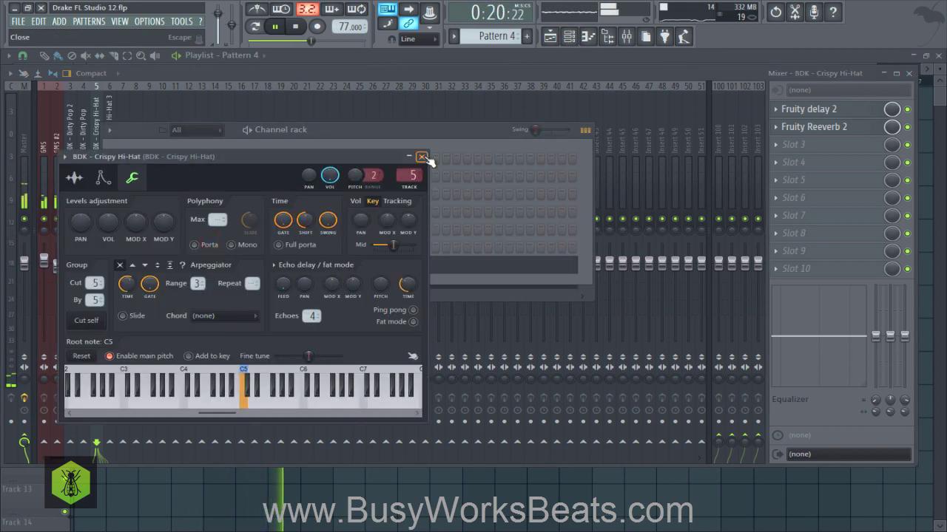
pyautogui.click(103, 178)
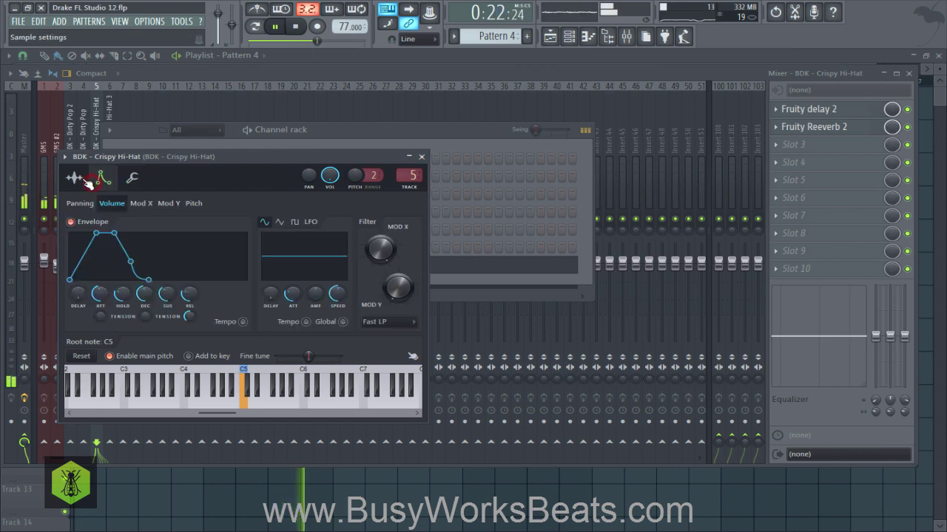
pyautogui.click(78, 178)
pyautogui.click(422, 157)
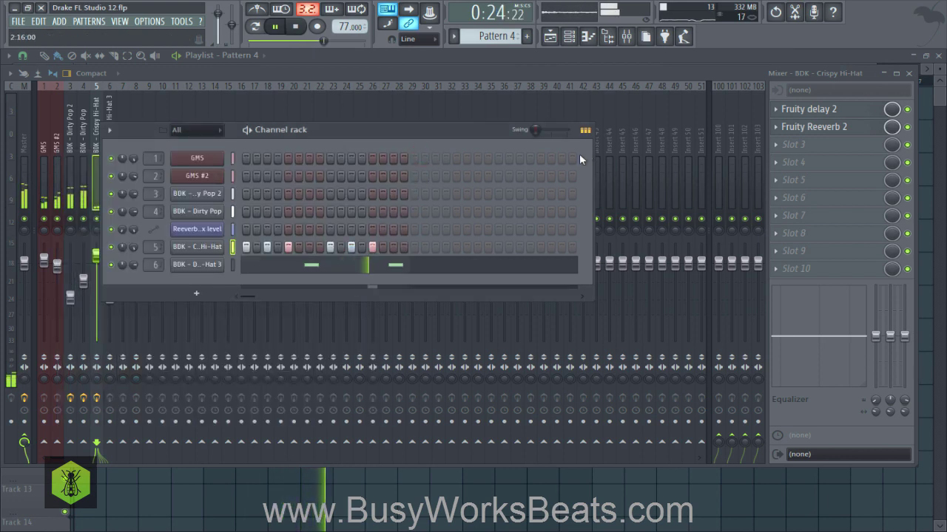
pyautogui.rightClick(320, 481)
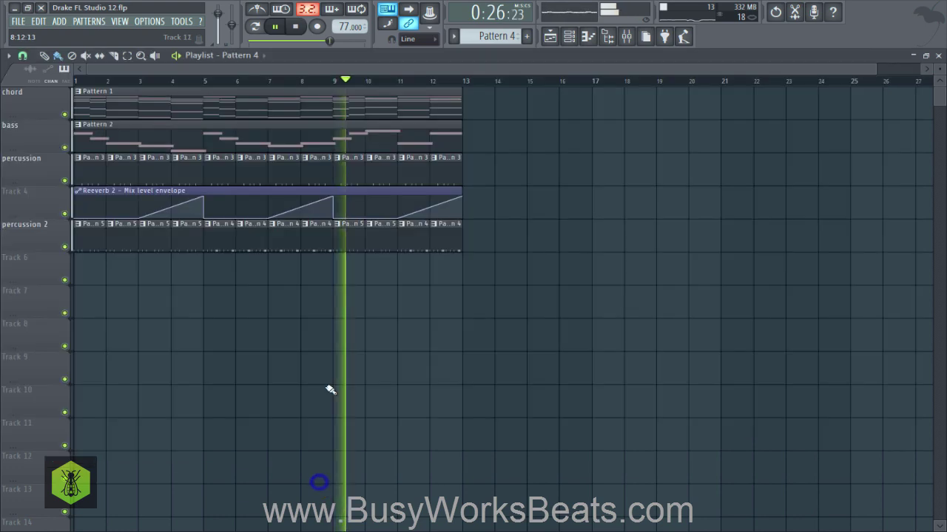
# - Raise the GMS #2 mixer track's volume to about 1.9 dB and return to the playlist
pyautogui.click(626, 36)
pyautogui.click(56, 262)
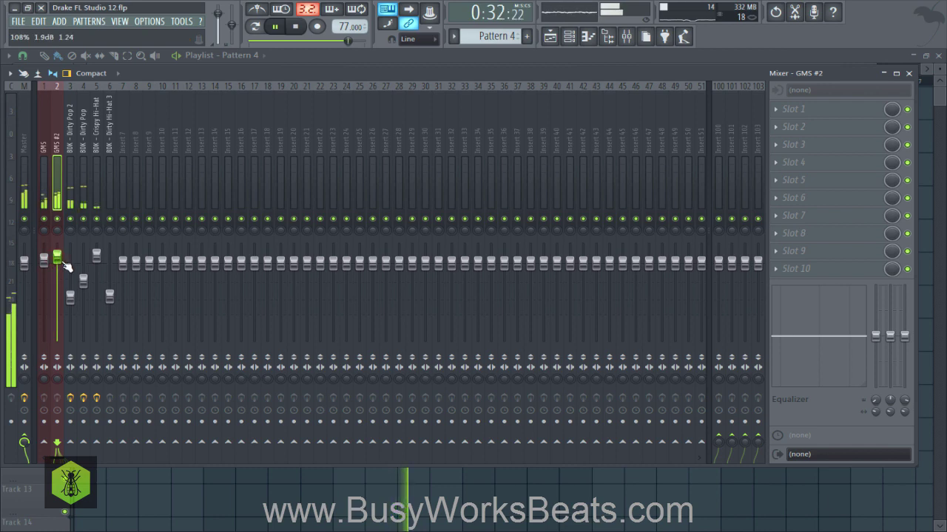
pyautogui.press('F9')
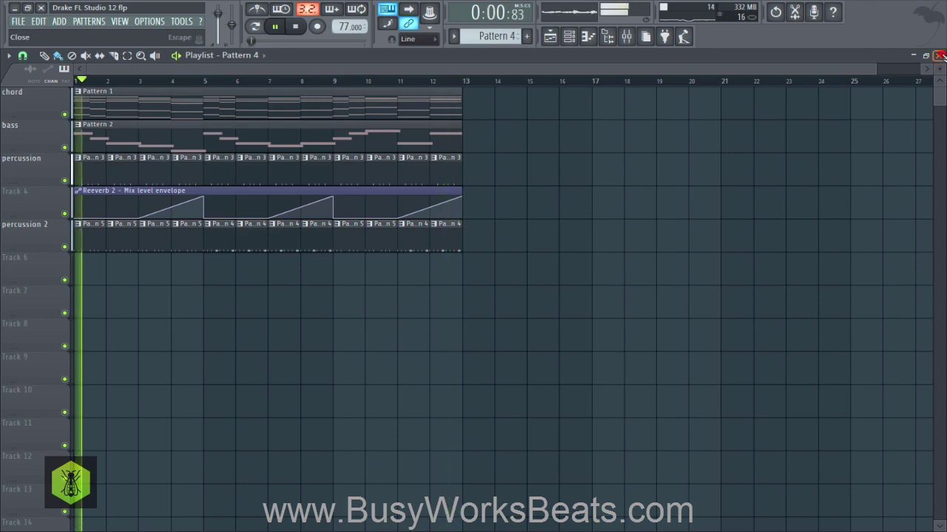
# - Clear the workspace by closing the mixer, playlist, channel rack and Edison windows, and stop song playback
pyautogui.press('F9')
pyautogui.click(908, 73)
pyautogui.click(567, 36)
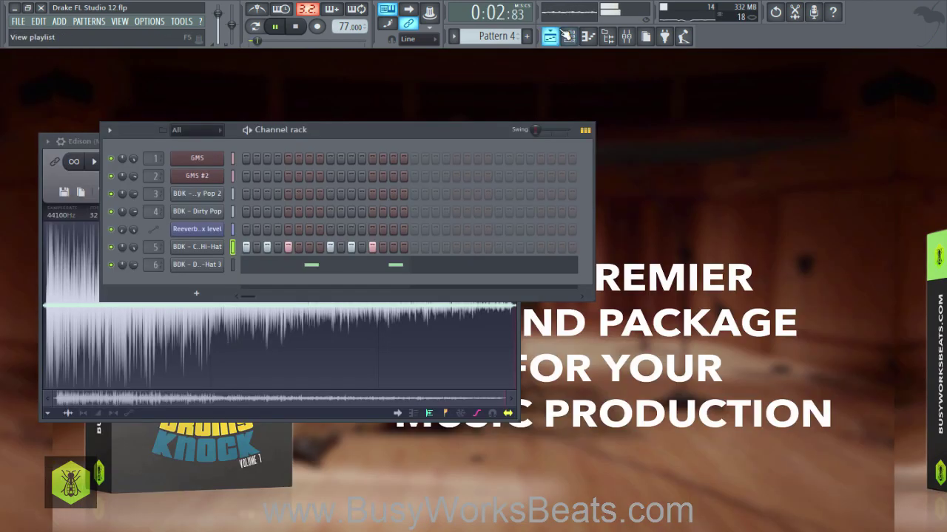
pyautogui.click(568, 36)
pyautogui.click(501, 140)
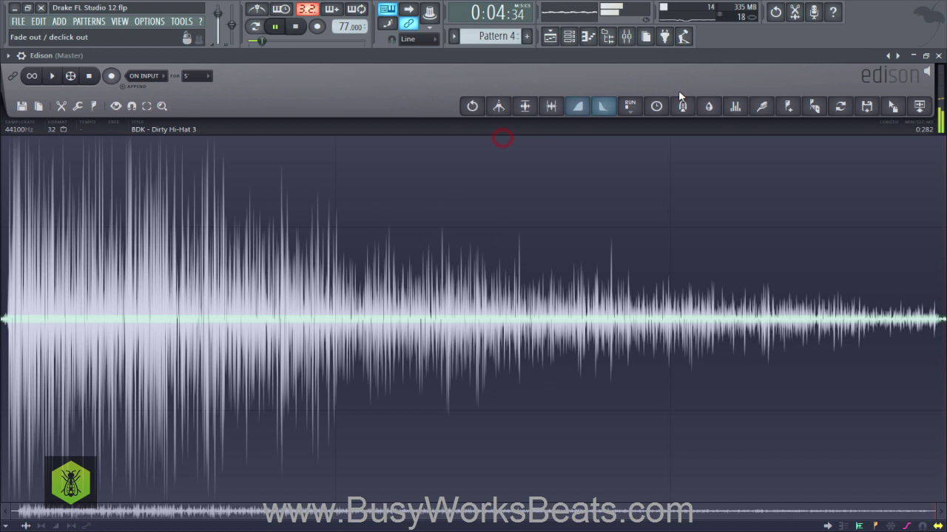
pyautogui.click(926, 58)
pyautogui.click(513, 142)
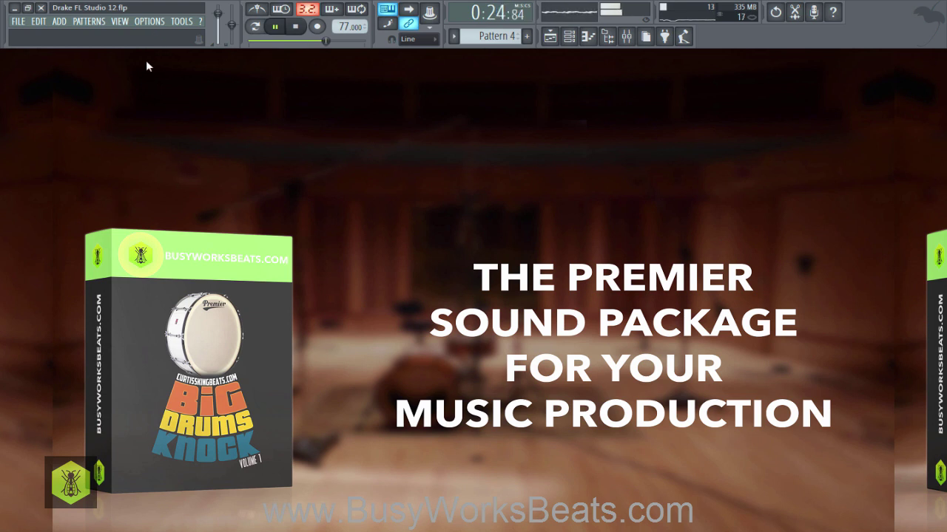
pyautogui.press('space')
# - Add Fruity Blood Overdrive to the first effect slot of the GMS #2 mixer track and start song playback
pyautogui.click(626, 37)
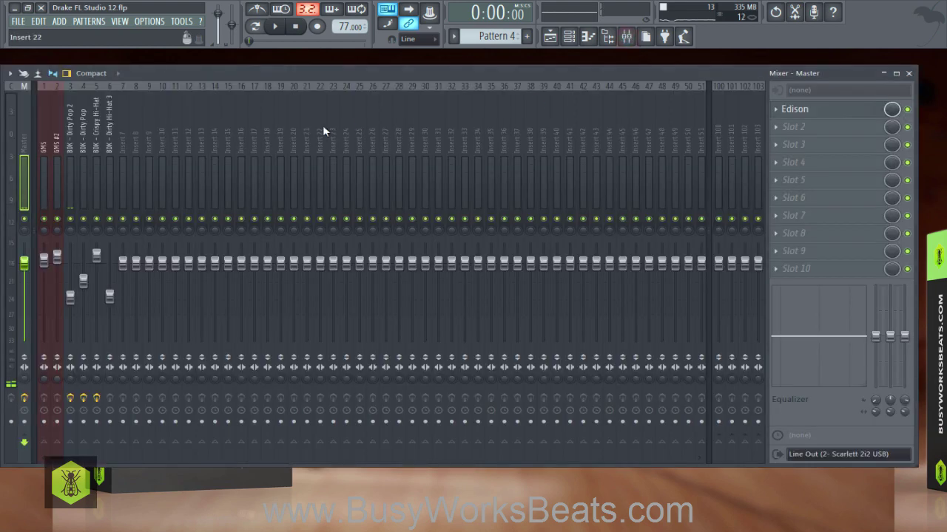
pyautogui.click(60, 134)
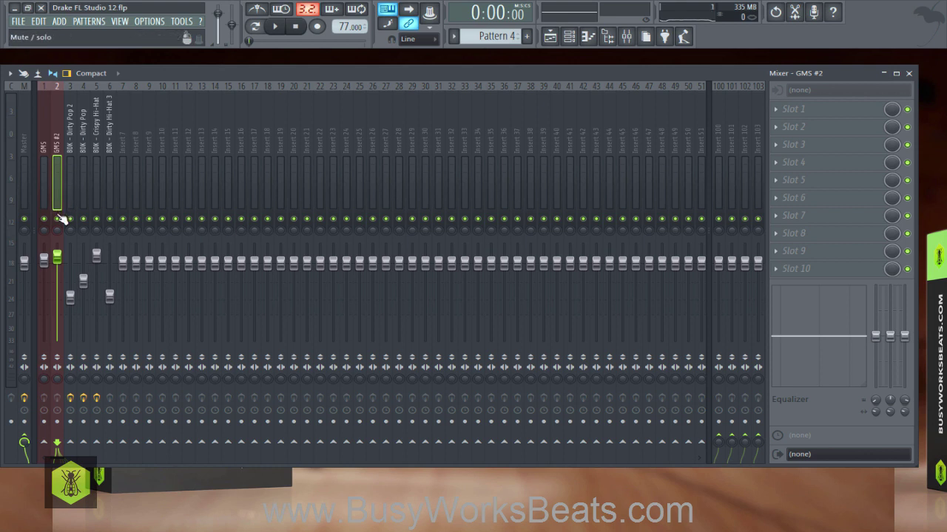
pyautogui.click(798, 100)
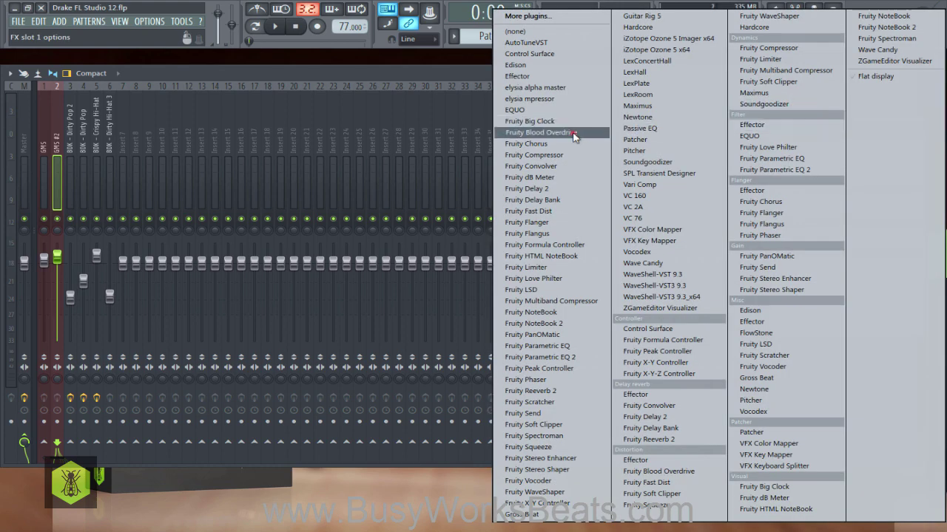
pyautogui.click(574, 132)
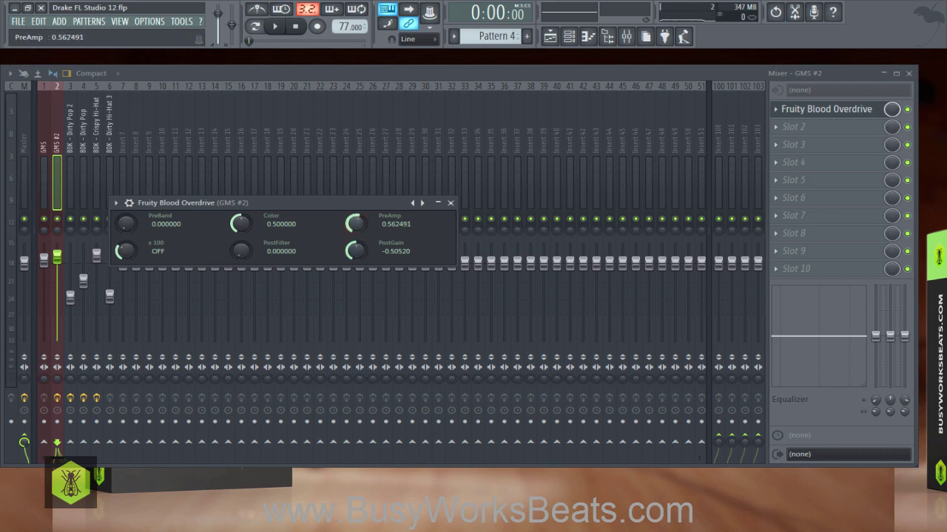
pyautogui.click(299, 73)
pyautogui.click(290, 29)
pyautogui.press('space')
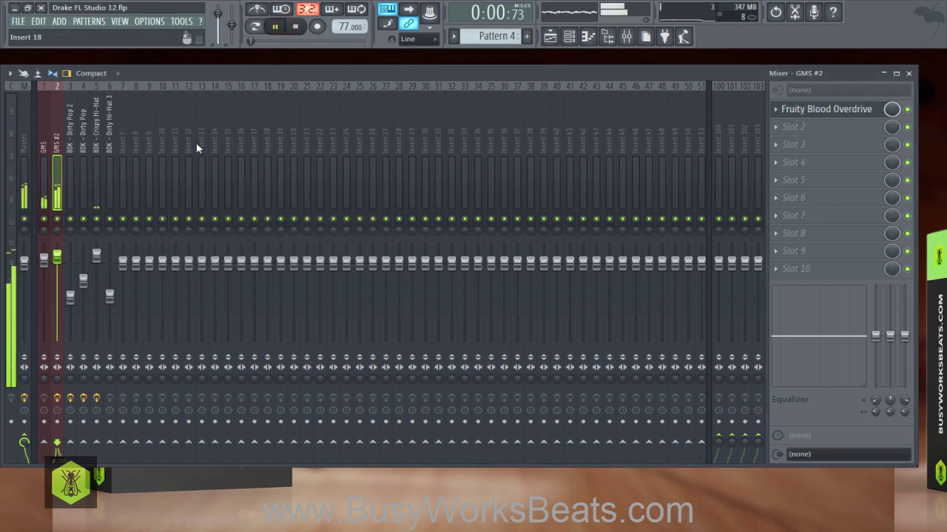
# - Solo the GMS #2 mixer track and set its Fruity Blood Overdrive to about 0.25 Color and 0.74 PreAmp
pyautogui.rightClick(57, 219)
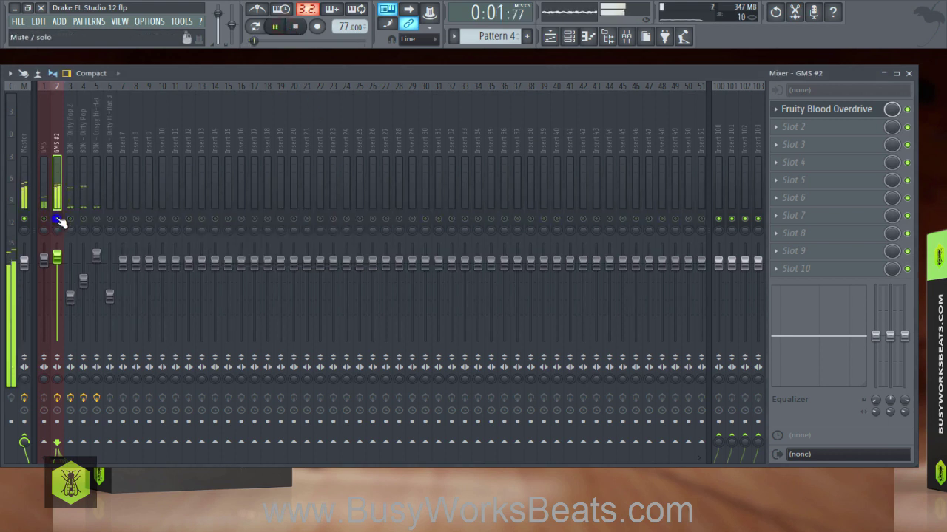
pyautogui.click(826, 110)
pyautogui.moveTo(352, 224); pyautogui.dragTo(364, 273)
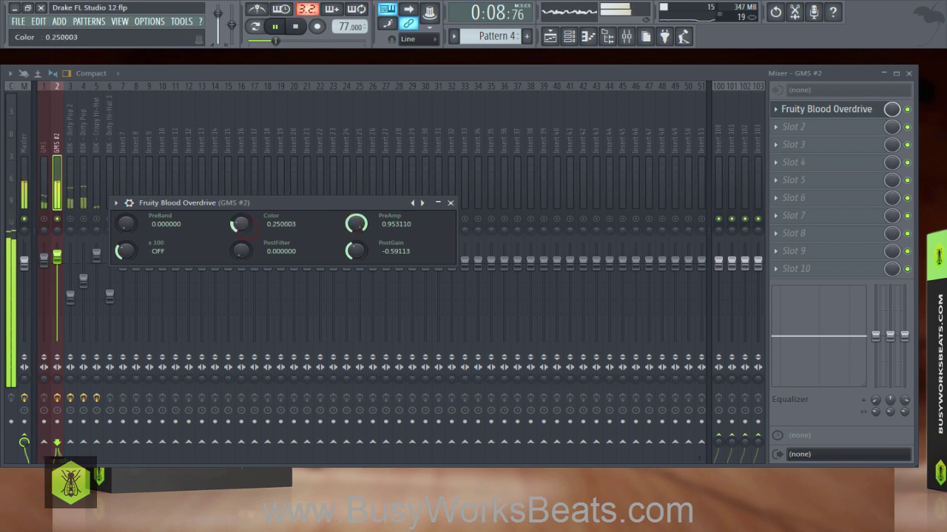
pyautogui.scroll(2, 357, 233)
pyautogui.moveTo(356, 224); pyautogui.dragTo(357, 233)
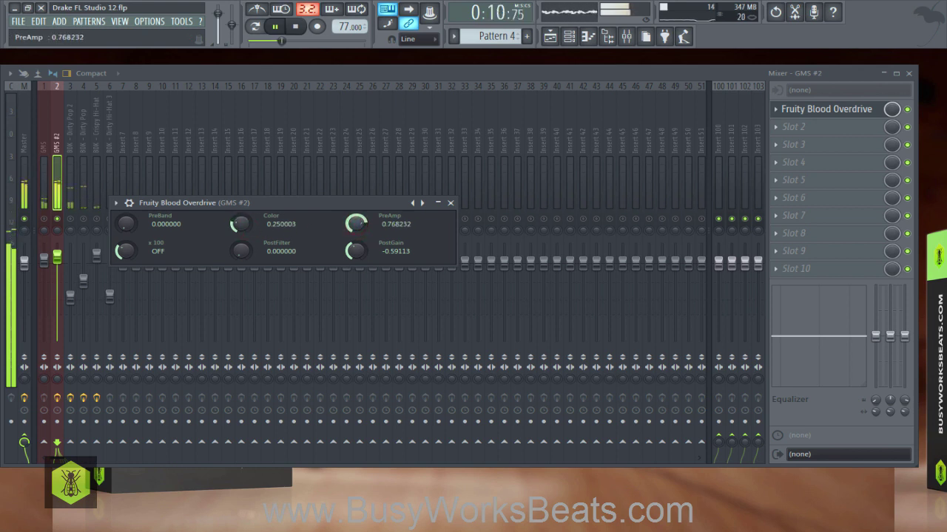
pyautogui.scroll(1, 361, 248)
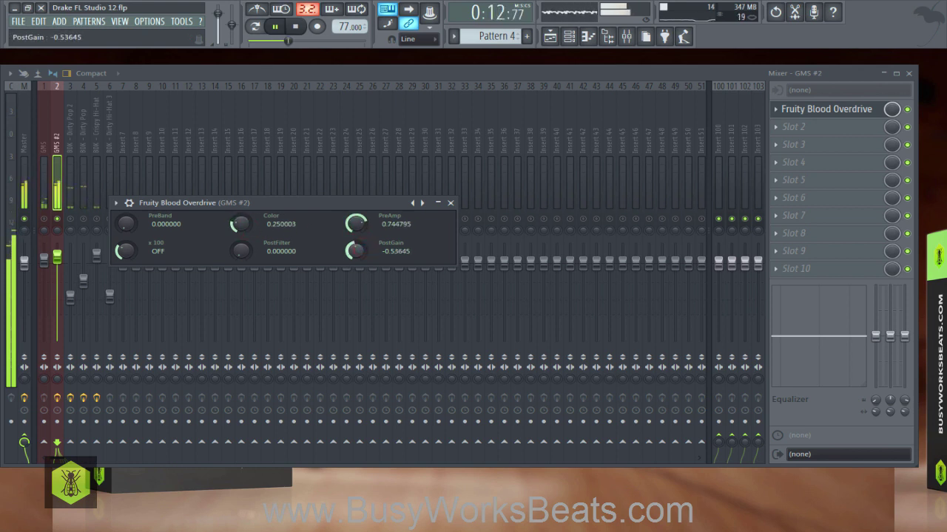
# - Raise the GMS #2 overdrive's PostFilter to 1.0 and set its PostGain to about -0.51
pyautogui.scroll(1, 356, 250)
pyautogui.scroll(1, 242, 252)
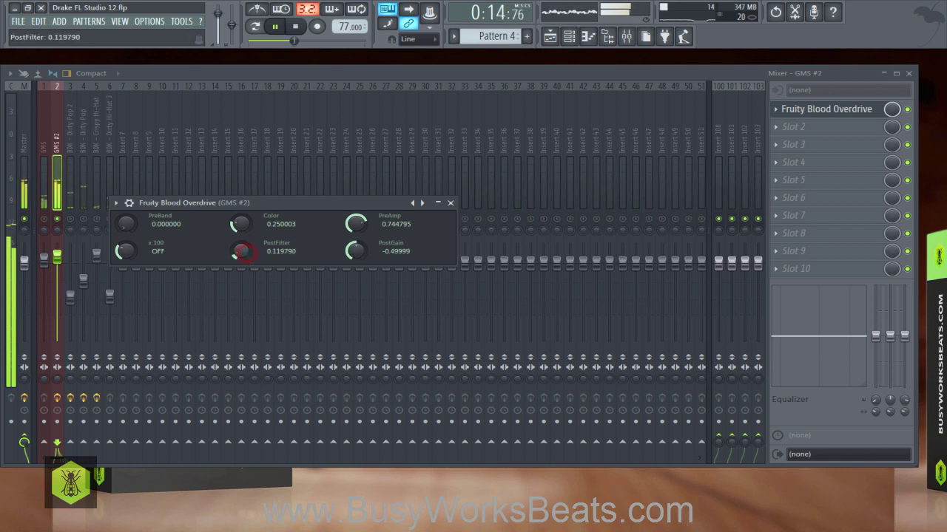
pyautogui.scroll(8, 242, 251)
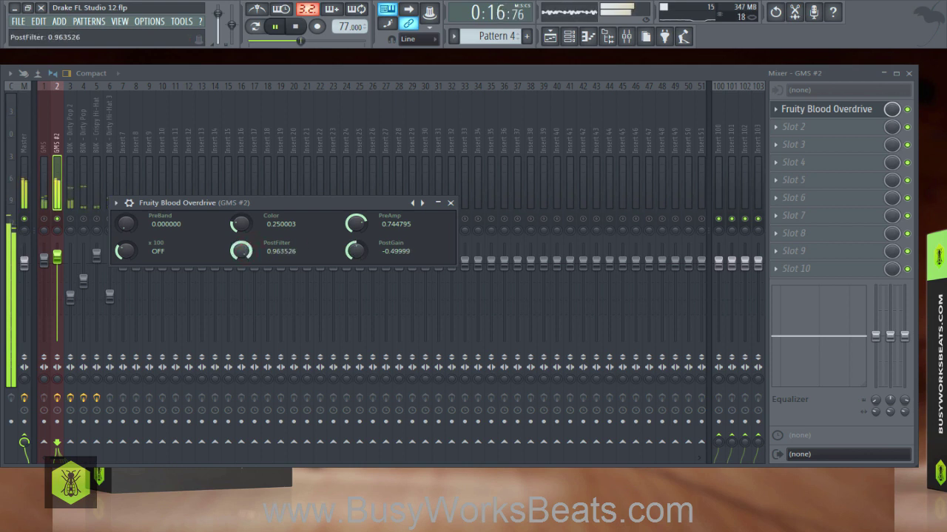
pyautogui.scroll(2, 356, 251)
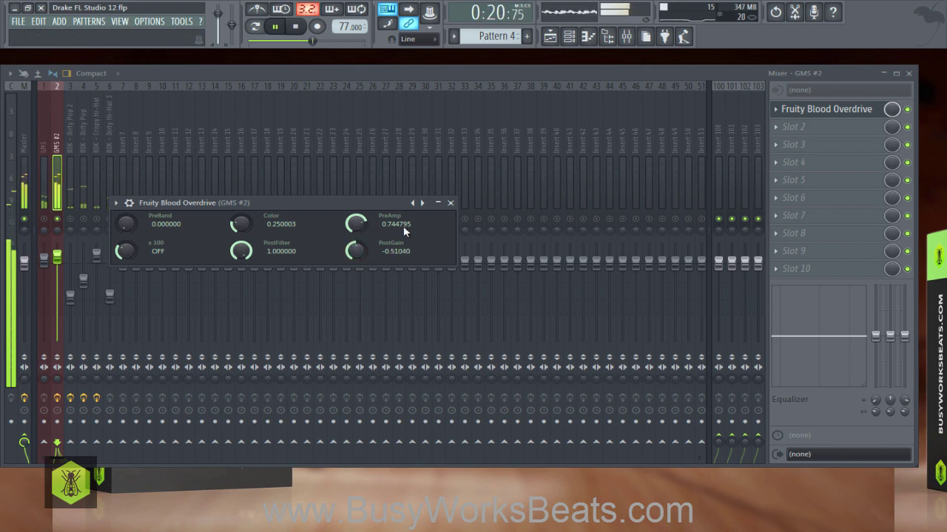
# - Close the overdrive settings, unsolo the GMS #2 mixer track and lower its volume to about -2.0 dB
pyautogui.click(450, 203)
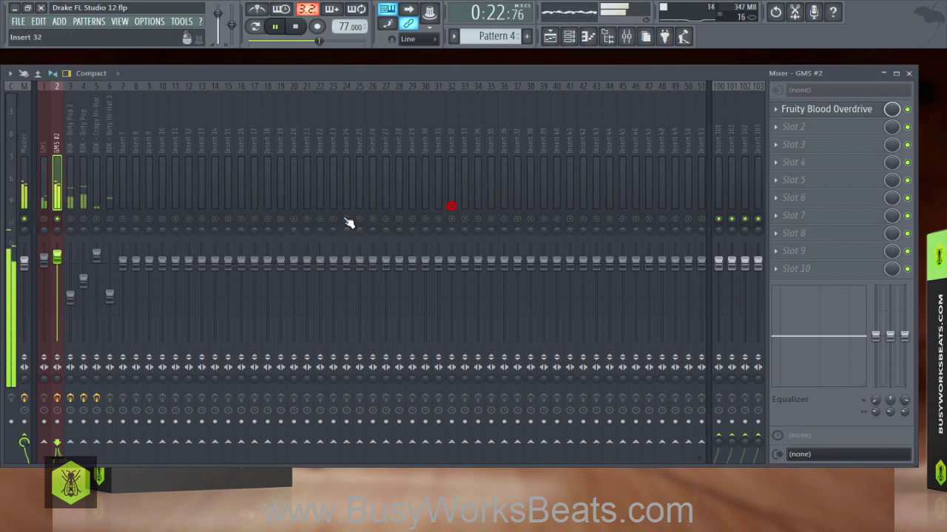
pyautogui.click(57, 219)
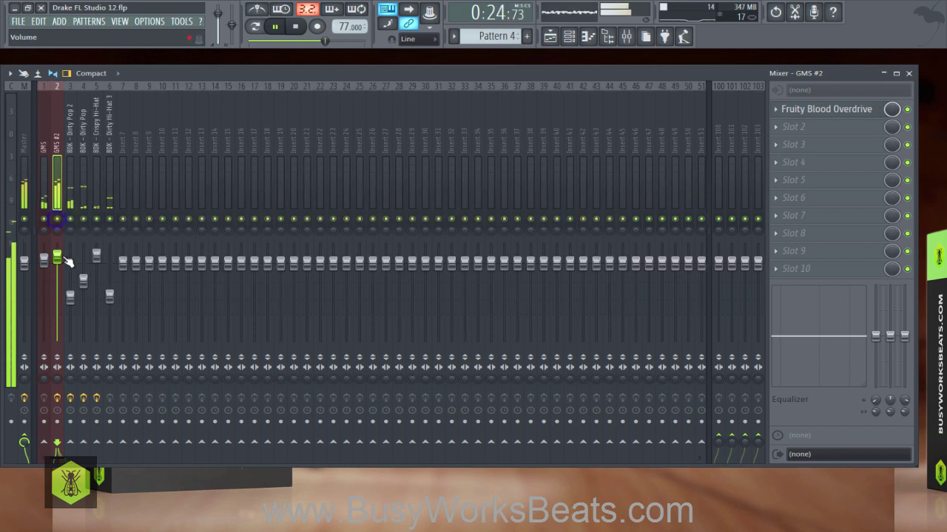
pyautogui.moveTo(61, 255); pyautogui.dragTo(62, 272)
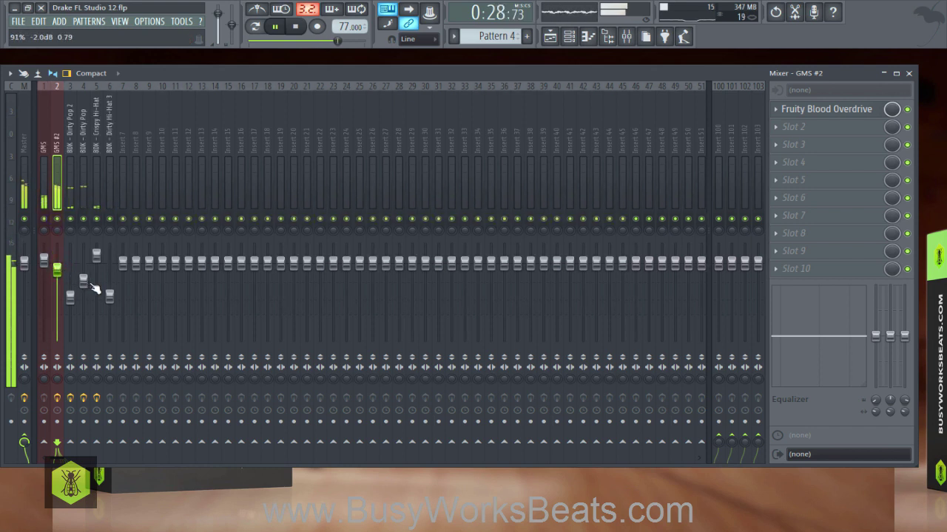
# - Add Fruity Parametric EQ 2 to the second effect slot of GMS #2 and adjust one of its low-frequency bands
pyautogui.click(784, 129)
pyautogui.click(566, 358)
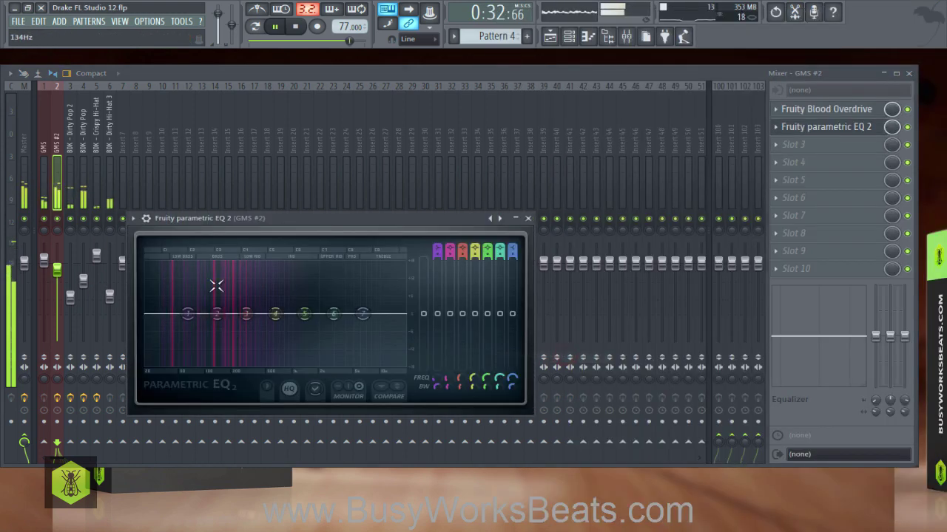
pyautogui.moveTo(223, 312); pyautogui.dragTo(196, 309)
pyautogui.click(528, 218)
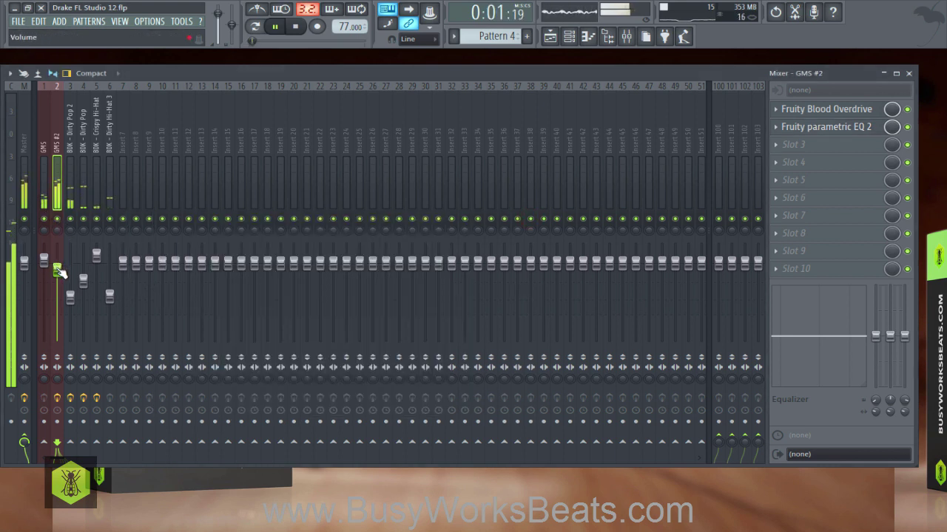
# - Lower the GMS #2 mixer track's volume to about -8.7 dB while restarting playback to judge the bass level
pyautogui.moveTo(60, 273); pyautogui.dragTo(59, 286)
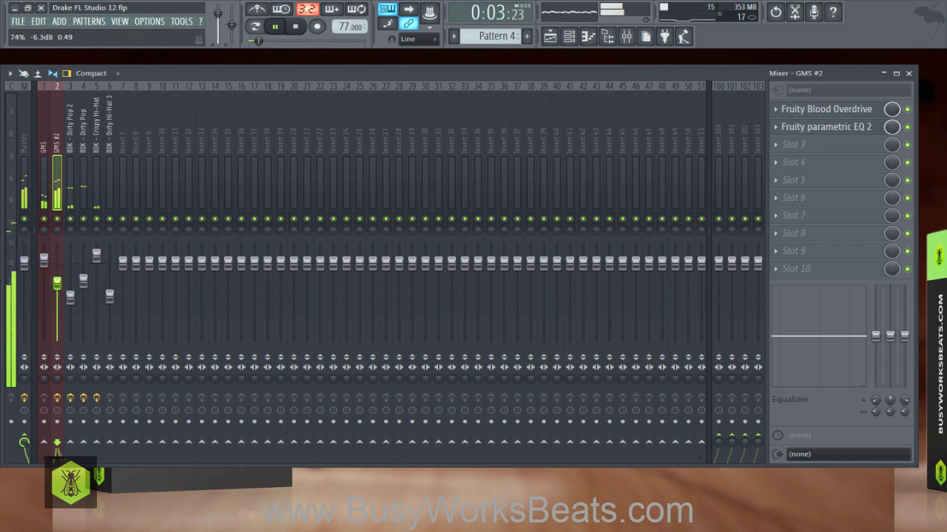
pyautogui.press('space')
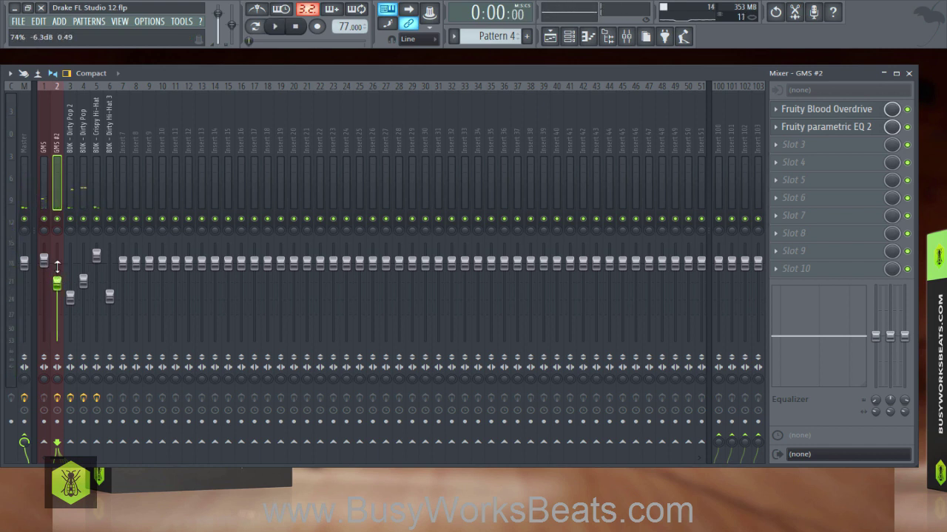
pyautogui.press('space')
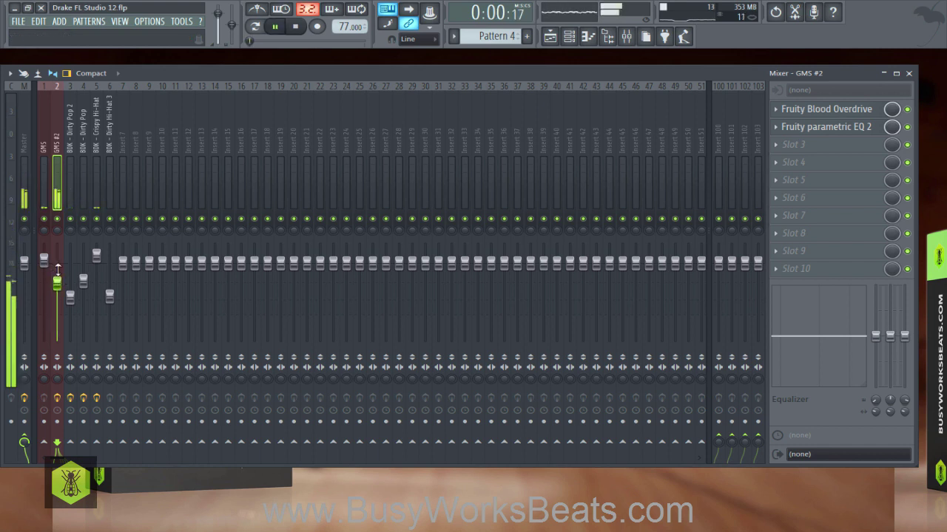
pyautogui.moveTo(64, 287)
pyautogui.mouseDown()
pyautogui.moveTo(68, 294)
pyautogui.moveTo(59, 291)
pyautogui.mouseUp()
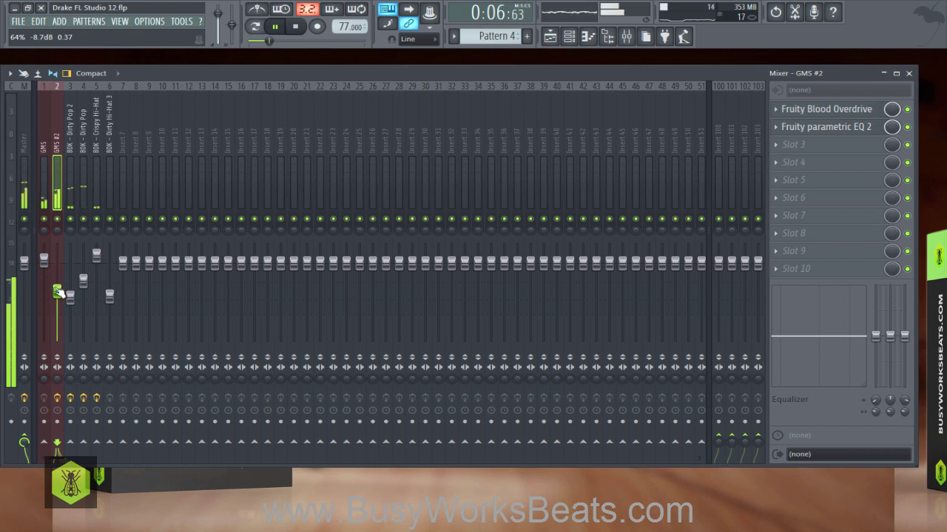
# - Review the GMS, GMS #2 and Master mixer tracks while listening to the song, and stop playback
pyautogui.click(45, 148)
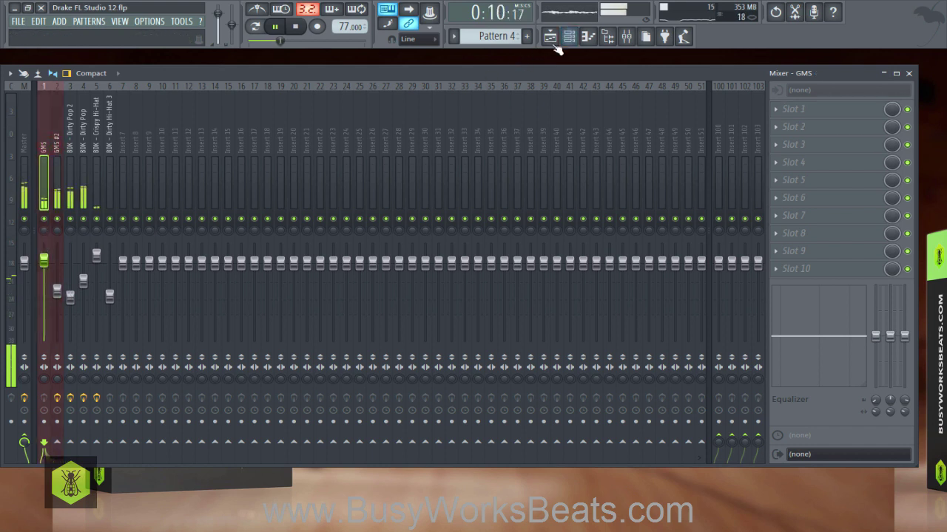
pyautogui.click(56, 144)
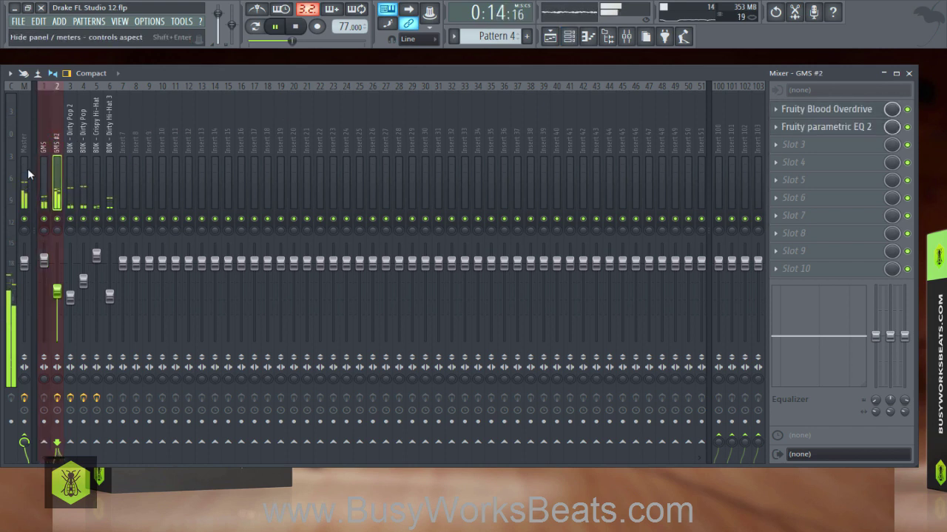
pyautogui.click(26, 141)
pyautogui.click(44, 145)
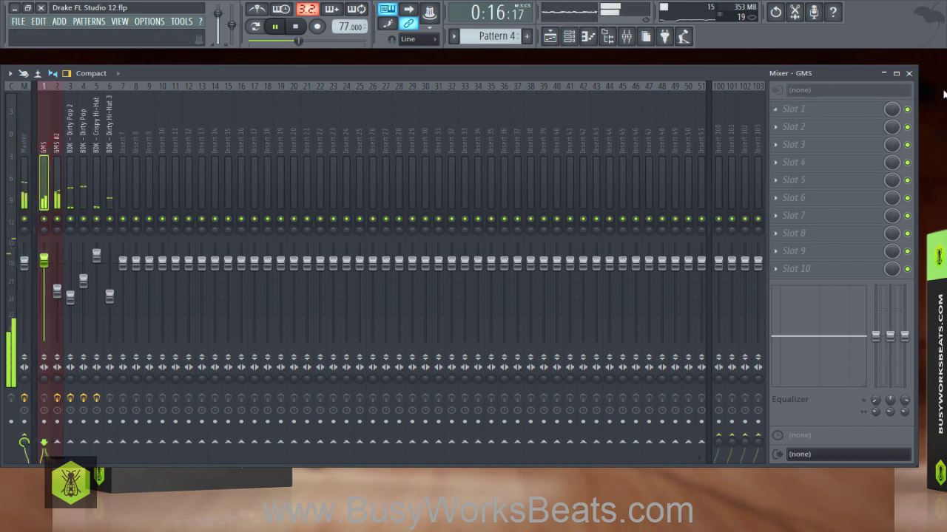
pyautogui.click(884, 74)
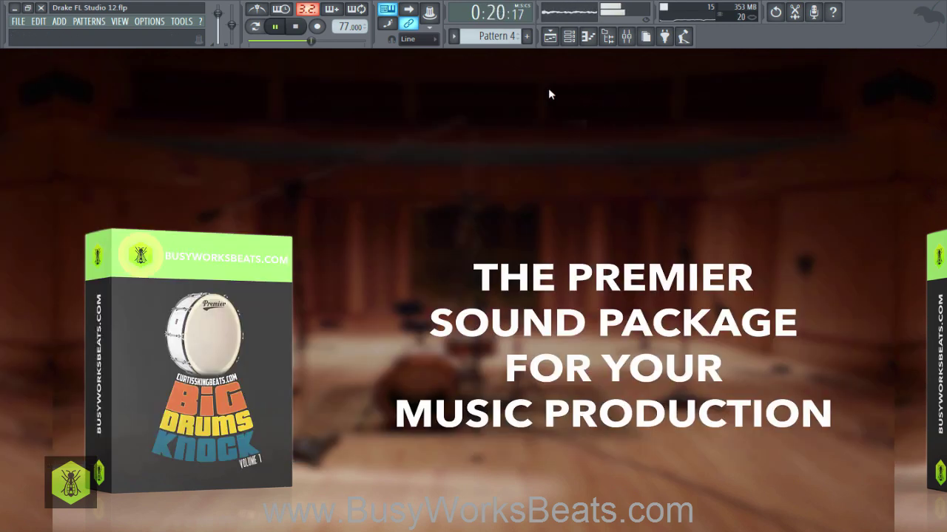
pyautogui.click(628, 38)
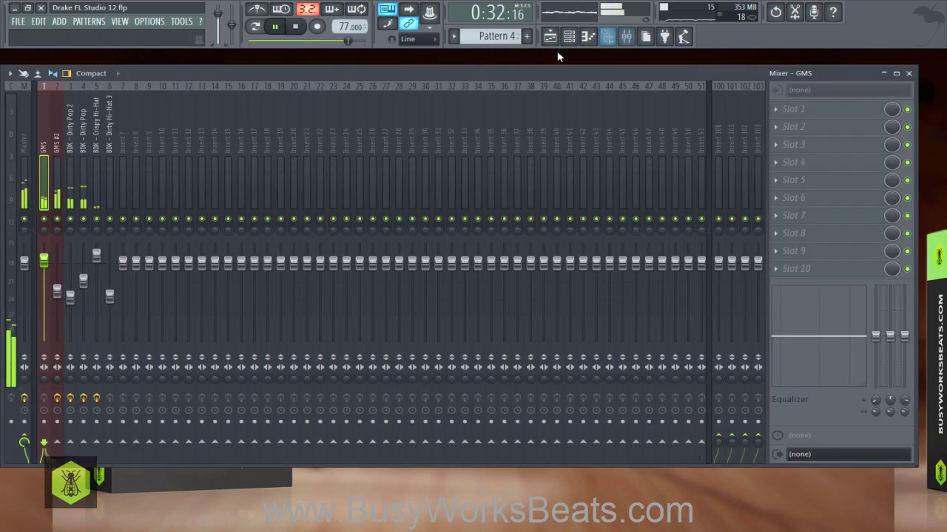
pyautogui.click(908, 74)
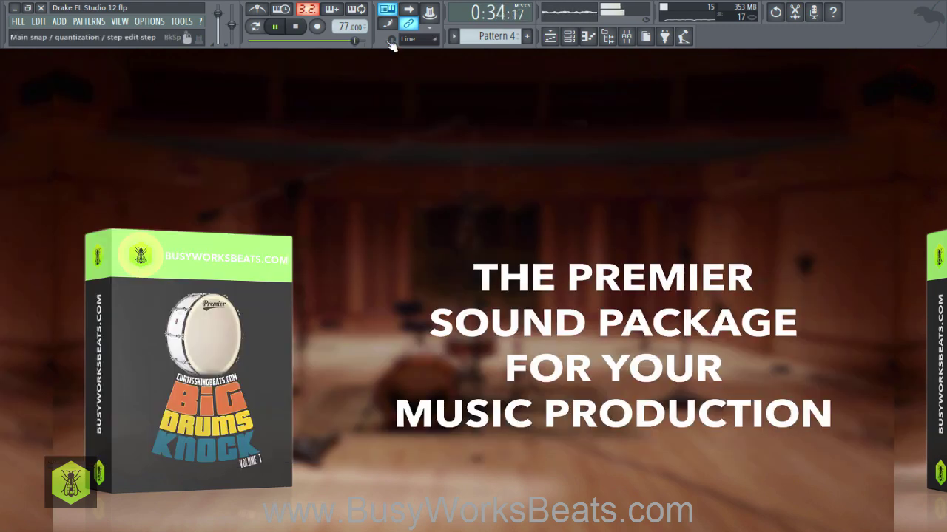
pyautogui.click(295, 27)
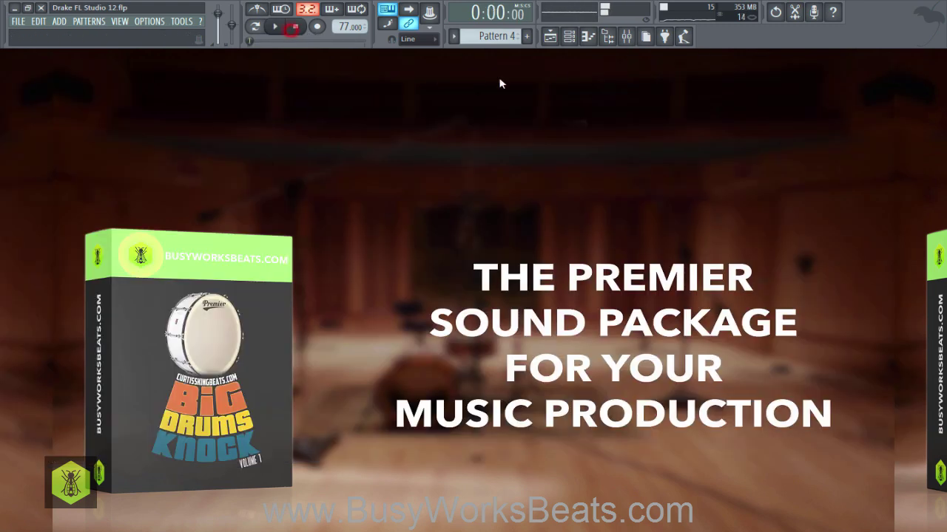
# - Start a new empty file in the Master track's Edison, arm it to record on input, and return to the playlist
pyautogui.click(626, 38)
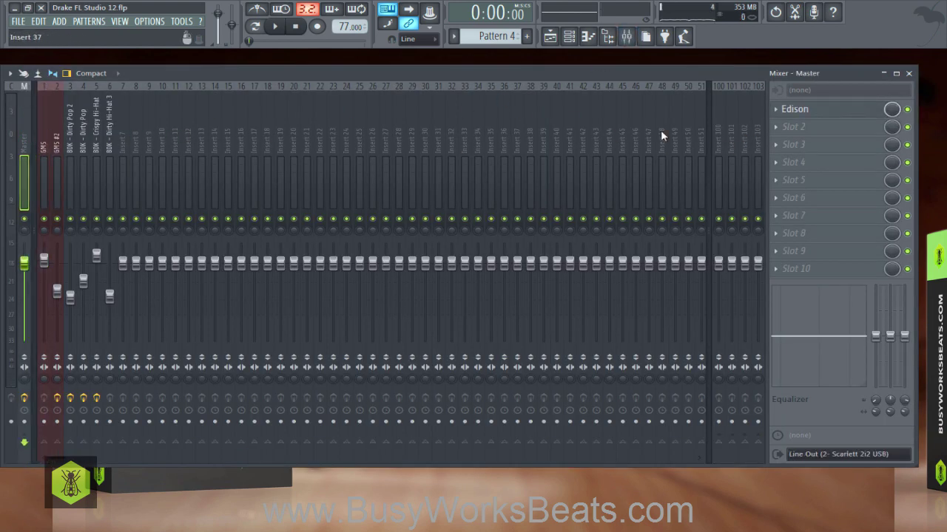
pyautogui.click(830, 116)
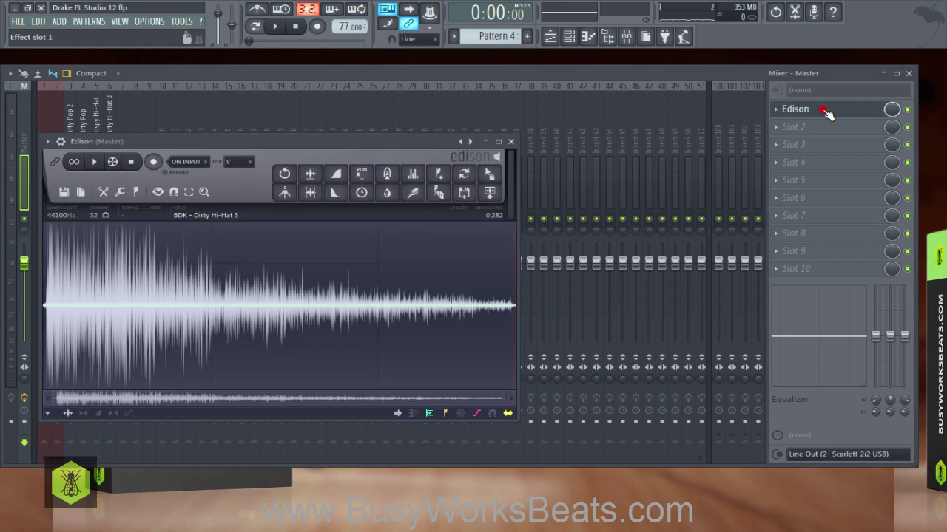
pyautogui.click(65, 193)
pyautogui.click(74, 211)
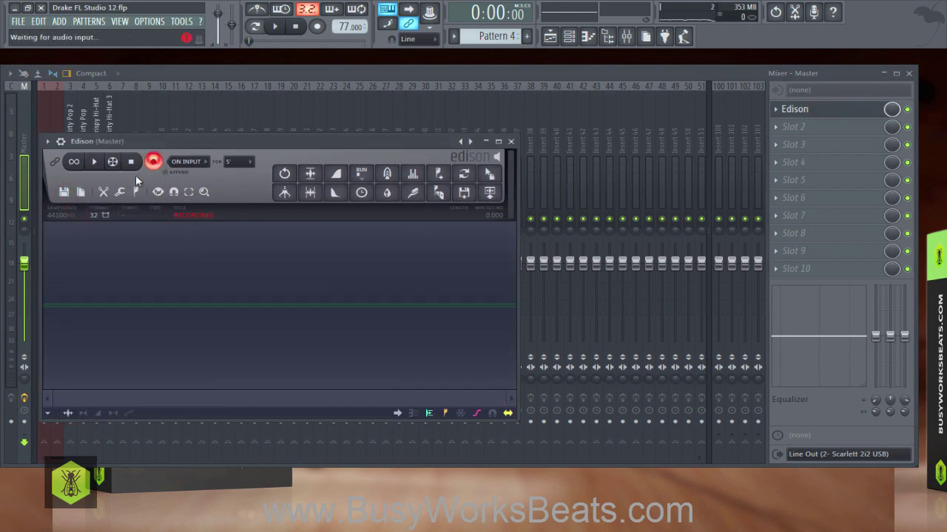
pyautogui.click(559, 41)
pyautogui.scroll(-2, 314, 80)
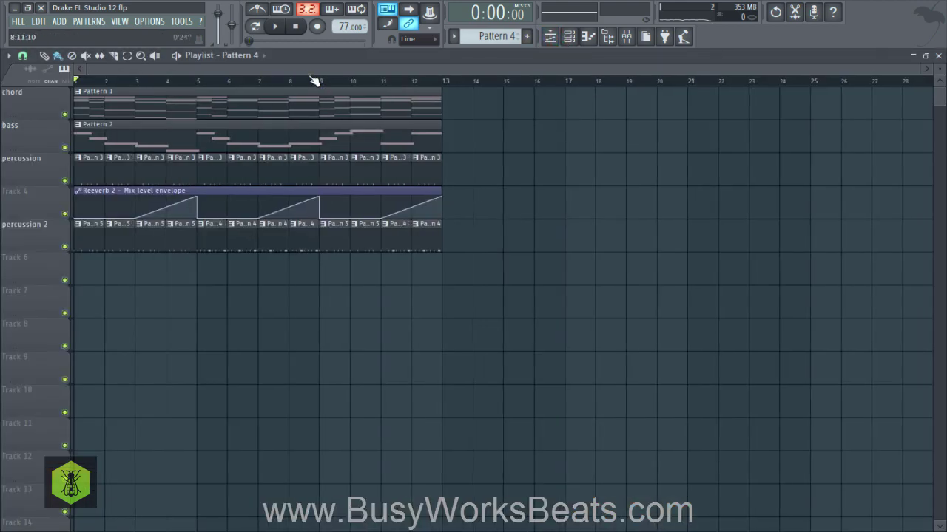
# - Record the full song from the beginning into the Master track's Edison, and stop both the recording and playback at the end
pyautogui.click(625, 247)
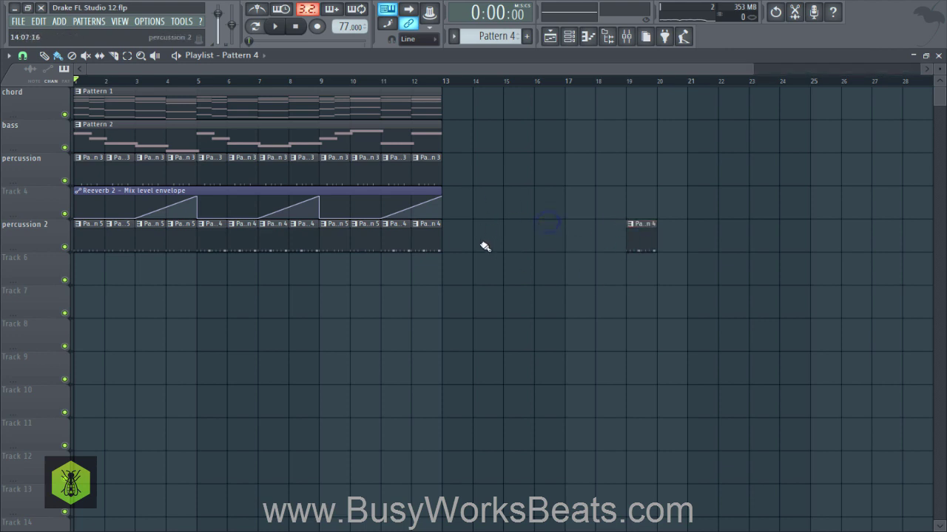
pyautogui.click(625, 37)
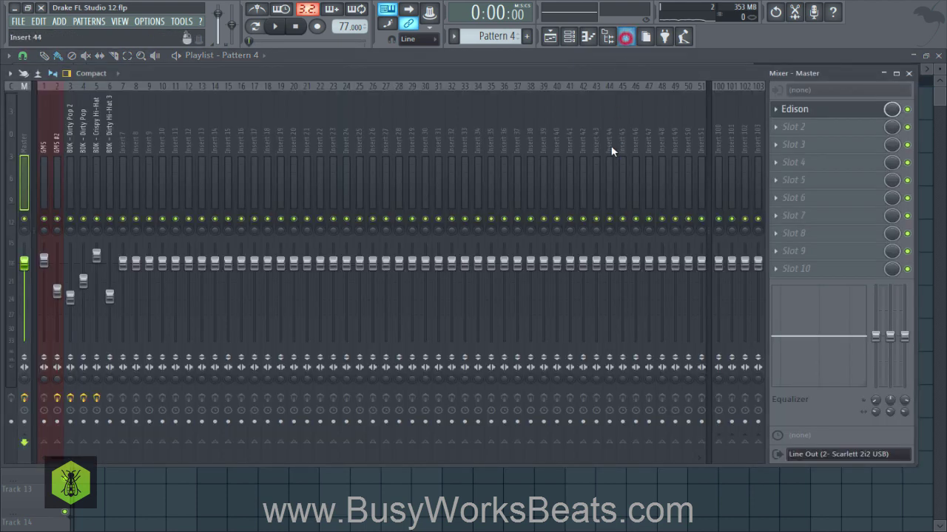
pyautogui.click(809, 113)
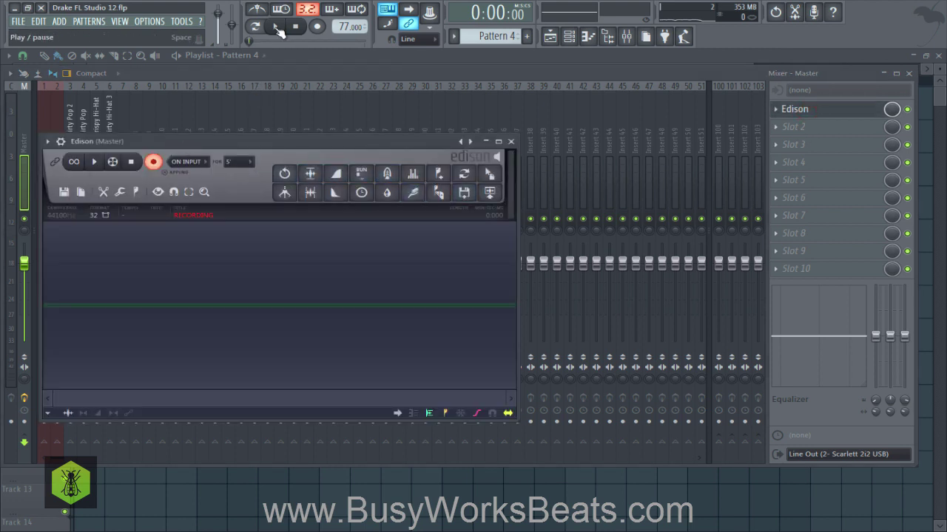
pyautogui.click(277, 28)
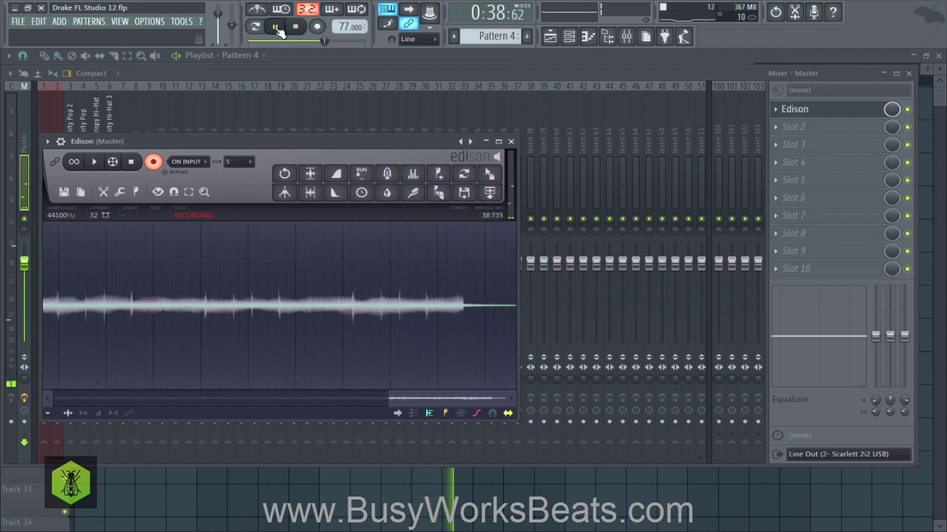
pyautogui.click(131, 162)
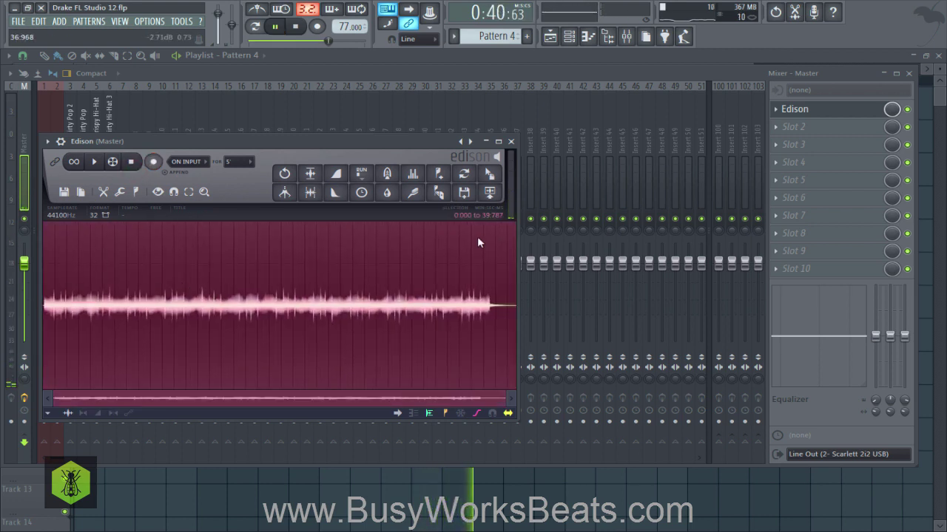
pyautogui.press('space')
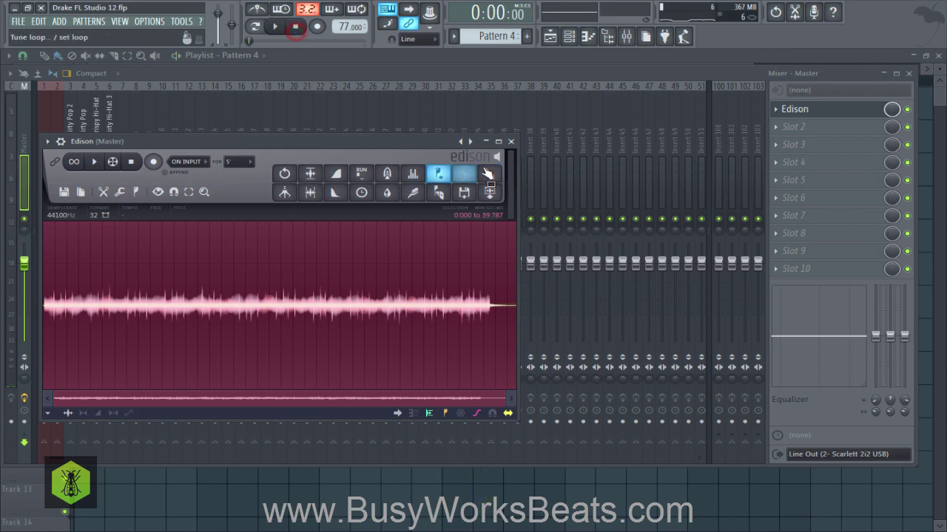
# - Place the Edison recording as an audio clip at the start of playlist track 6 and rename the track "master track WAV"
pyautogui.moveTo(488, 173); pyautogui.dragTo(102, 268)
pyautogui.rightClick(16, 253)
pyautogui.click(56, 263)
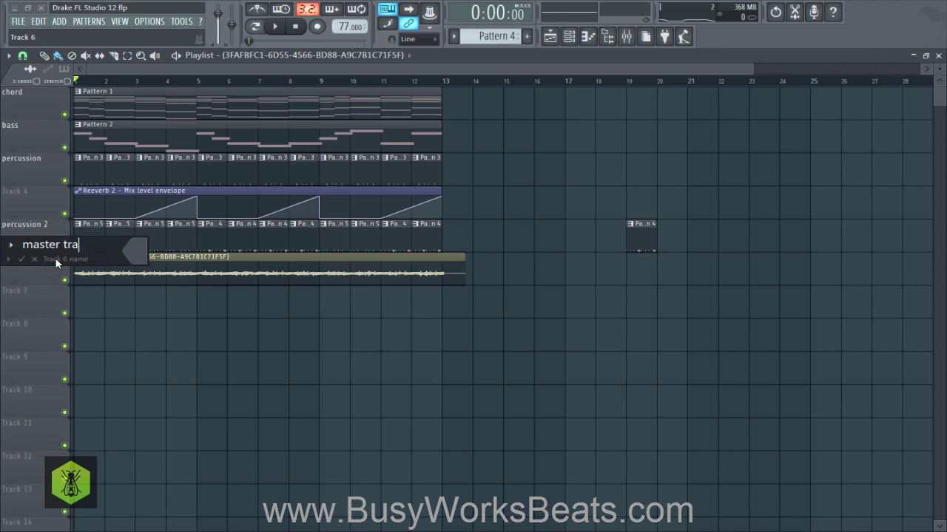
pyautogui.write('master track WAV')
pyautogui.press('Return')
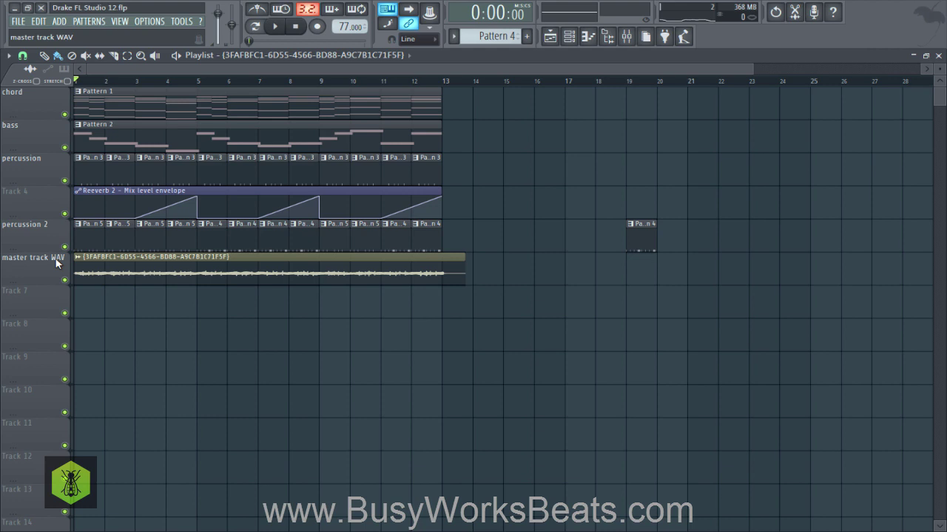
# - Turn off playlist snapping, slice off the silence before the master track WAV clip's audio, and align the clip with bar 1
pyautogui.click(22, 55)
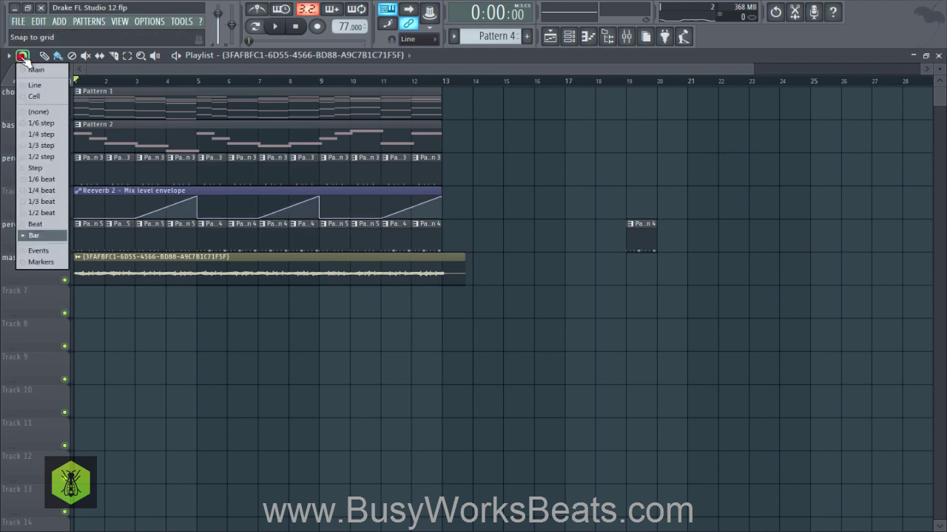
pyautogui.click(42, 110)
pyautogui.scroll(4, 76, 85)
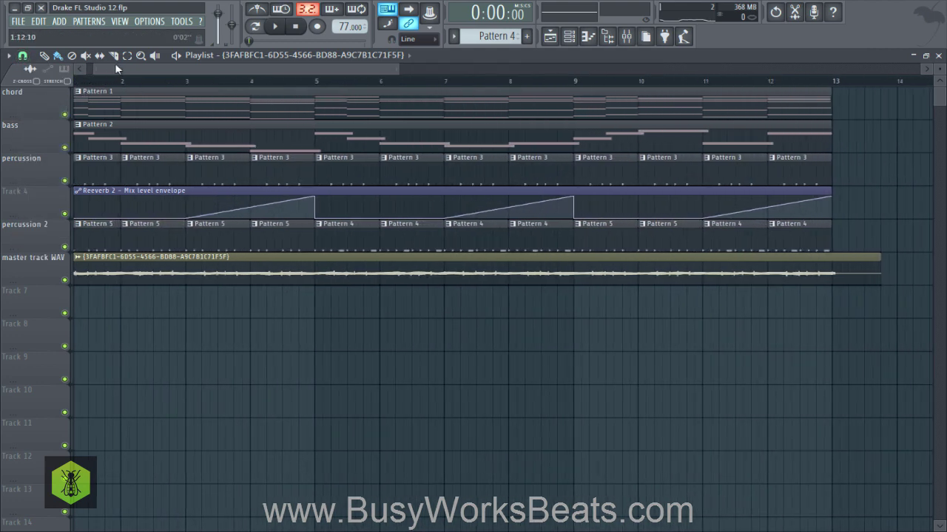
pyautogui.scroll(5, 114, 83)
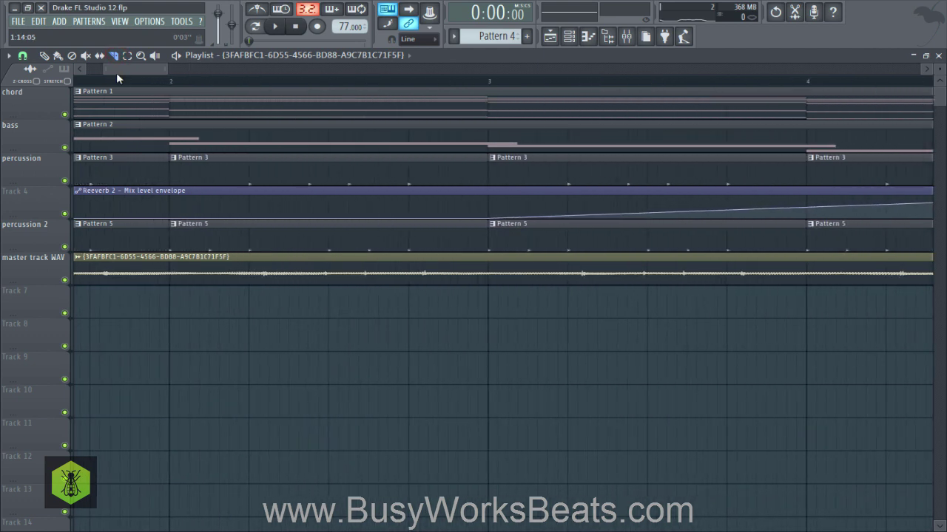
pyautogui.scroll(3, 100, 87)
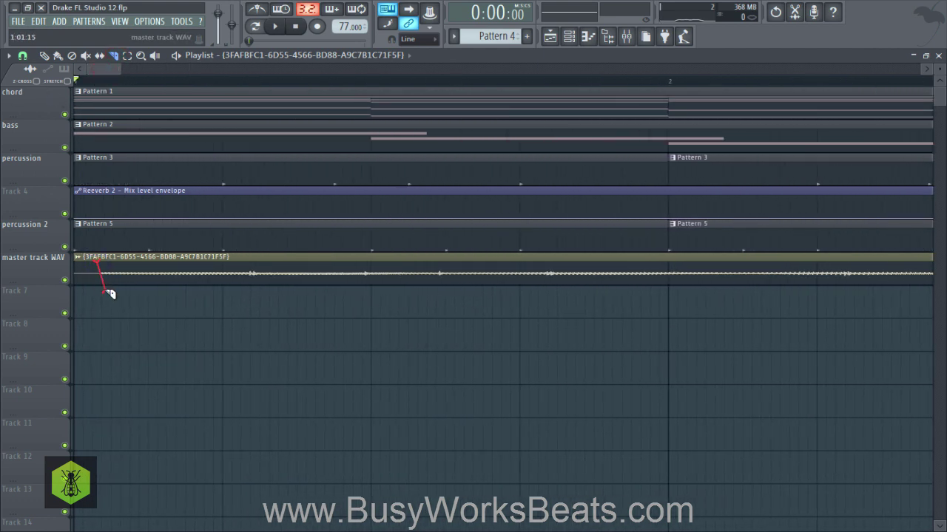
pyautogui.moveTo(104, 291); pyautogui.dragTo(18, 276)
pyautogui.click(44, 55)
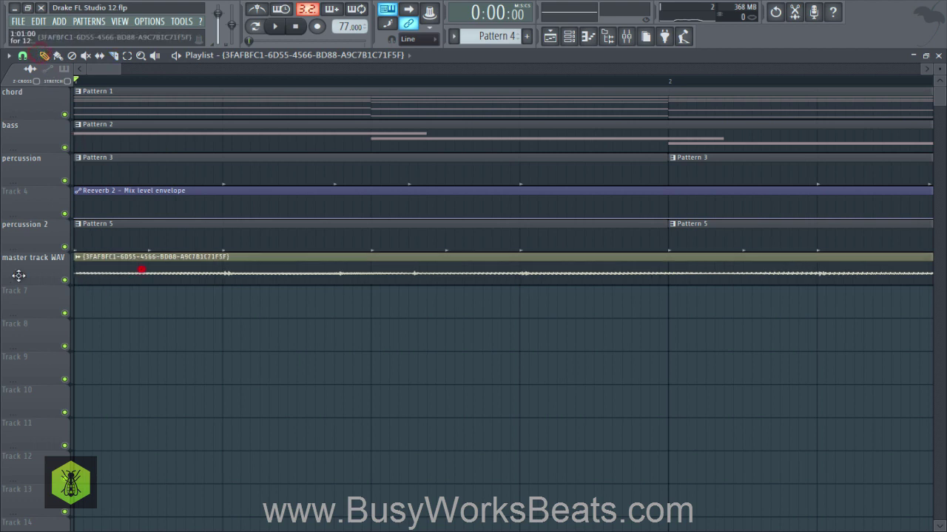
# - Cut away the tail of the master track WAV clip after bar 13 and solo its track
pyautogui.scroll(-6, 127, 85)
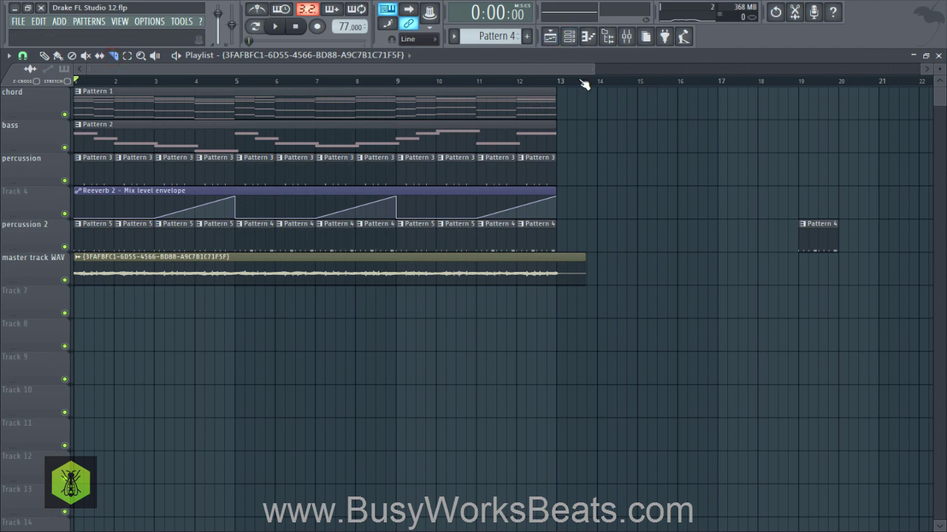
pyautogui.scroll(5, 583, 84)
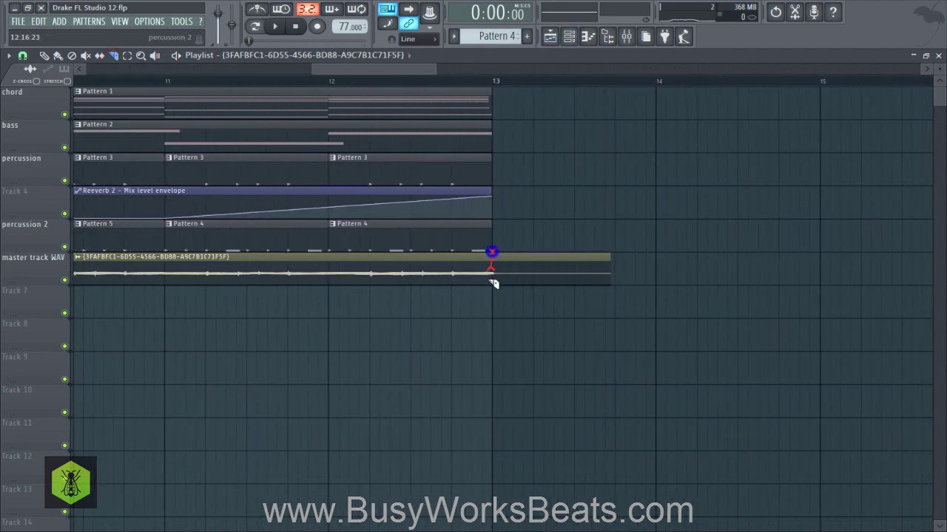
pyautogui.moveTo(492, 301); pyautogui.dragTo(492, 303)
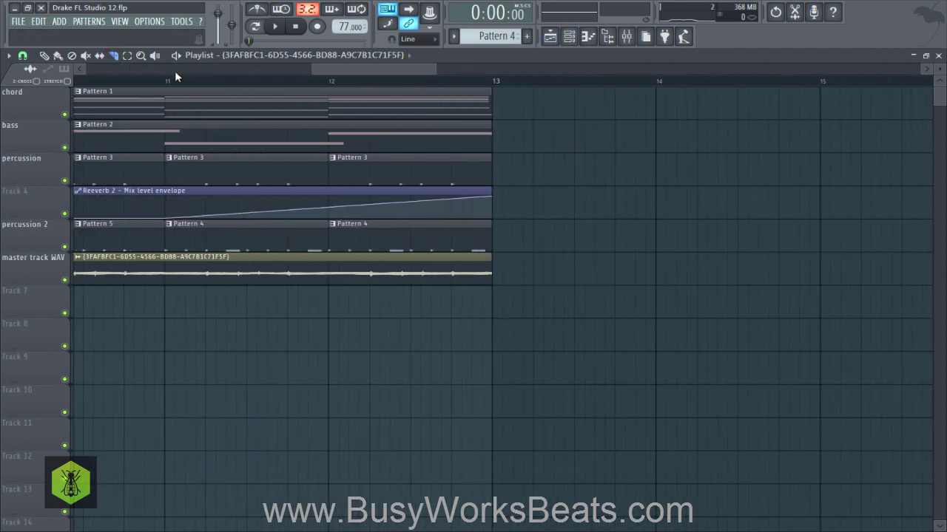
pyautogui.scroll(-6, 177, 82)
pyautogui.keyDown('ctrl'); pyautogui.click(64, 283); pyautogui.keyUp('ctrl')
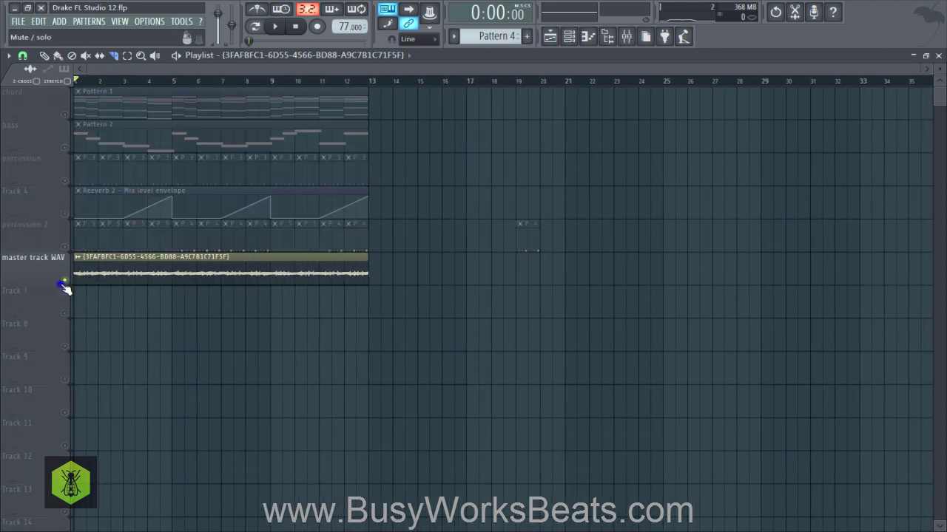
# - Reopen the recording in the Master track's Edison and listen to several spots in its last third to find a section to edit
pyautogui.click(625, 37)
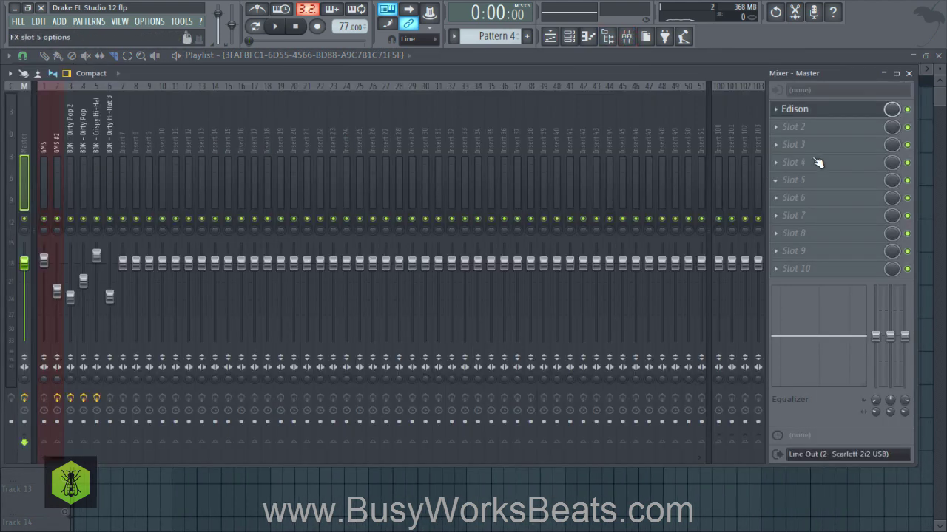
pyautogui.click(936, 115)
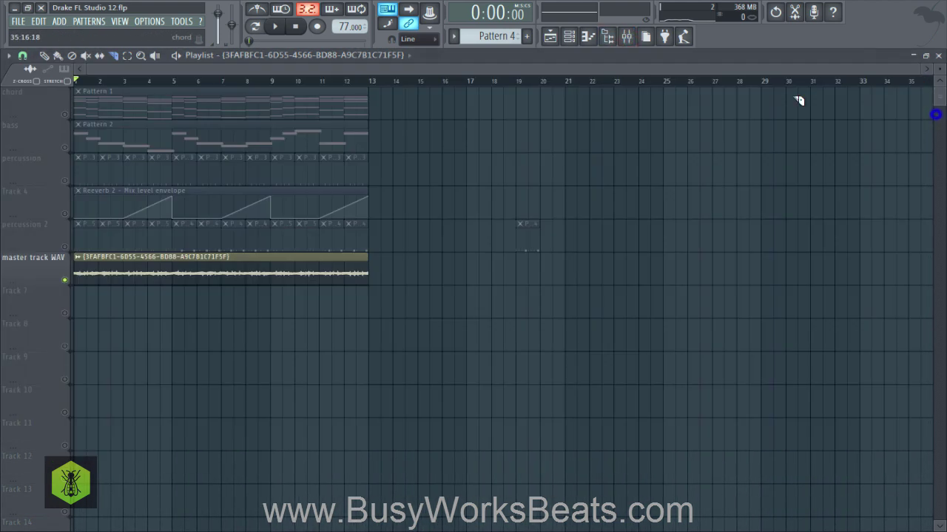
pyautogui.scroll(1, 76, 80)
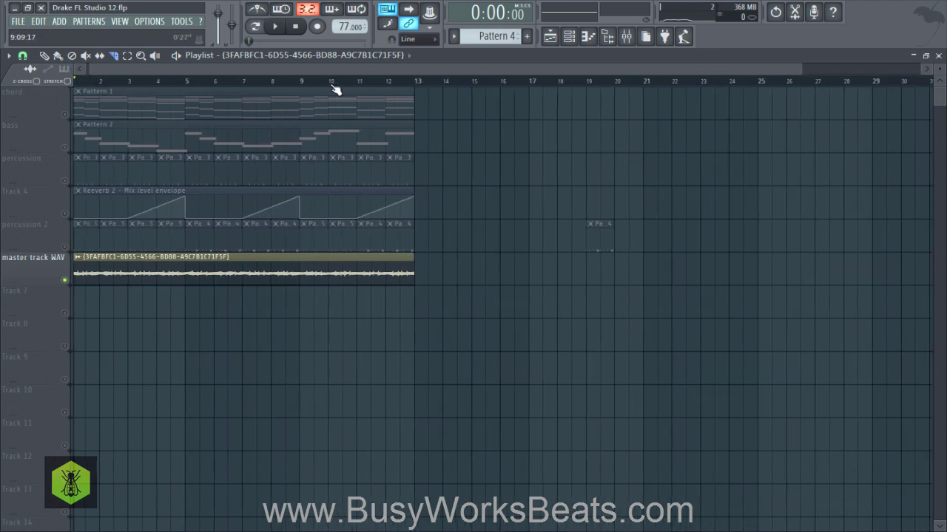
pyautogui.click(625, 37)
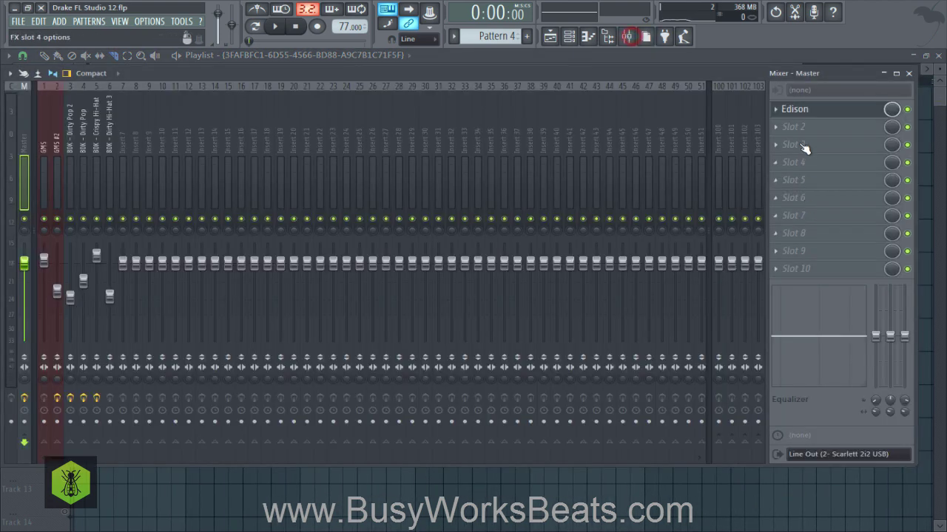
pyautogui.click(808, 107)
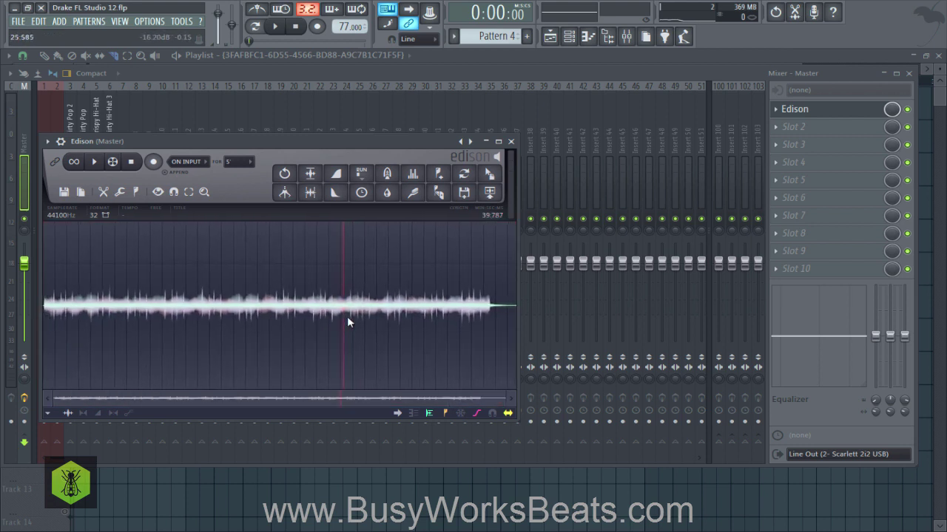
pyautogui.press('space')
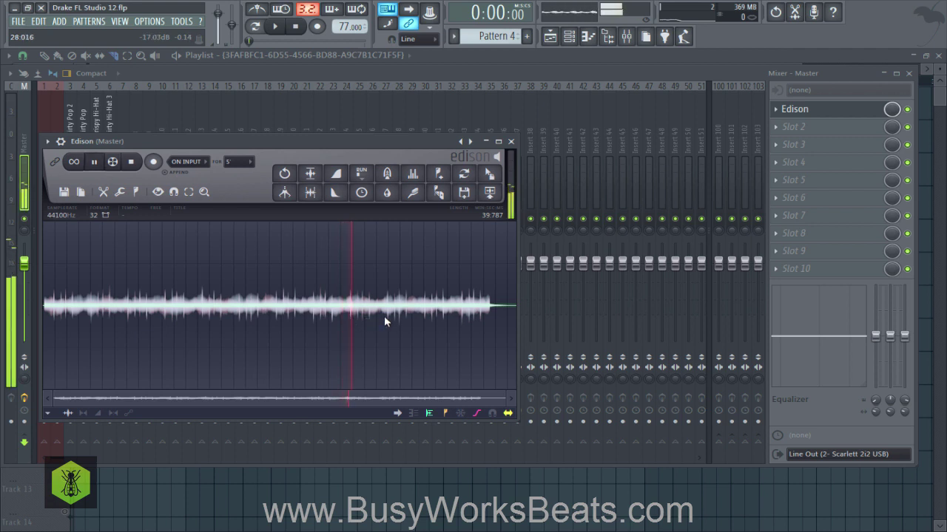
pyautogui.press('space')
pyautogui.click(410, 301)
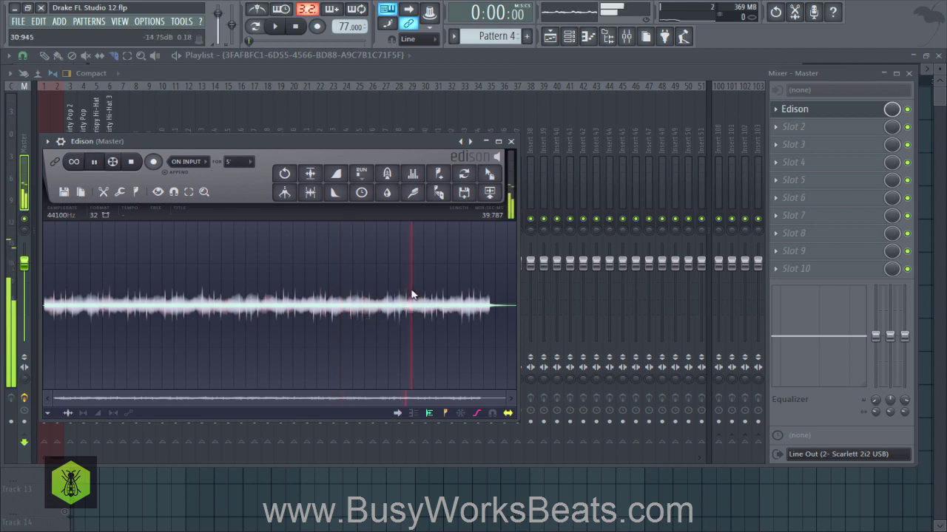
pyautogui.scroll(2, 455, 323)
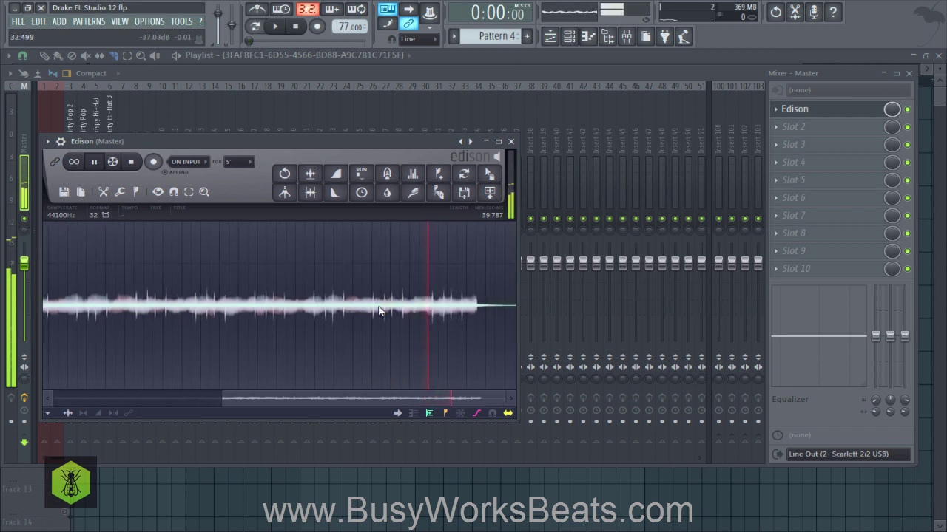
pyautogui.click(339, 306)
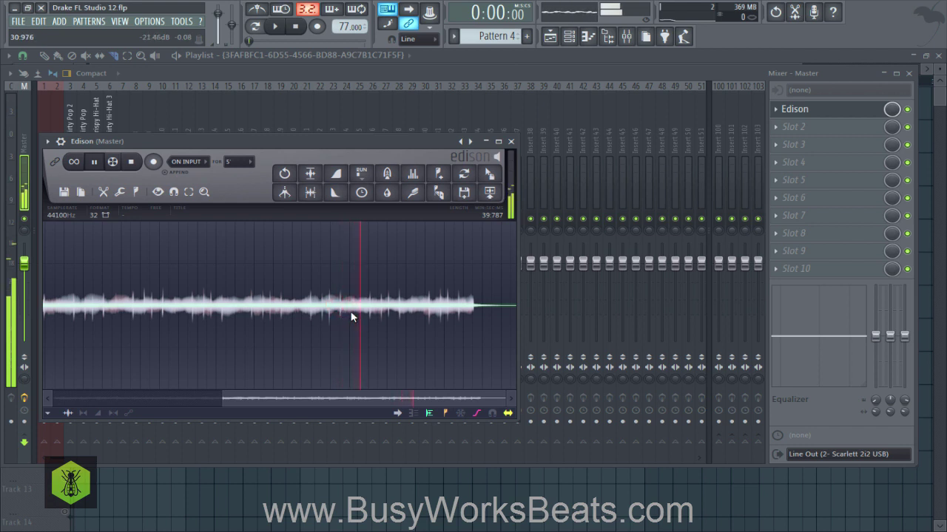
pyautogui.press('space')
pyautogui.scroll(-1, 387, 312)
pyautogui.scroll(-1, 388, 317)
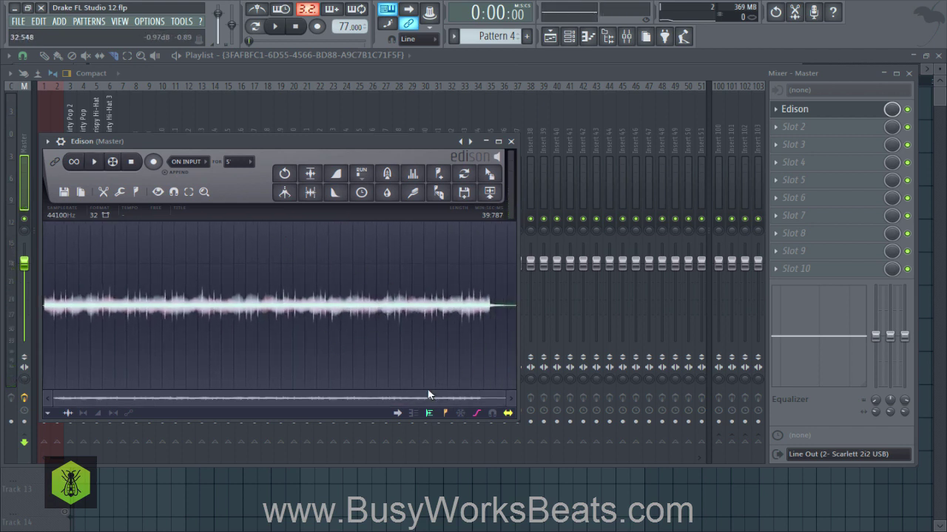
# - Audition the end of the Edison recording and select its final section from about 31.4 to 37.6 seconds
pyautogui.scroll(2, 394, 283)
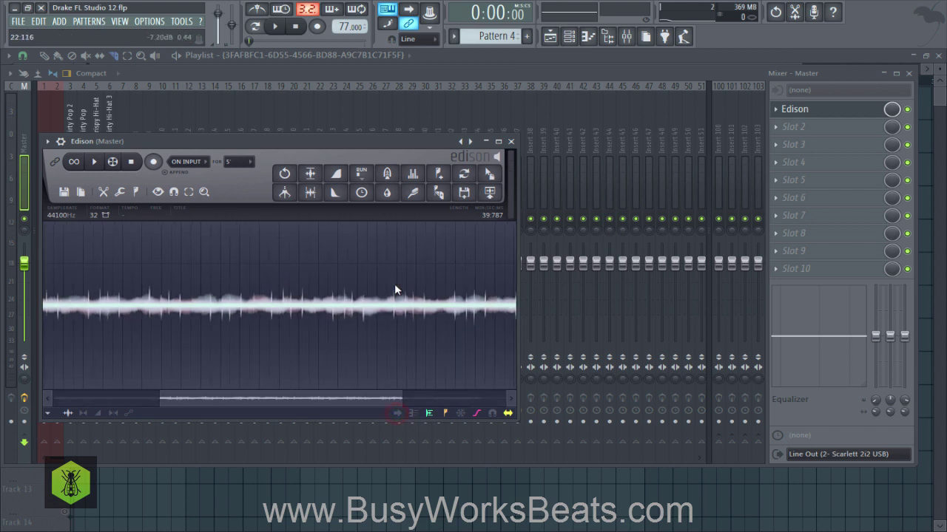
pyautogui.moveTo(344, 400); pyautogui.dragTo(433, 398)
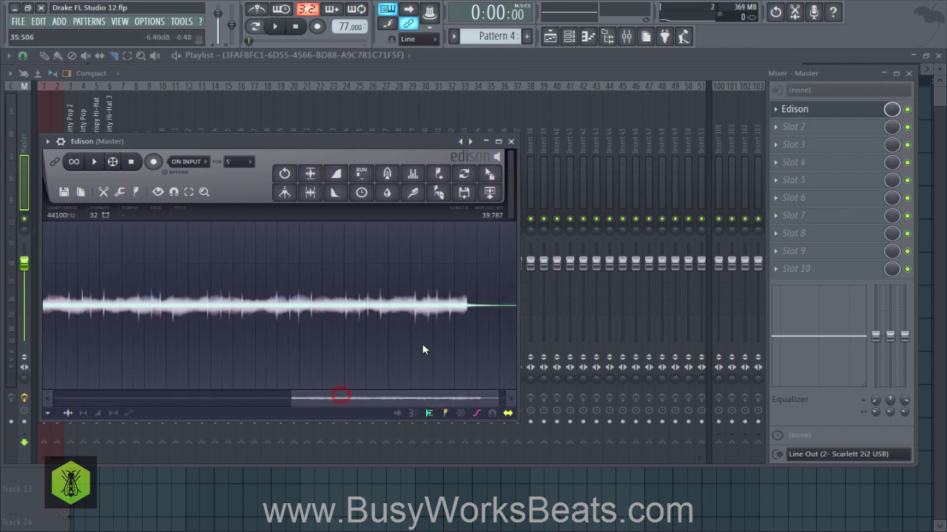
pyautogui.click(235, 309)
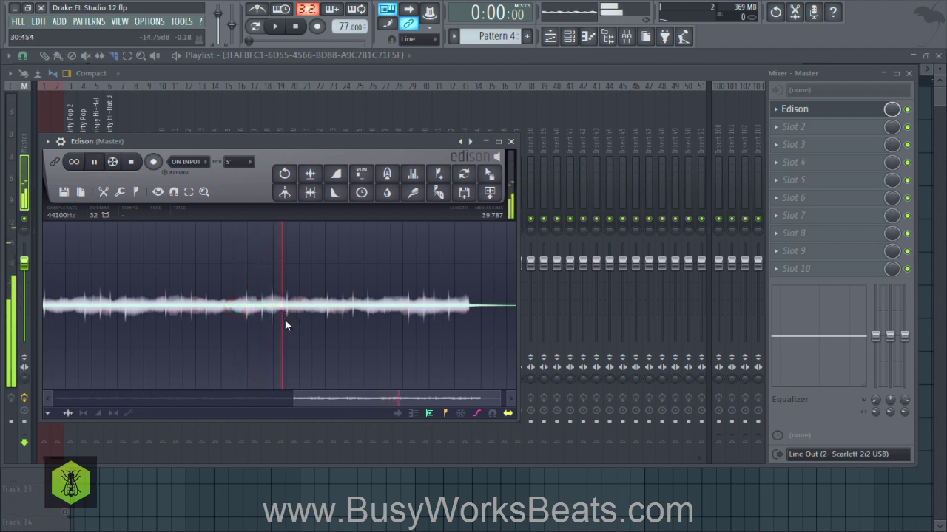
pyautogui.click(309, 307)
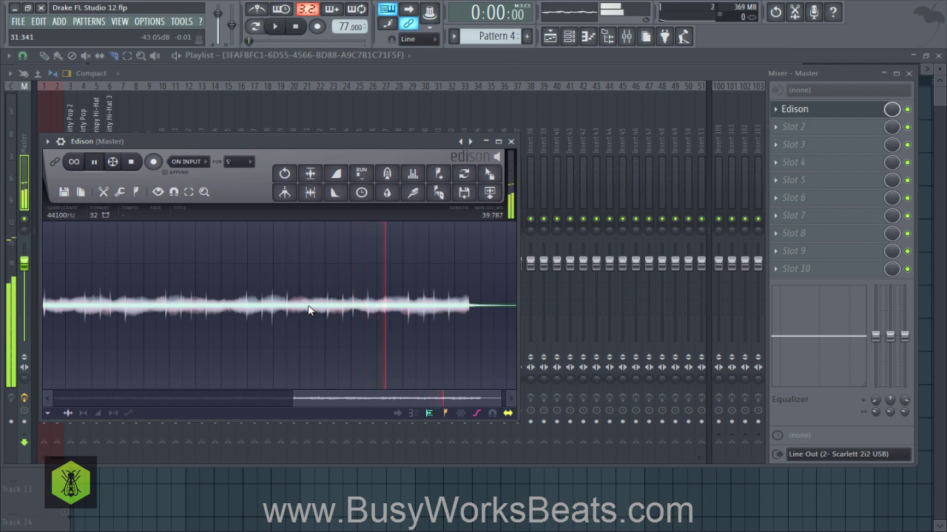
pyautogui.moveTo(309, 309); pyautogui.dragTo(470, 310)
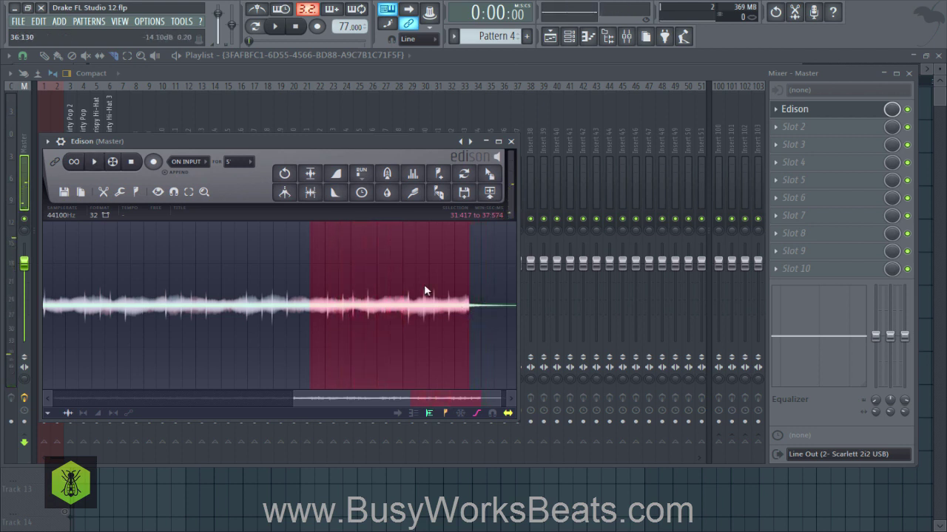
# - Reverse the selected section of the Edison recording and play it back
pyautogui.click(121, 193)
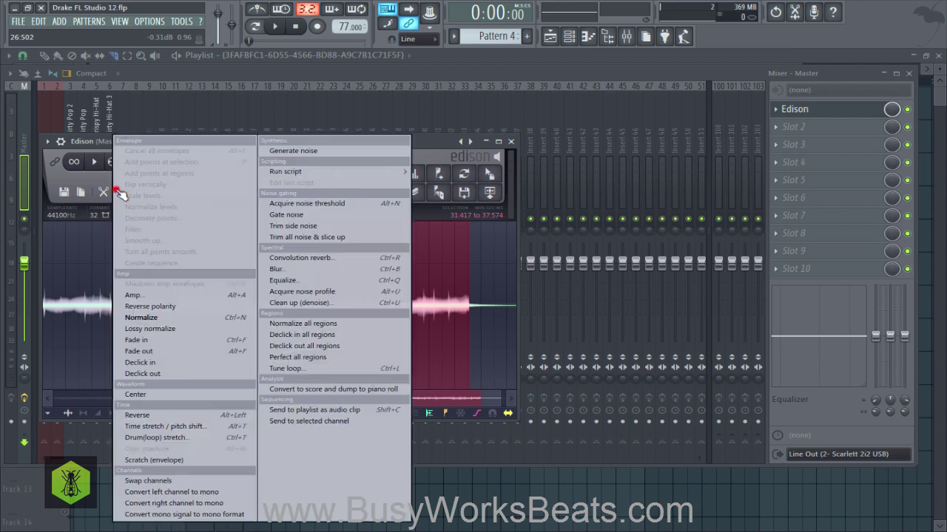
pyautogui.click(168, 417)
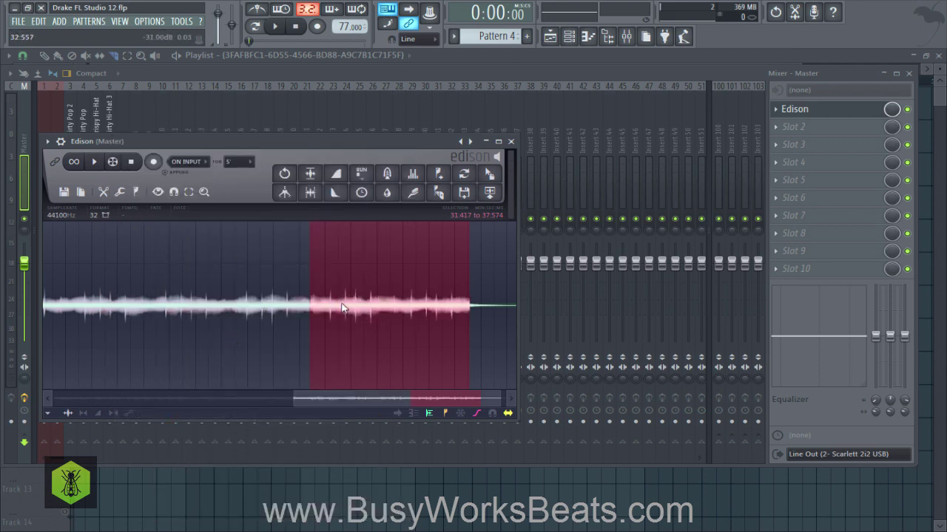
pyautogui.press('space')
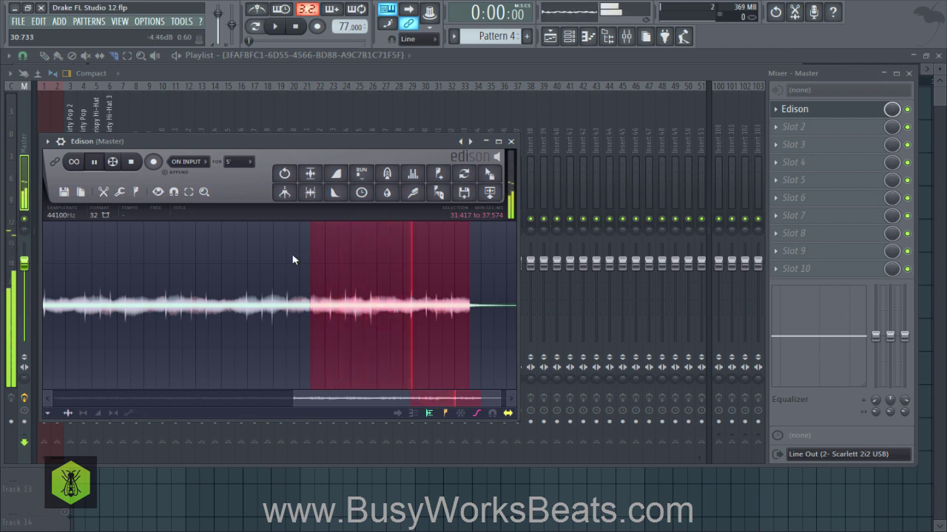
# - Undo the last reversal in Edison, shorten the selection to about 31.4 to 34.7 seconds, and audition it
pyautogui.press('space')
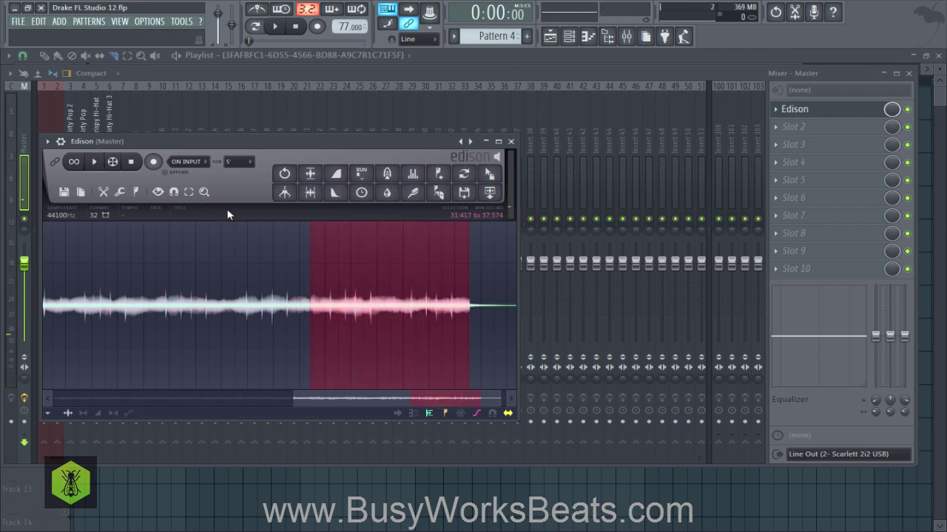
pyautogui.hotkey('ctrl', 'z')
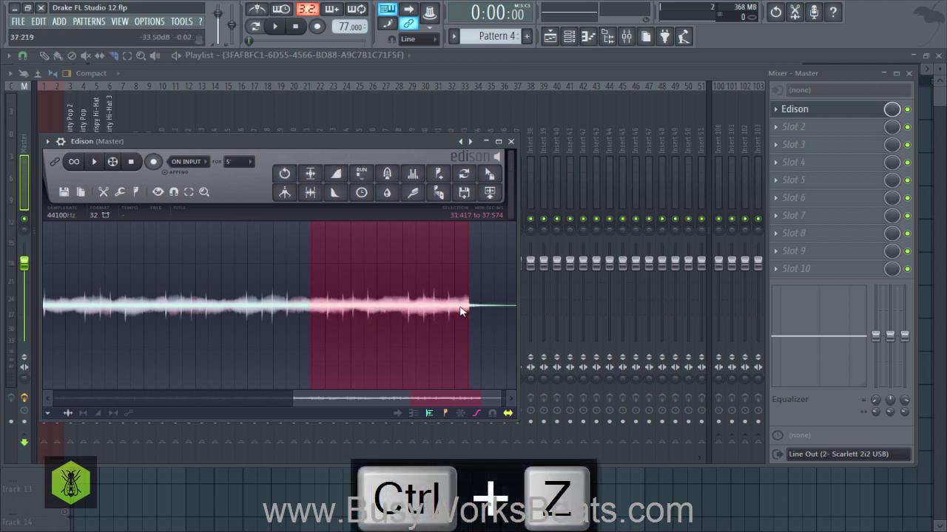
pyautogui.moveTo(460, 311); pyautogui.dragTo(393, 314)
pyautogui.press('space')
pyautogui.press('space')
pyautogui.press('space')
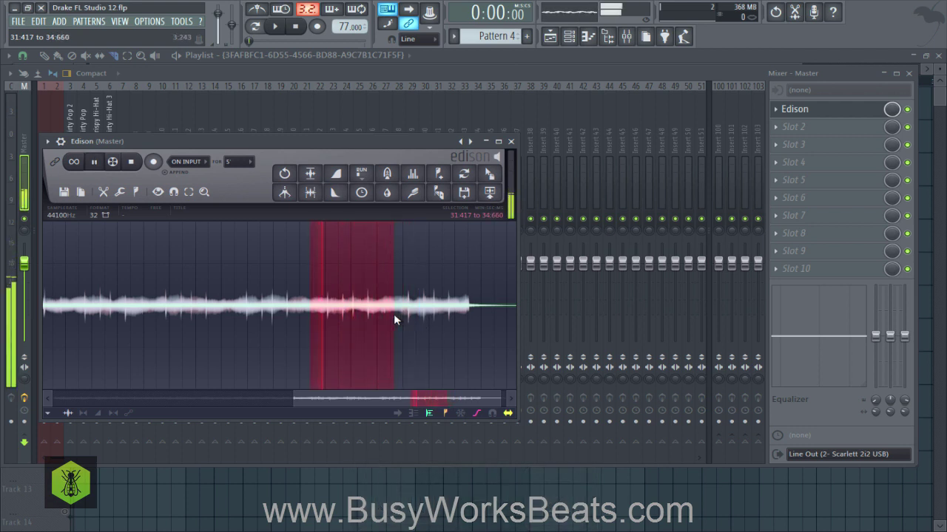
pyautogui.press('space')
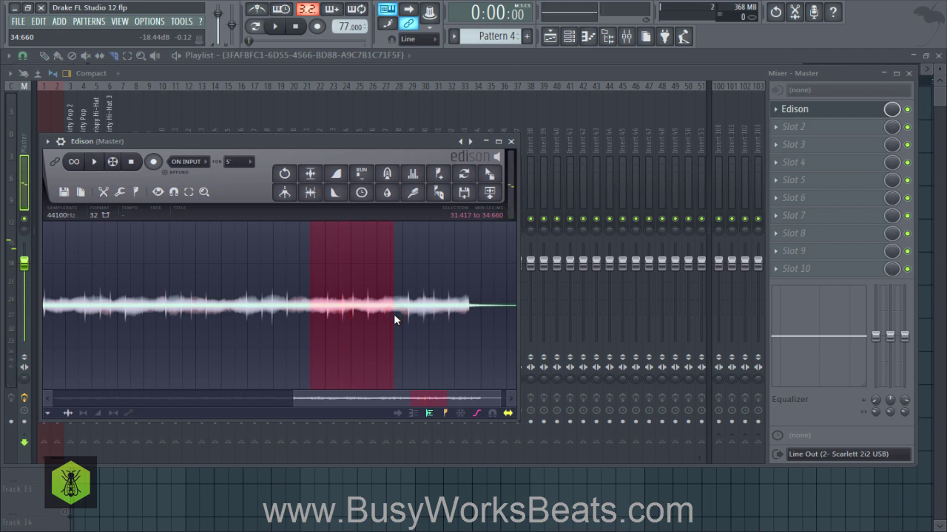
pyautogui.press('space')
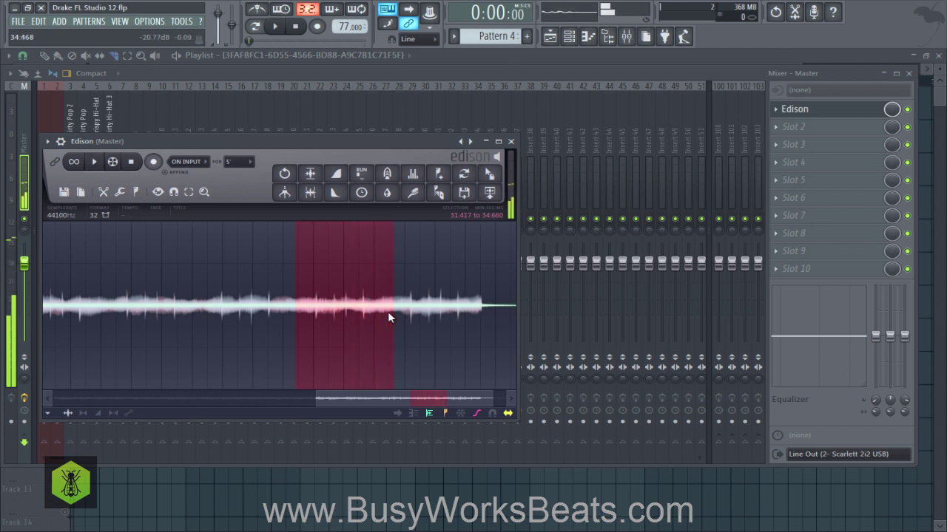
pyautogui.press('space')
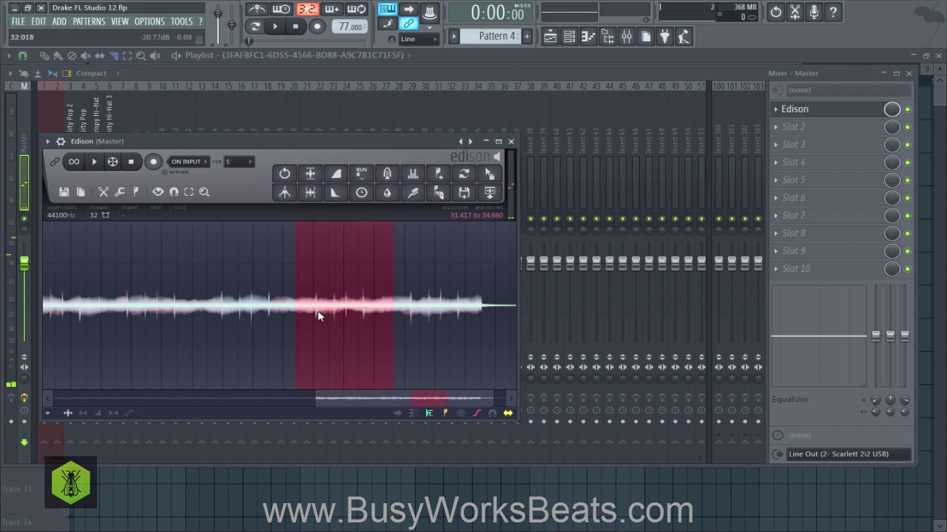
# - Reverse the shortened selection and play the recording from several points leading into the reversed section
pyautogui.click(122, 193)
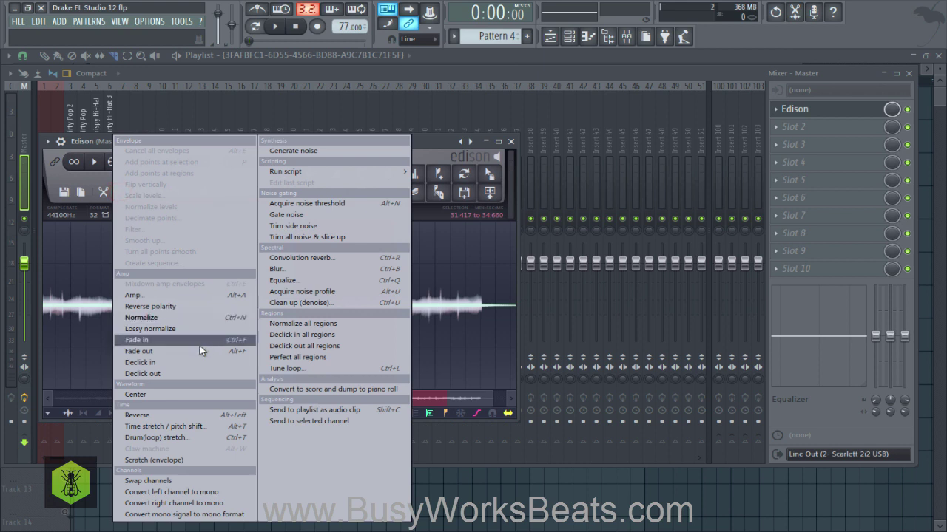
pyautogui.click(171, 418)
pyautogui.click(222, 306)
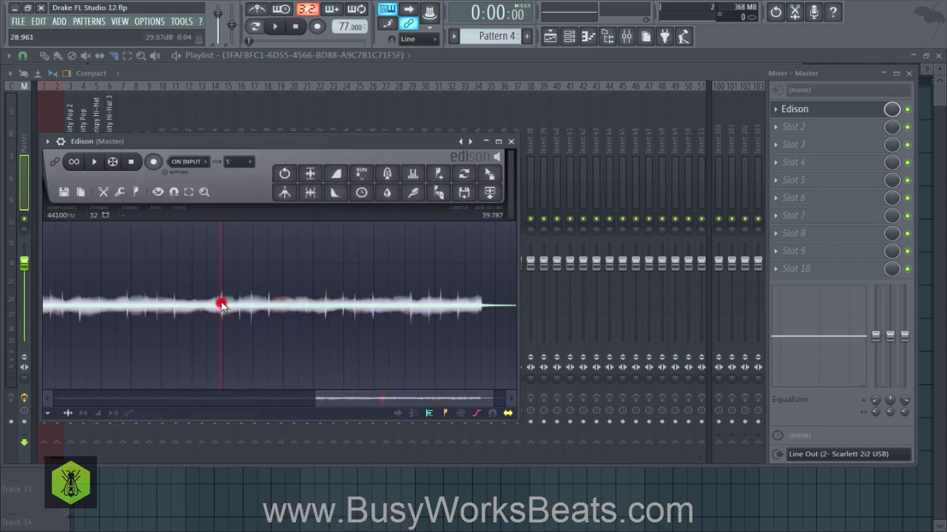
pyautogui.press('space')
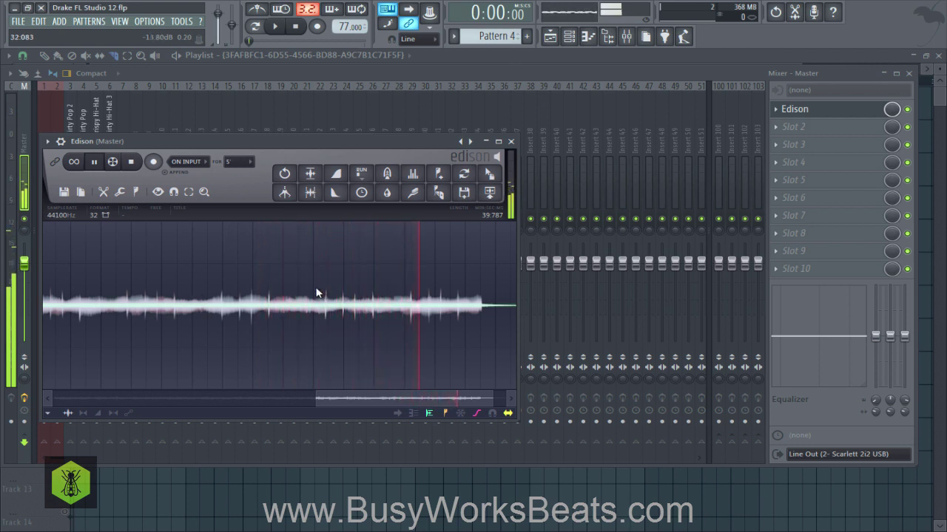
pyautogui.press('space')
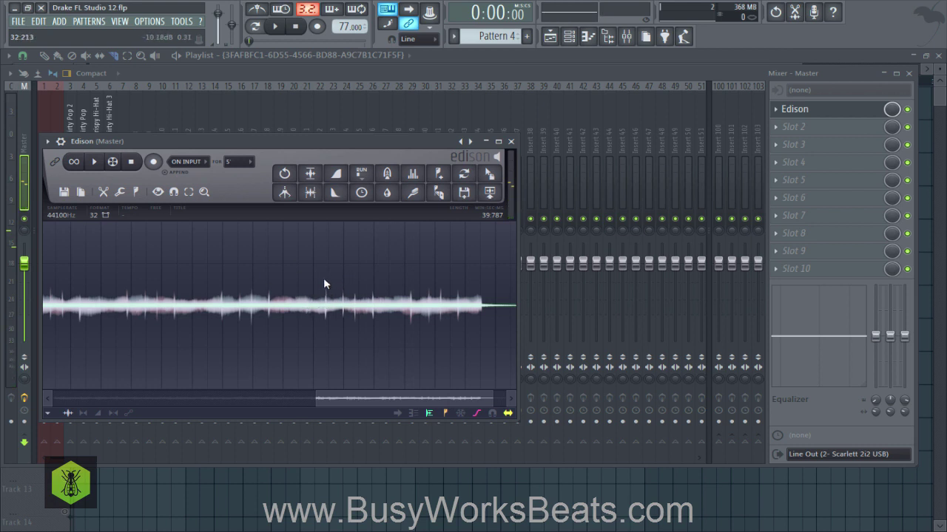
pyautogui.click(285, 283)
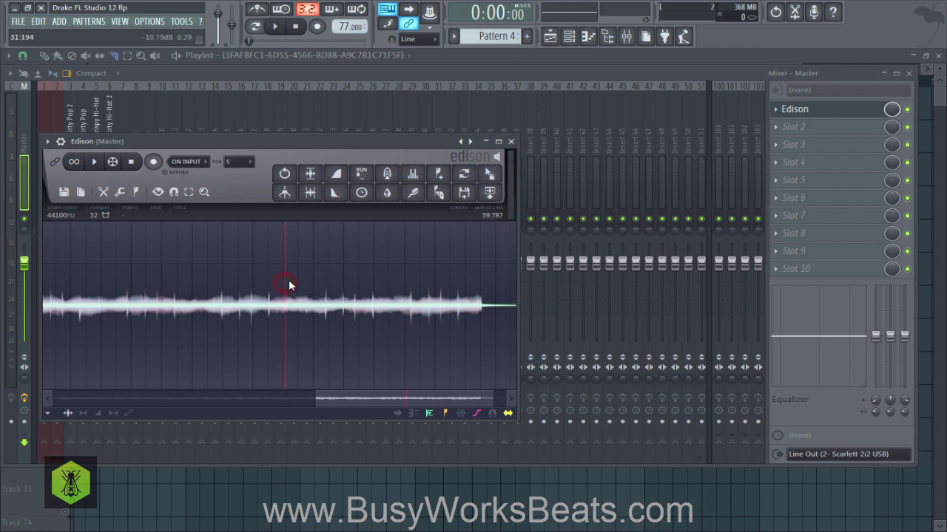
pyautogui.press('space')
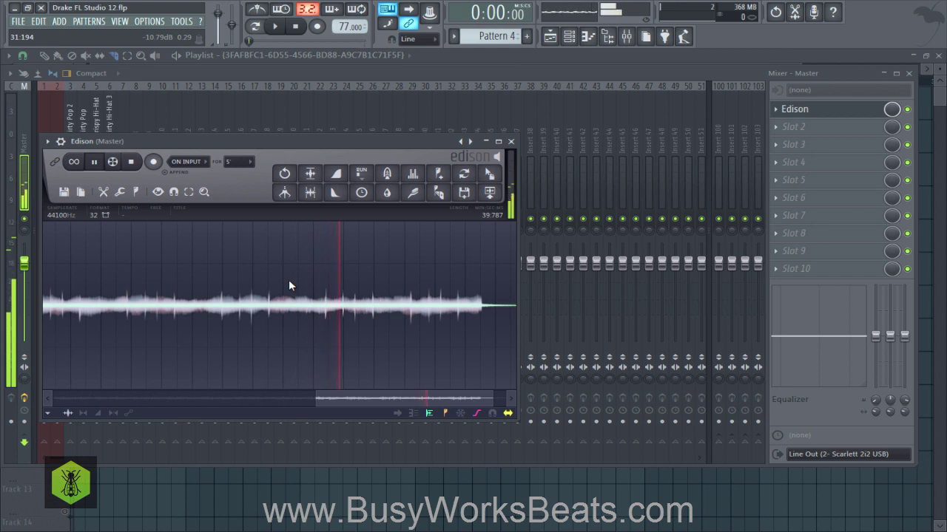
pyautogui.press('space')
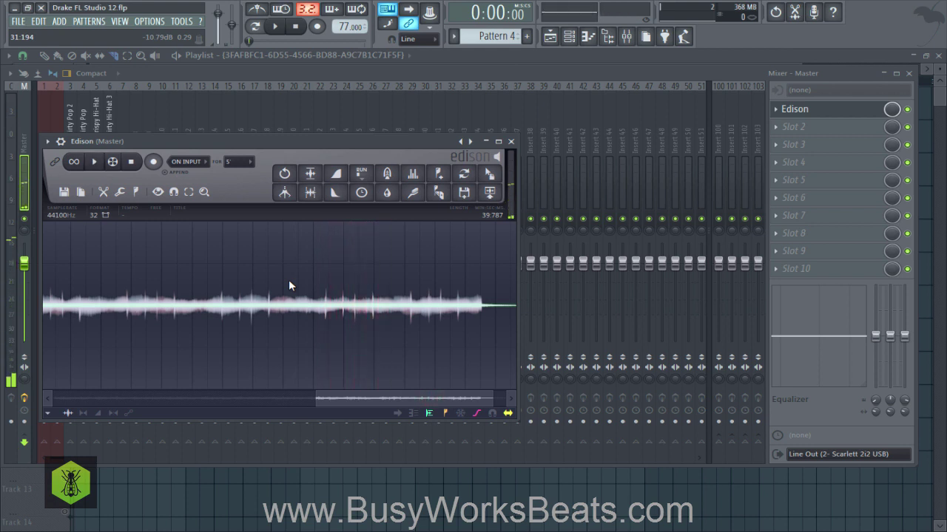
pyautogui.click(219, 300)
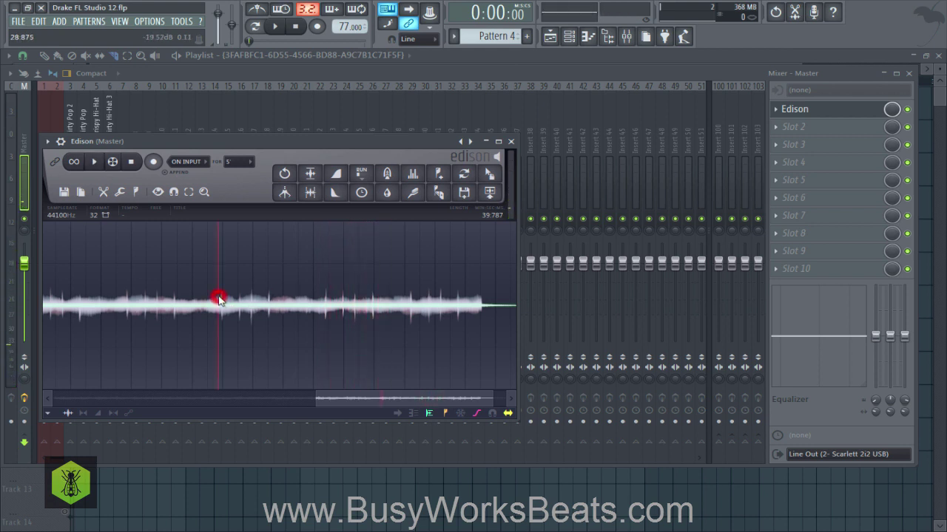
pyautogui.press('space')
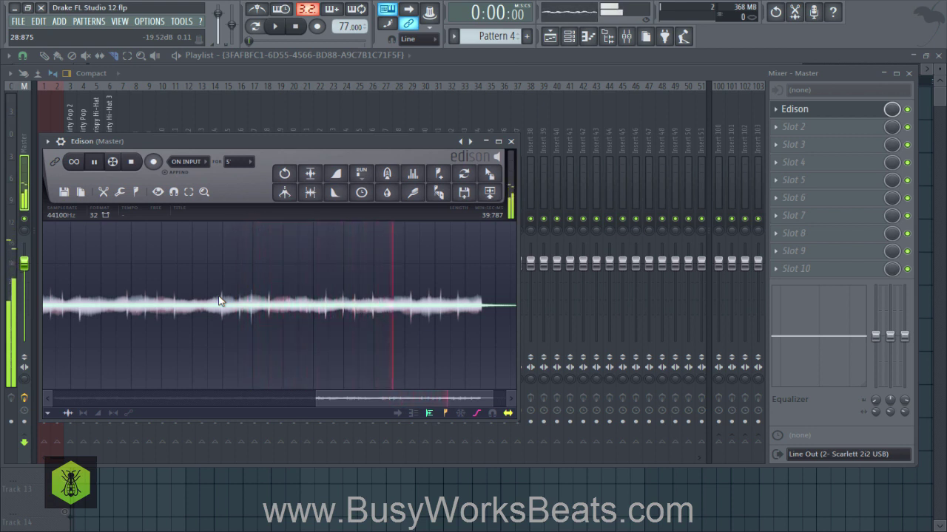
pyautogui.press('space')
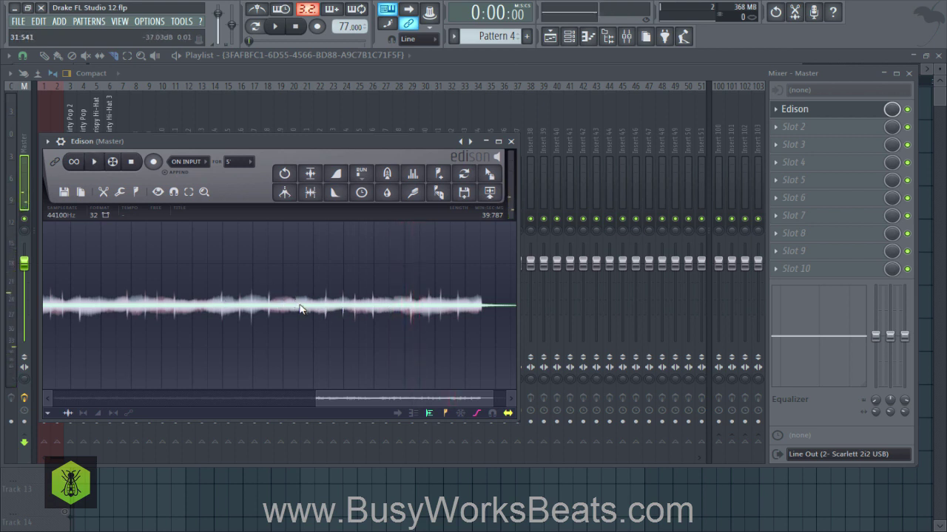
pyautogui.scroll(5, 299, 309)
pyautogui.moveTo(287, 312); pyautogui.dragTo(317, 315)
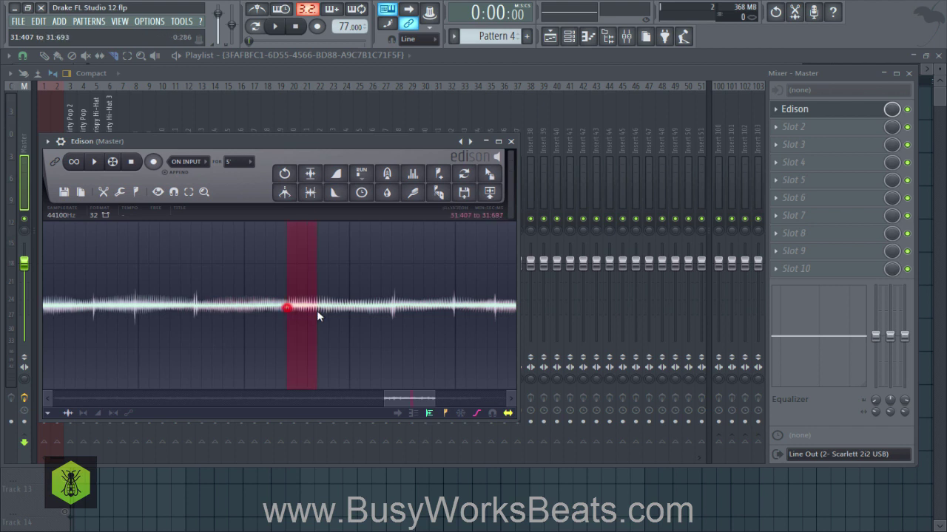
pyautogui.scroll(-5, 316, 310)
pyautogui.scroll(2, 412, 311)
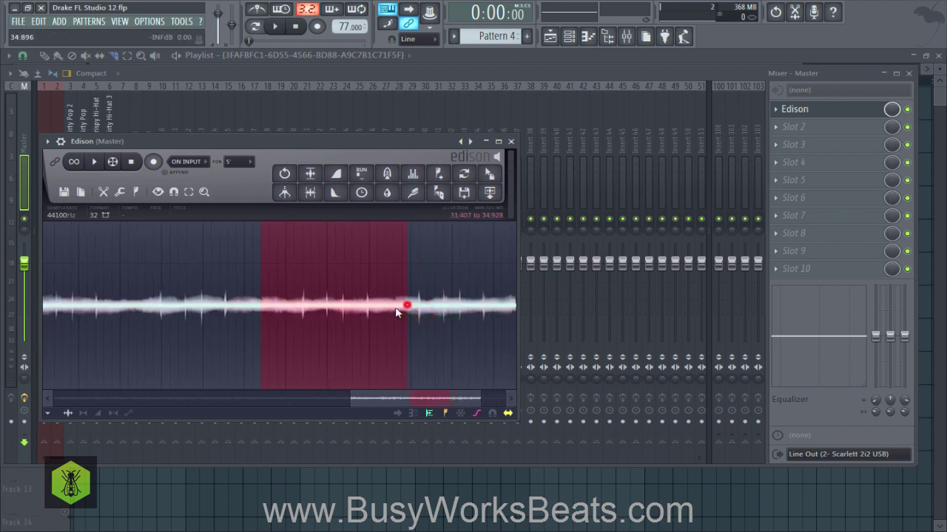
pyautogui.click(398, 309)
pyautogui.scroll(-4, 400, 309)
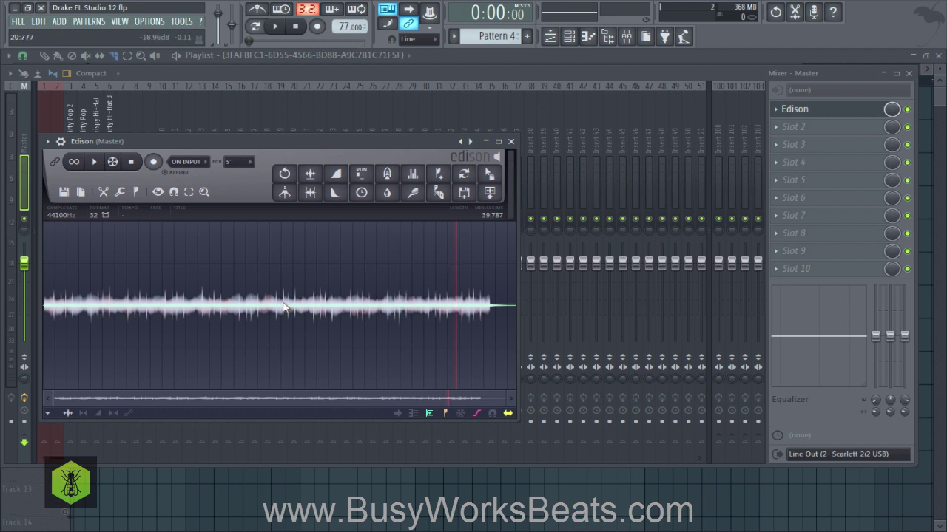
# - Select a short section near the middle of the recording, about 18.05 to 18.72 seconds, and audition it
pyautogui.moveTo(244, 301); pyautogui.dragTo(252, 302)
pyautogui.scroll(6, 255, 303)
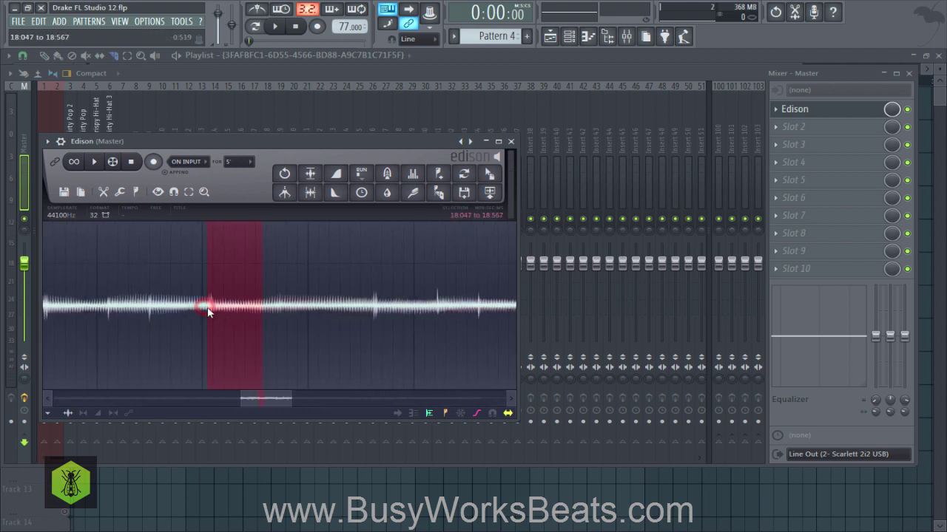
pyautogui.moveTo(259, 319); pyautogui.dragTo(284, 326)
pyautogui.press('space')
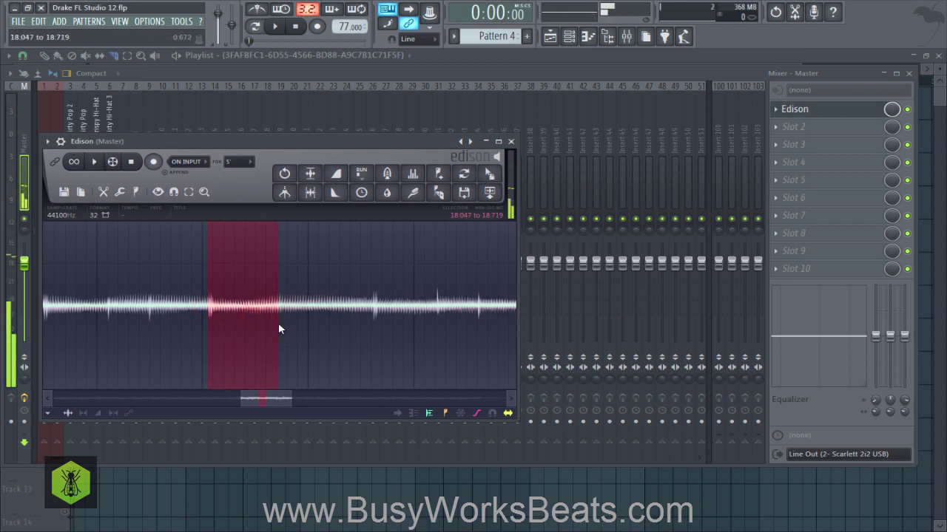
# - Reverse the short mid-recording selection and play the recording through it
pyautogui.click(119, 192)
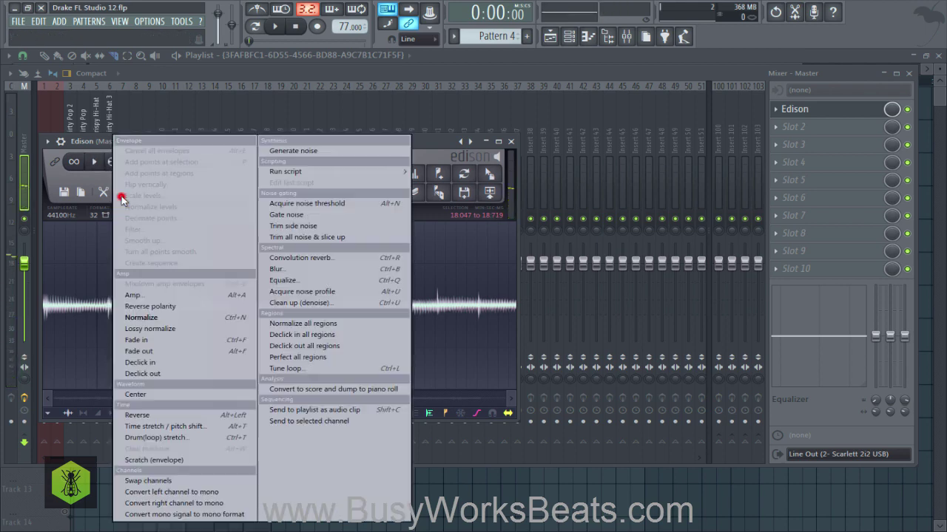
pyautogui.click(161, 417)
pyautogui.scroll(-6, 154, 313)
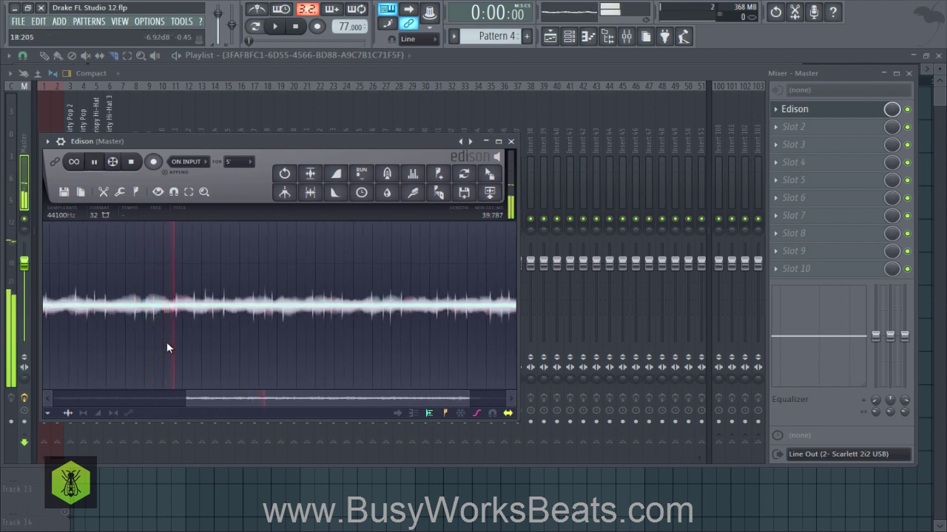
pyautogui.press('space')
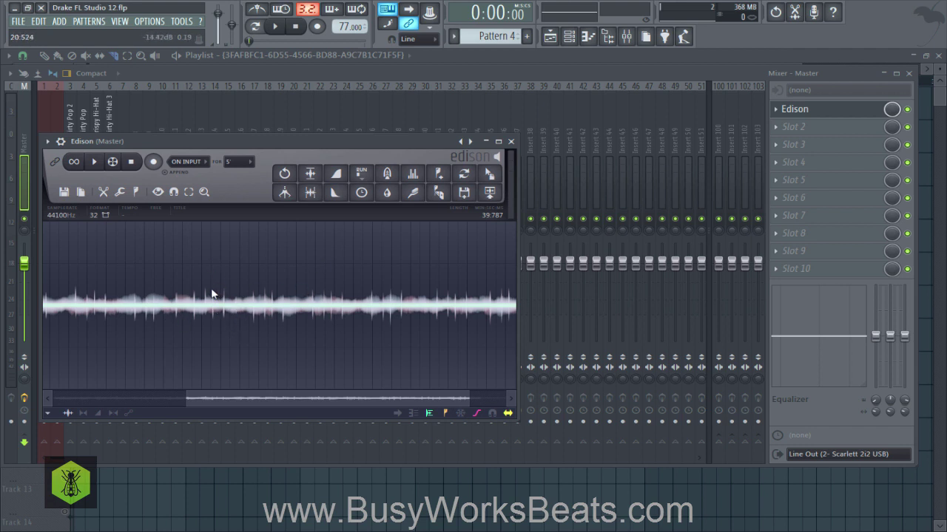
pyautogui.press('space')
# - Listen to the first part of the recording, then select about 11.8 to 12.7 seconds and audition the selection
pyautogui.moveTo(203, 394); pyautogui.dragTo(72, 394)
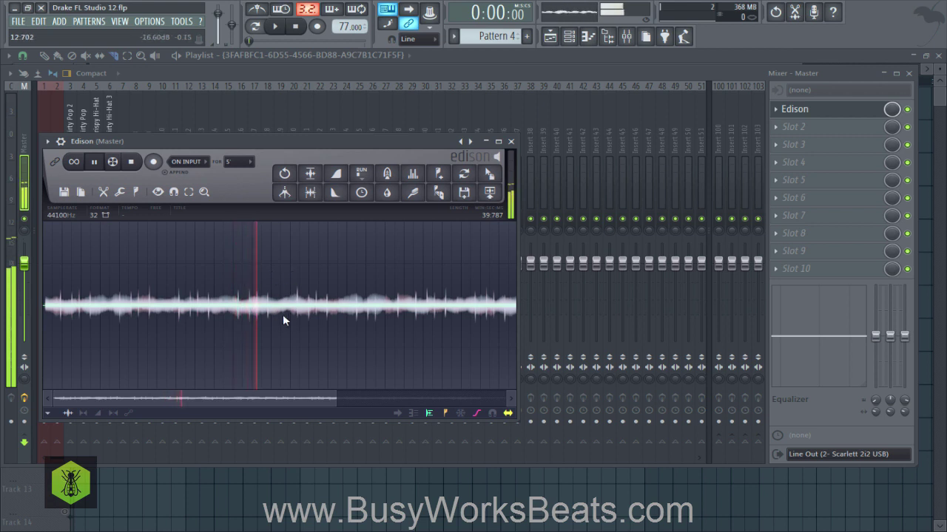
pyautogui.press('space')
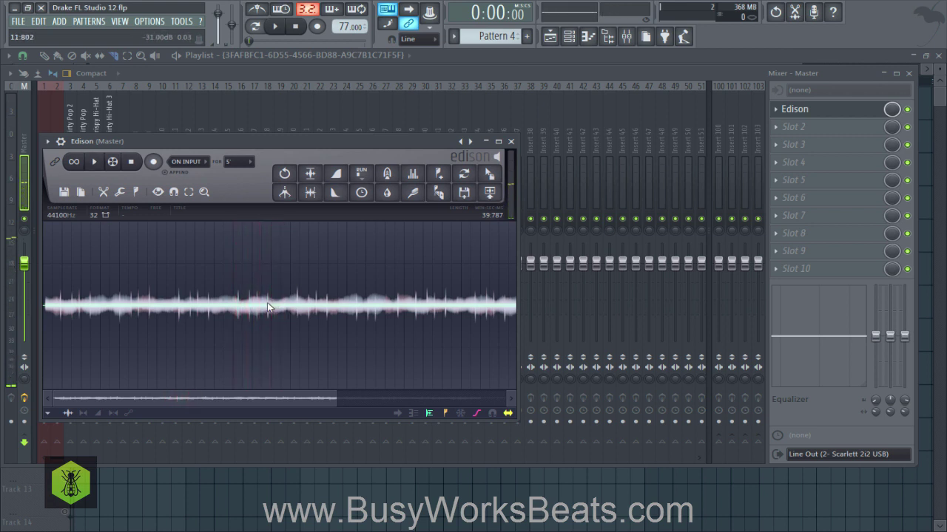
pyautogui.moveTo(280, 312); pyautogui.dragTo(281, 312)
pyautogui.press('space')
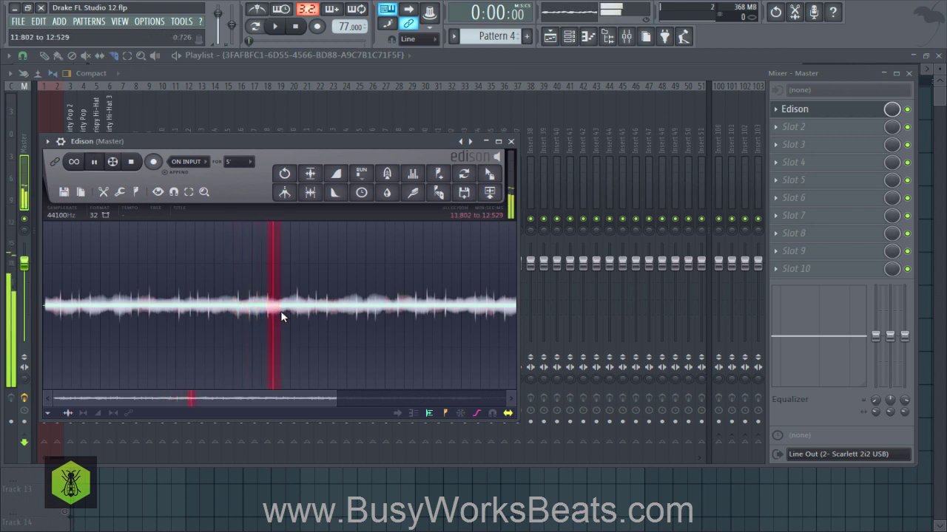
pyautogui.scroll(6, 281, 310)
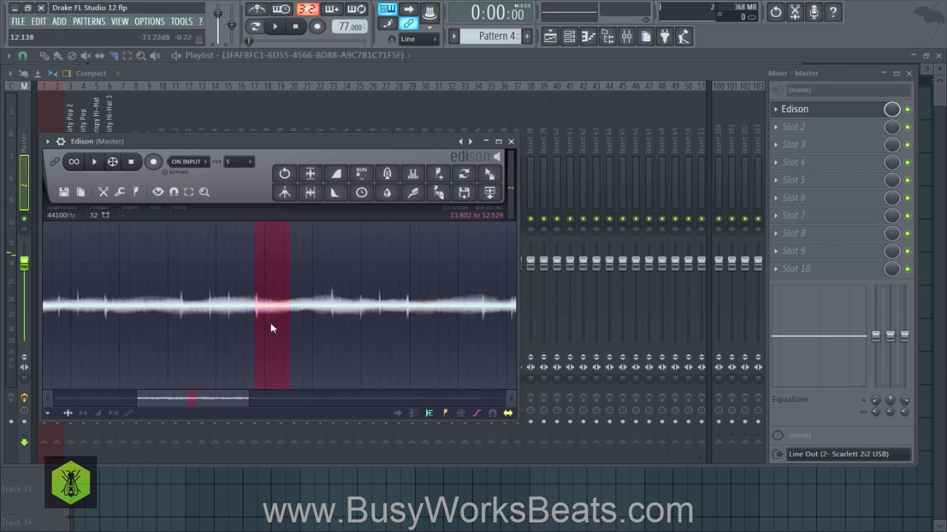
pyautogui.keyDown('shift'); pyautogui.click(231, 313); pyautogui.keyUp('shift')
pyautogui.scroll(-6, 288, 305)
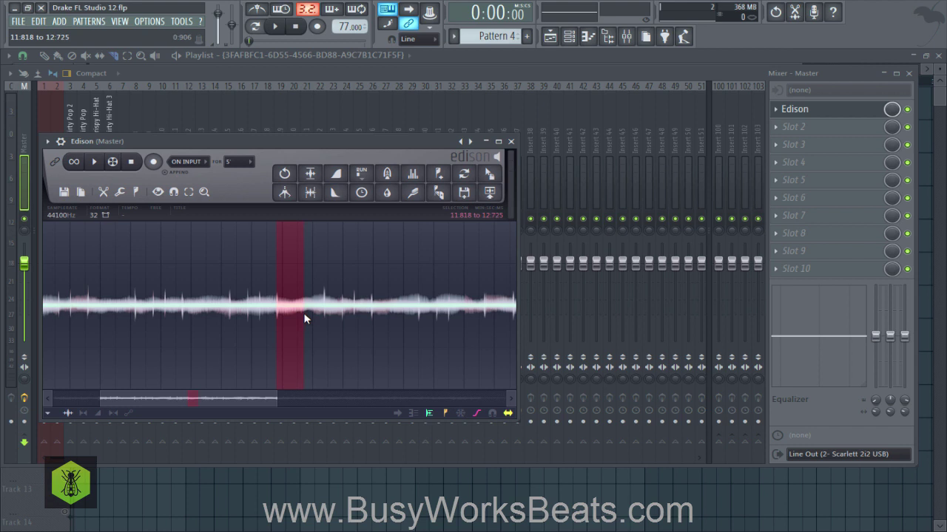
pyautogui.press('space')
pyautogui.moveTo(306, 317)
pyautogui.mouseDown()
pyautogui.moveTo(322, 327)
pyautogui.moveTo(303, 315)
pyautogui.mouseUp()
pyautogui.press('space')
# - Reverse the selected section near 12 seconds and play the recording from before it to check the transition
pyautogui.click(122, 192)
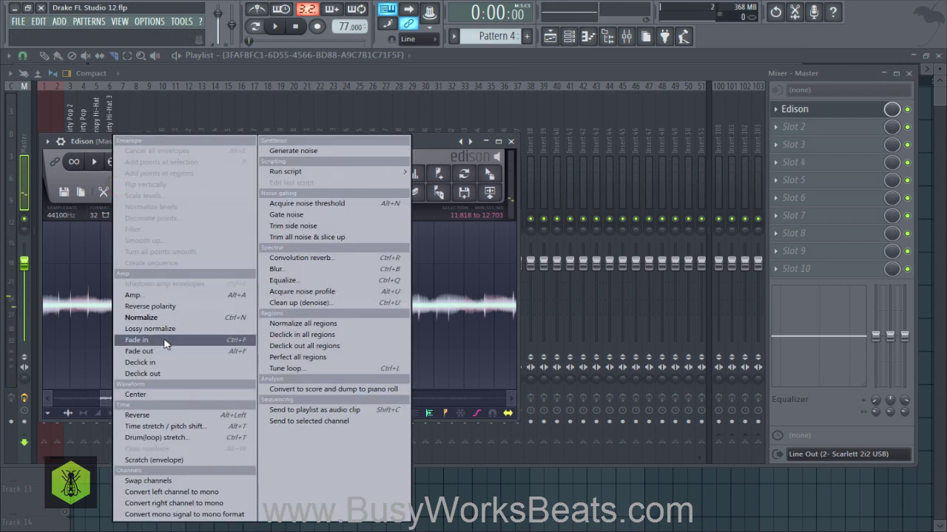
pyautogui.click(150, 415)
pyautogui.click(229, 296)
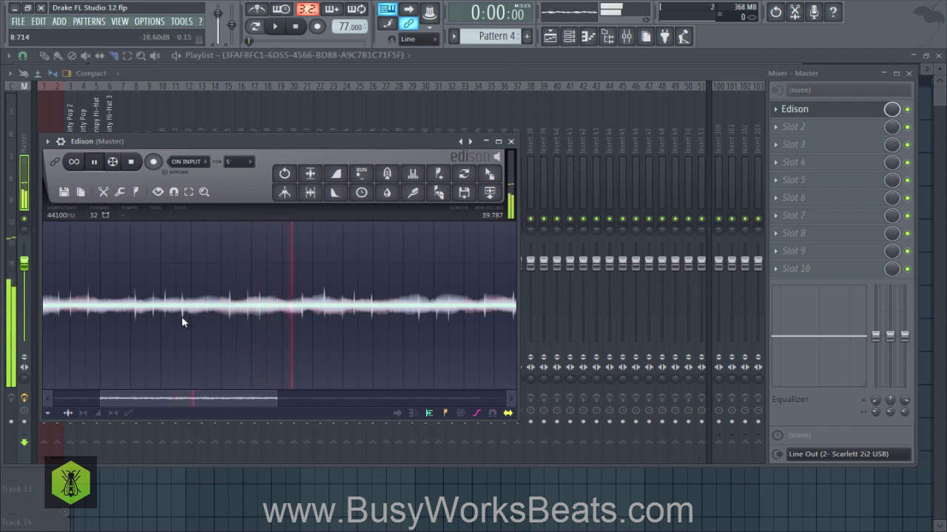
pyautogui.press('space')
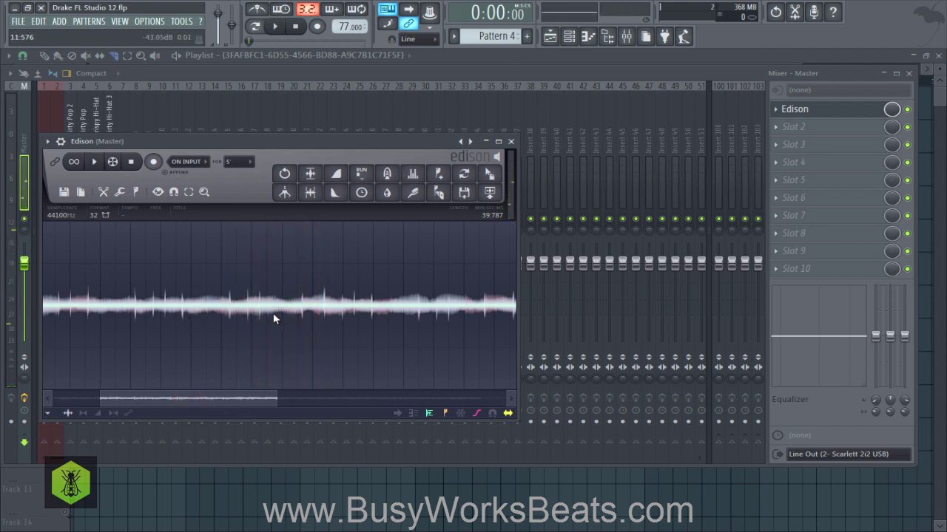
pyautogui.scroll(-4, 270, 313)
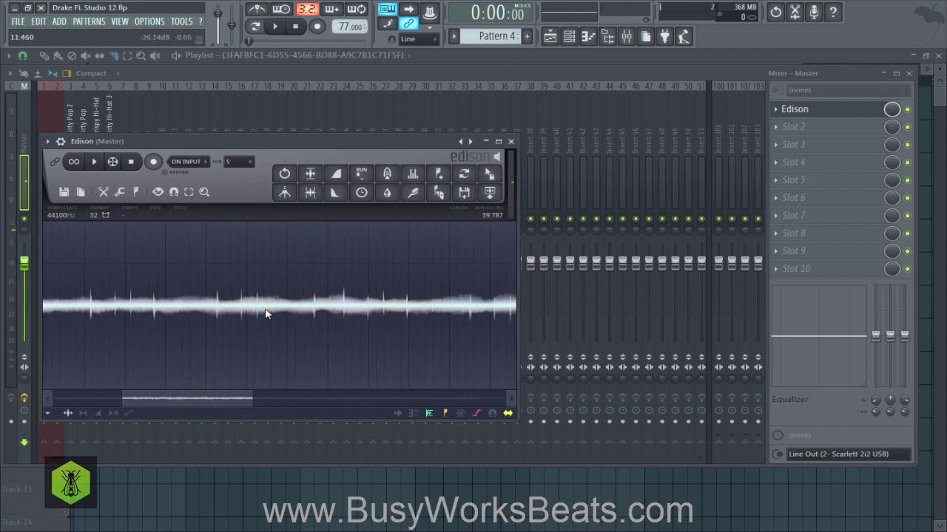
pyautogui.rightClick(220, 304)
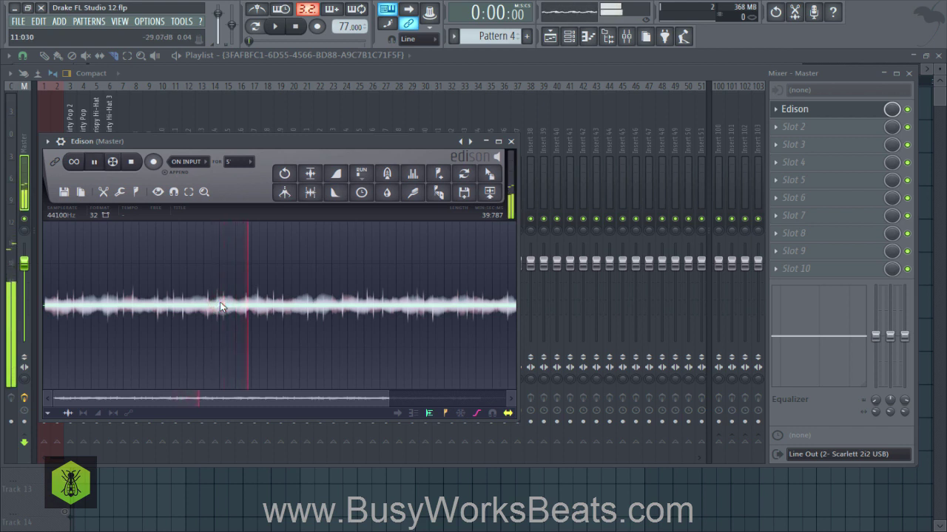
pyautogui.press('space')
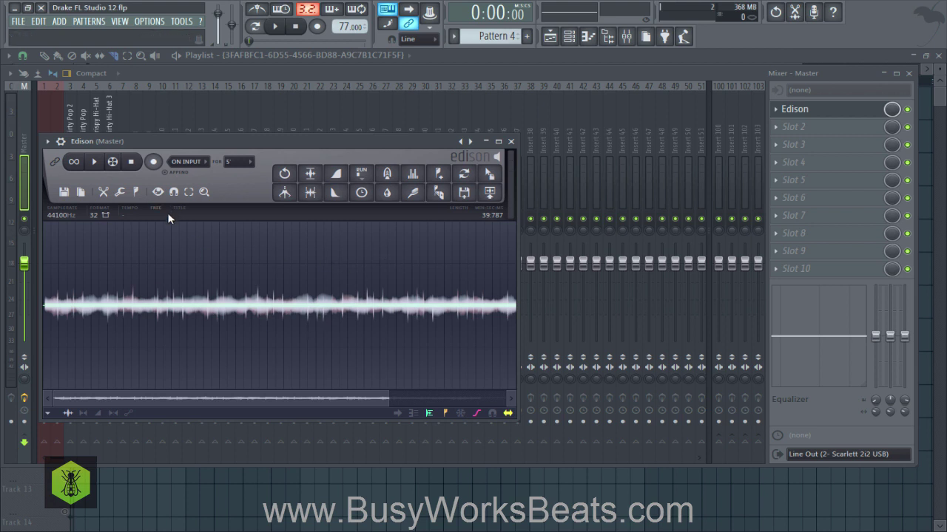
# - Close Edison and the mixer, and unsolo the master track WAV track in the playlist
pyautogui.scroll(-3, 223, 287)
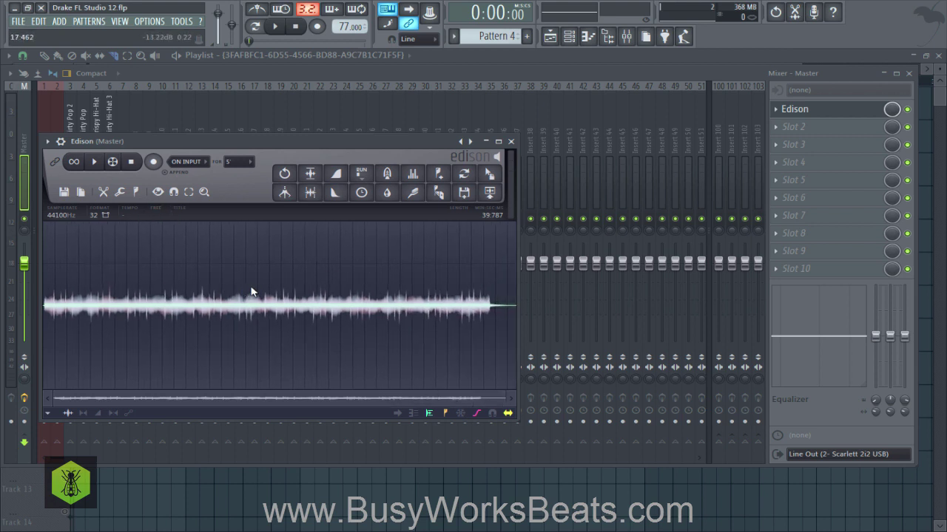
pyautogui.click(511, 142)
pyautogui.click(909, 74)
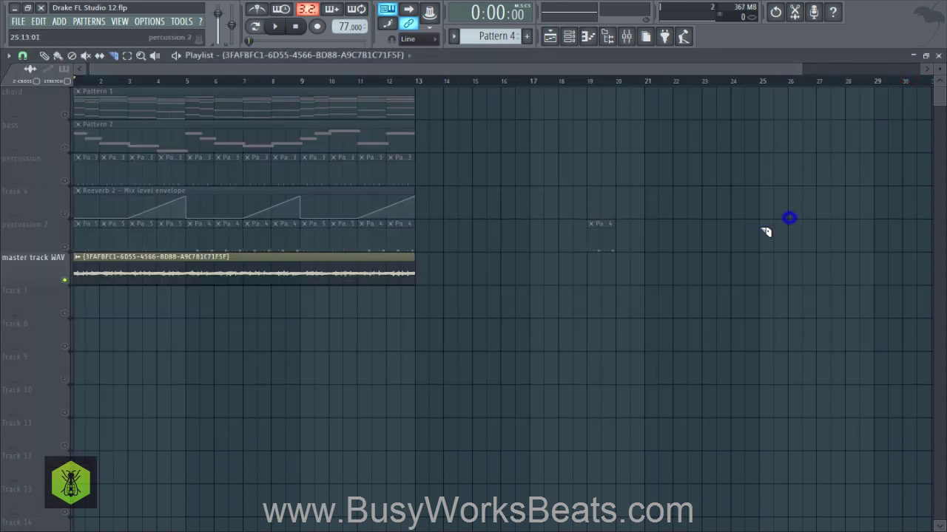
pyautogui.rightClick(63, 280)
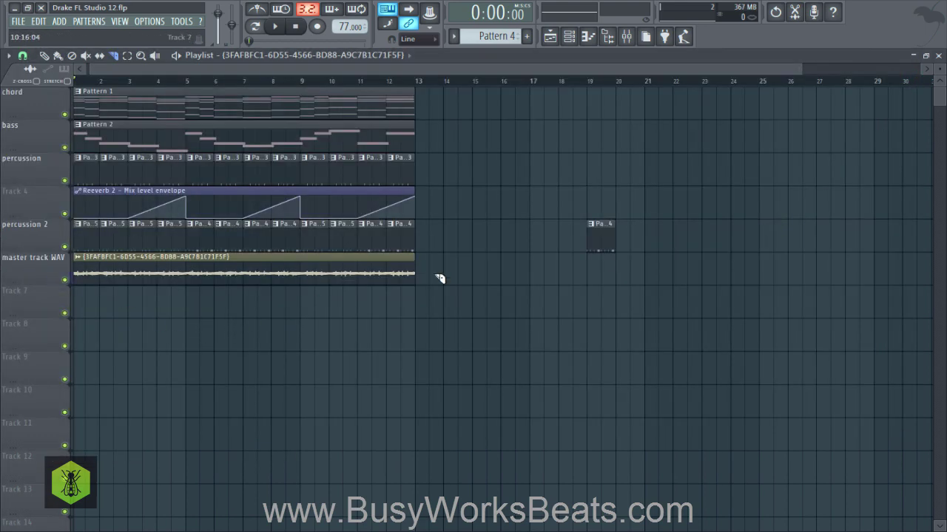
# - Delete the stray Pattern 4 clip at bar 19 on the percussion 2 track
pyautogui.rightClick(591, 245)
pyautogui.click(58, 56)
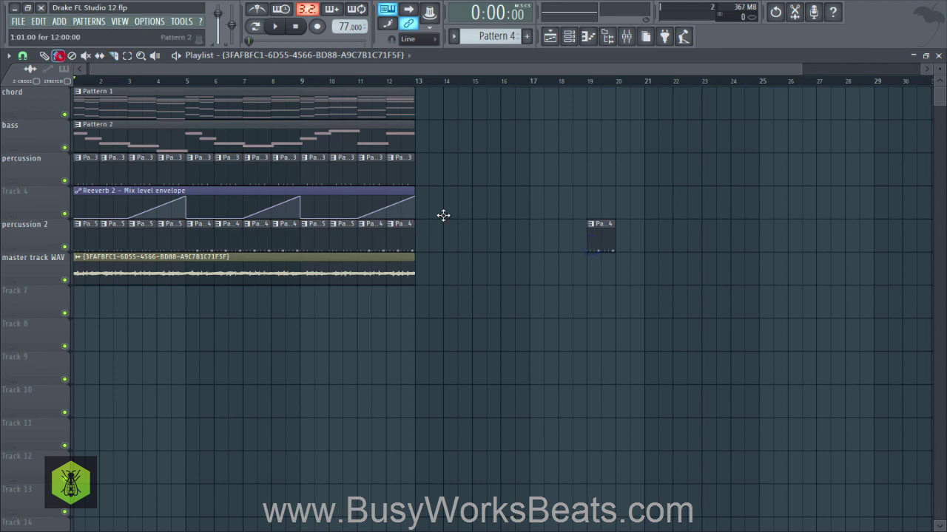
pyautogui.rightClick(609, 234)
pyautogui.scroll(2, 417, 92)
pyautogui.scroll(-1, 417, 93)
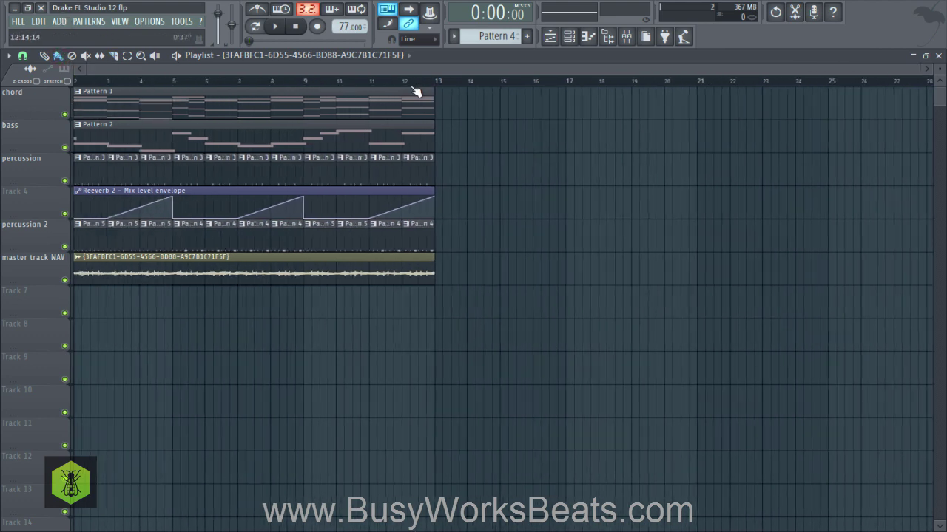